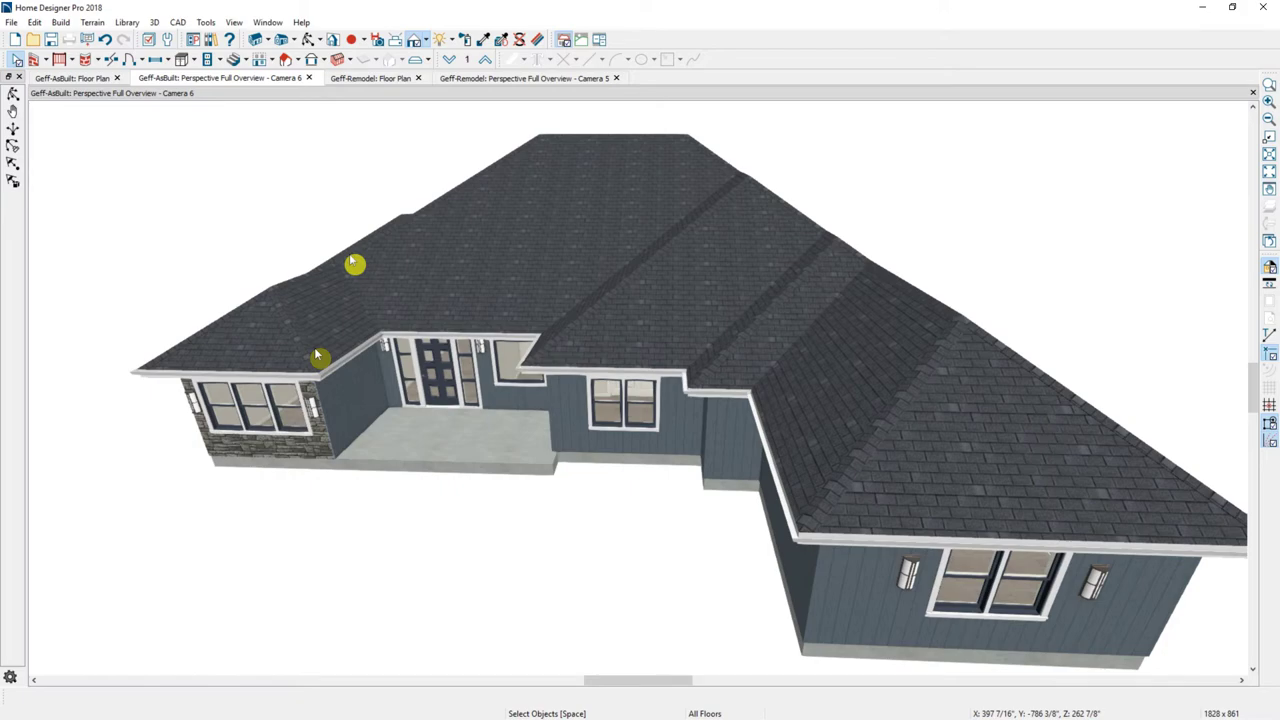
- Rebuild the as-built house's roof with a pitch of 3" in 12
left_click_drag(328, 374, 362, 389)
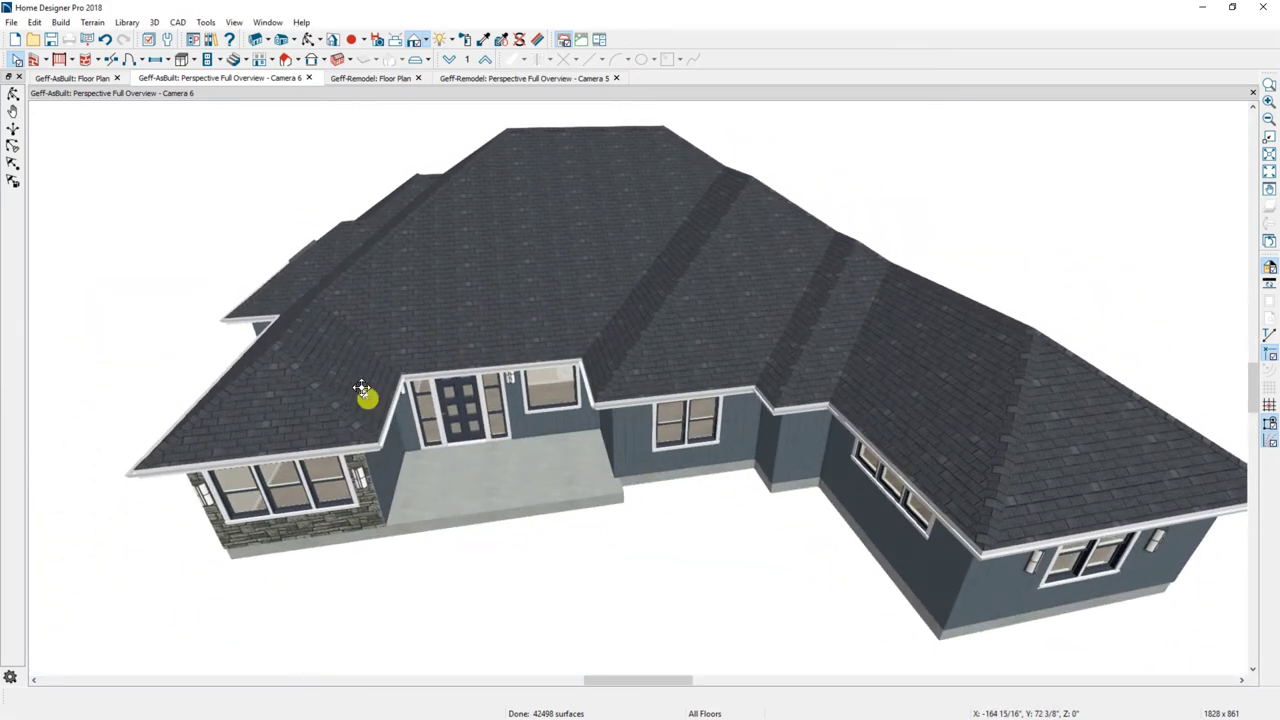
left_click(60, 22)
mouse_move(78, 126)
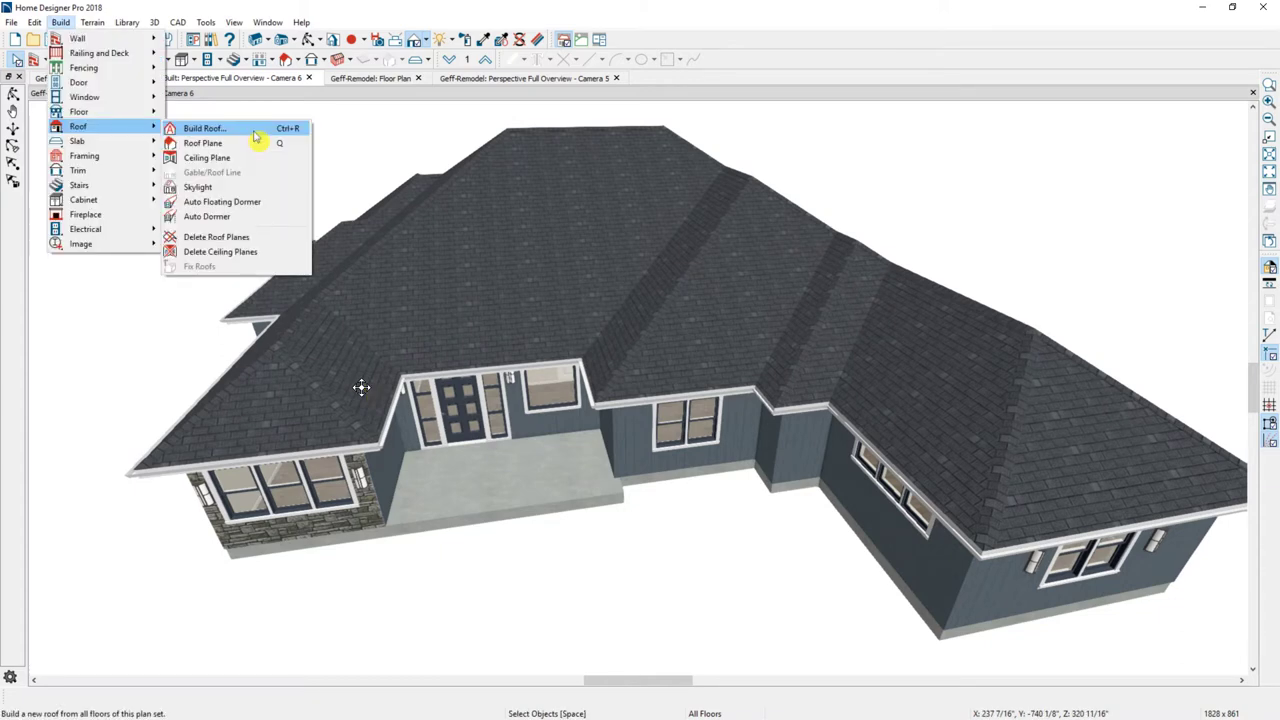
left_click(255, 131)
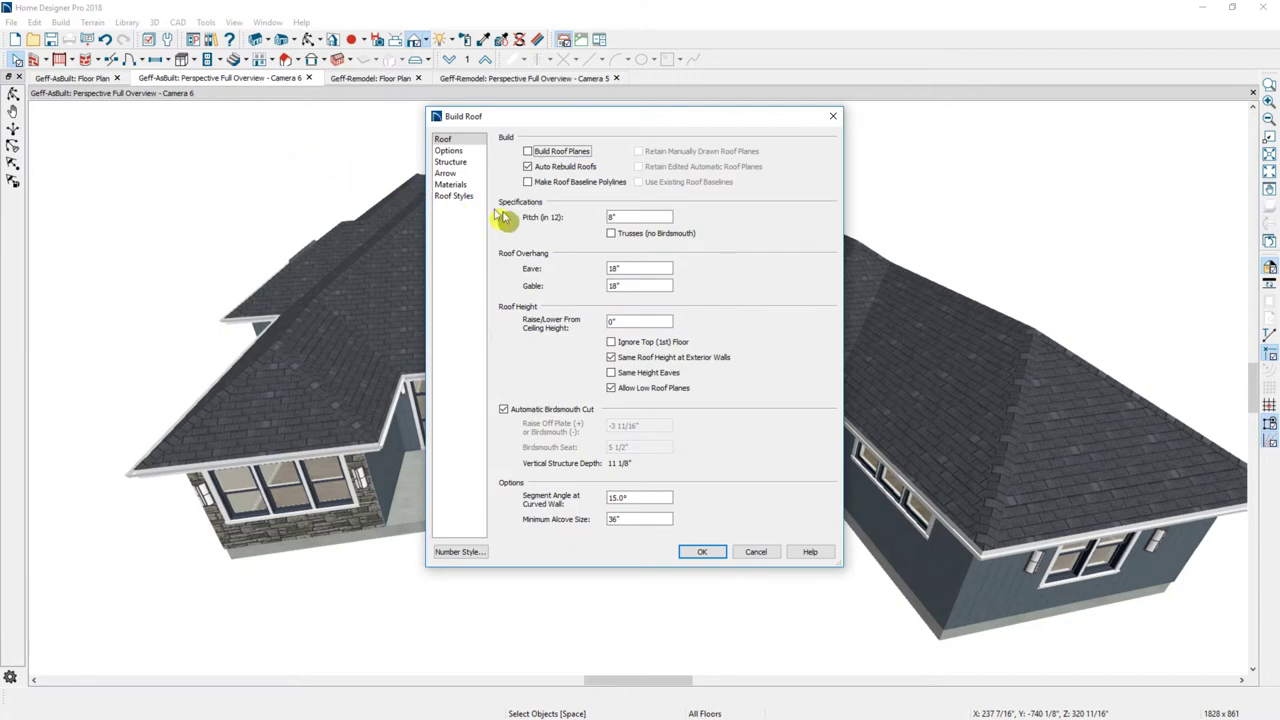
double_click(612, 218)
type("3")
left_click(699, 546)
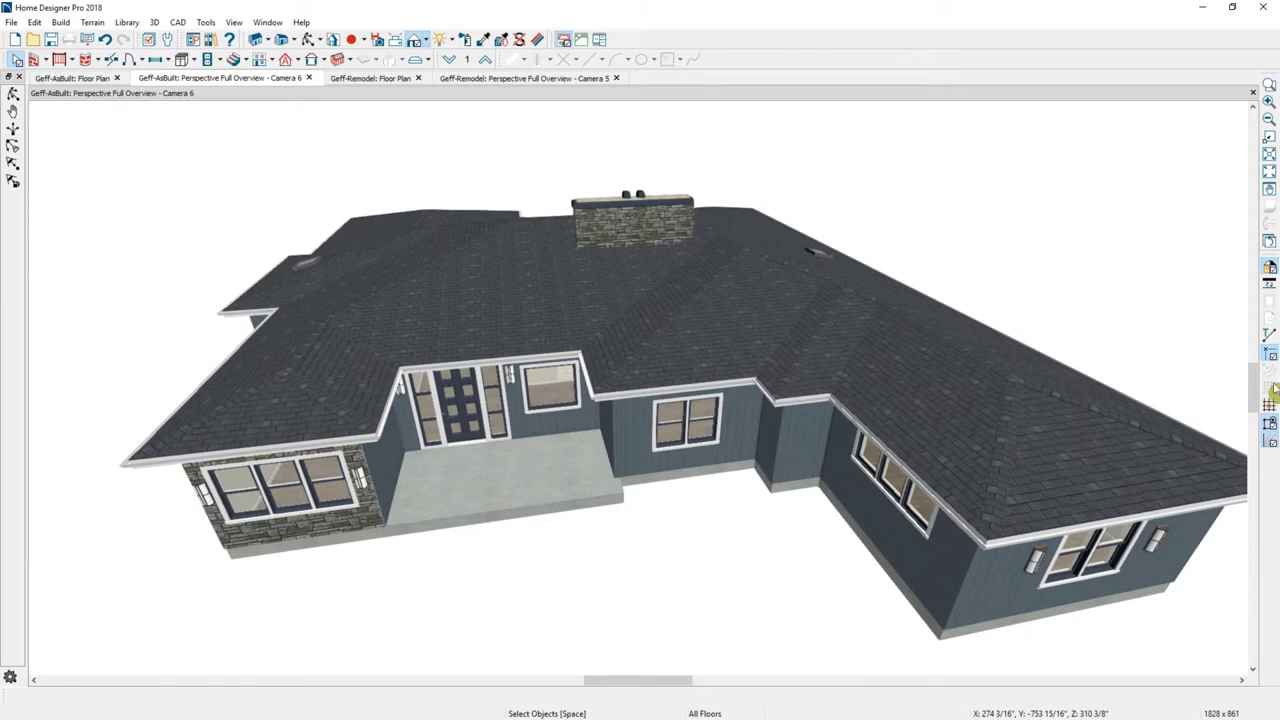
- Make the front end wall of the long projecting wing a Full Gable Wall in its roof specification
left_click(1004, 572)
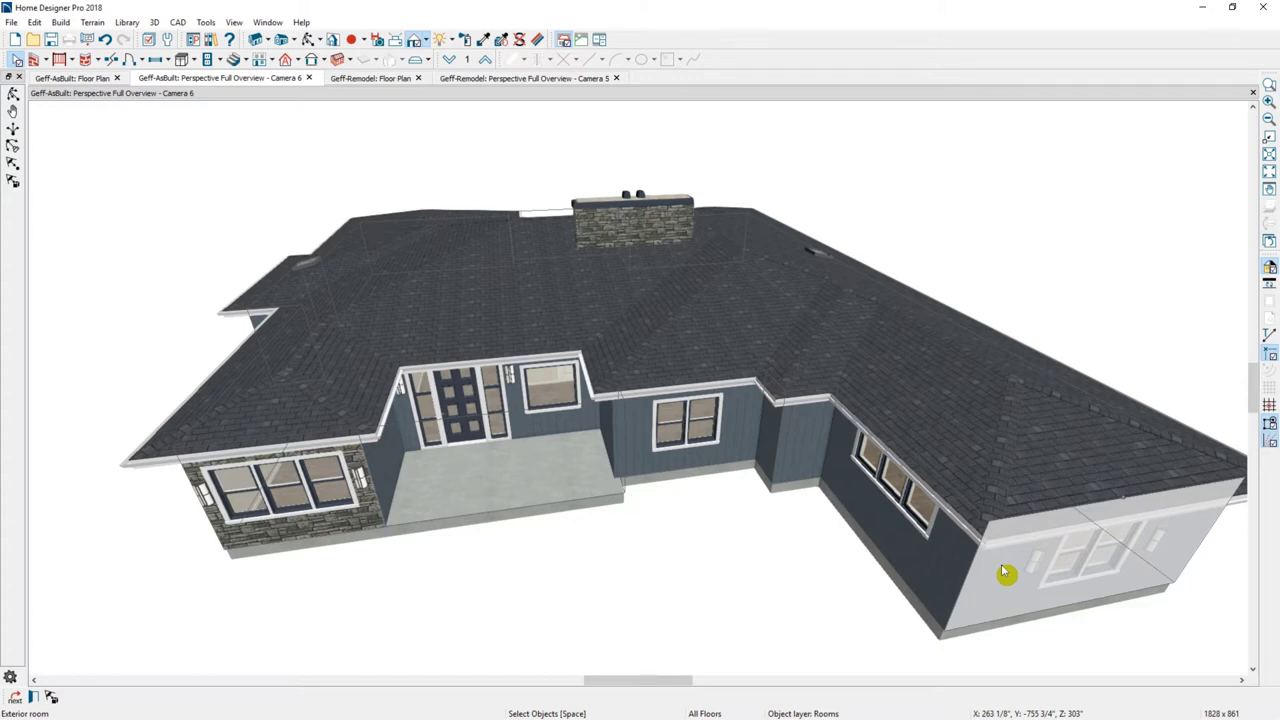
left_click(1001, 566)
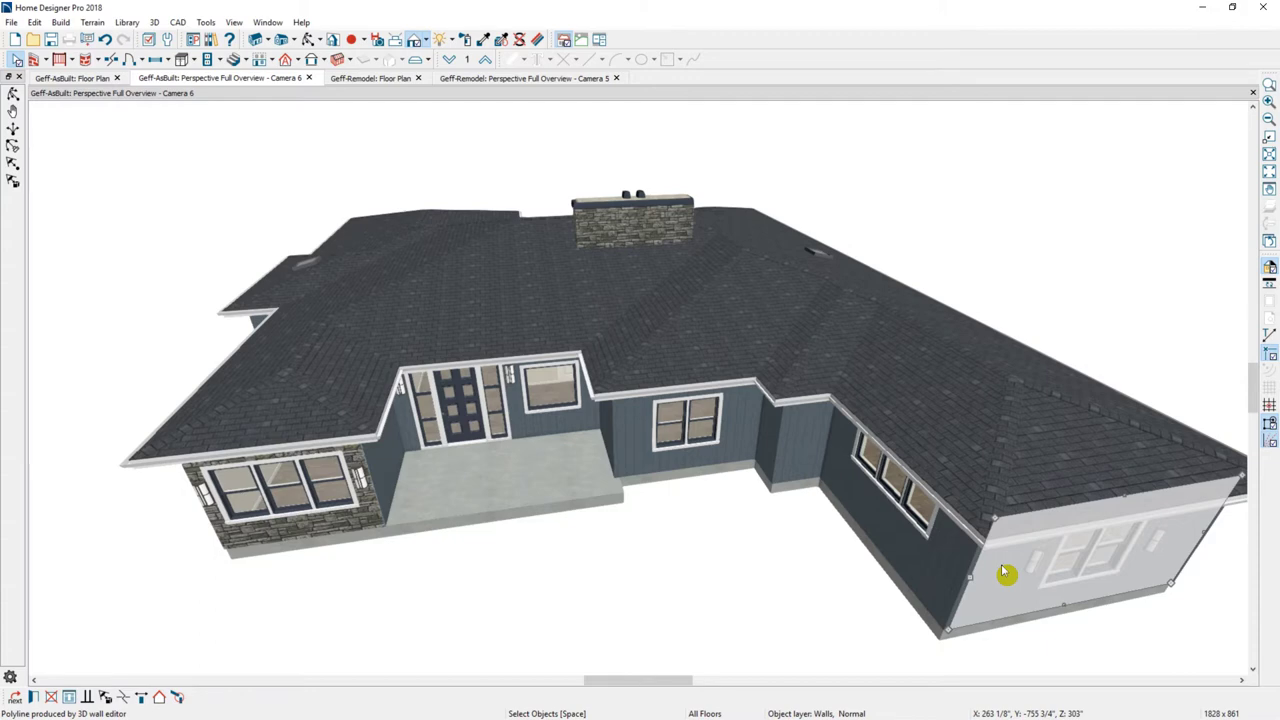
double_click(1001, 564)
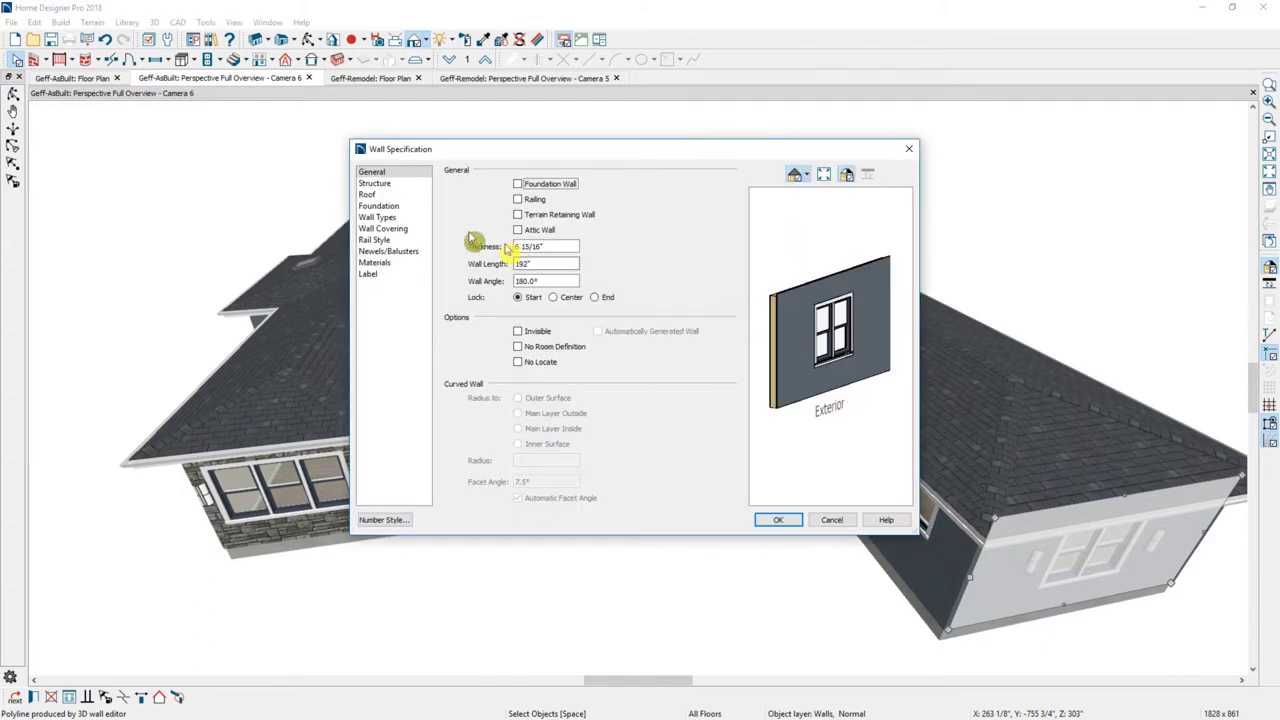
left_click(400, 195)
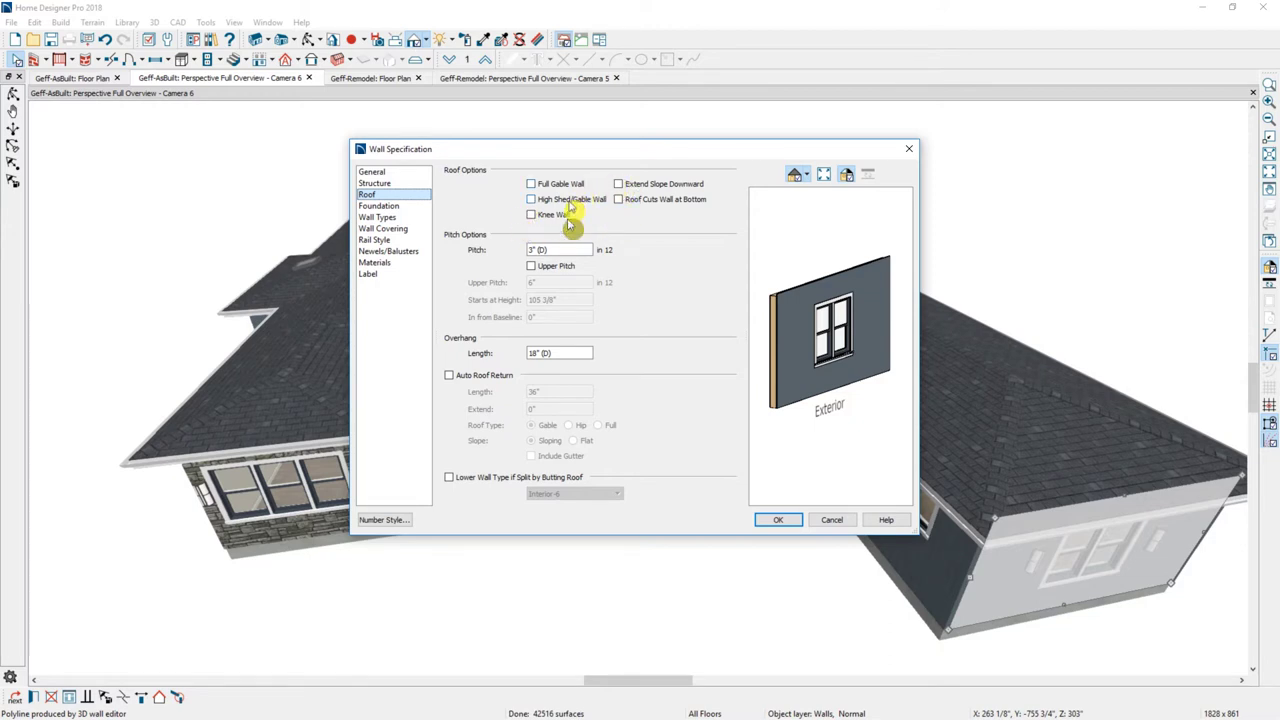
left_click(570, 250)
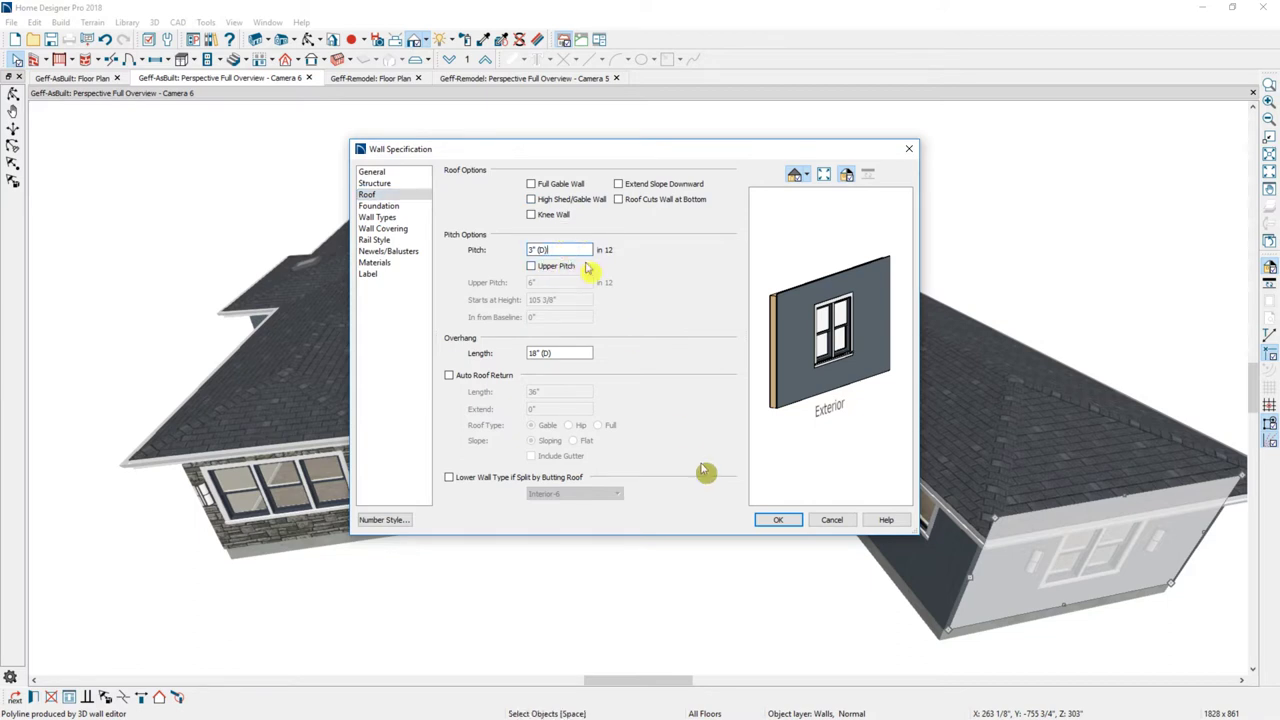
left_click(568, 185)
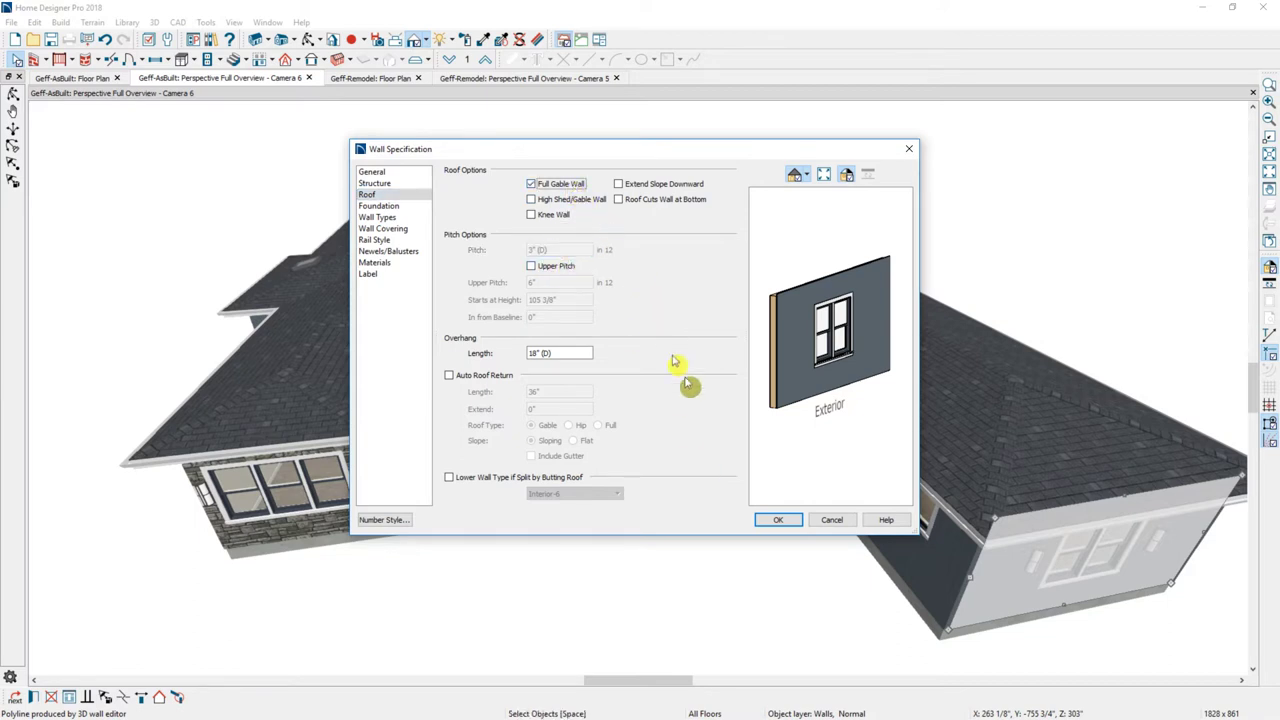
left_click(776, 520)
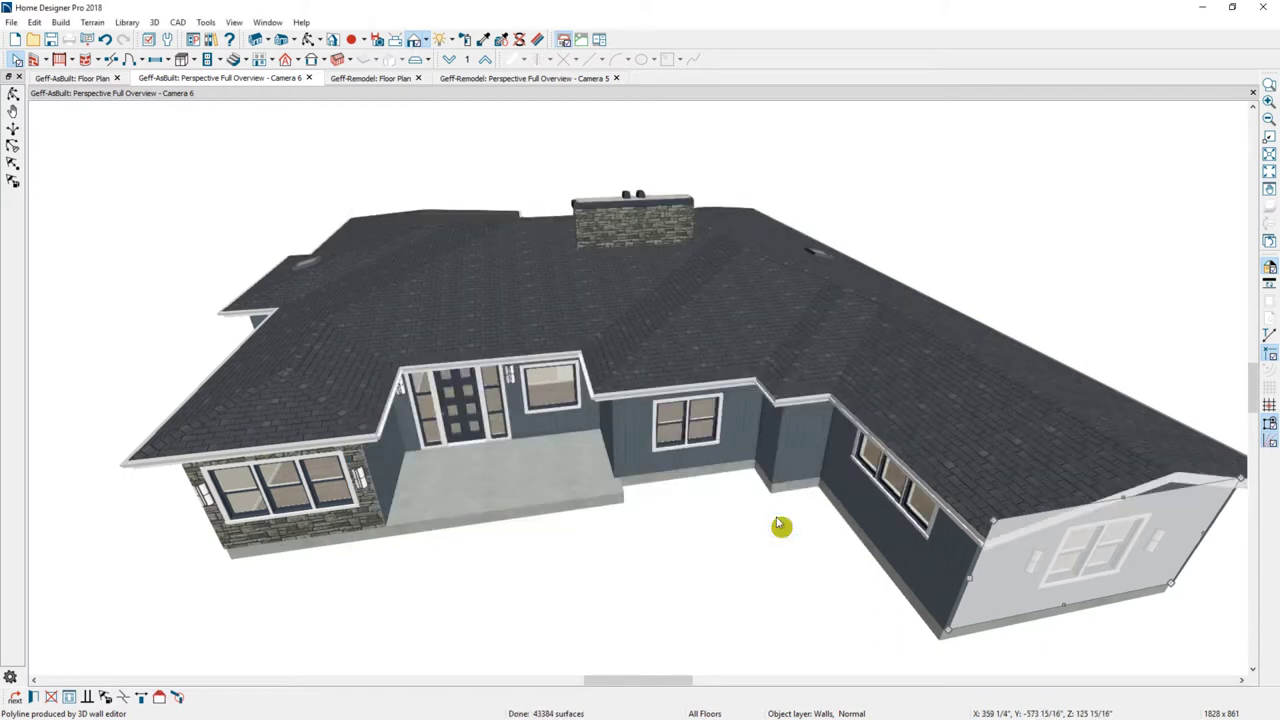
left_click(781, 526)
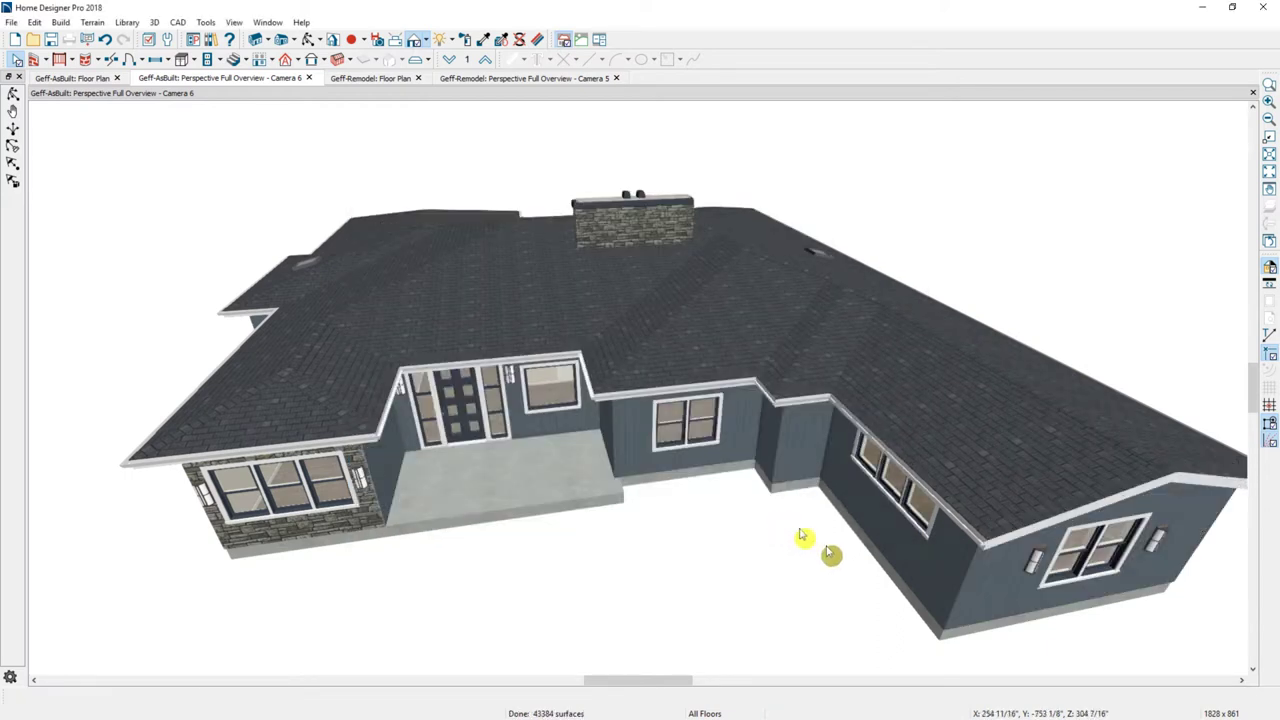
- Change the long wing's front end wall from a gable back to a hip
left_click(980, 572)
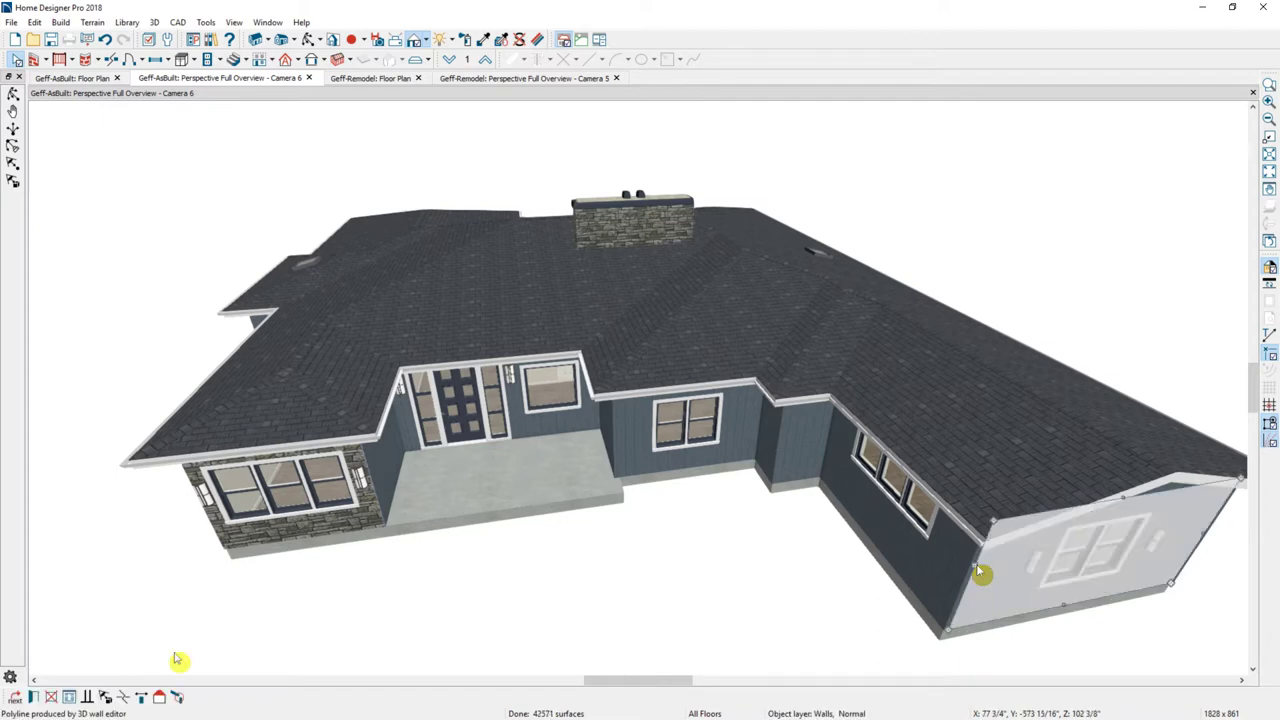
left_click(160, 702)
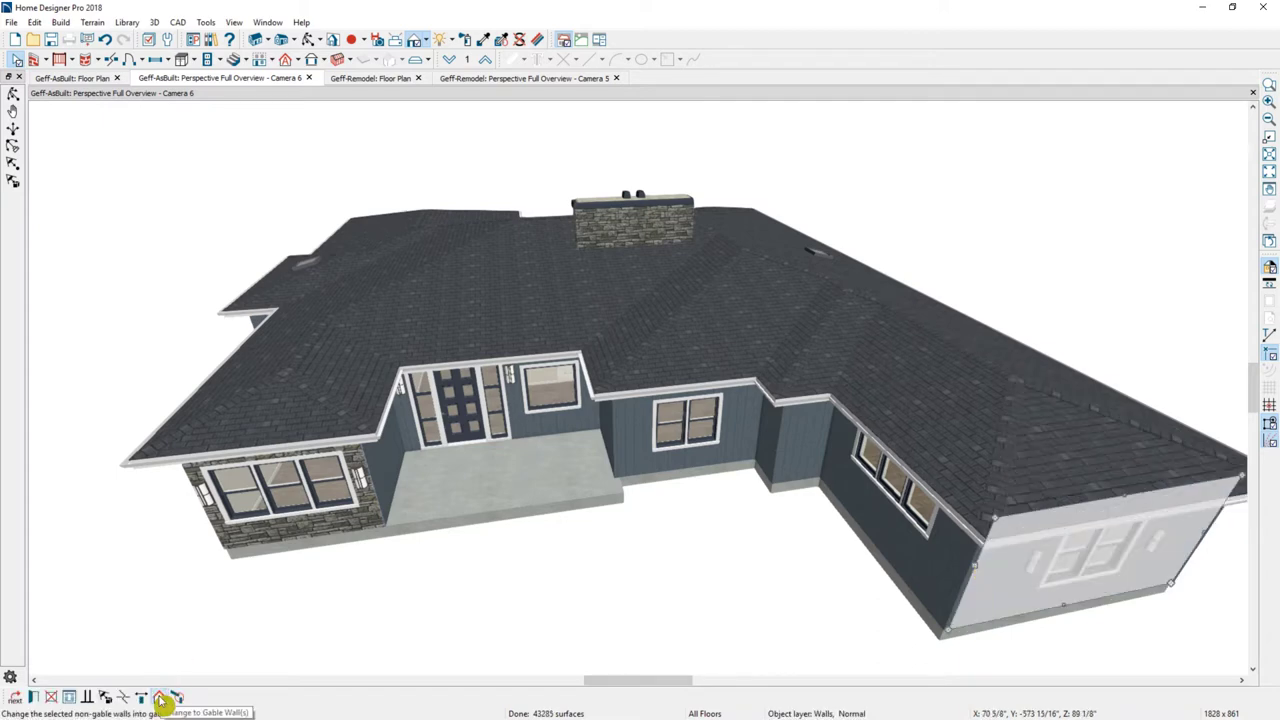
- Open the Build Roof settings and examine the available roof styles
left_click(60, 22)
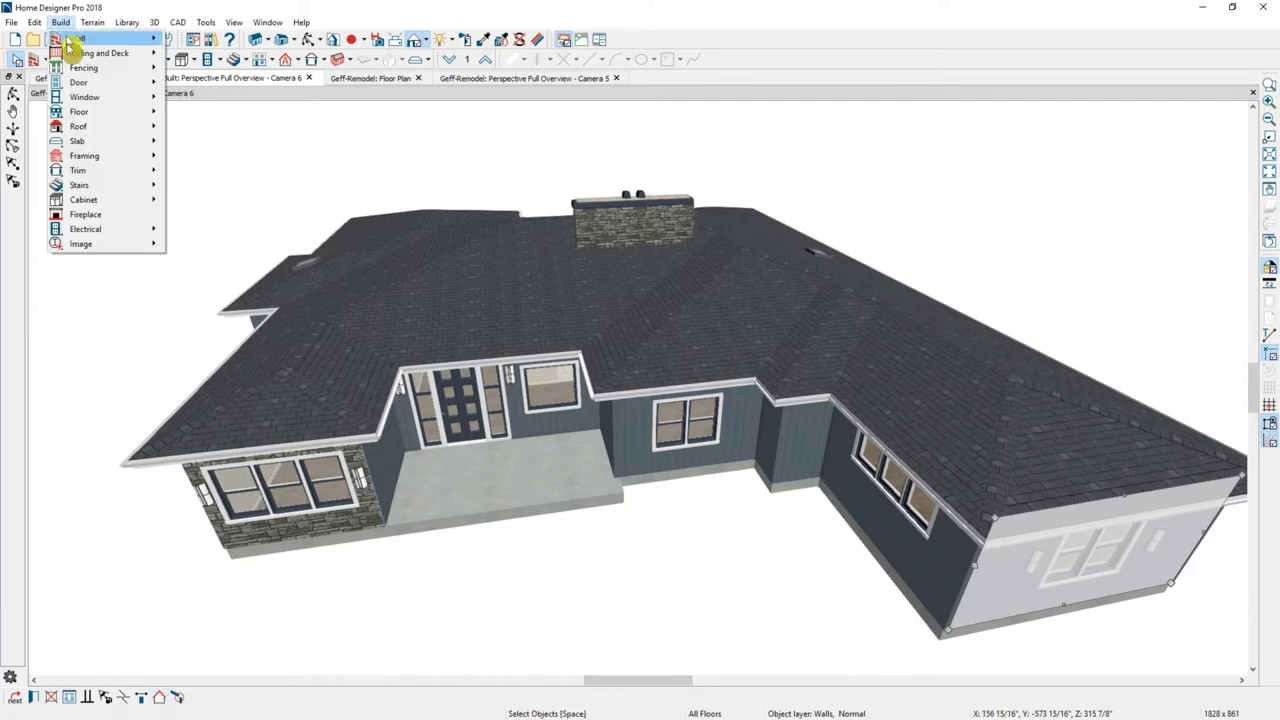
mouse_move(100, 126)
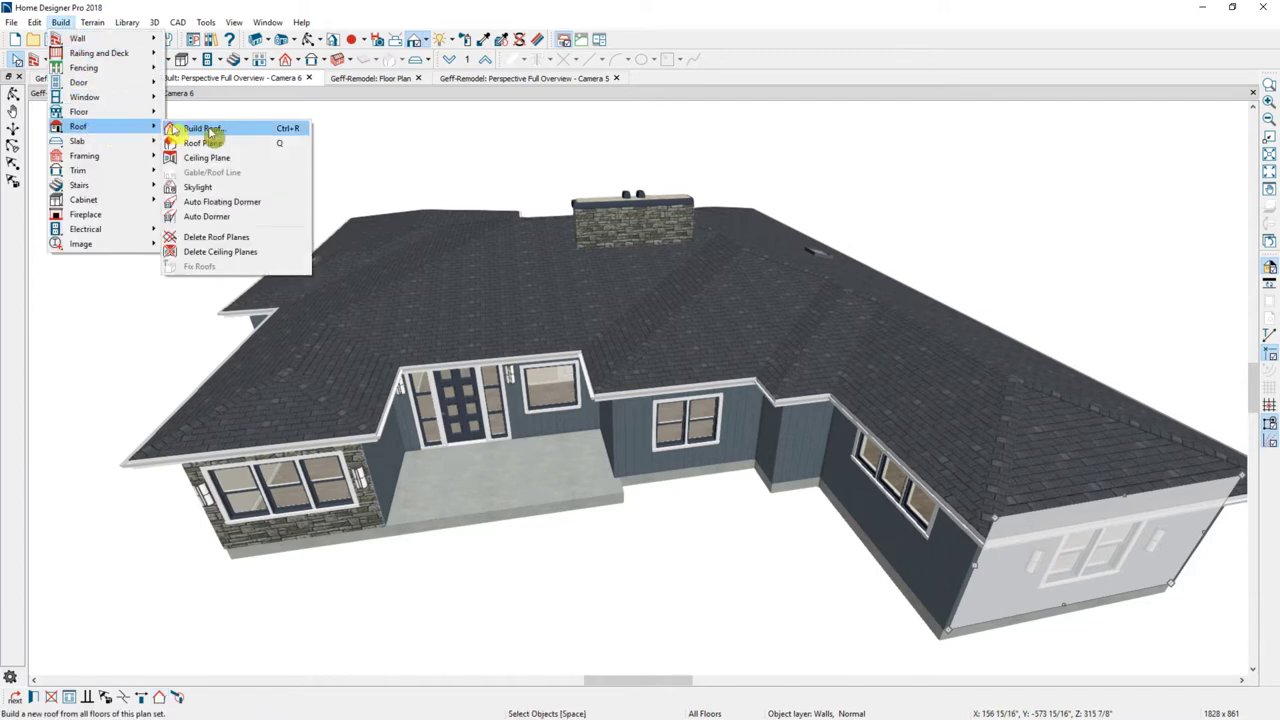
left_click(253, 136)
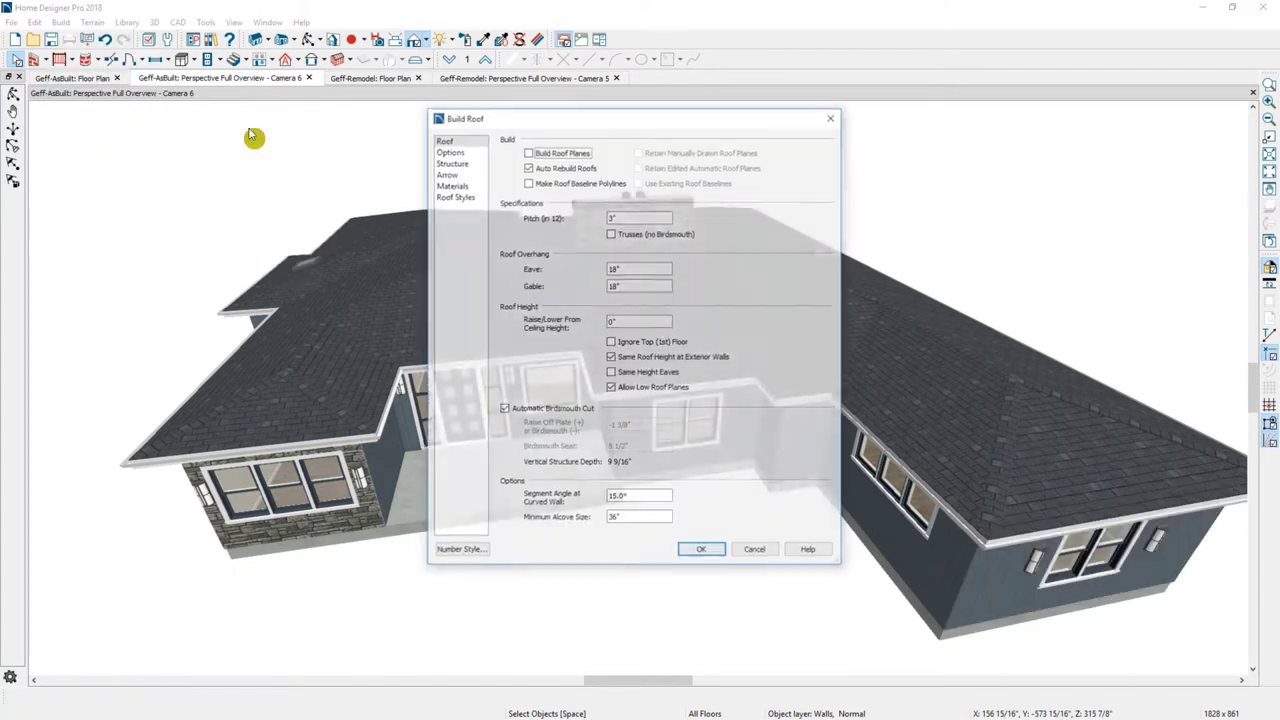
left_click(450, 197)
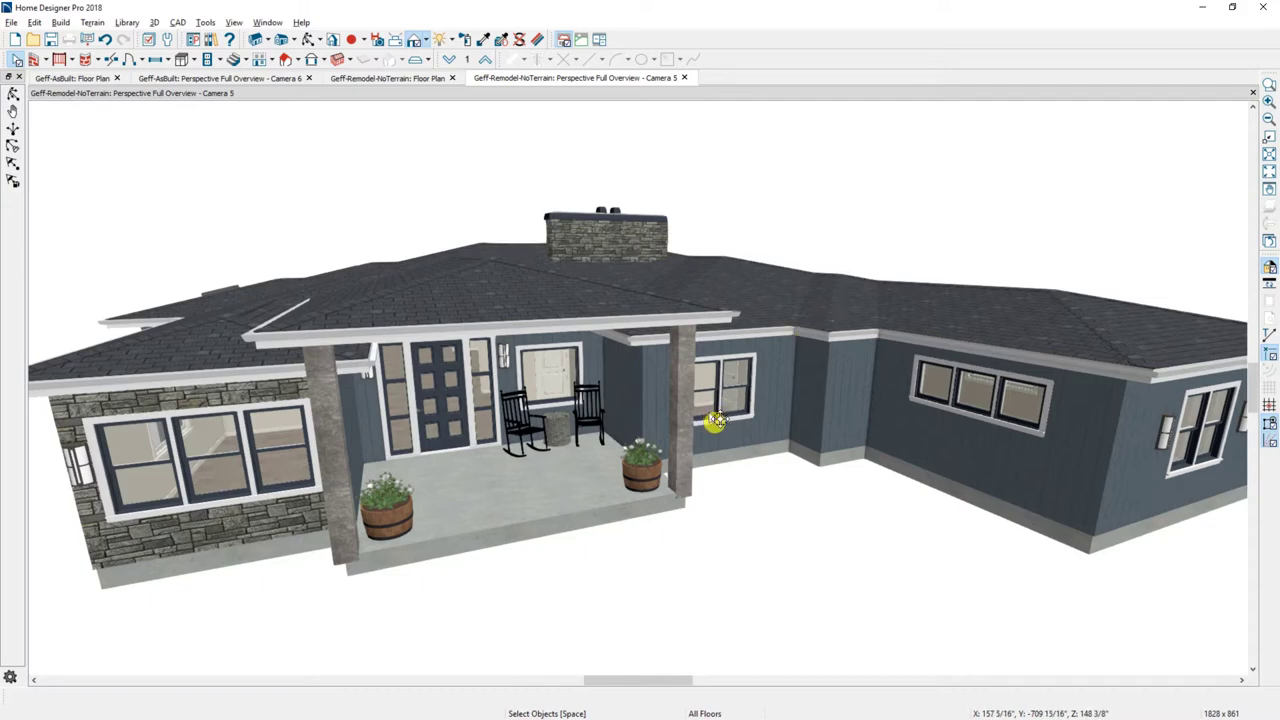
scroll(717, 424, "up", 5)
left_click_drag(885, 440, 1012, 371)
scroll(1100, 403, "down", 5)
scroll(1015, 407, "up", 5)
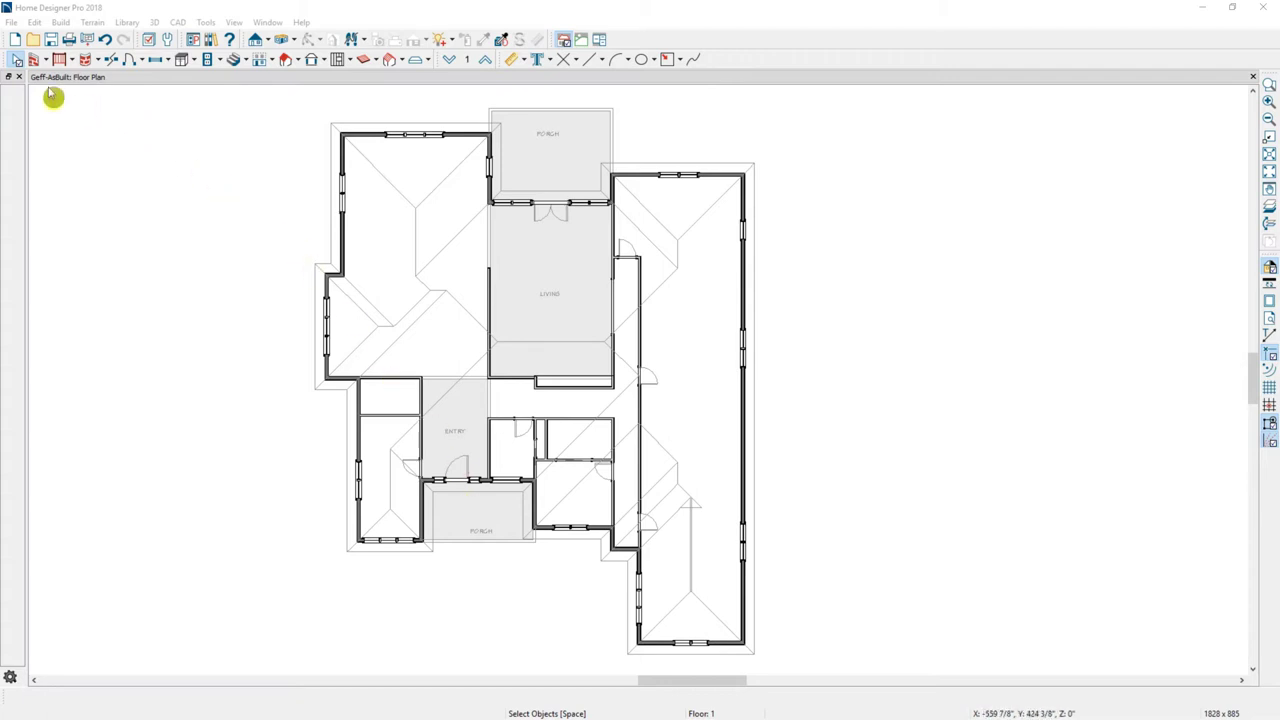
- In the current floor's default settings, reduce the Rough Ceiling height by 12 inches to 97 1/8"
left_click(33, 22)
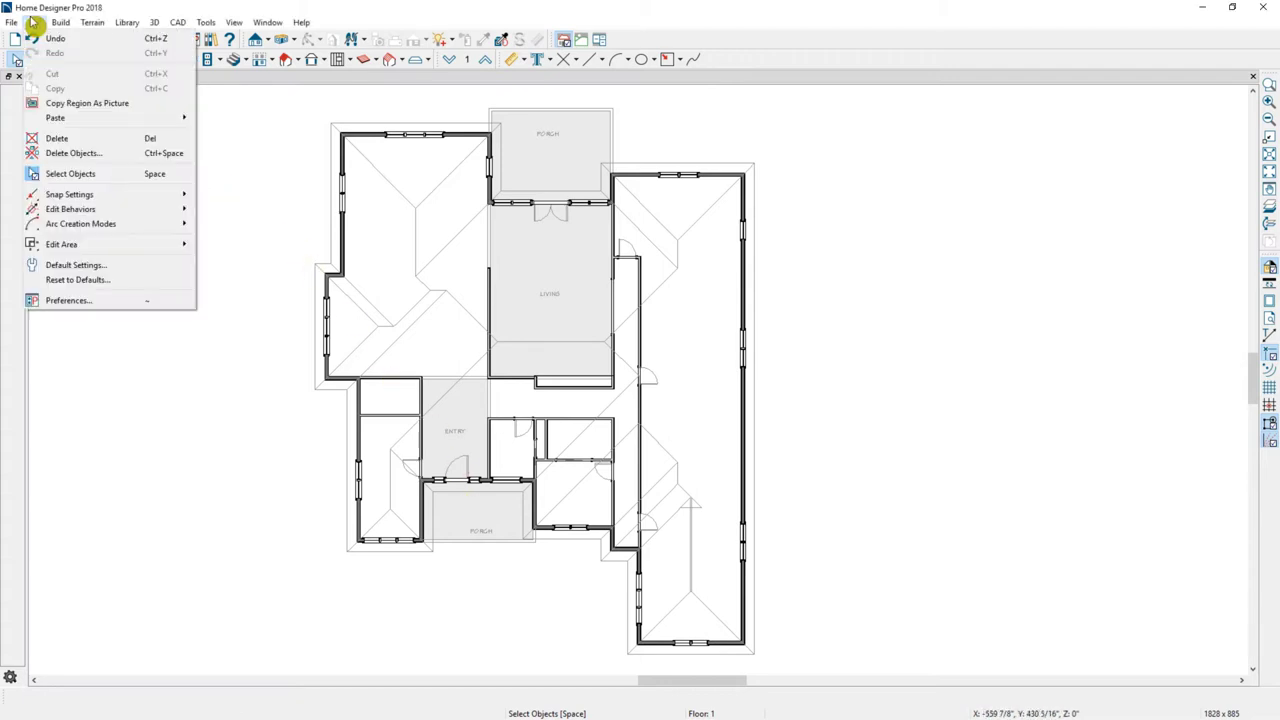
left_click(75, 265)
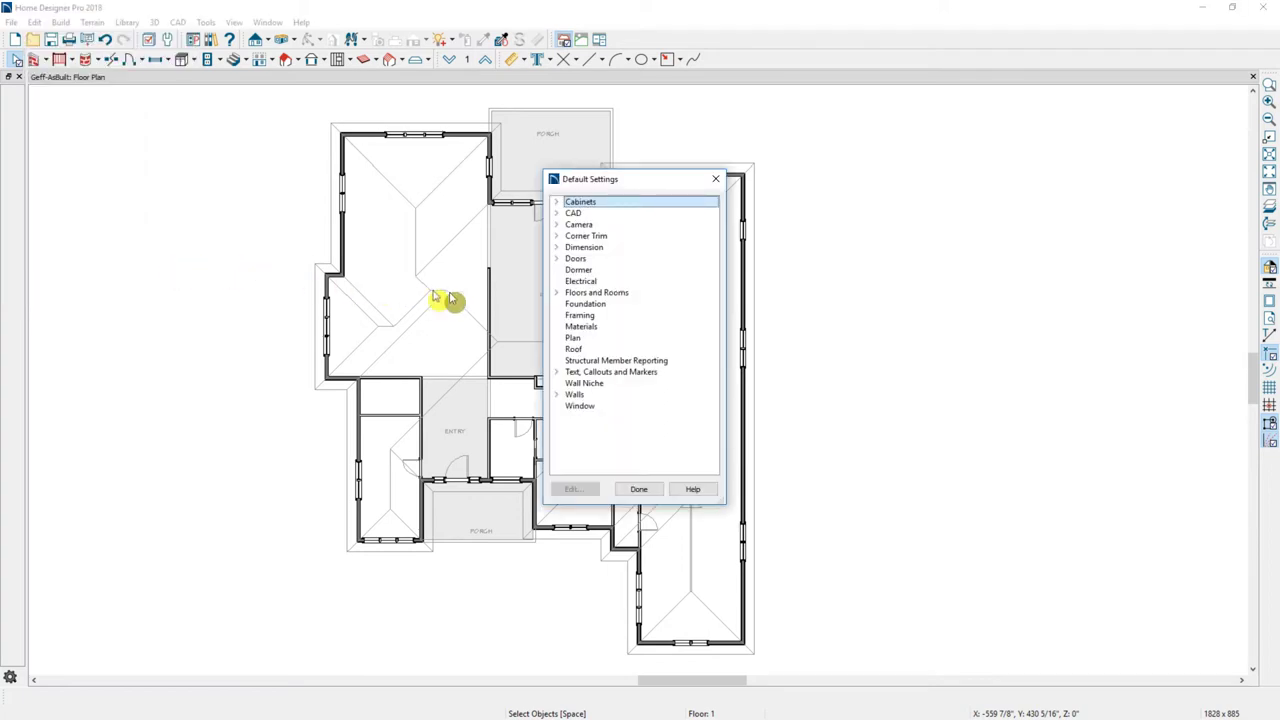
left_click(557, 292)
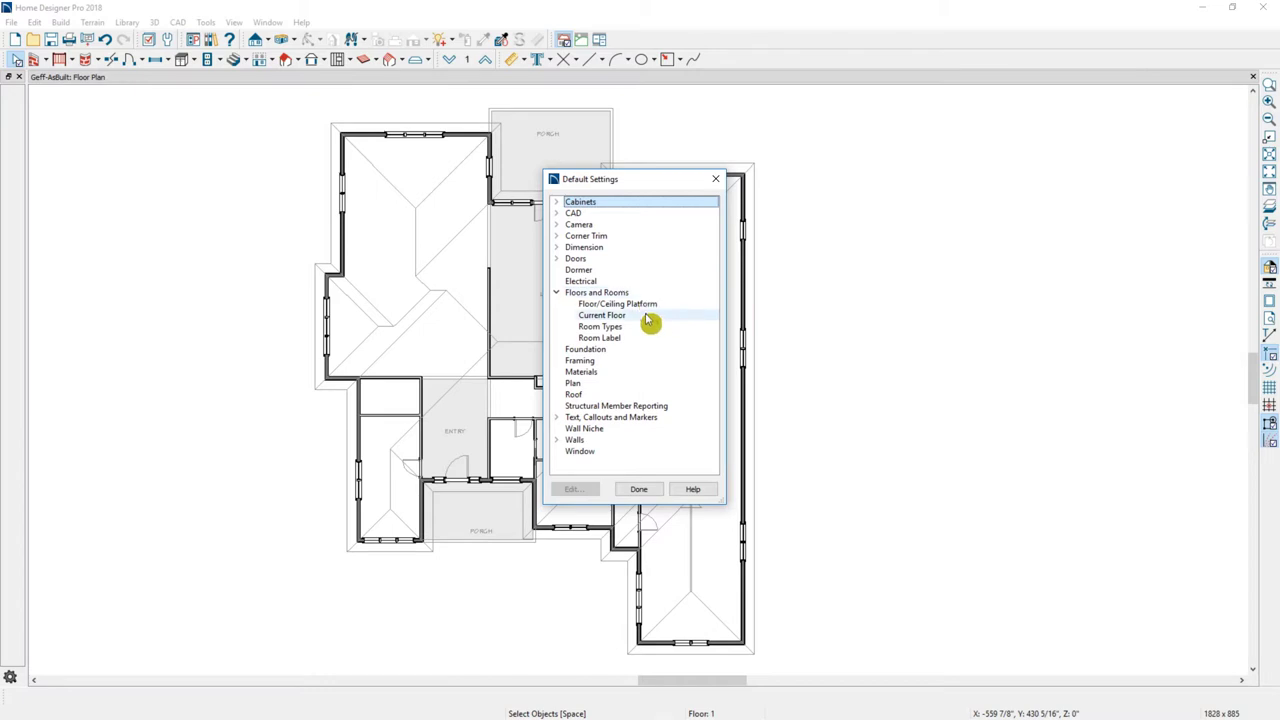
double_click(602, 315)
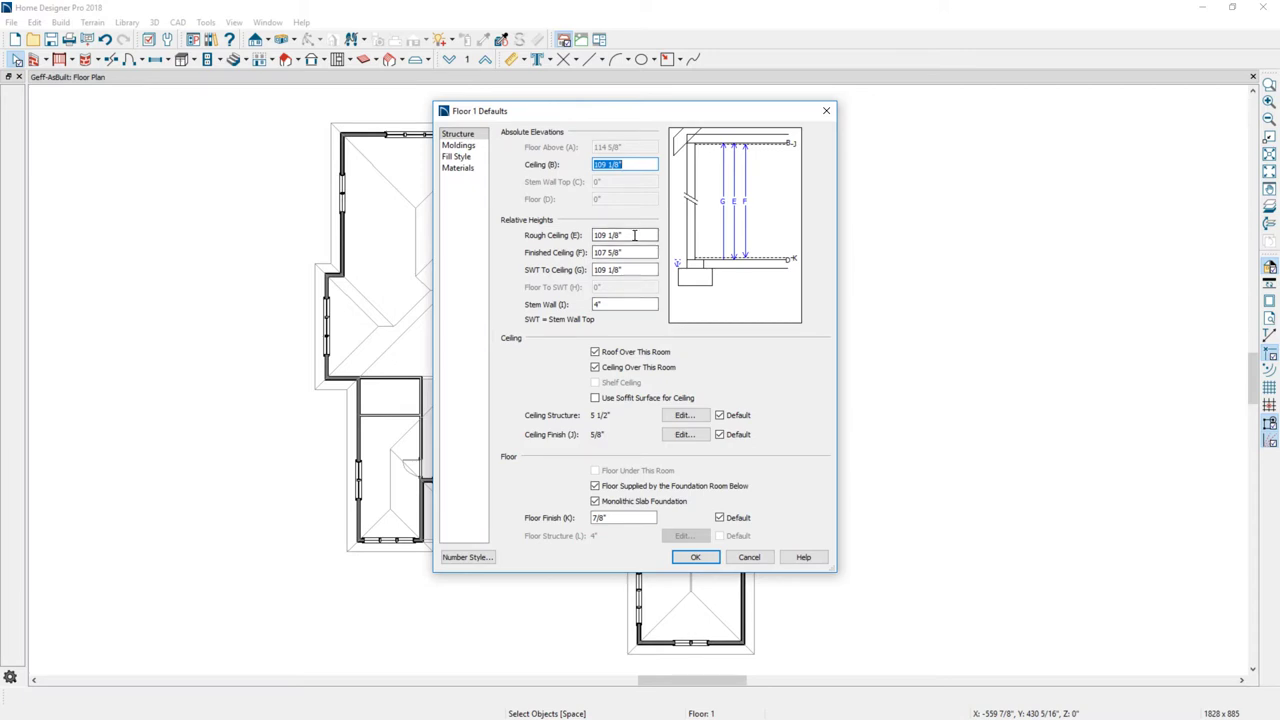
left_click(634, 165)
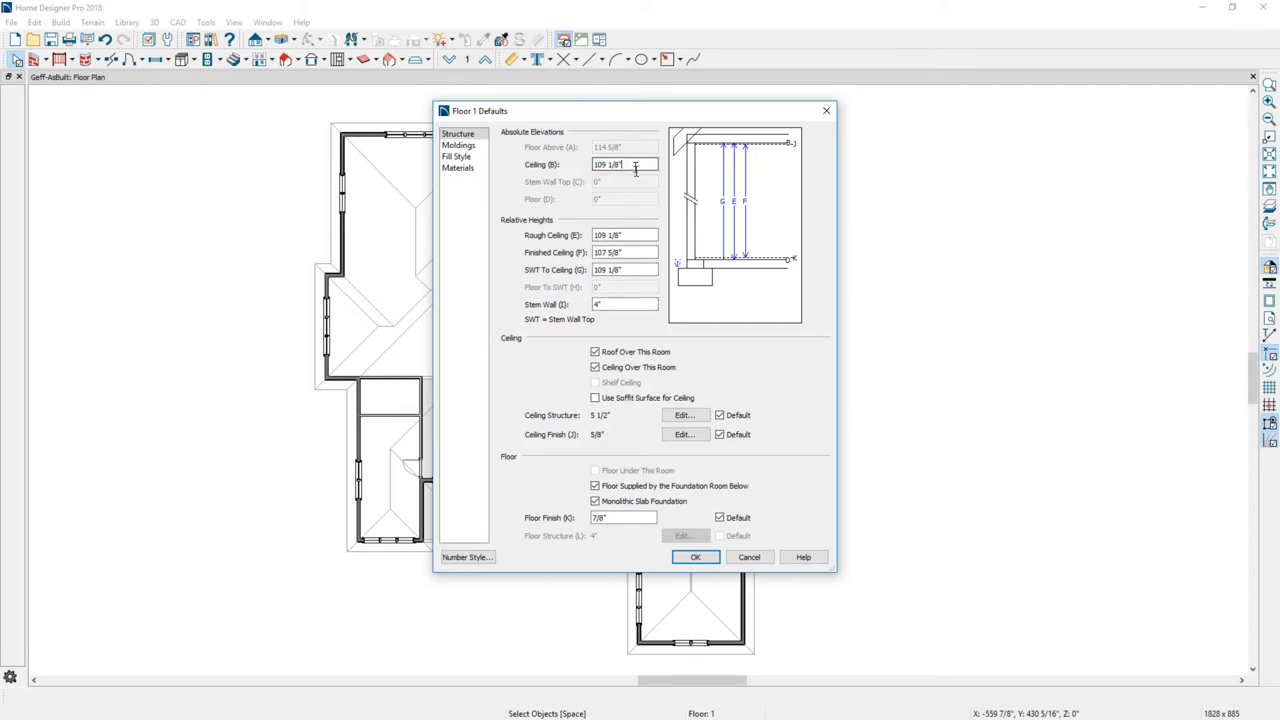
left_click(639, 234)
left_click(637, 252)
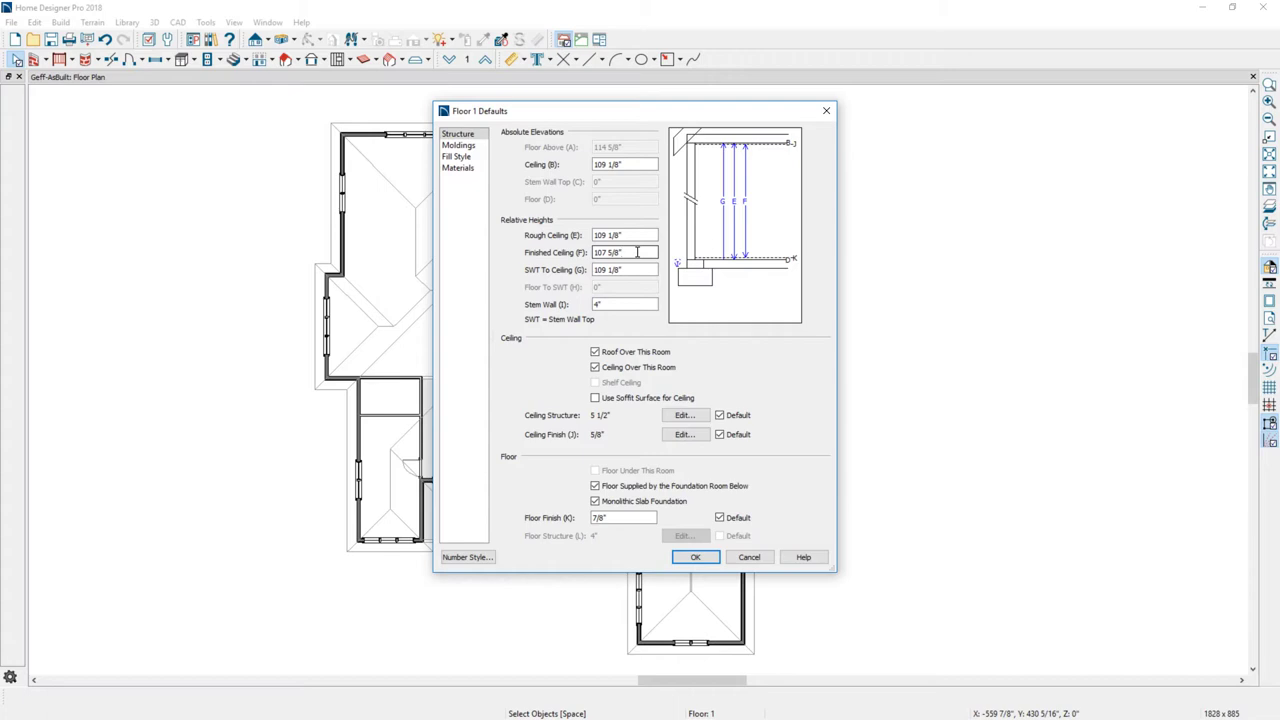
left_click(637, 235)
type("-12")
key("Tab")
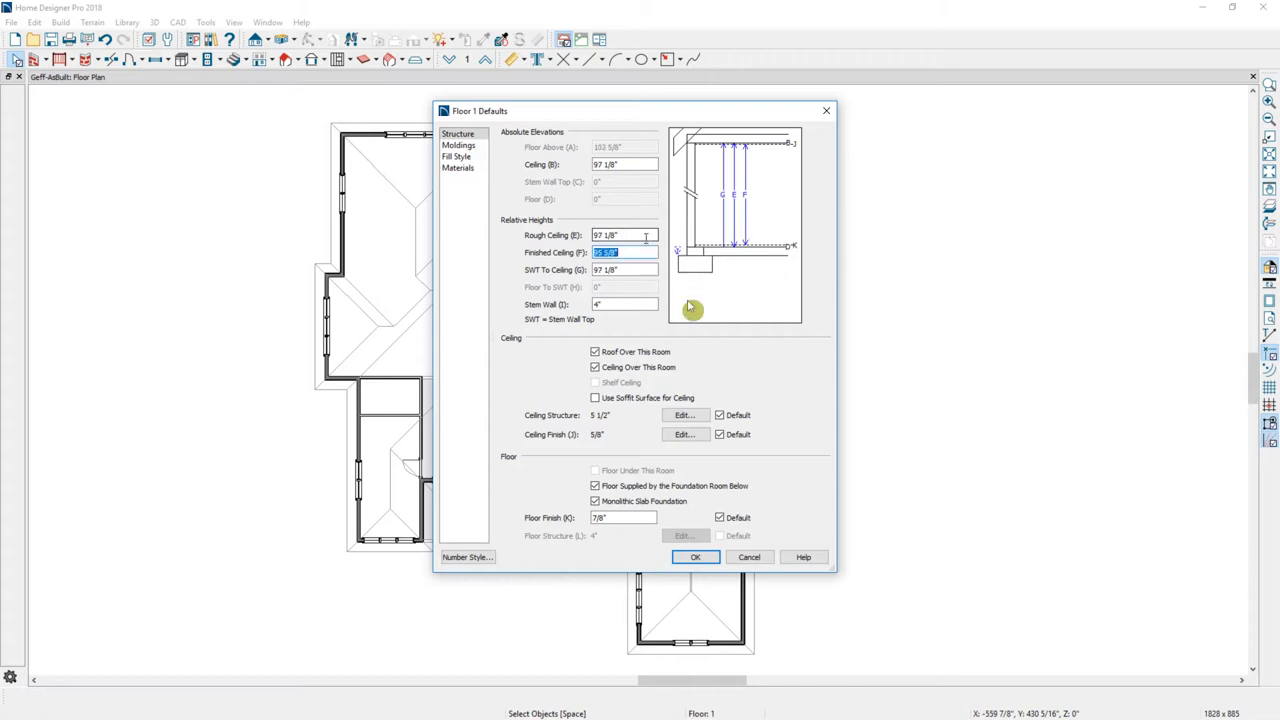
left_click(695, 558)
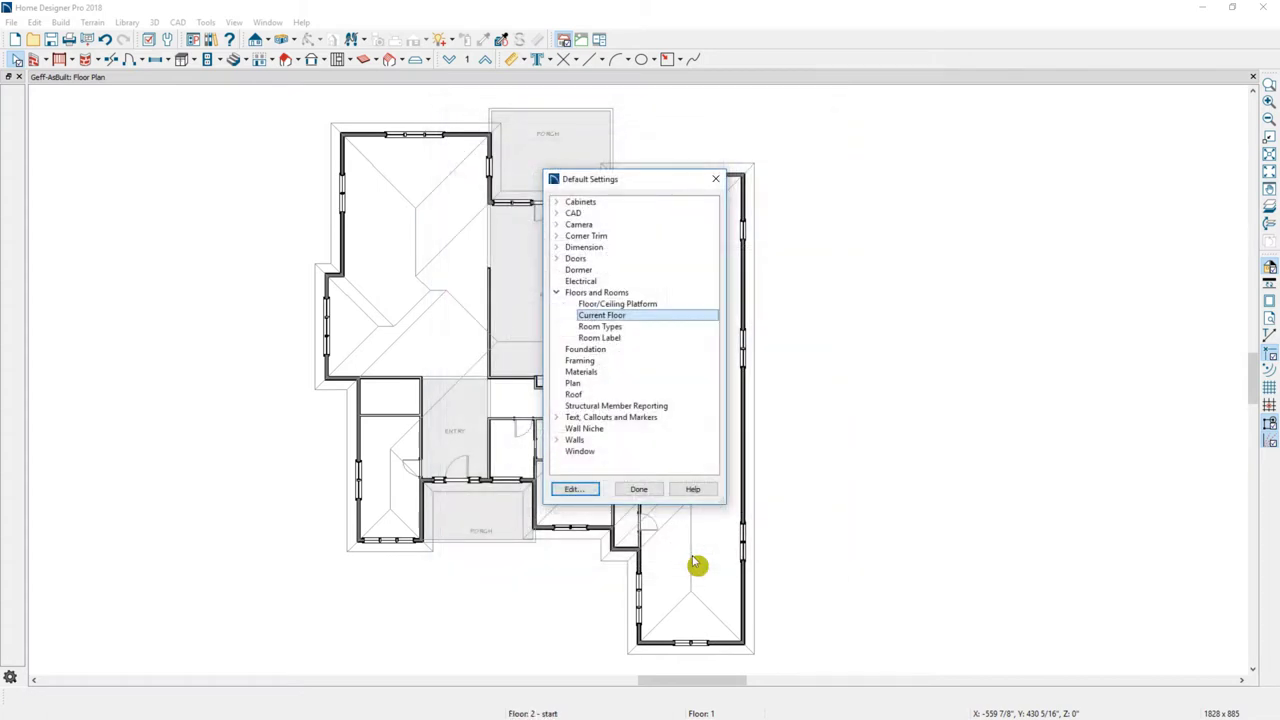
left_click(640, 490)
- Create a Doll House View of the as-built plan
left_click(296, 41)
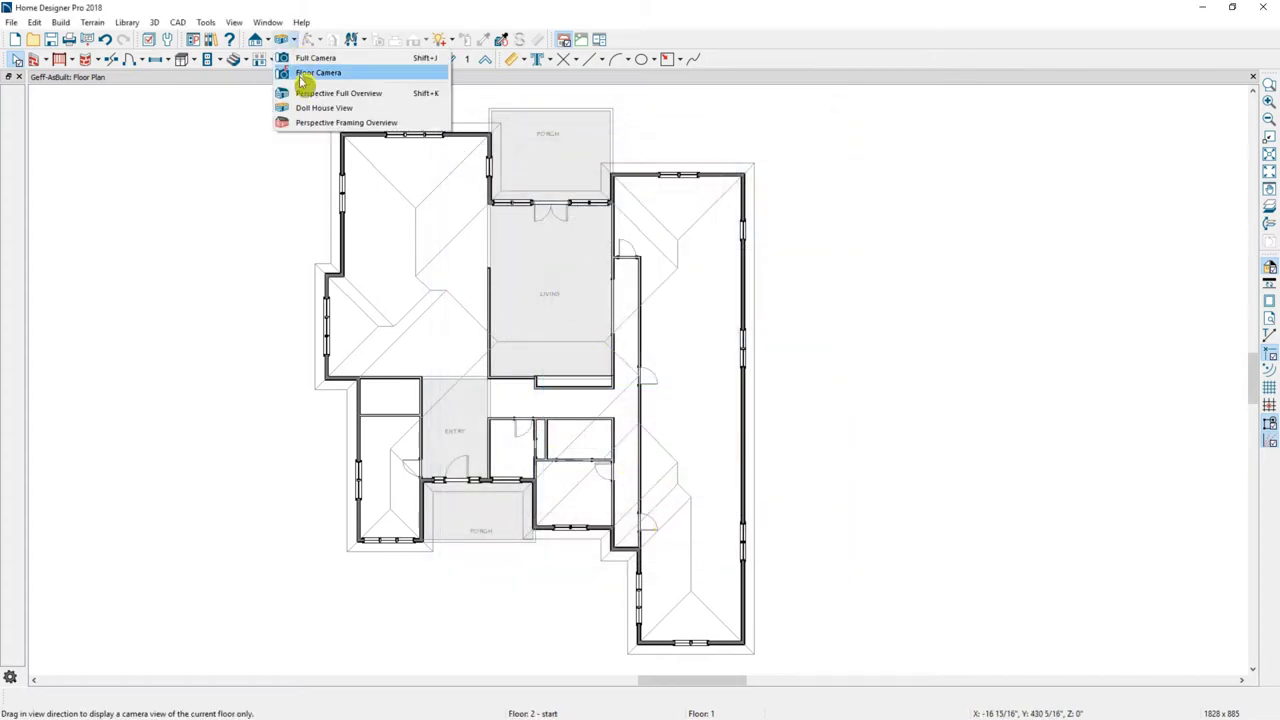
left_click(371, 113)
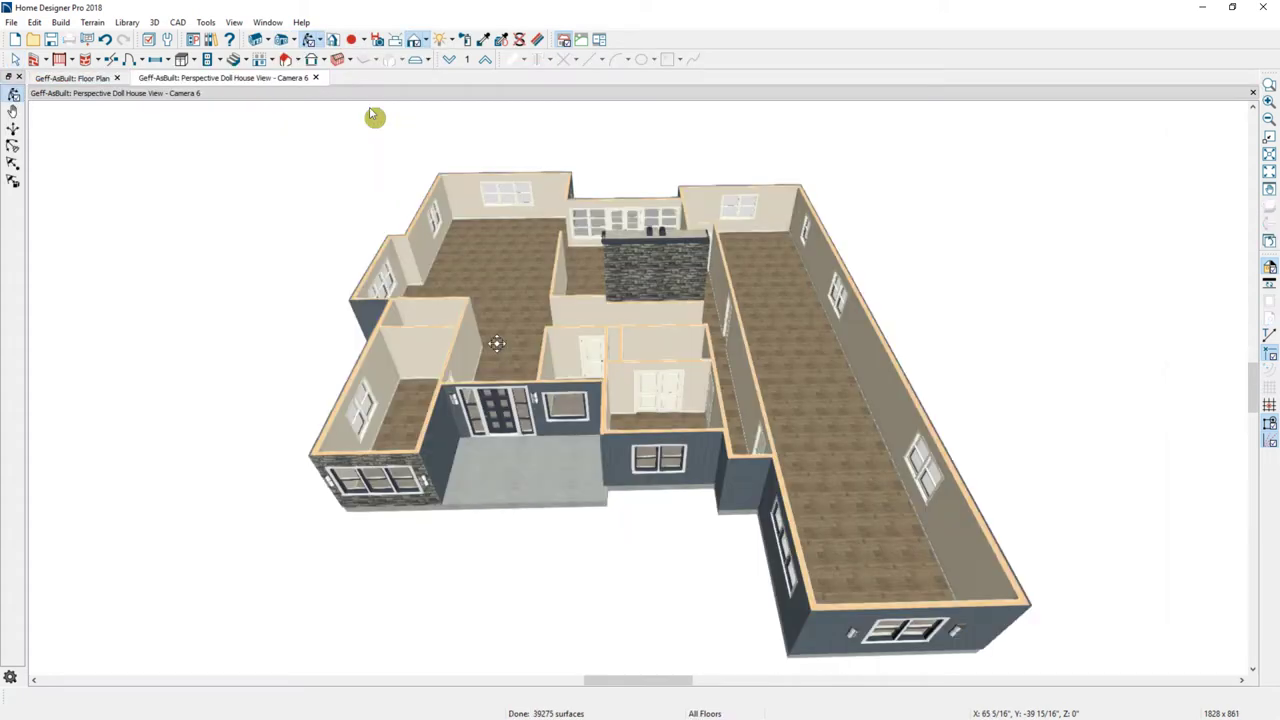
- Check the ceiling heights in the structure specification of the large unspecified room behind the entry
left_click(497, 285)
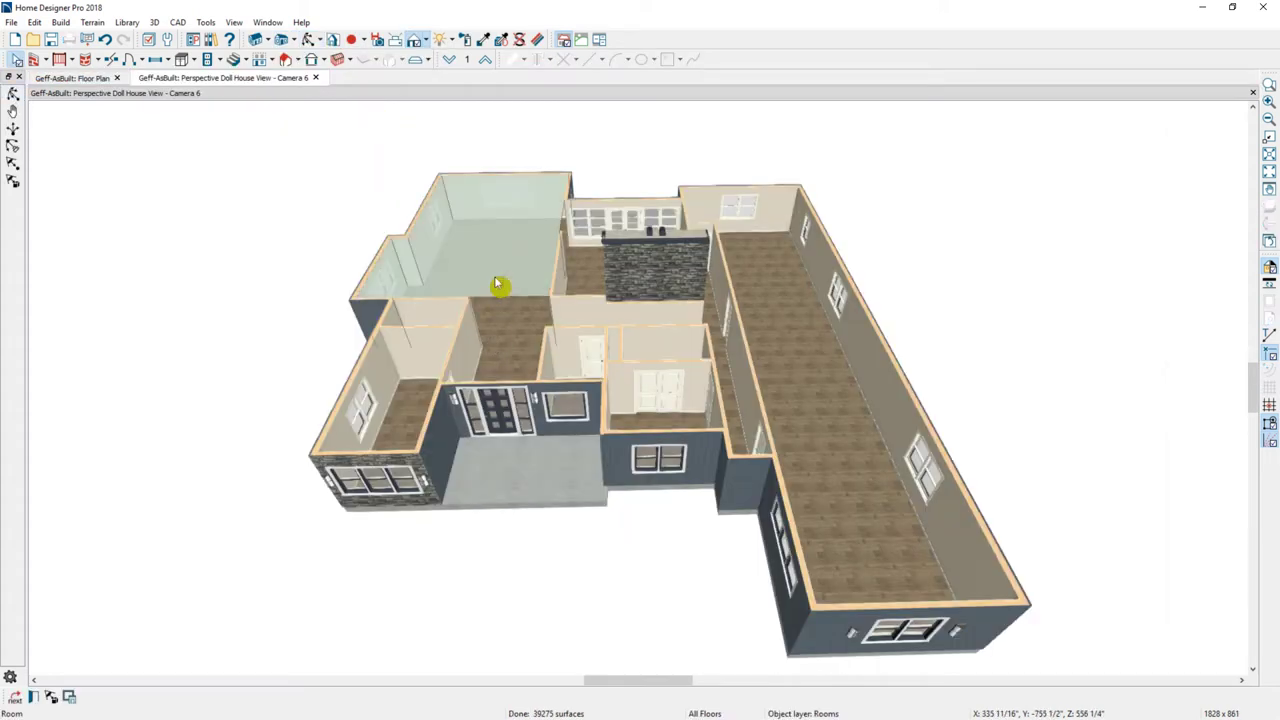
double_click(497, 285)
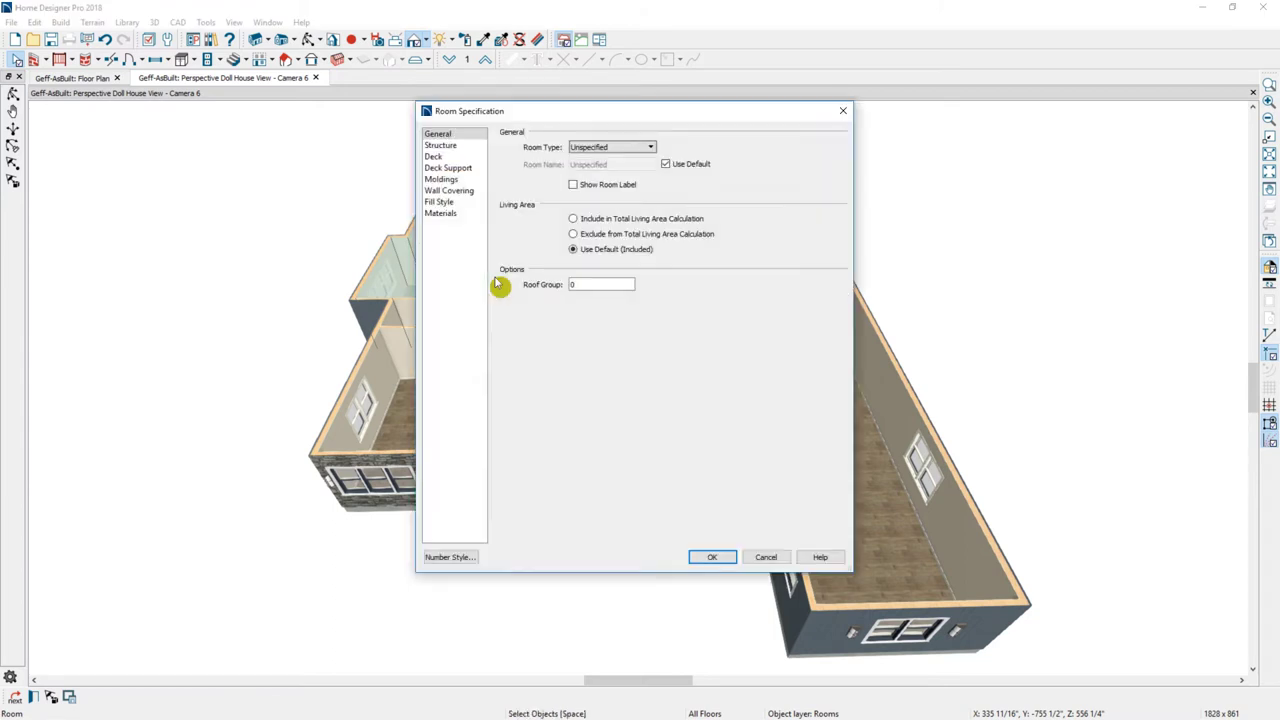
left_click(445, 146)
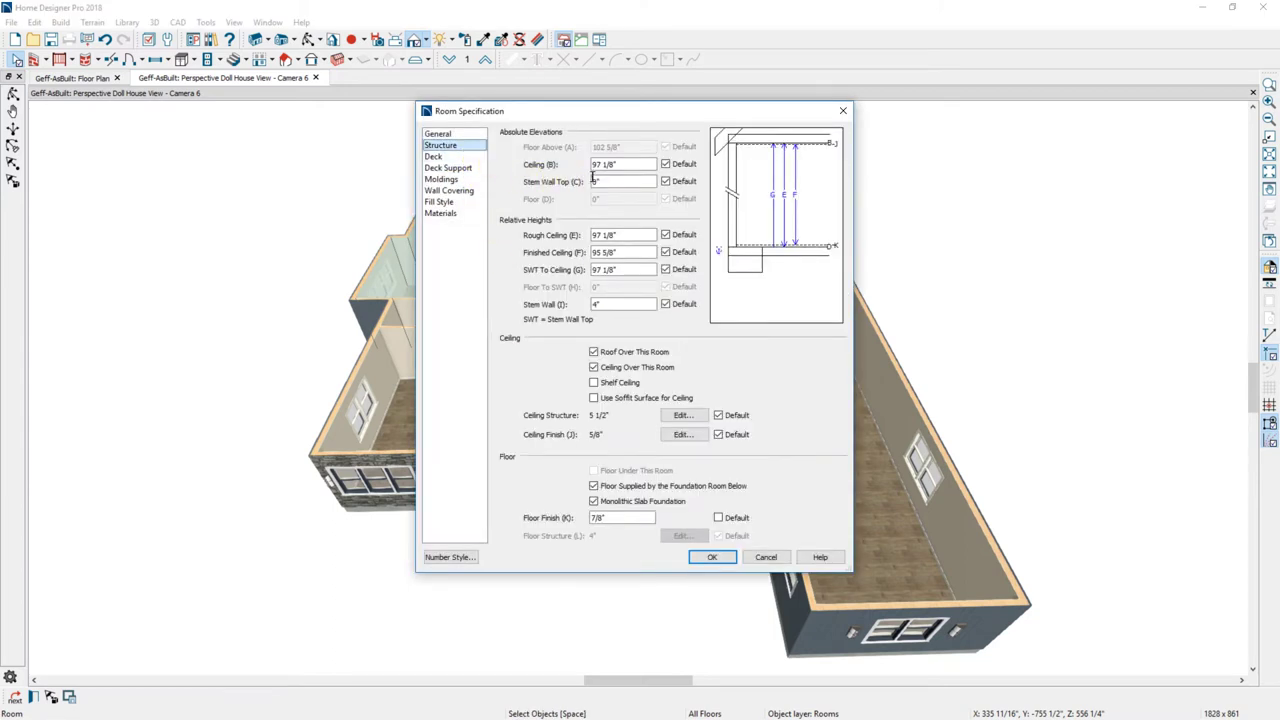
left_click(600, 236)
left_click(729, 558)
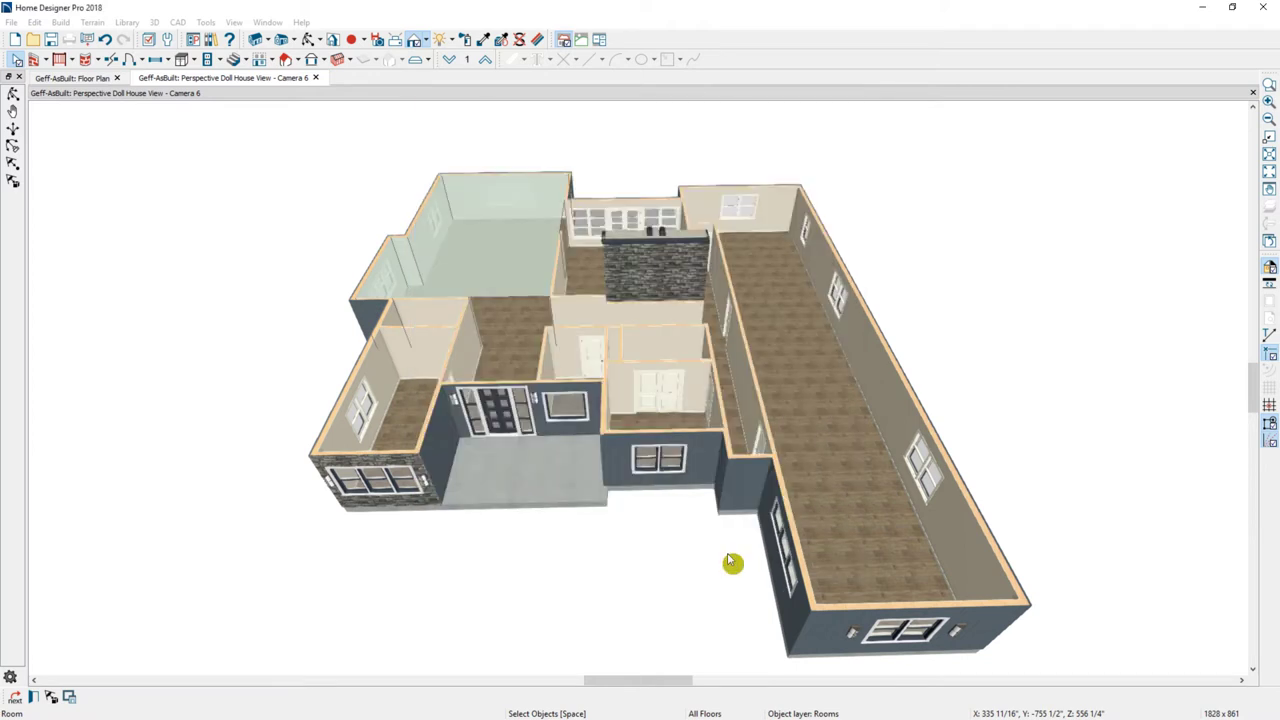
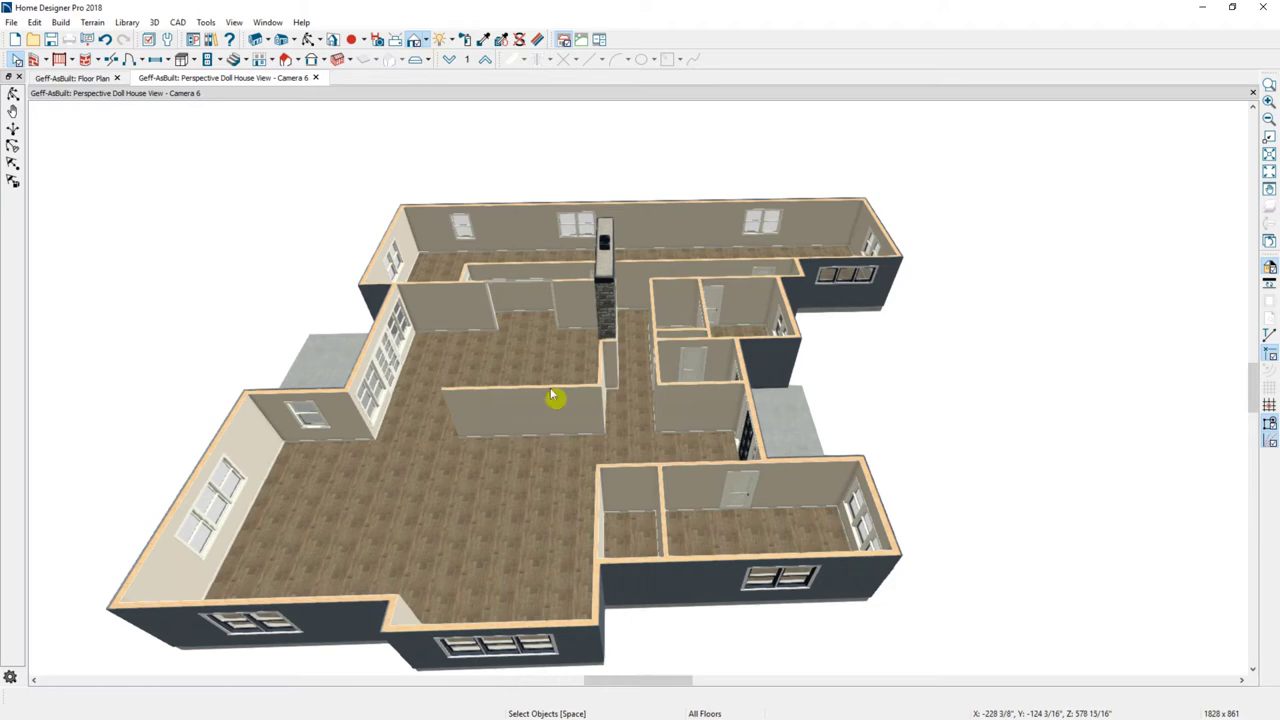
- Make the freestanding interior wall between the living room and the large open room invisible
left_click(510, 405)
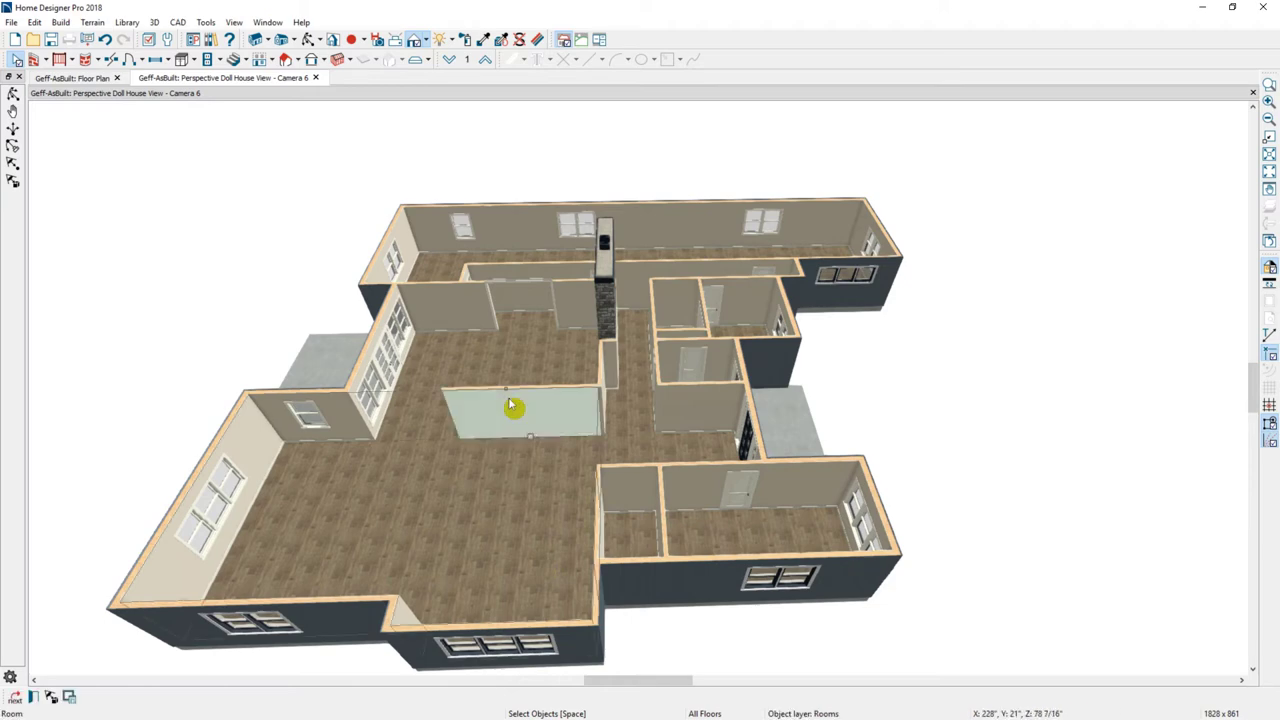
key("Tab")
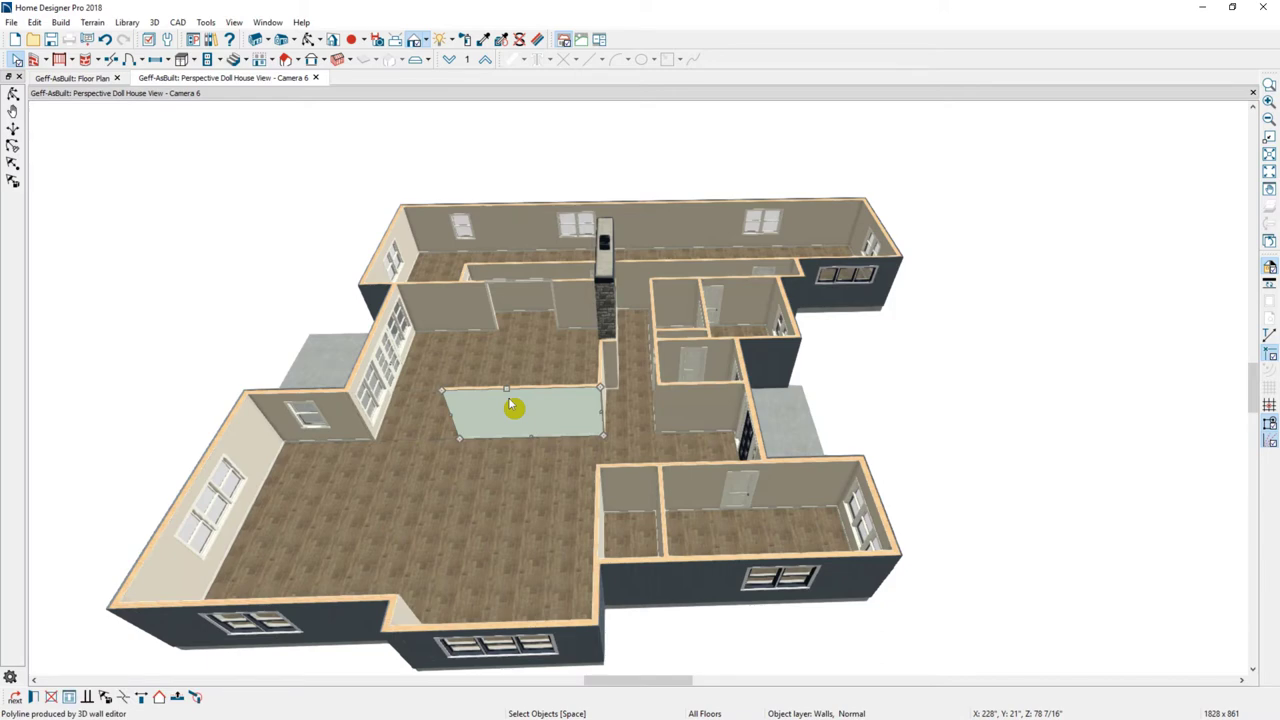
left_click(505, 378)
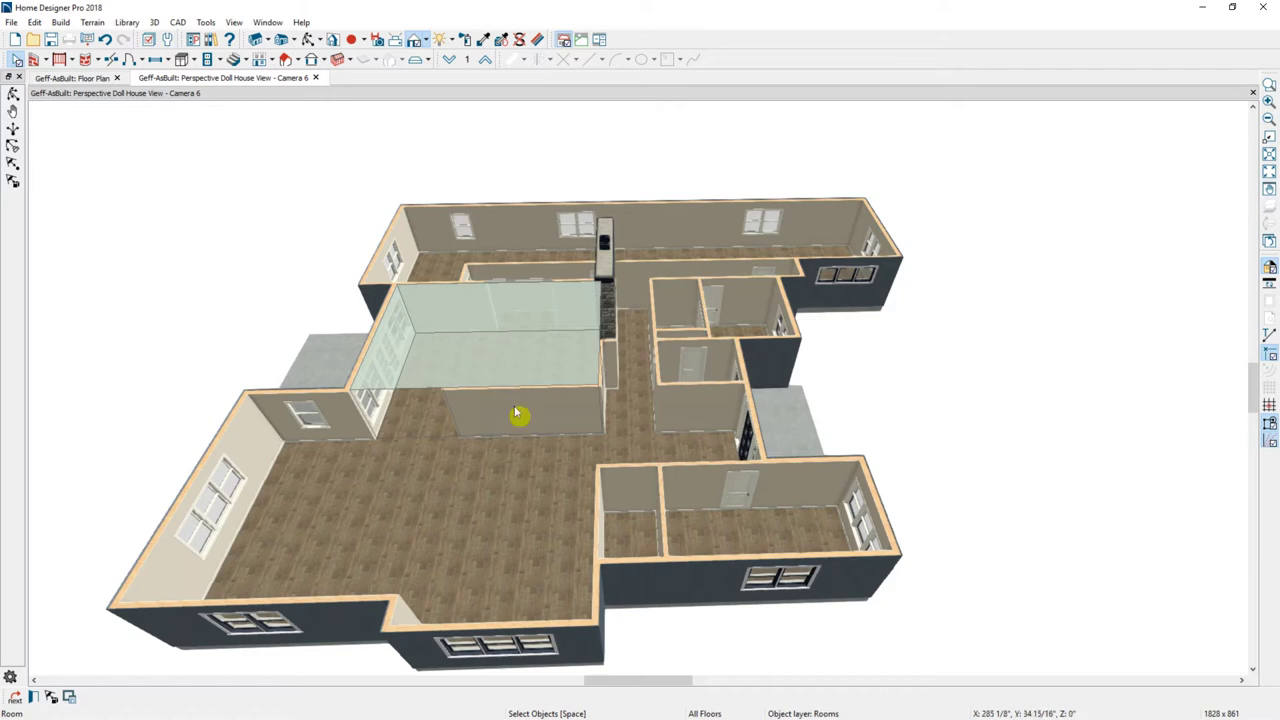
left_click(517, 413)
left_click(516, 412)
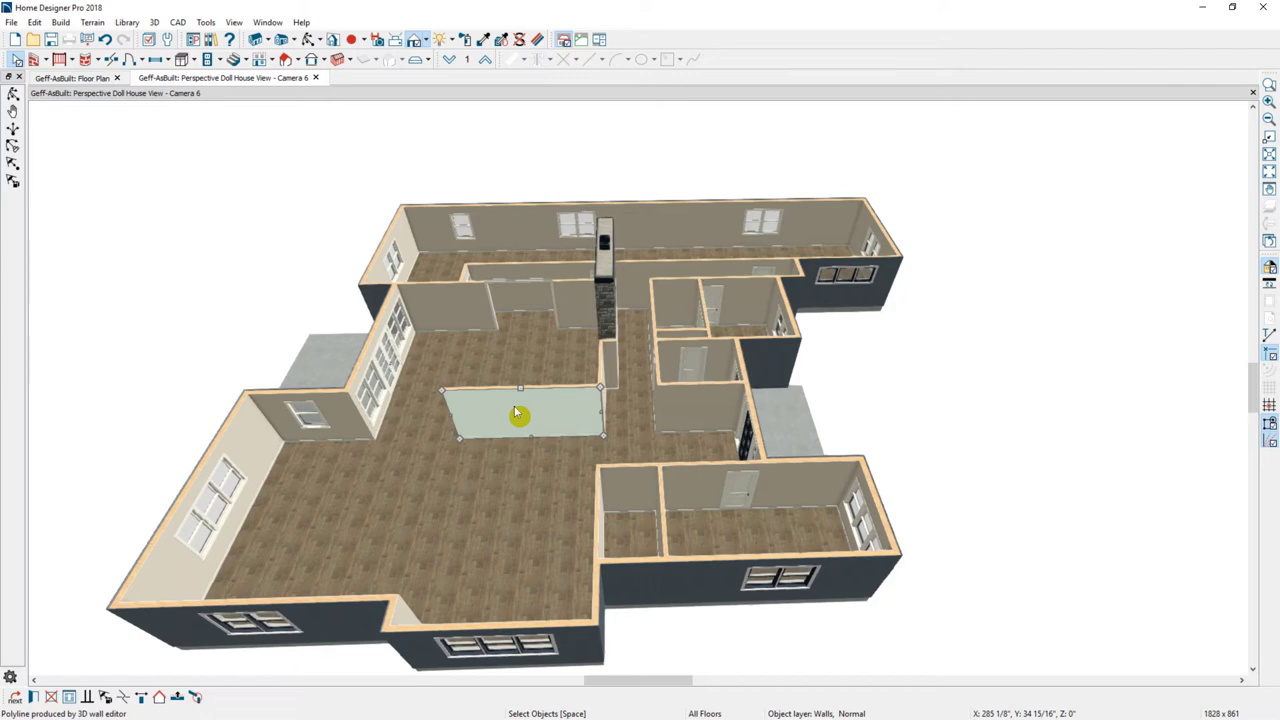
double_click(517, 413)
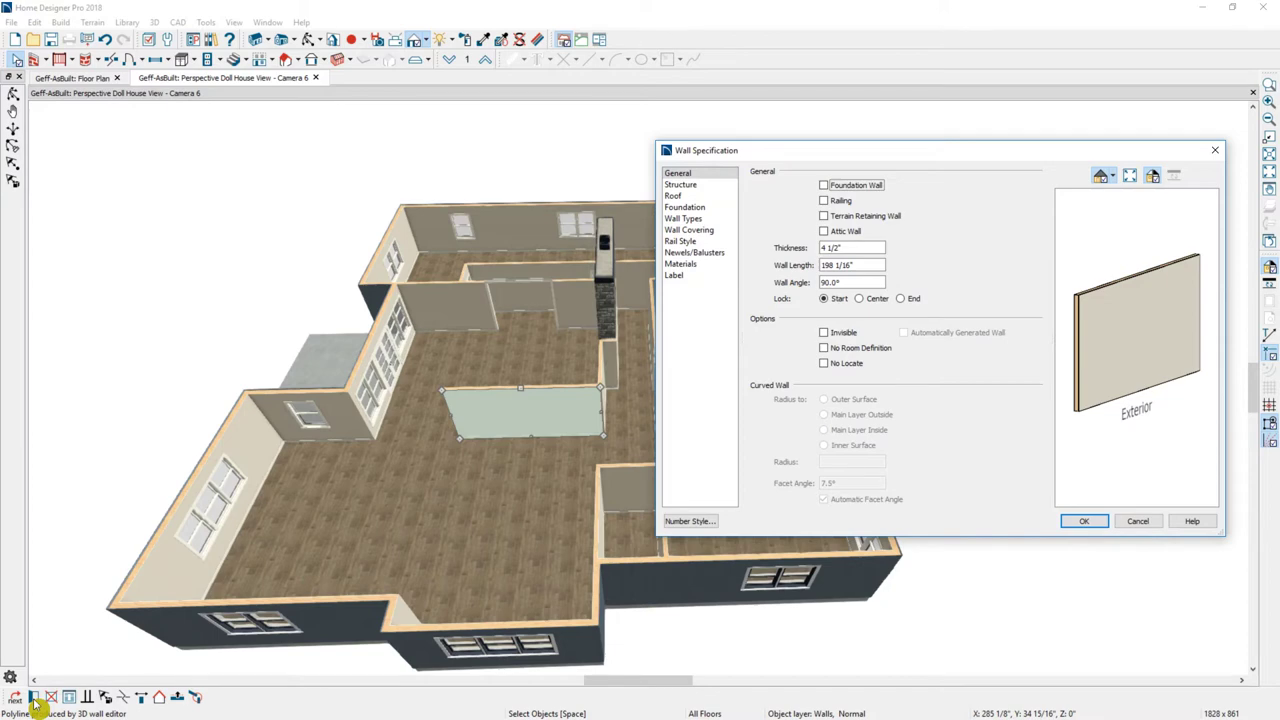
left_click(824, 333)
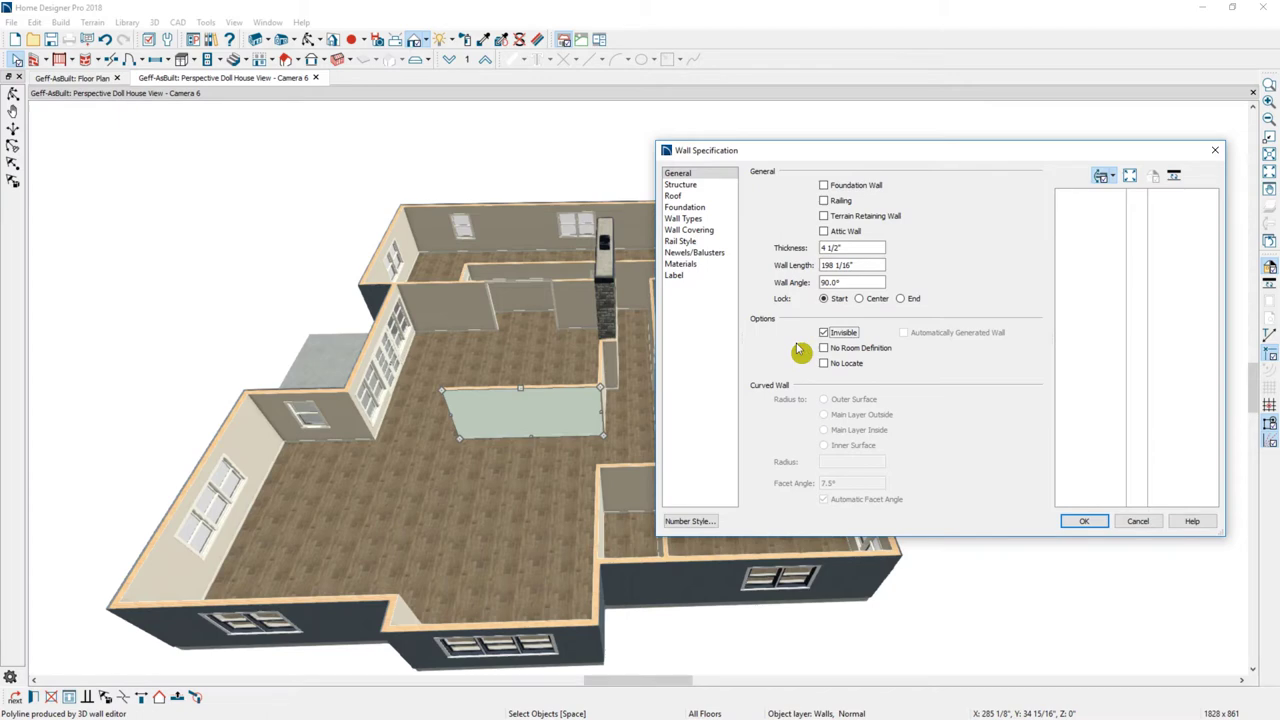
left_click(1068, 527)
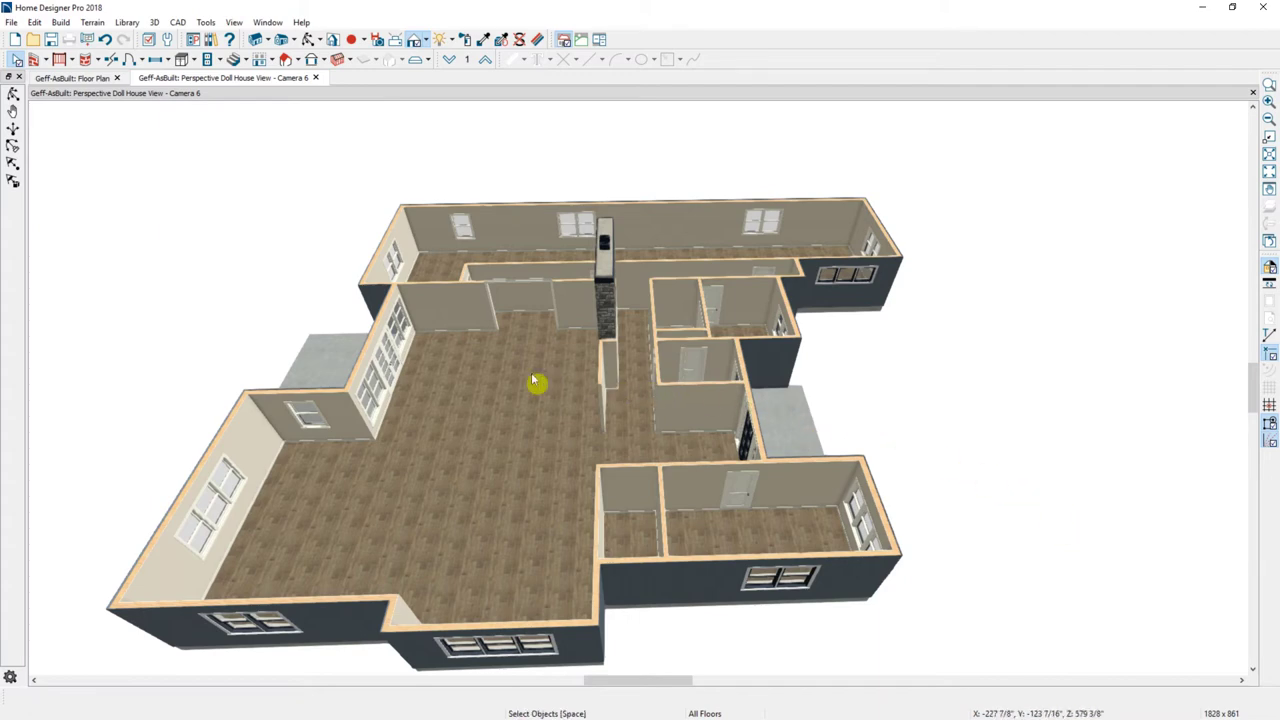
- Raise the living room's Rough Ceiling height by 24 inches to 121 1/8"
left_click(455, 327)
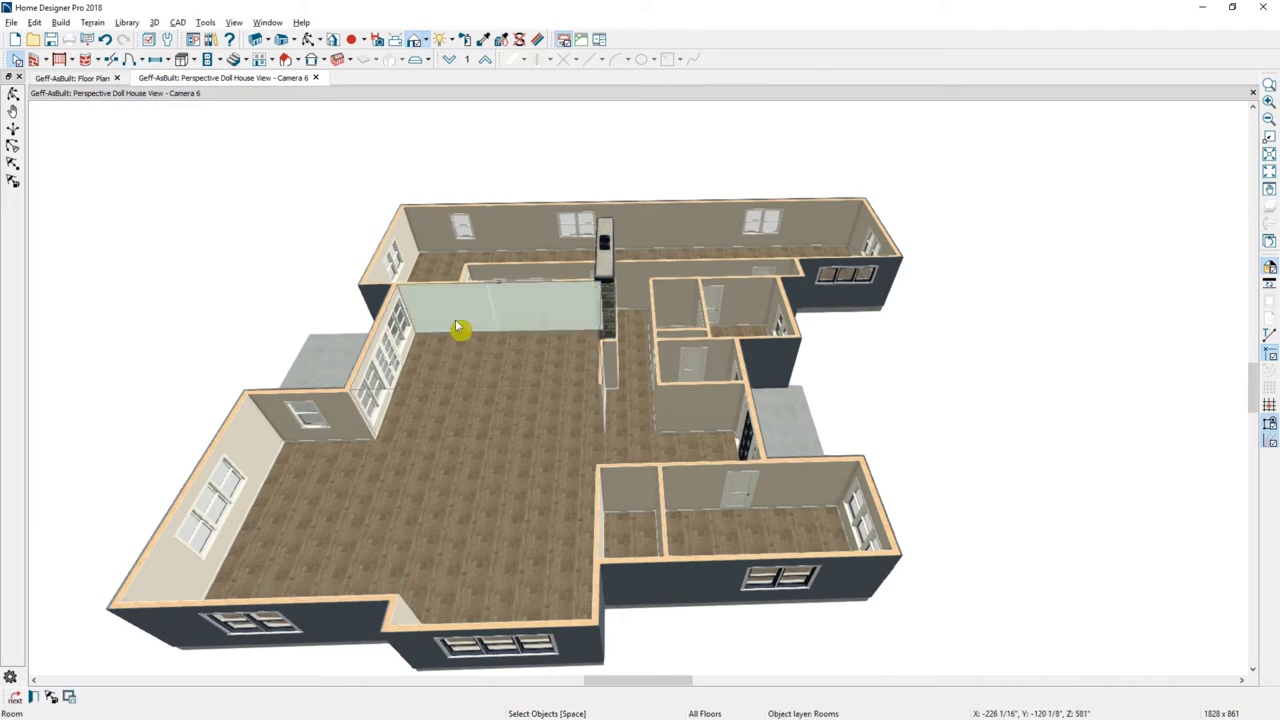
double_click(453, 392)
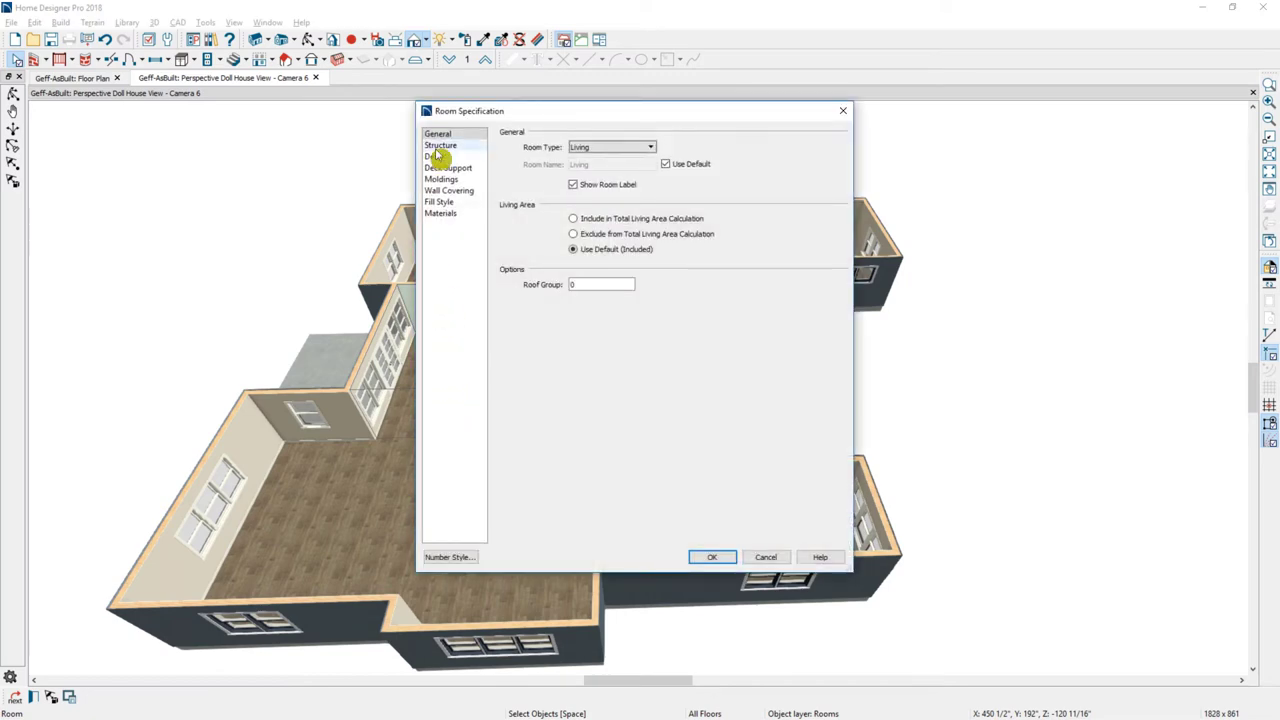
left_click(440, 145)
left_click(633, 234)
type("+24")
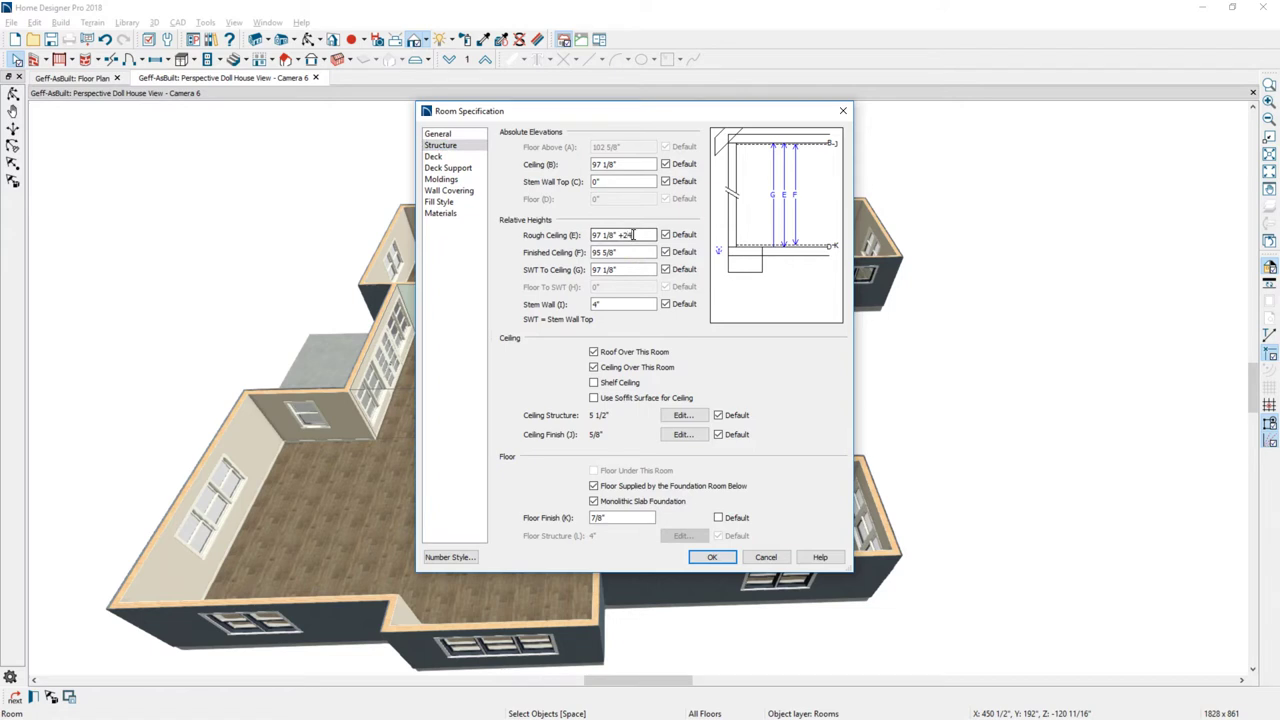
key("Tab")
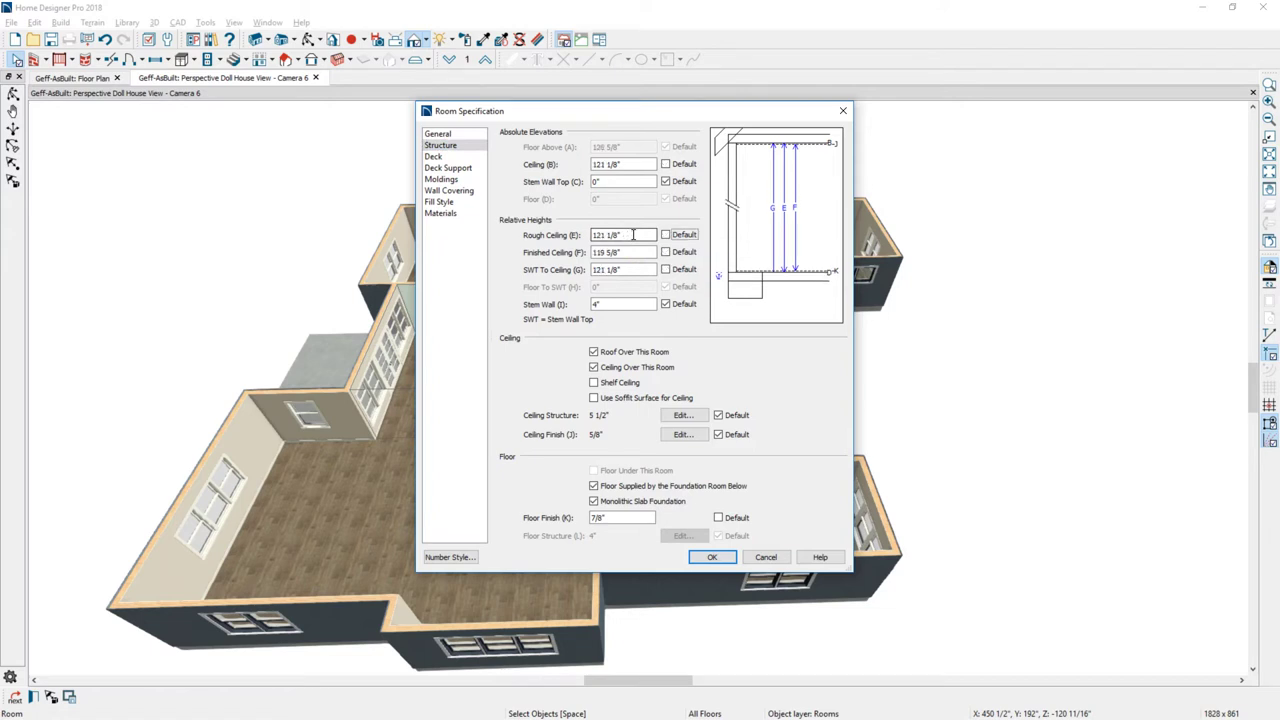
left_click(702, 556)
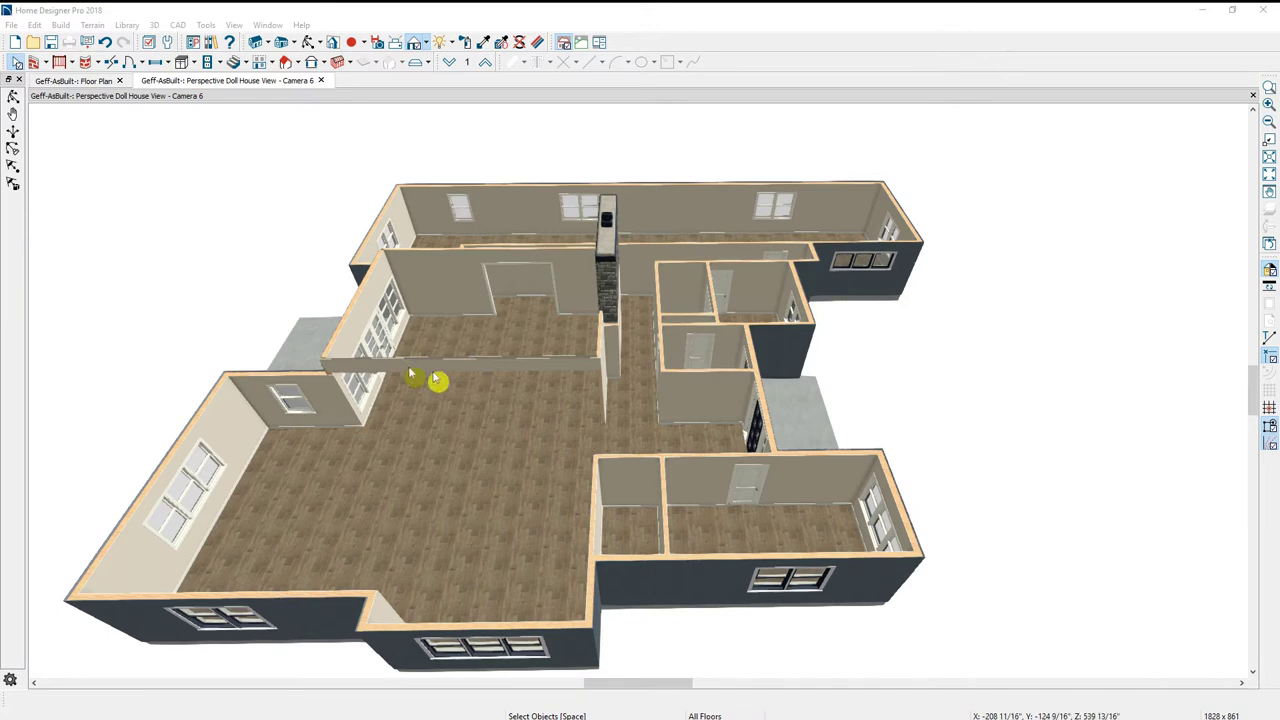
- In the structure specification of the porch adjoining the living room, raise the ceiling by 24 inches to 121 1/8"
left_click(318, 350)
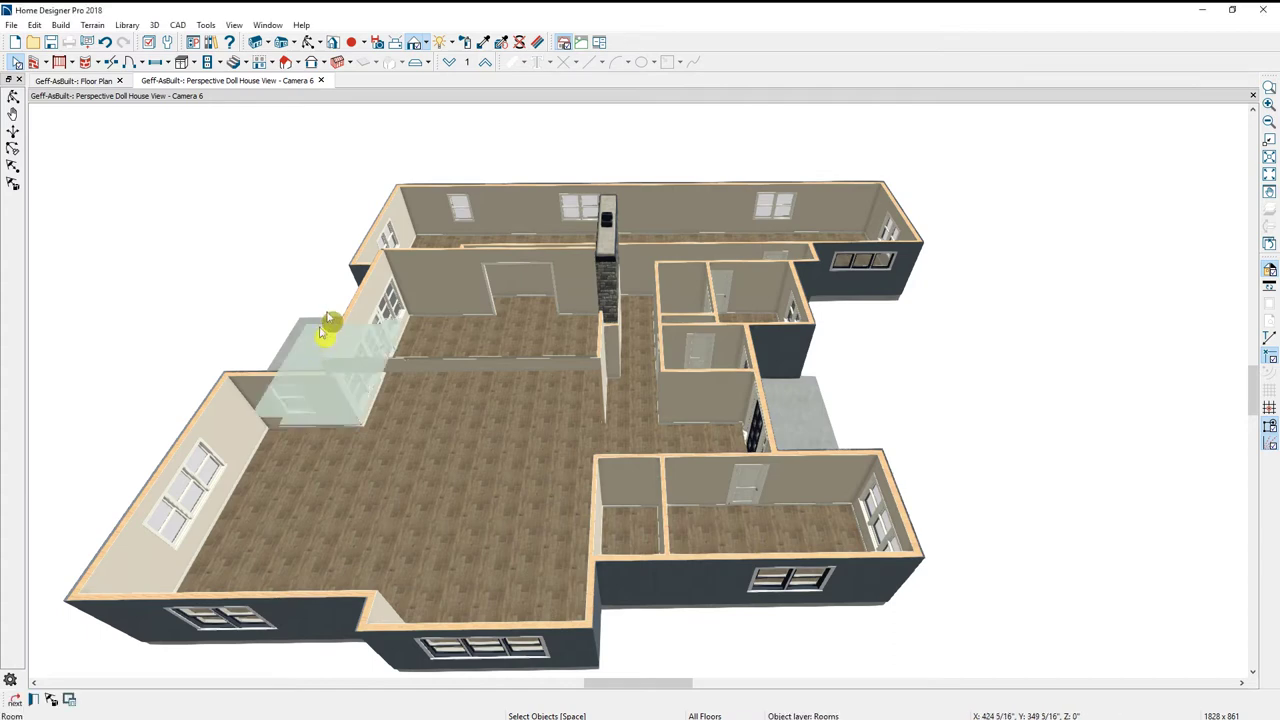
left_click(365, 282)
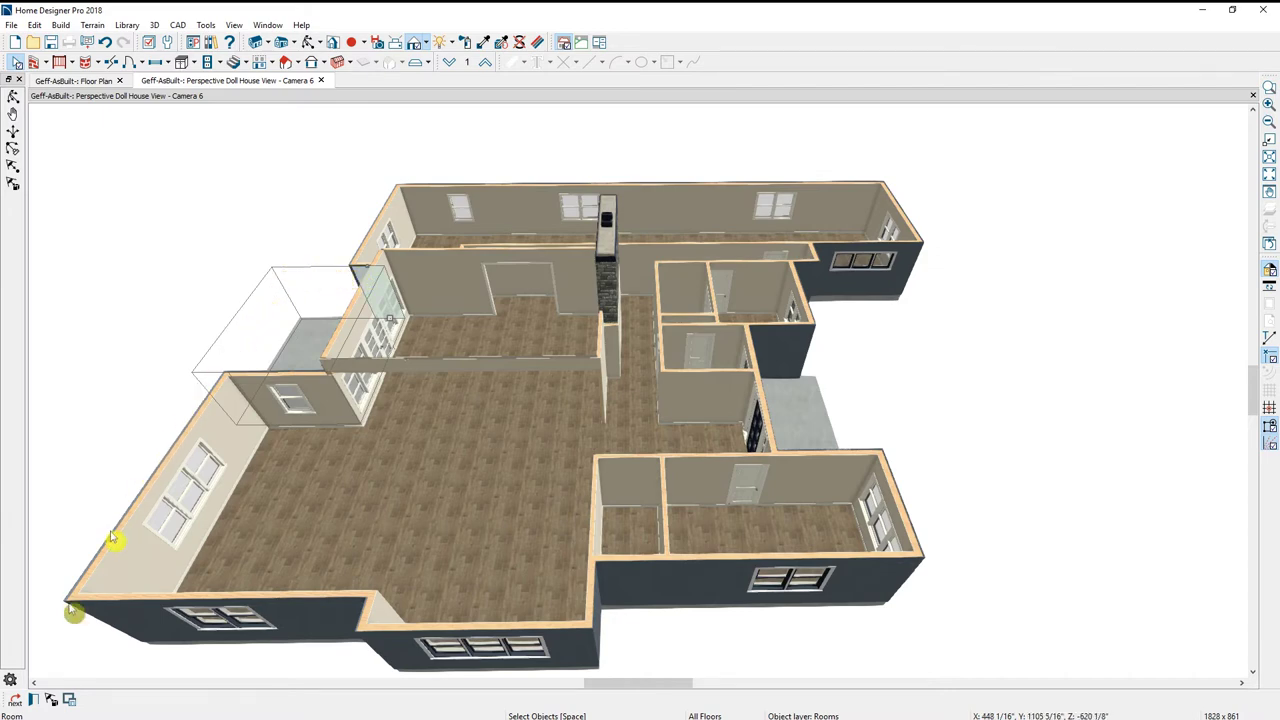
left_click(37, 699)
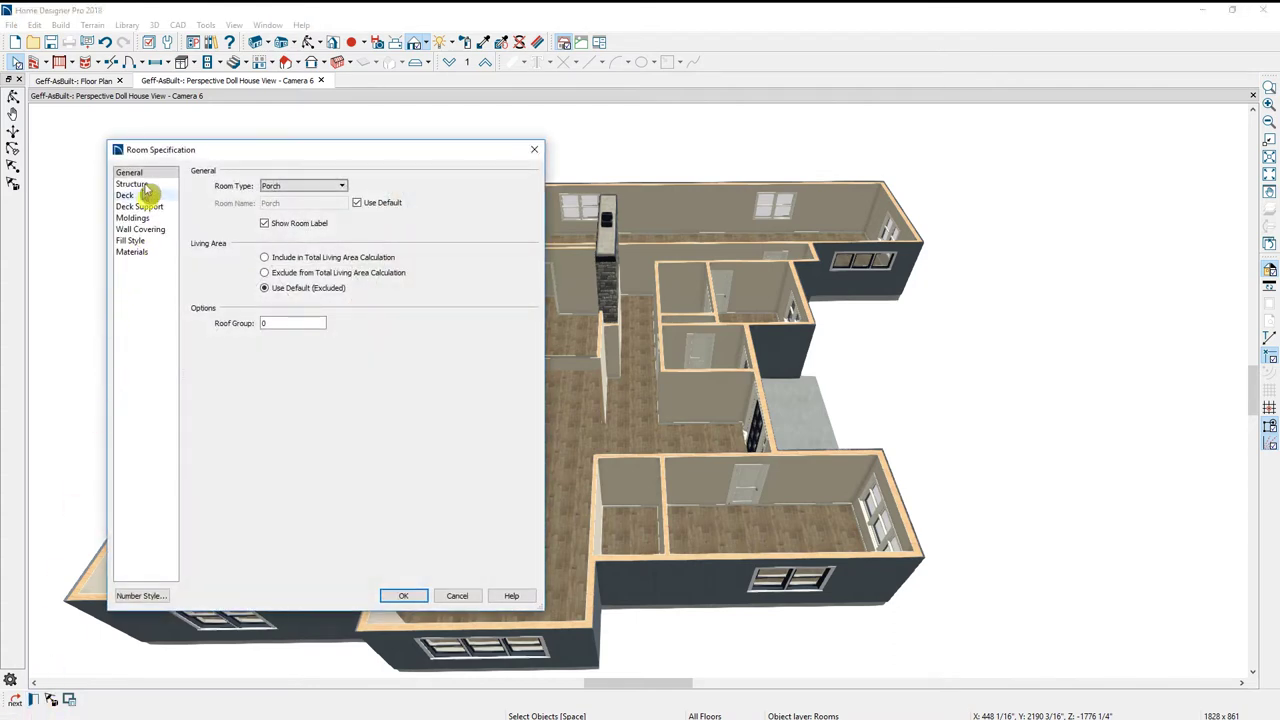
left_click(148, 188)
left_click(321, 202)
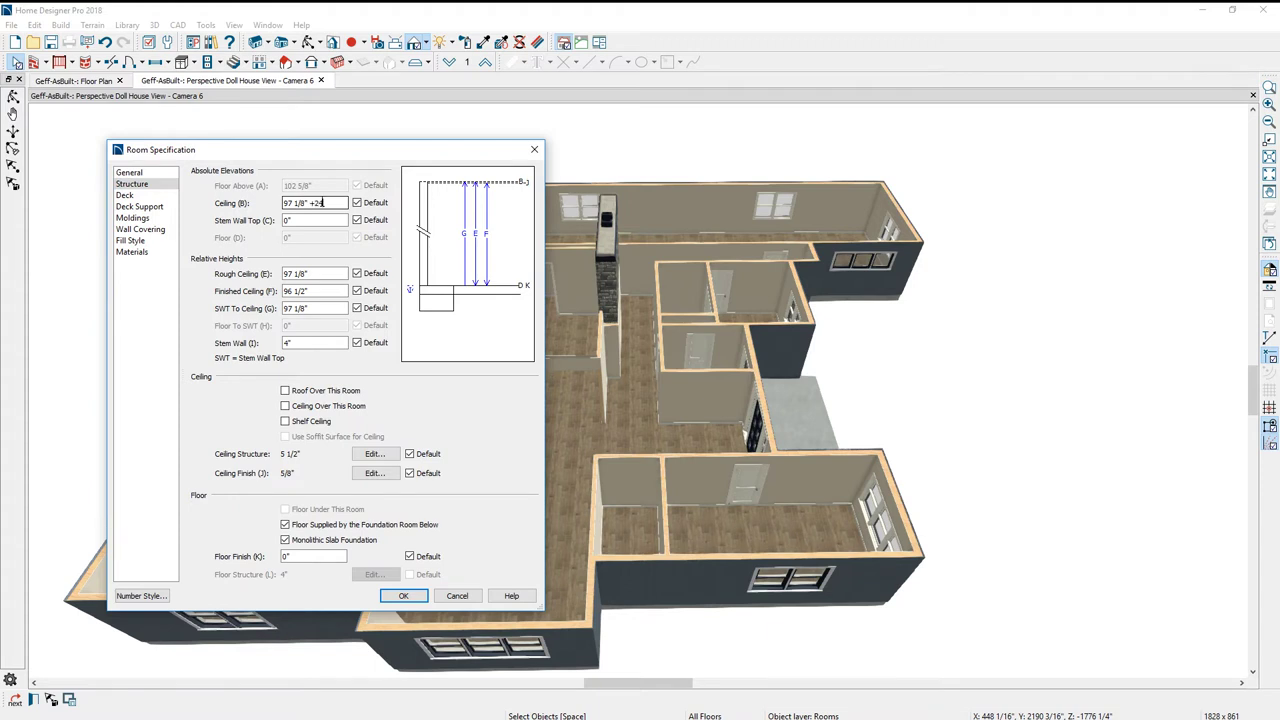
type("+24")
key("Tab")
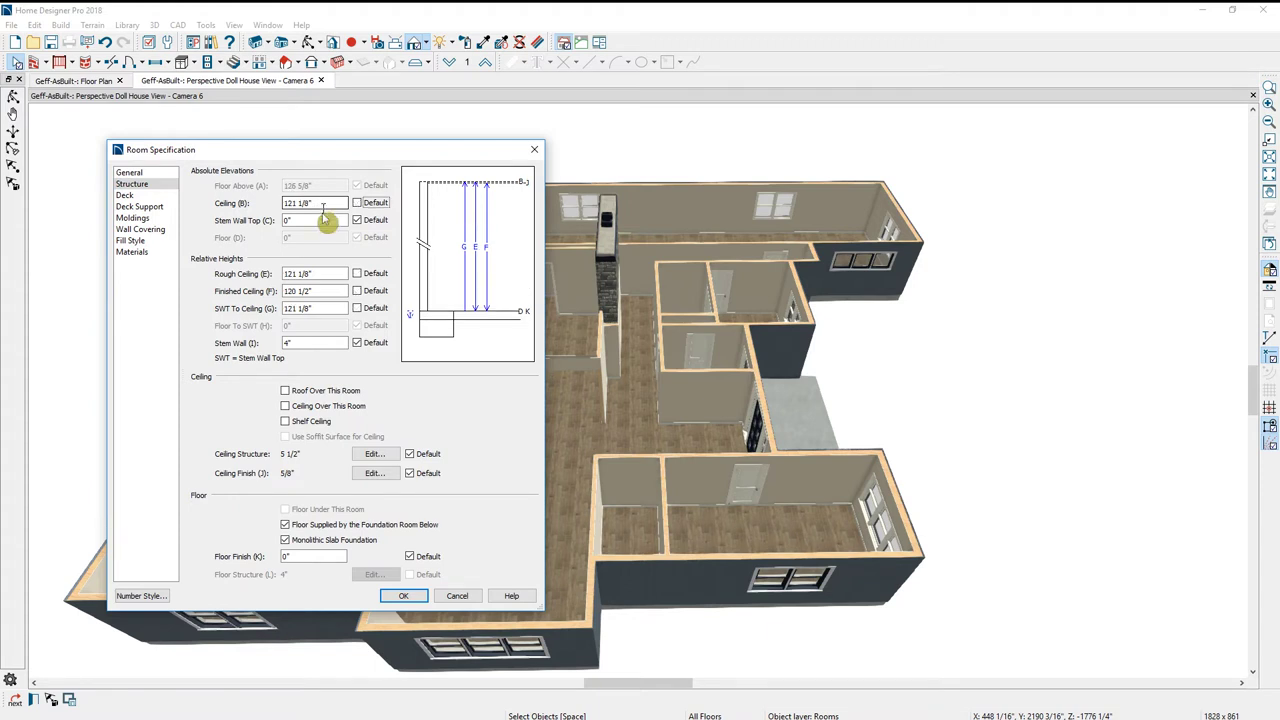
- Enable Roof Over This Room and Use Soffit Surface for Ceiling for the porch adjoining the living room
left_click(277, 395)
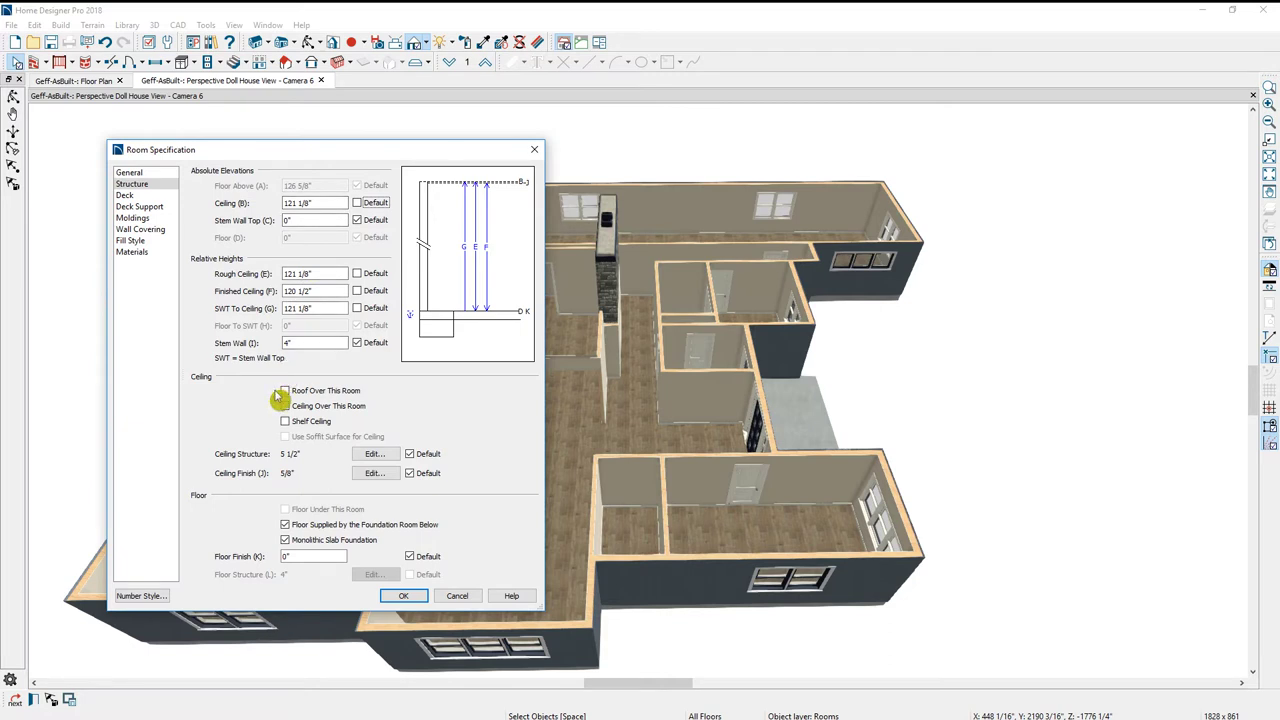
left_click(281, 396)
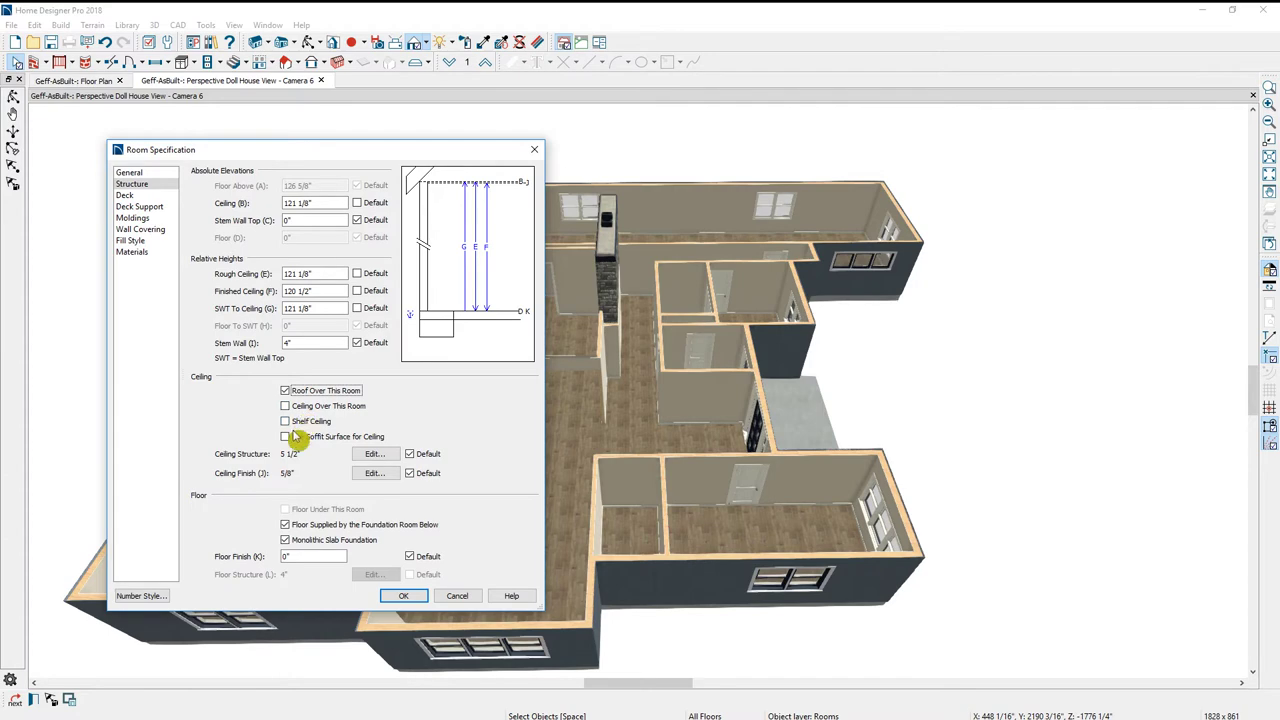
left_click(285, 437)
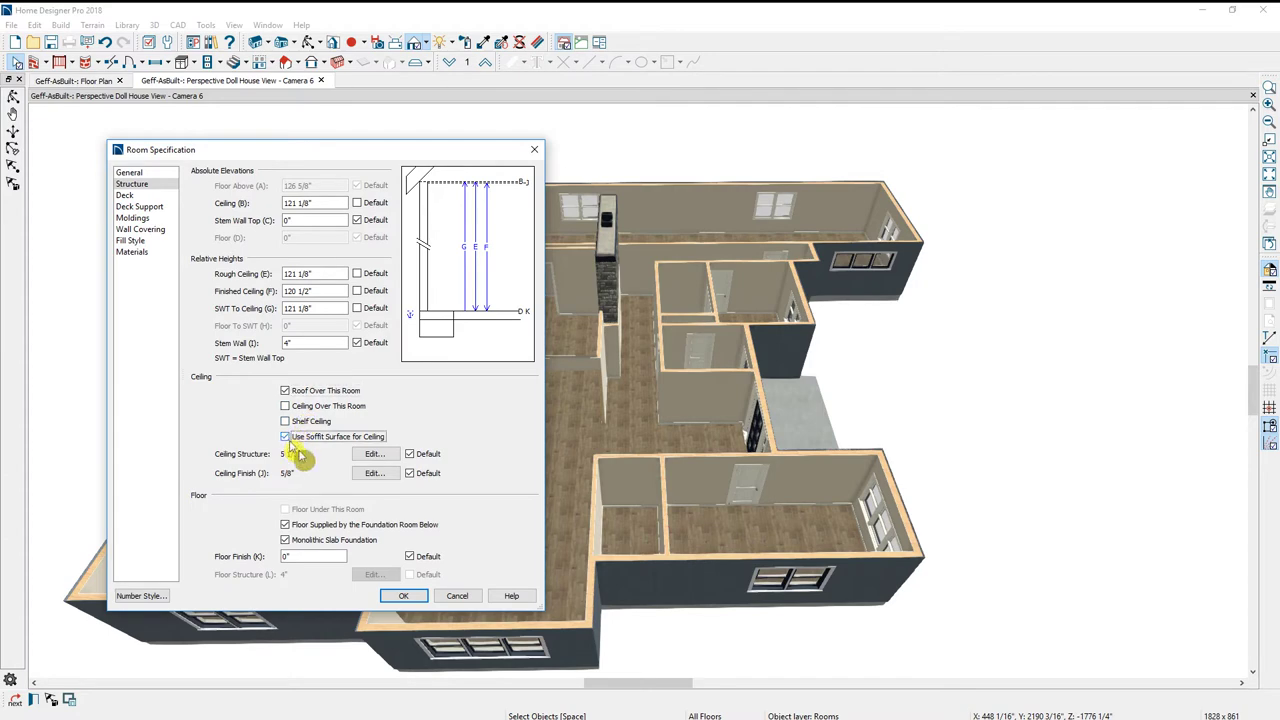
left_click(406, 597)
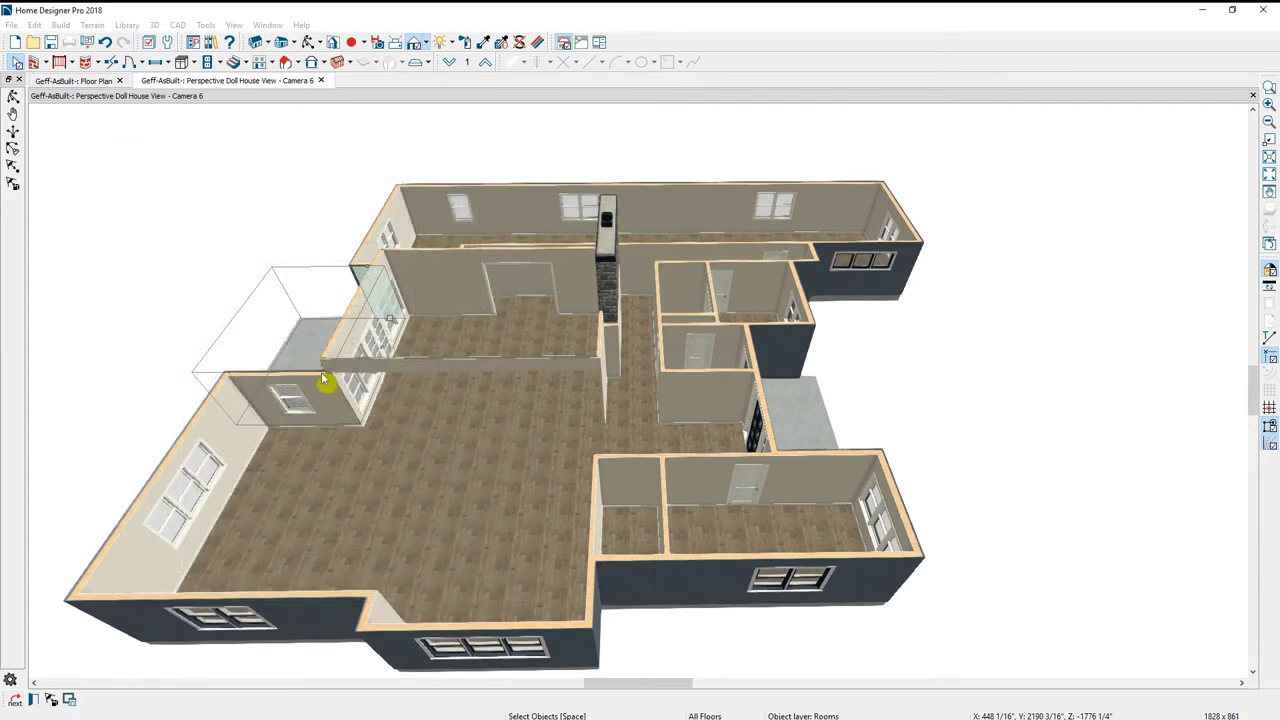
left_click(248, 347)
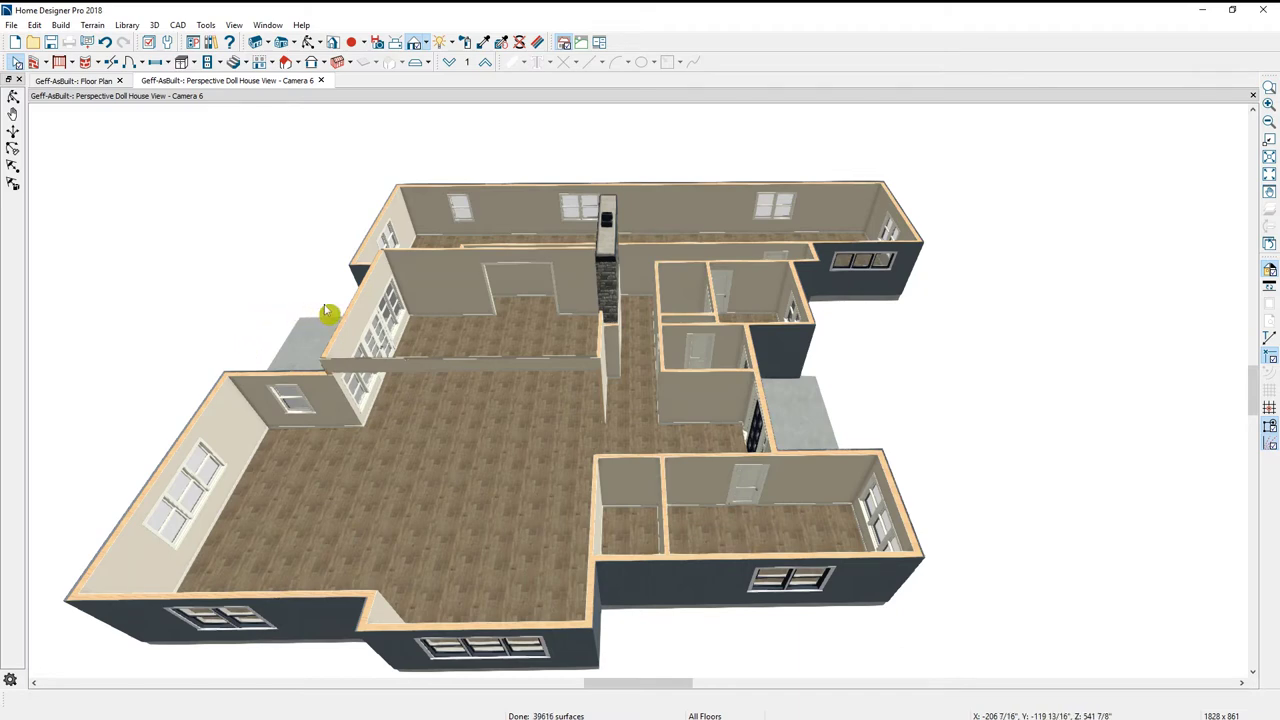
- Raise the entry room's ceiling elevation by 21 inches to 118 1/8"
left_click(634, 440)
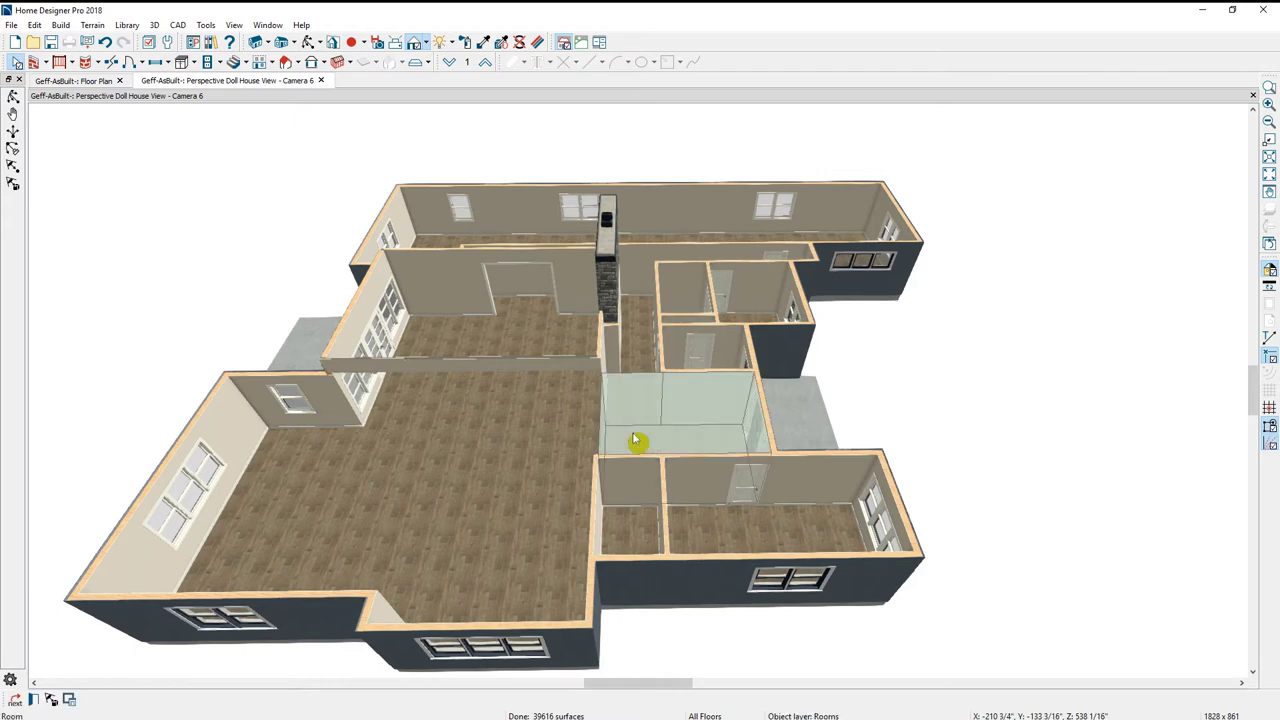
double_click(634, 440)
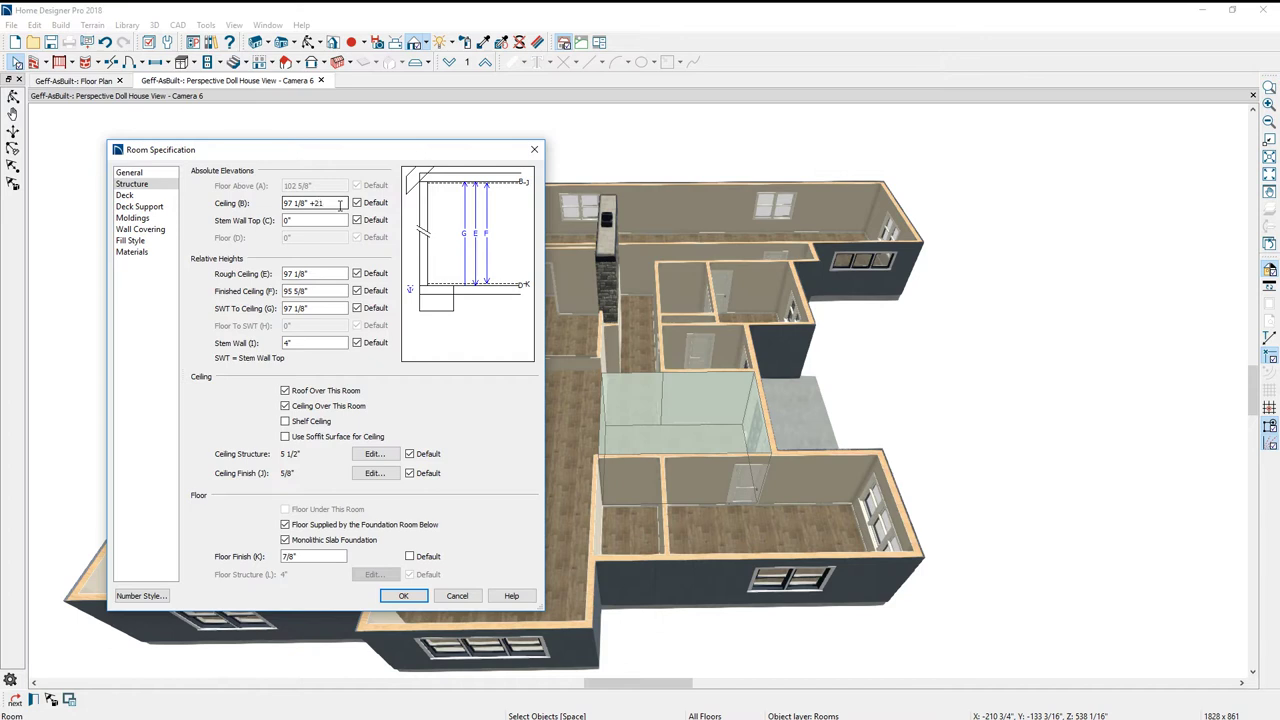
key("Tab")
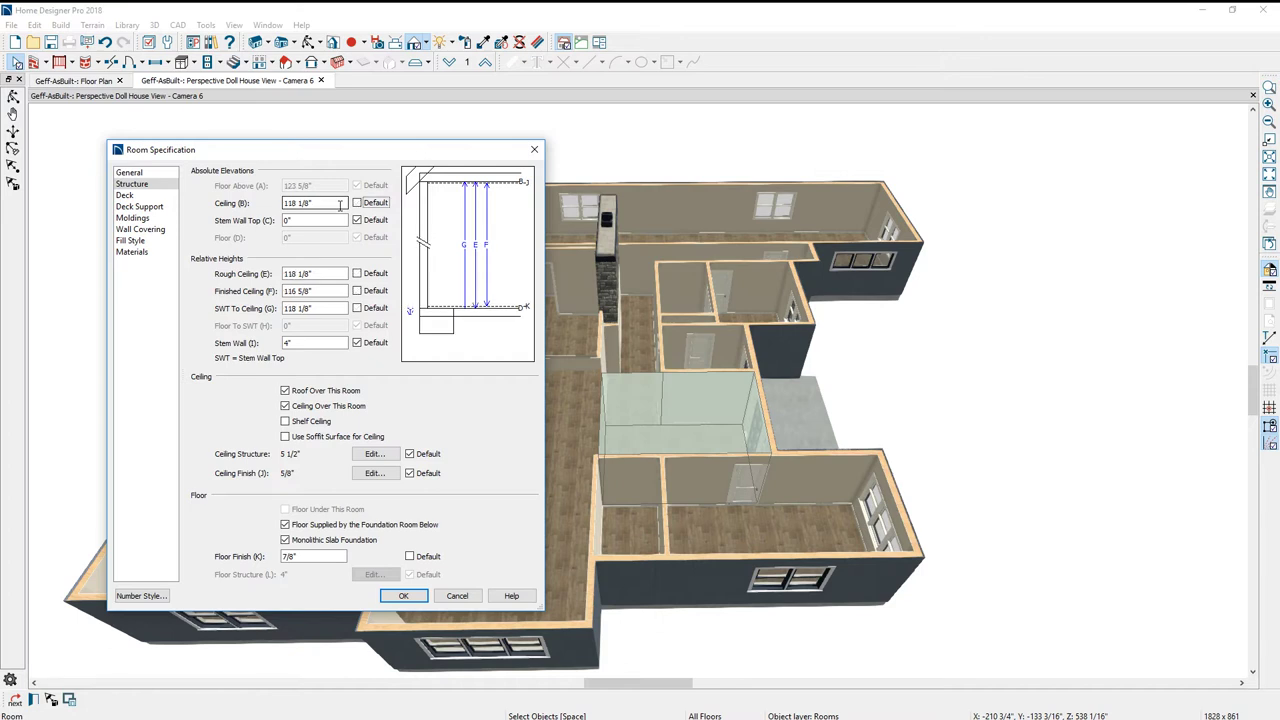
left_click(412, 596)
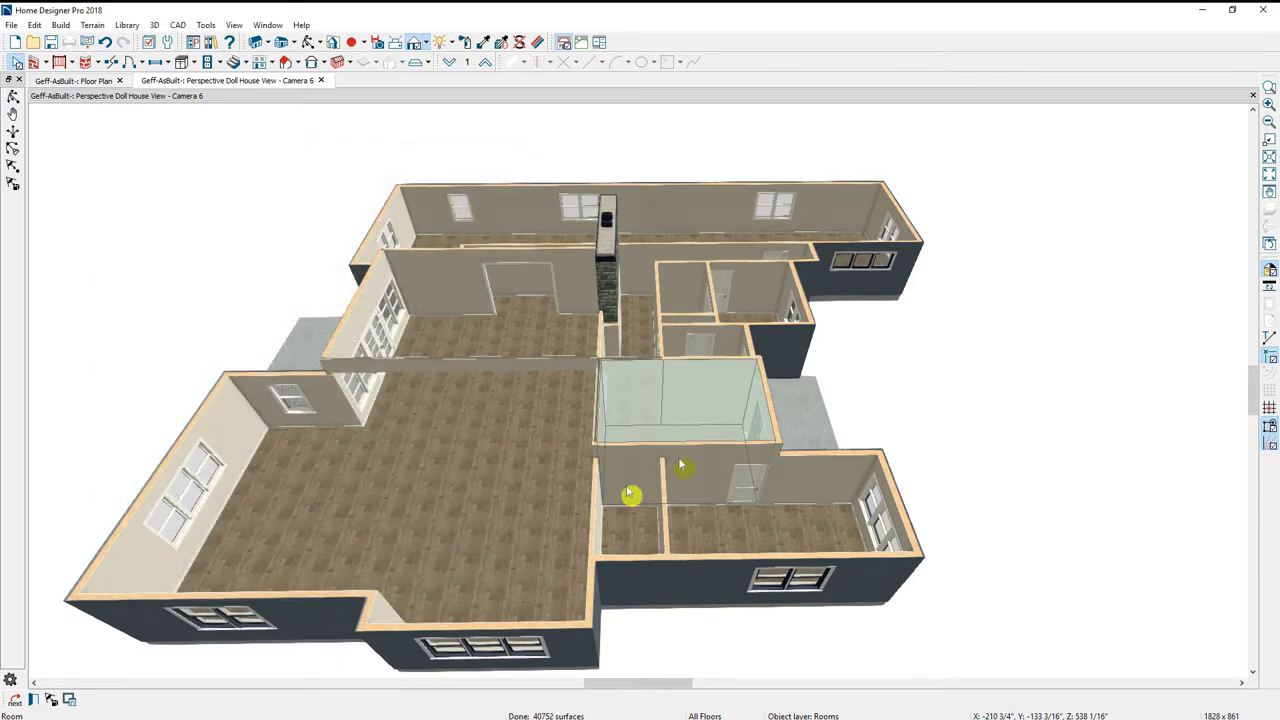
- In the structure specification of the porch outside the entry, raise the ceiling by 21 inches to 118 1/8"
left_click(780, 366)
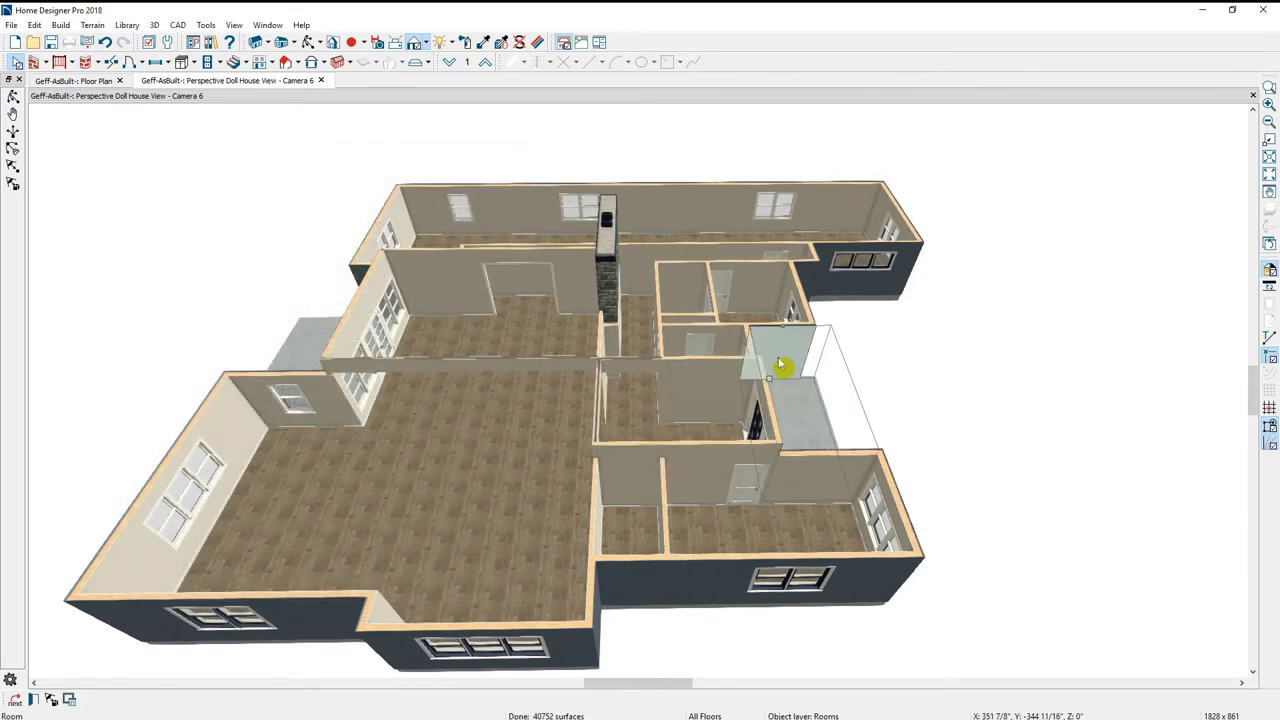
double_click(780, 366)
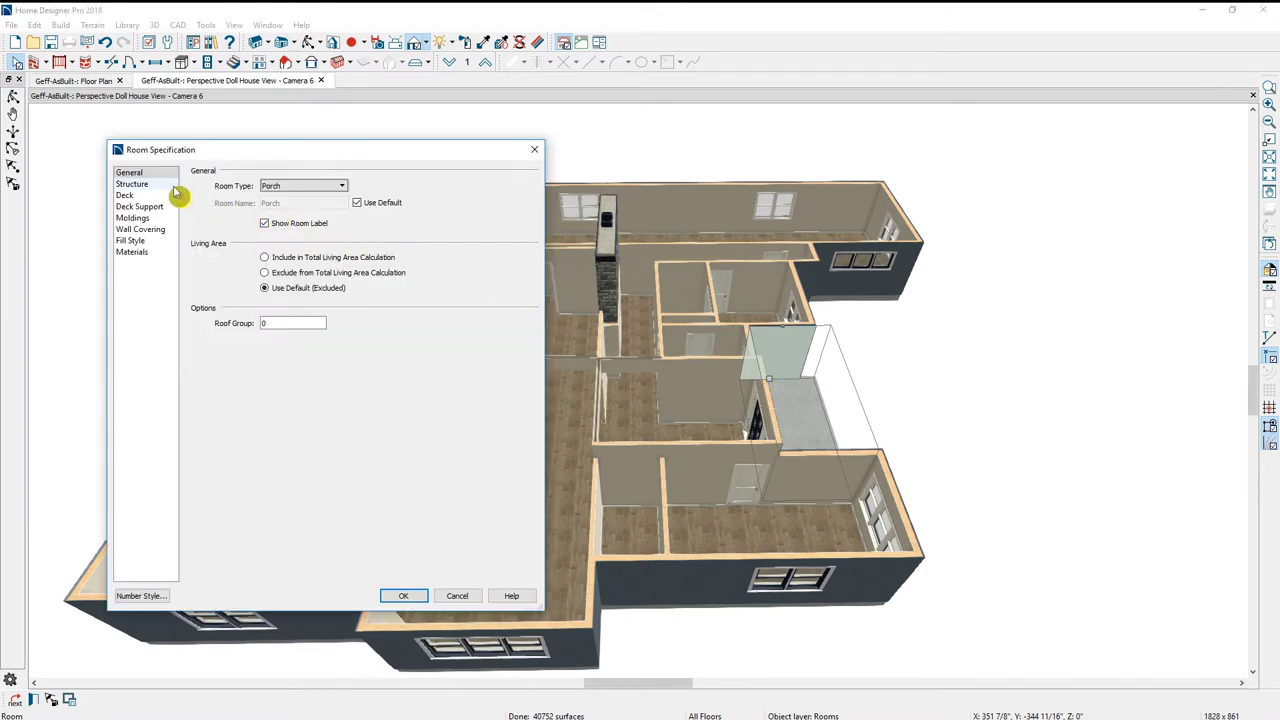
left_click(168, 185)
left_click(332, 207)
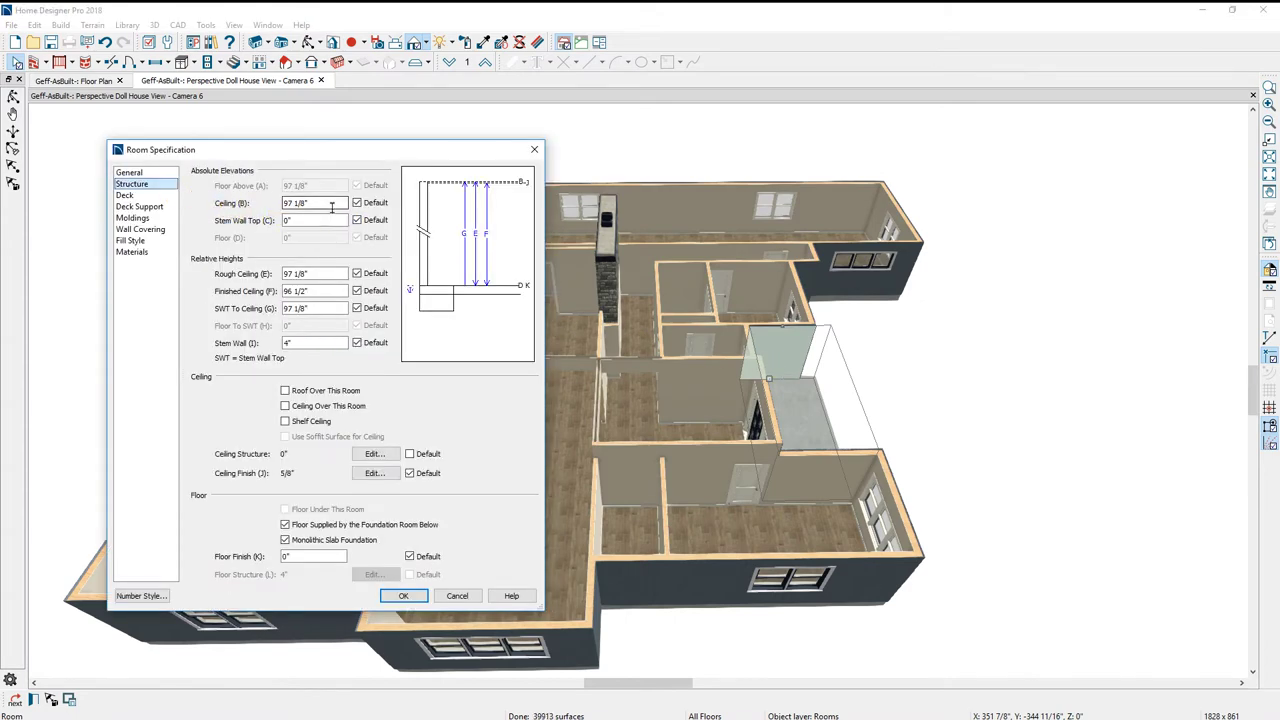
type("+21")
key("Tab")
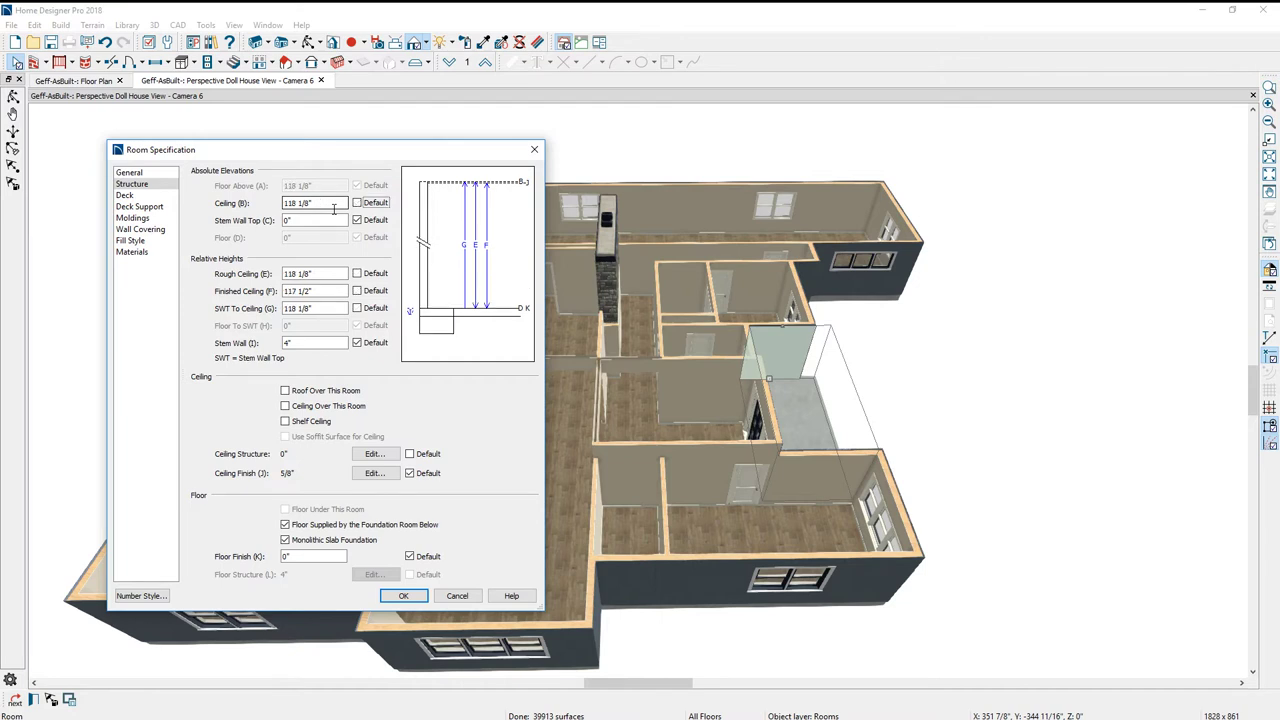
- Turn on Roof Over This Room and Use Soffit Surface for Ceiling for the entry porch
left_click(291, 395)
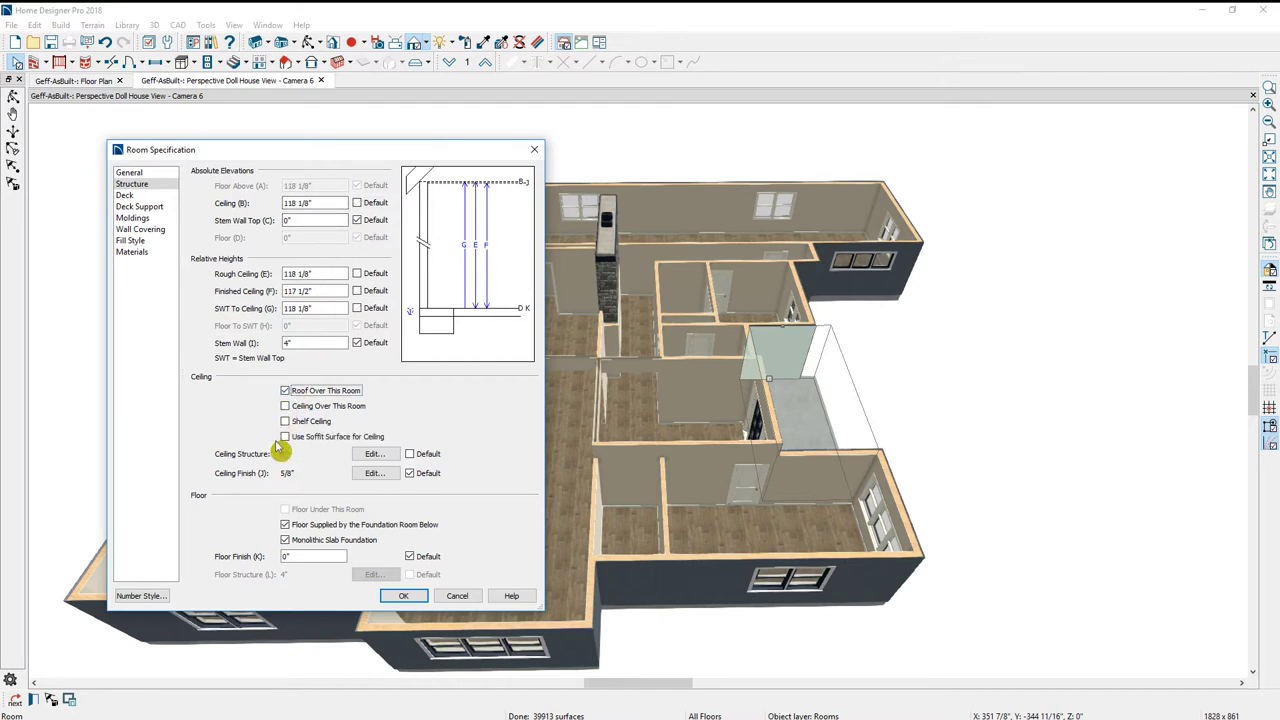
left_click(284, 438)
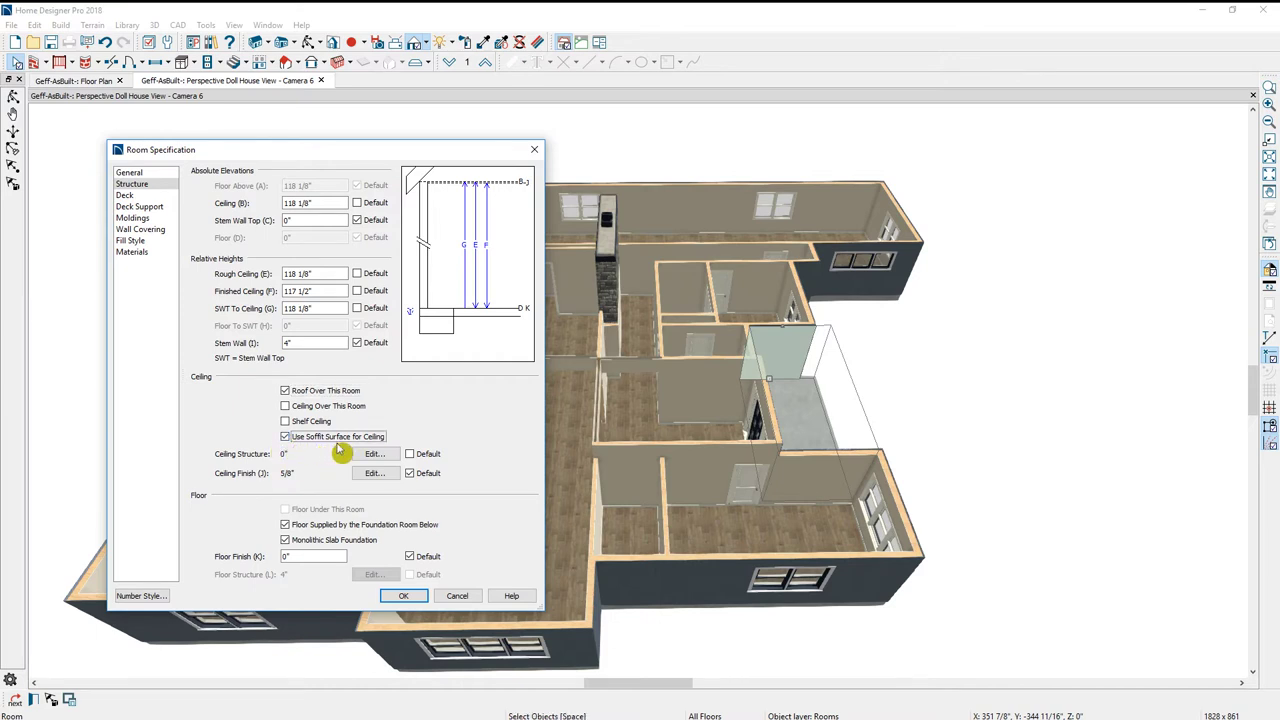
left_click(403, 595)
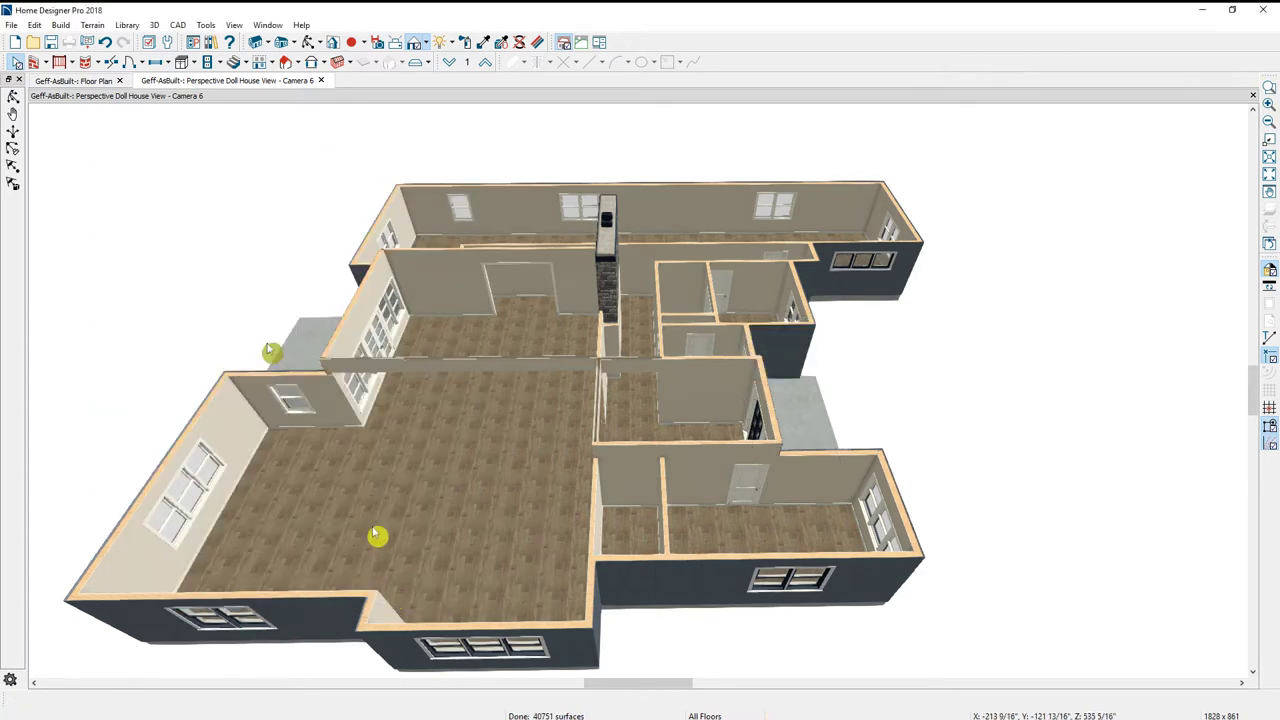
- Create a Perspective Full Overview from the floor plan and orbit around the house to inspect the roofs over both porches
left_click(101, 87)
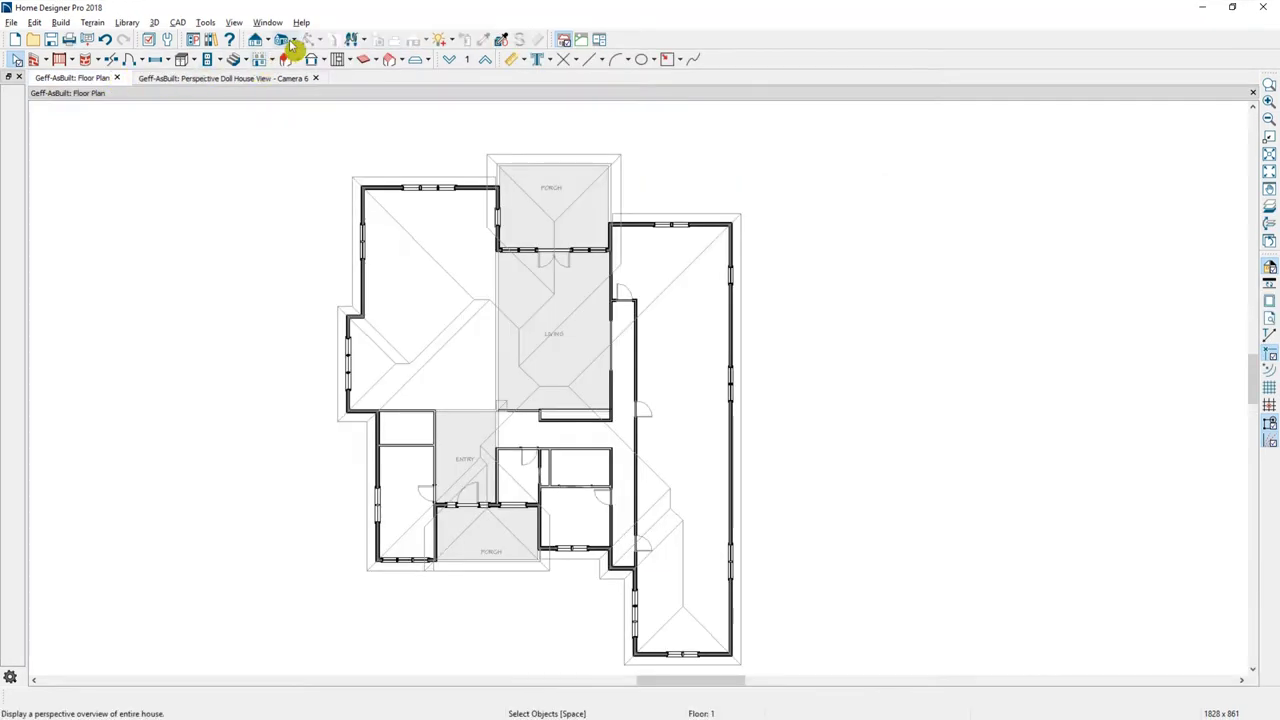
left_click(296, 42)
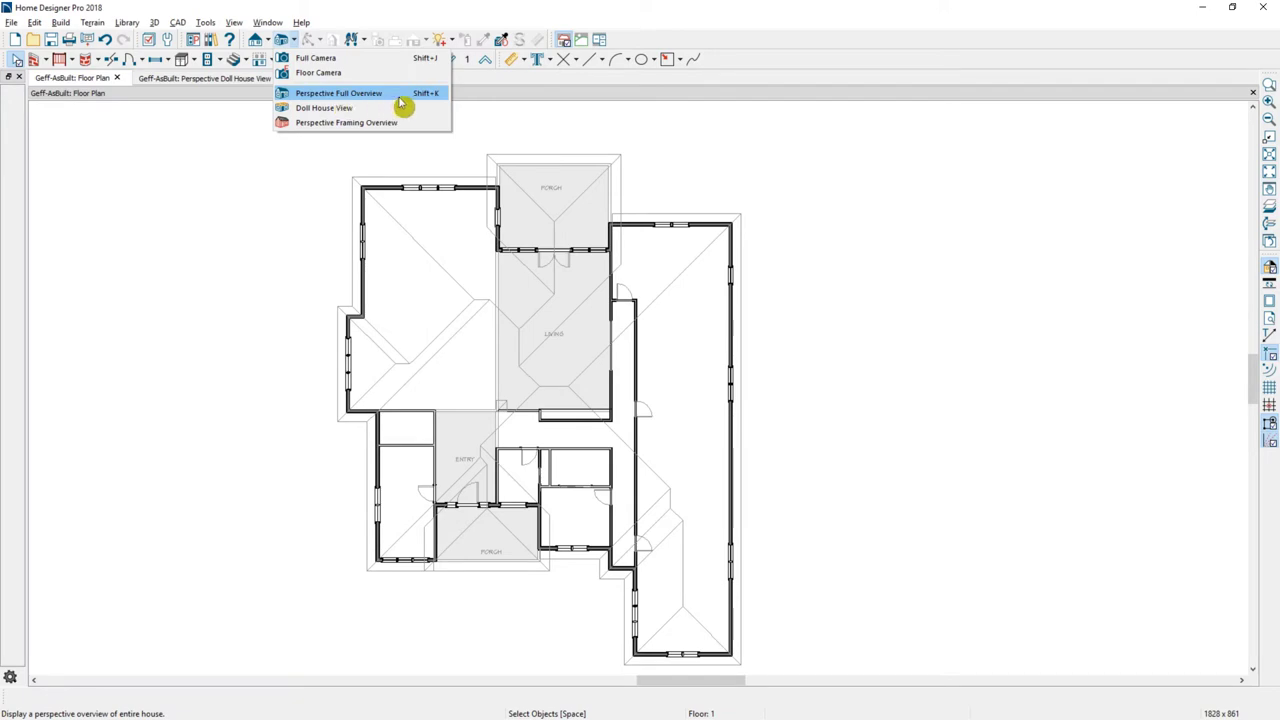
left_click(340, 93)
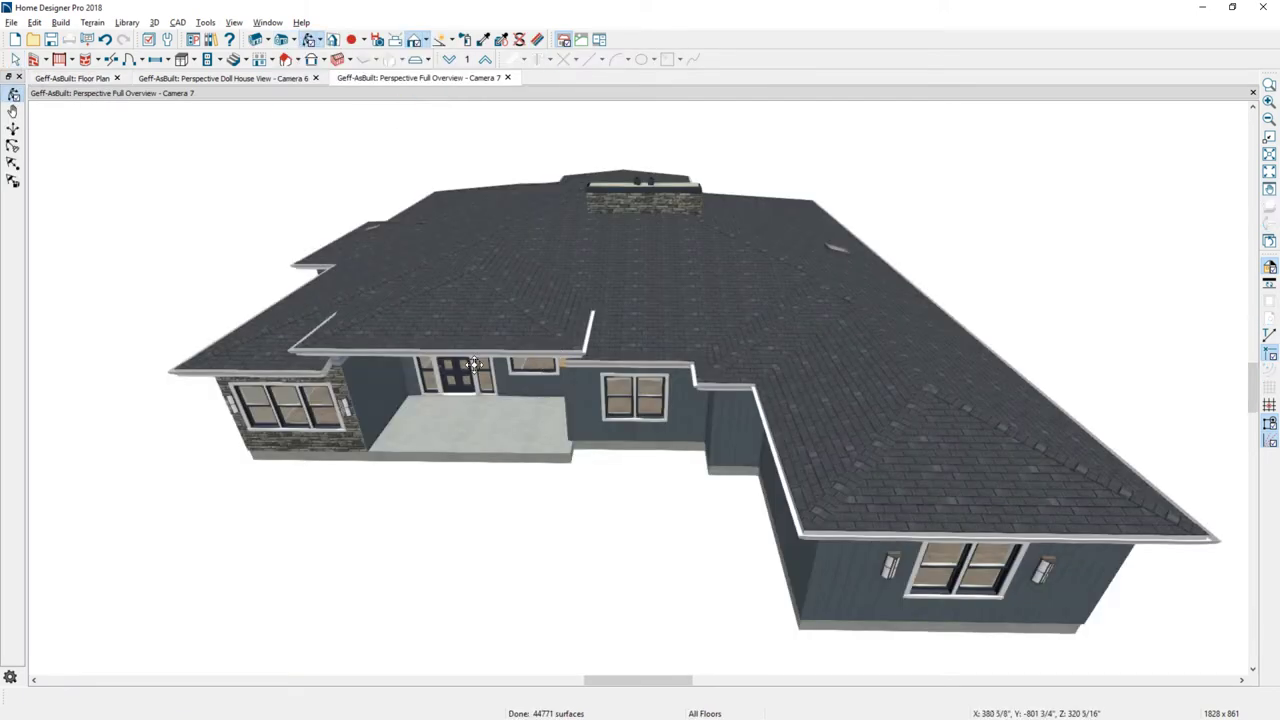
left_click_drag(282, 368, 692, 345)
left_click_drag(728, 335, 720, 306)
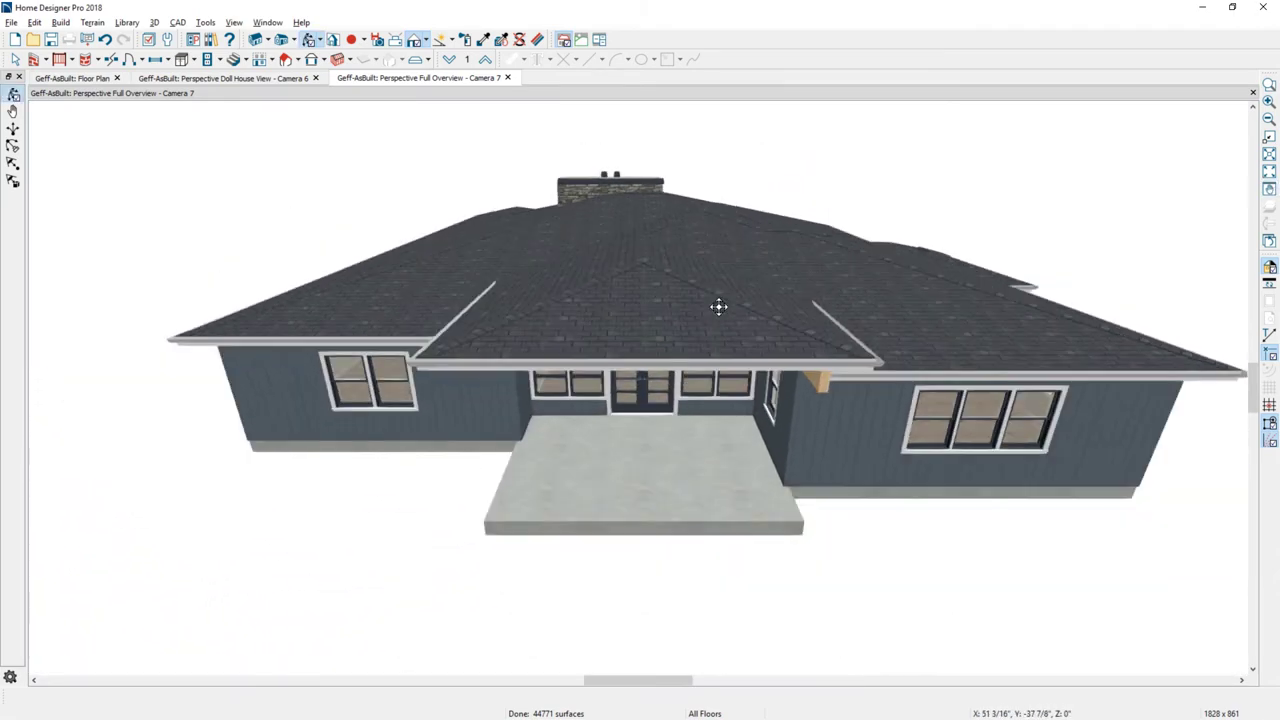
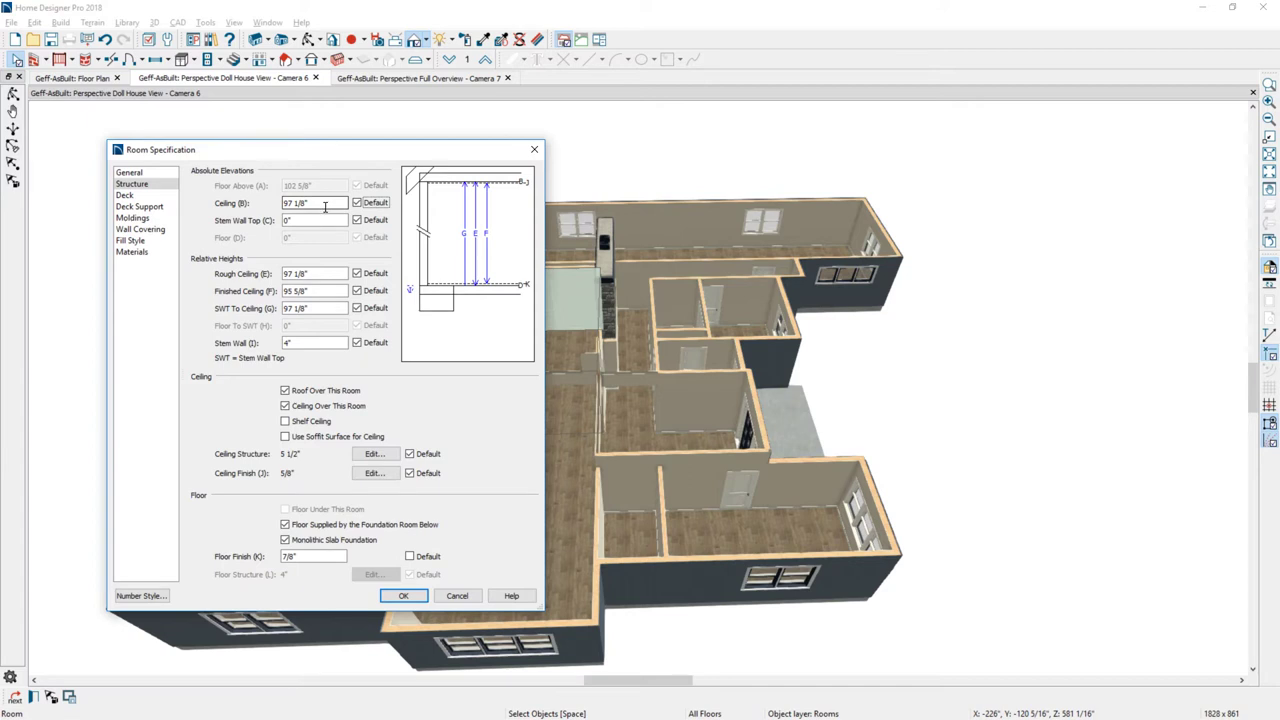
- Accept the default 97 1/8" ceiling elevation for the living room and inspect the resulting roof in the full overview
left_click(330, 222)
left_click(419, 596)
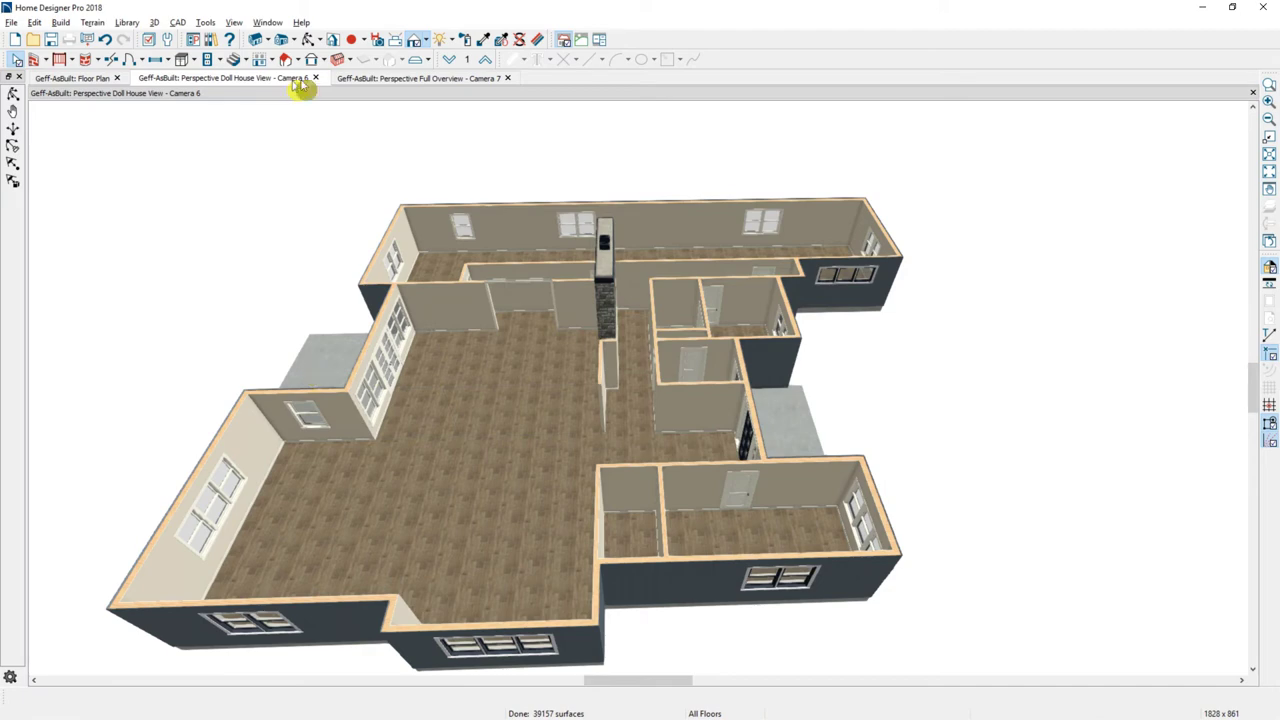
left_click(368, 80)
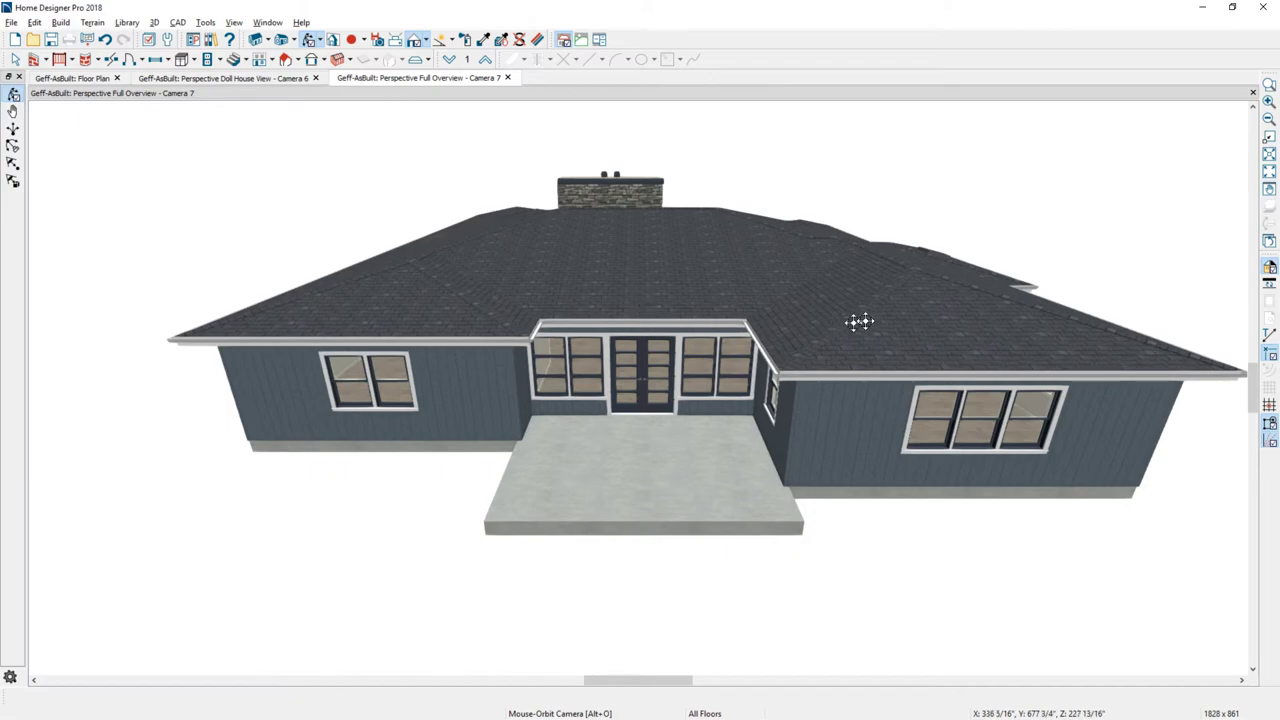
left_click_drag(940, 303, 973, 351)
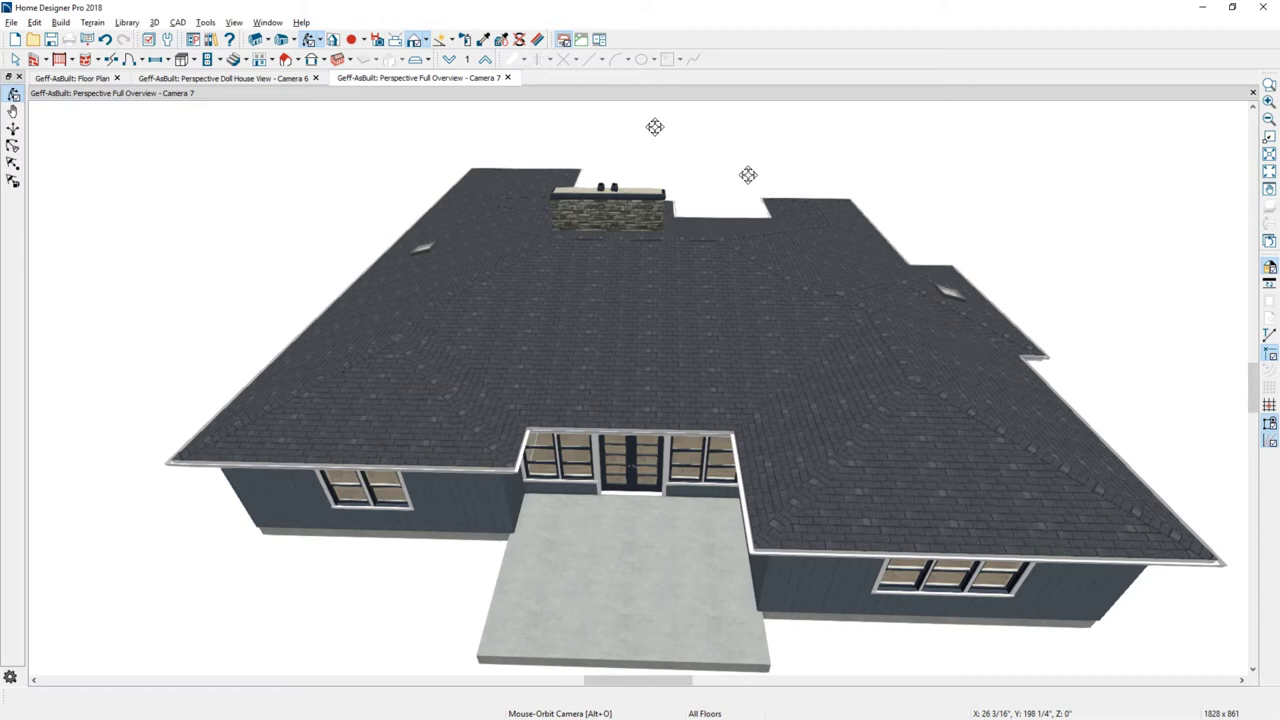
- Turn off Auto Rebuild Roofs in the Build Roof settings
left_click(60, 22)
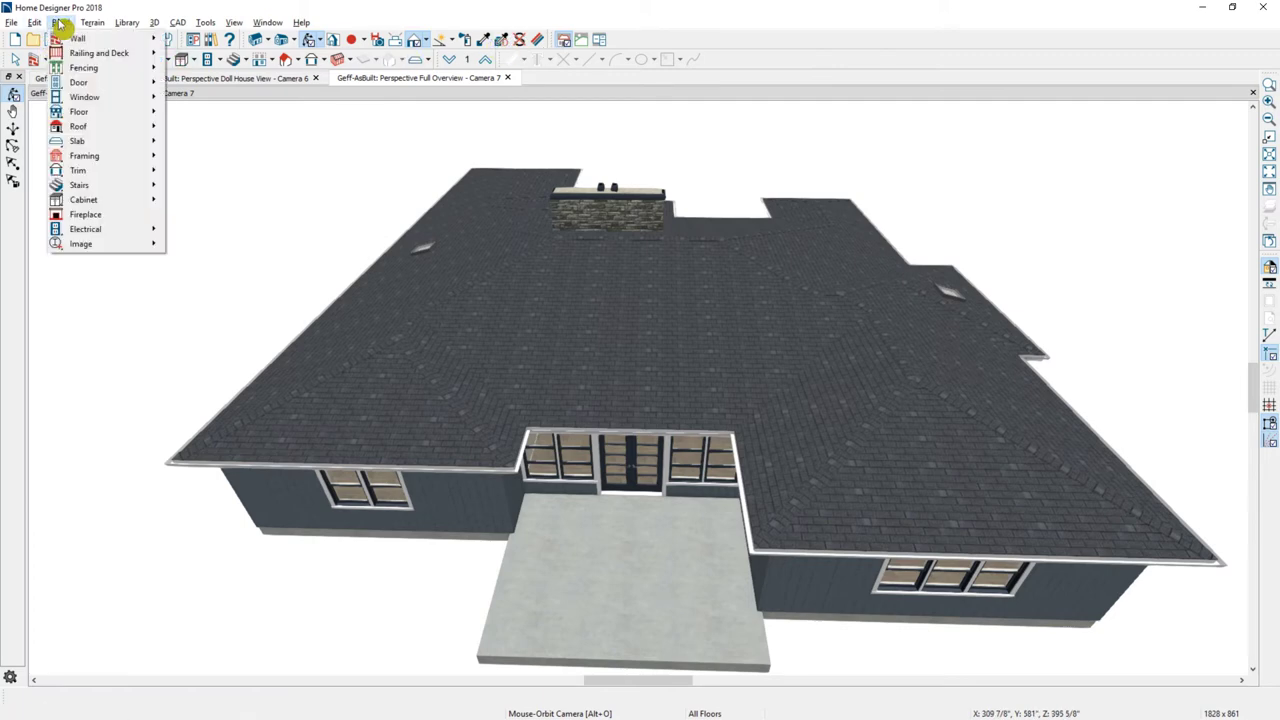
mouse_move(100, 126)
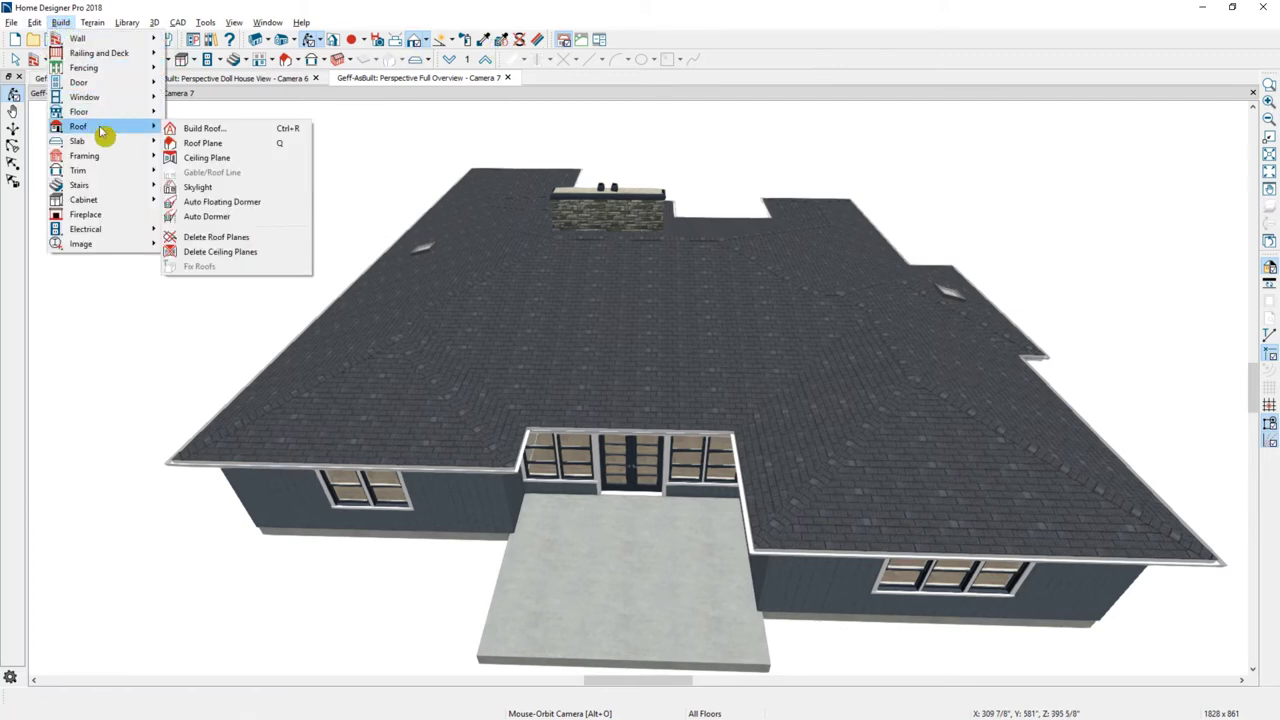
left_click(186, 129)
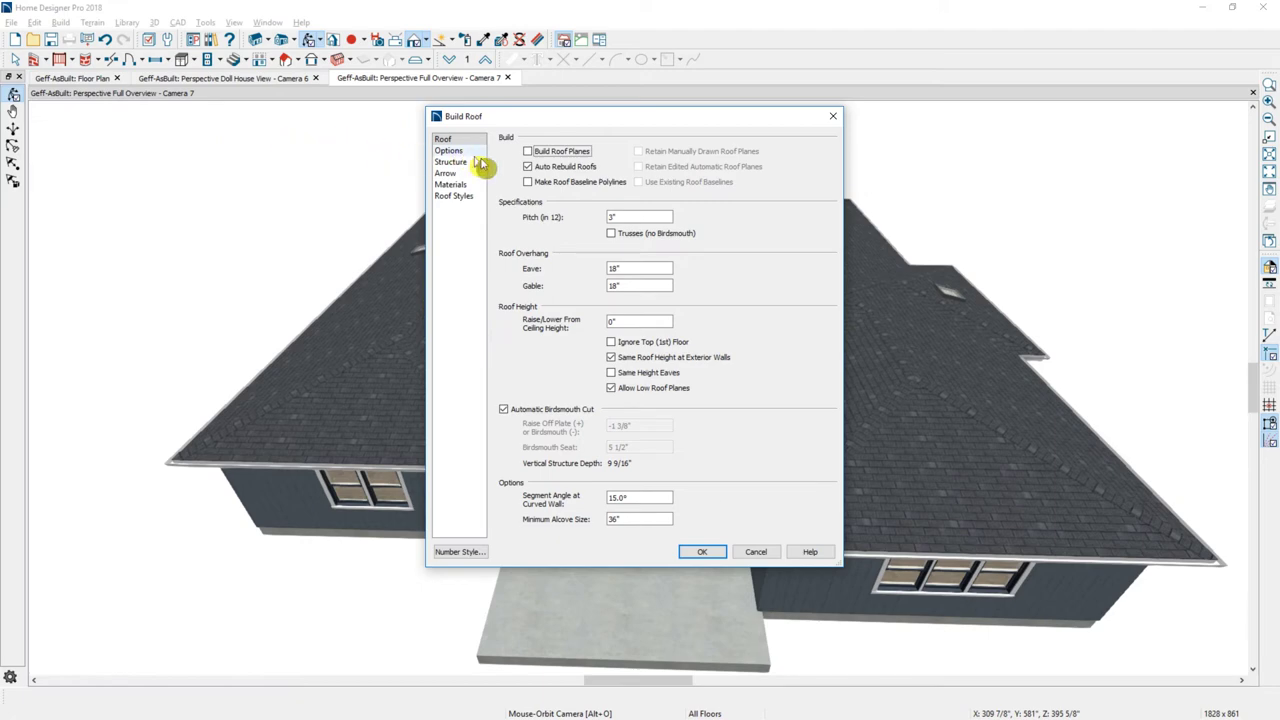
left_click(528, 168)
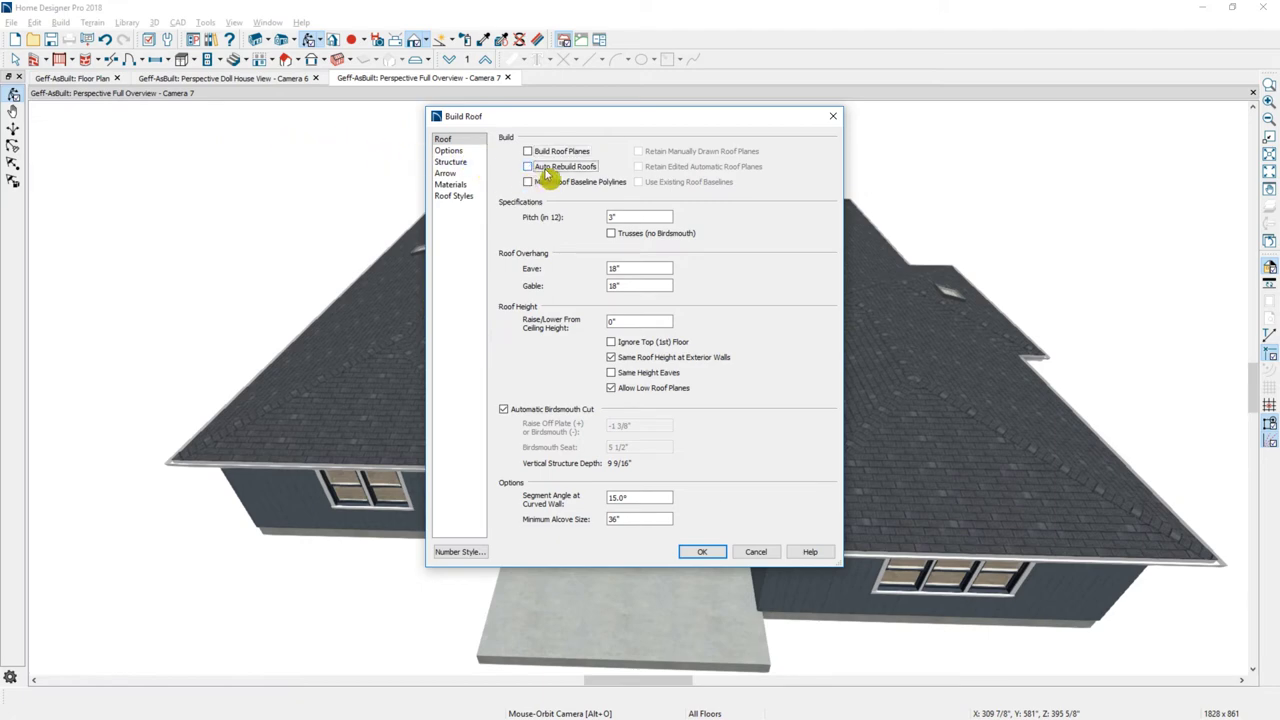
left_click(702, 554)
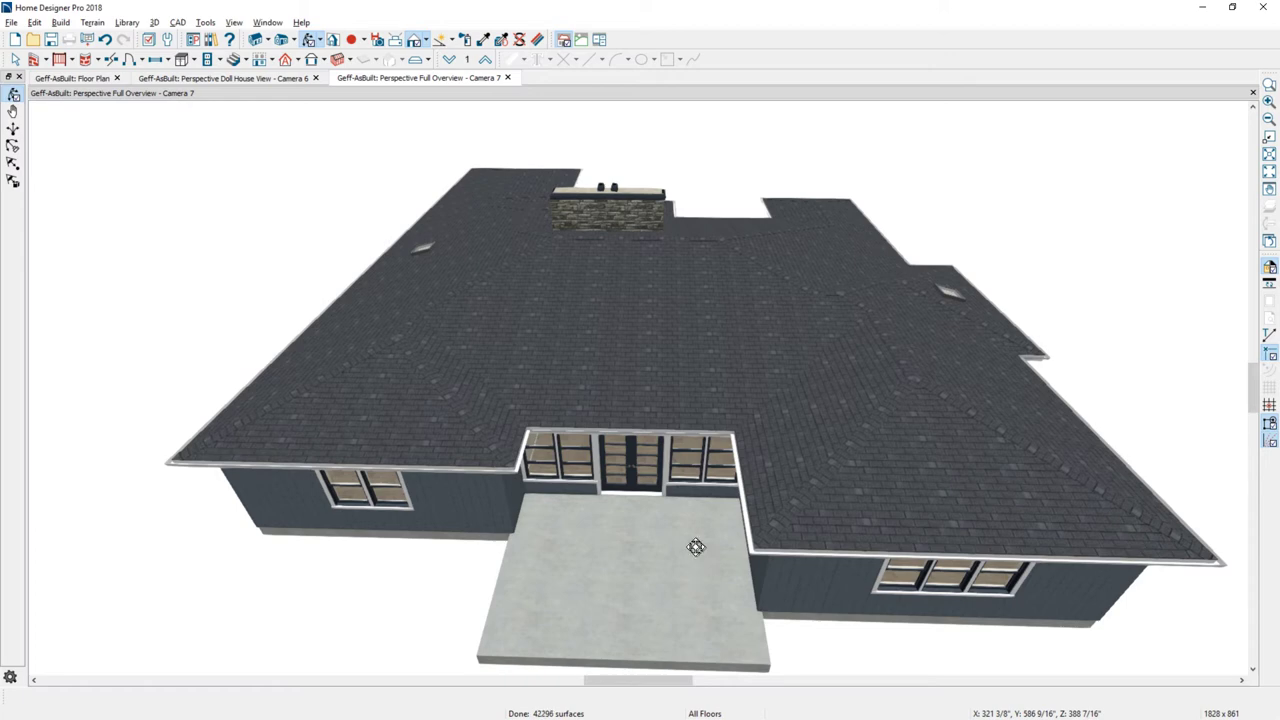
- In the living room's structure specification, raise the rough ceiling height by 24 inches
left_click(257, 80)
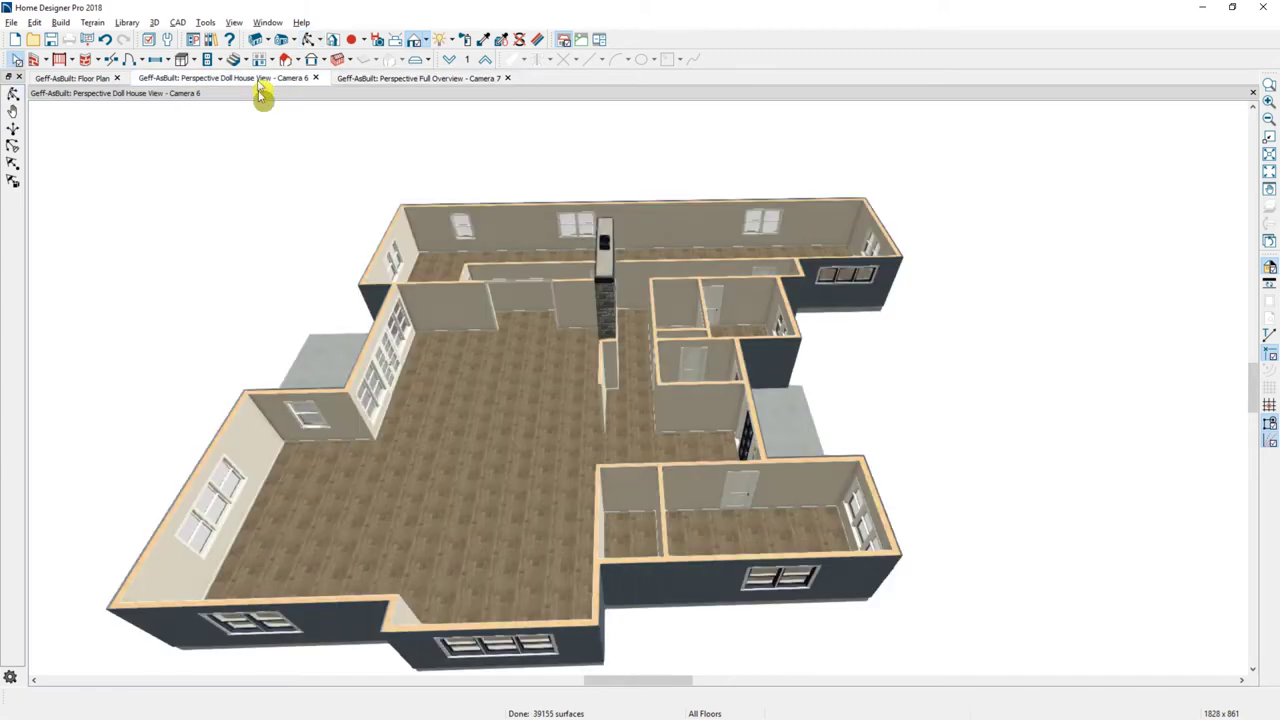
double_click(478, 329)
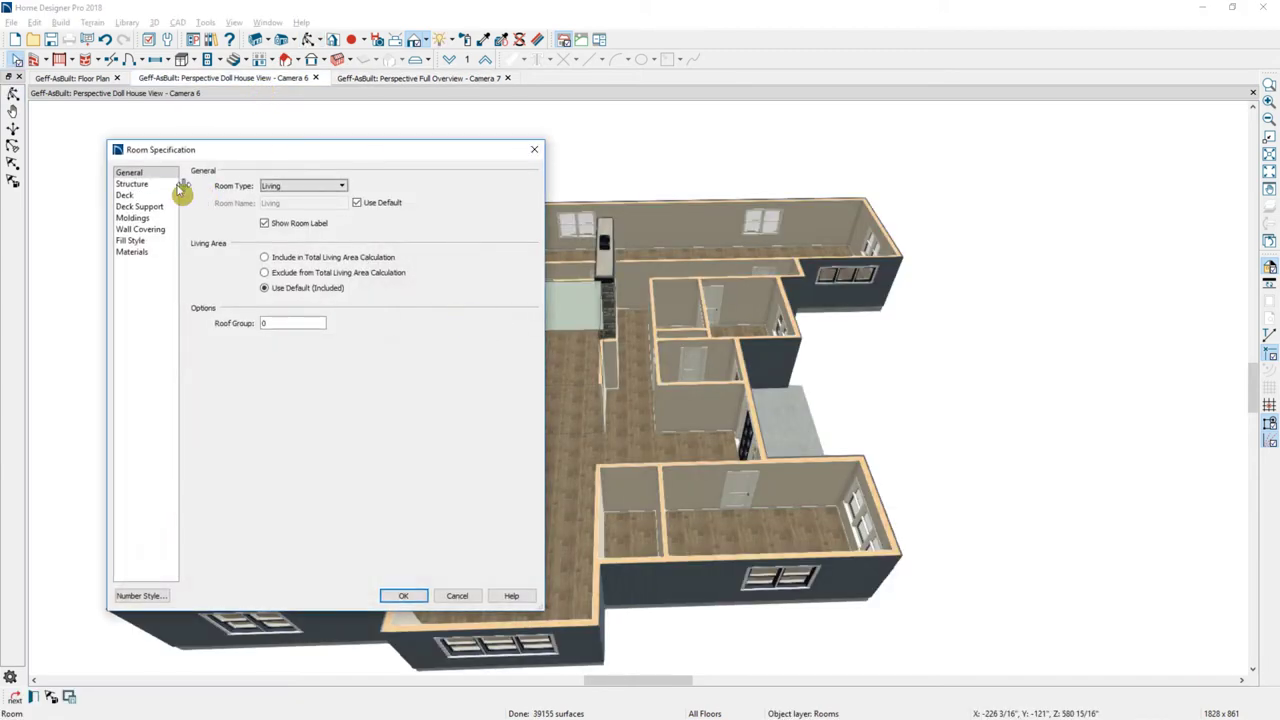
left_click(131, 184)
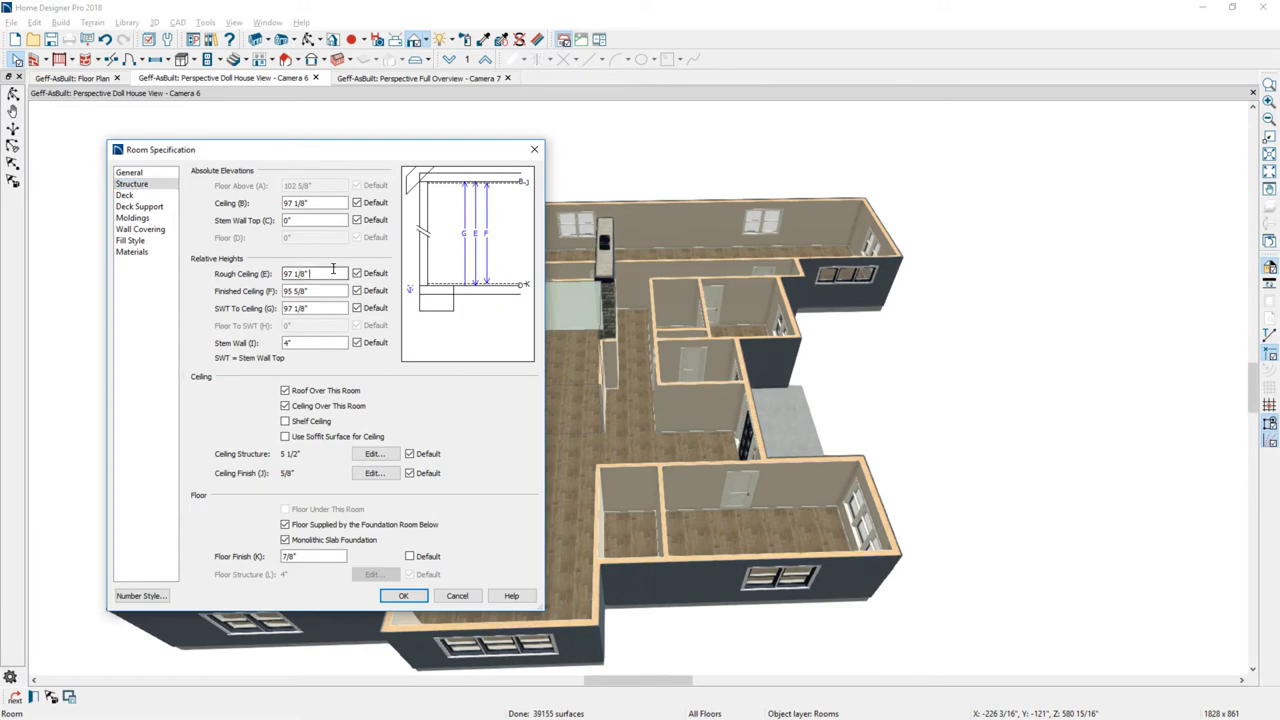
type("24")
left_click(400, 597)
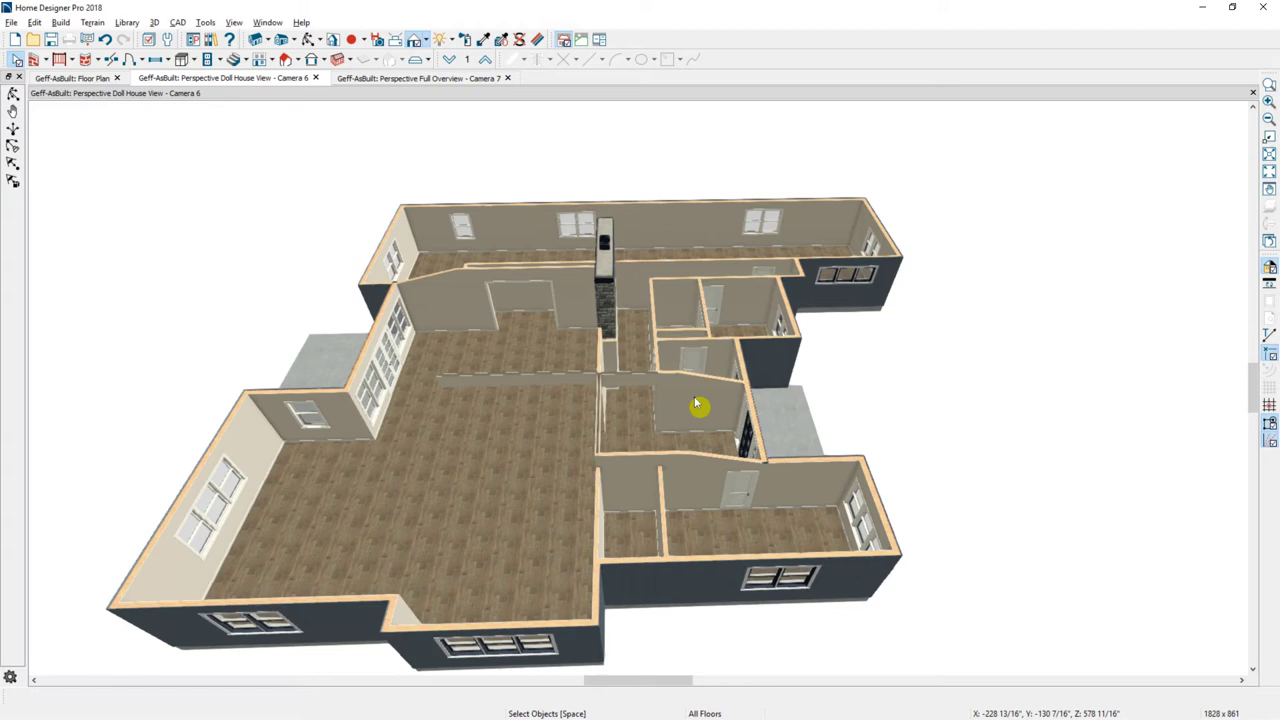
- Check the roof plane above the living room in the full overview and close the doll house view
left_click(455, 79)
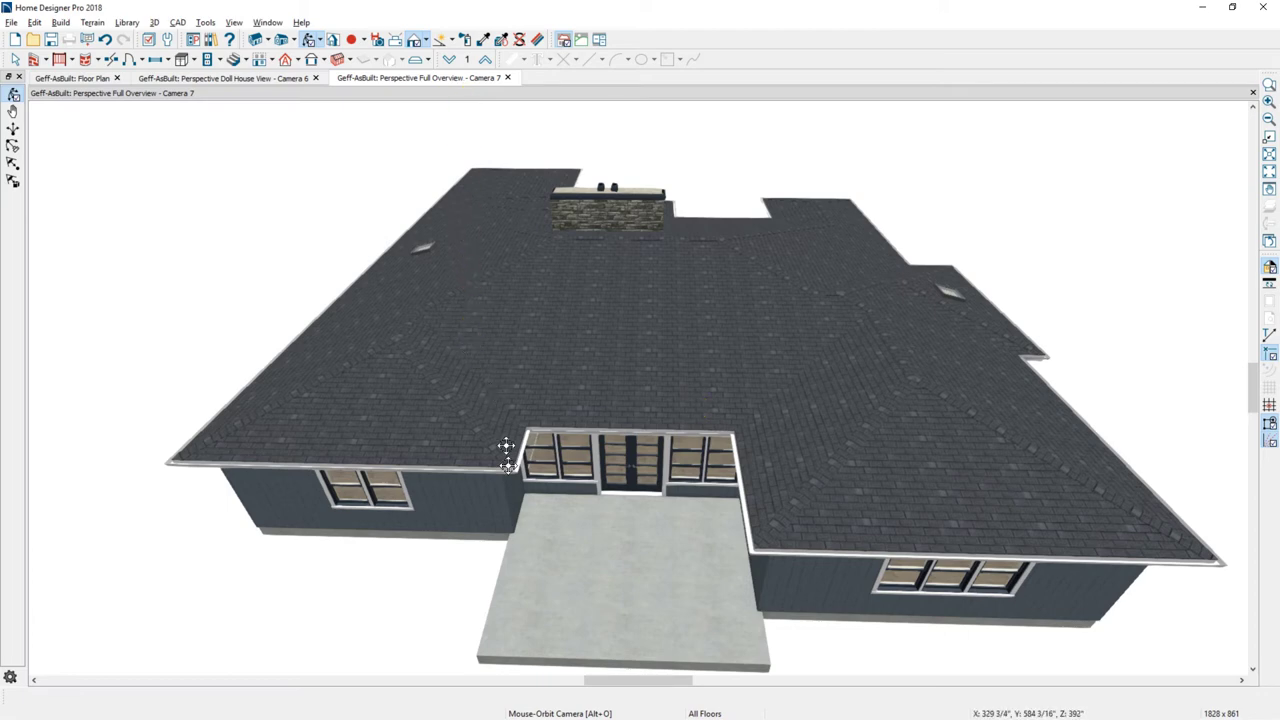
left_click(600, 329)
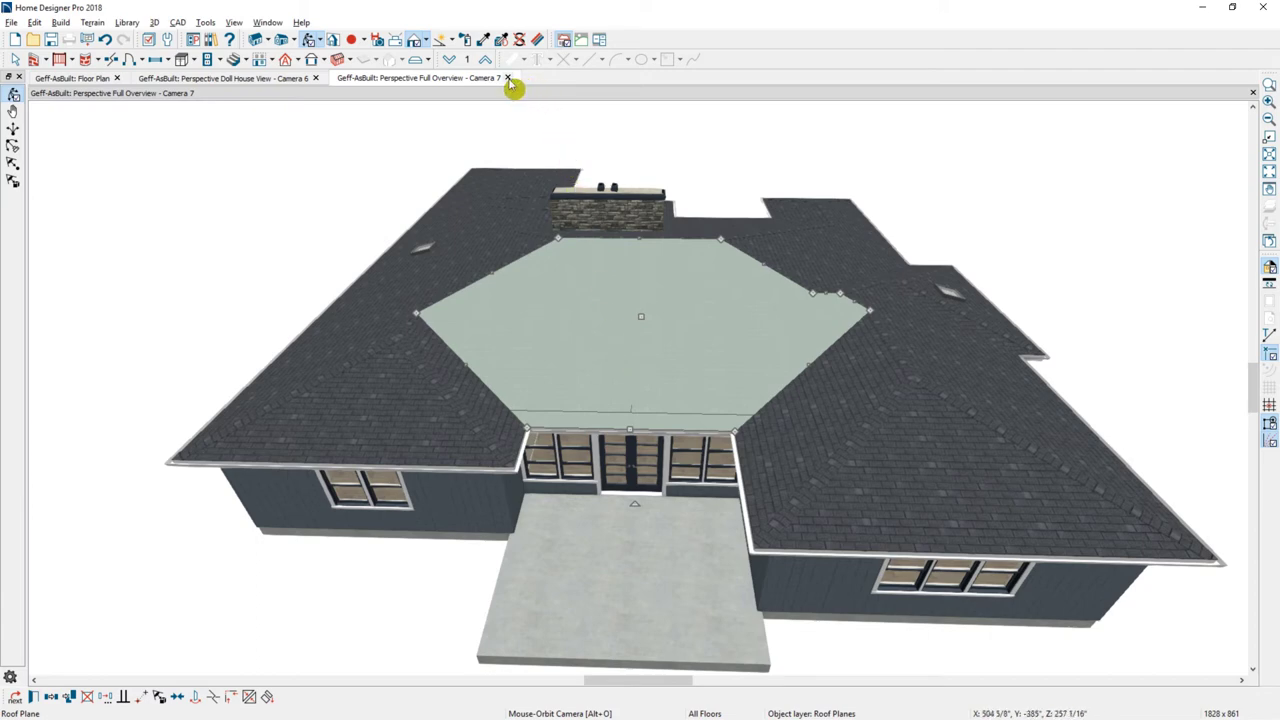
left_click(316, 78)
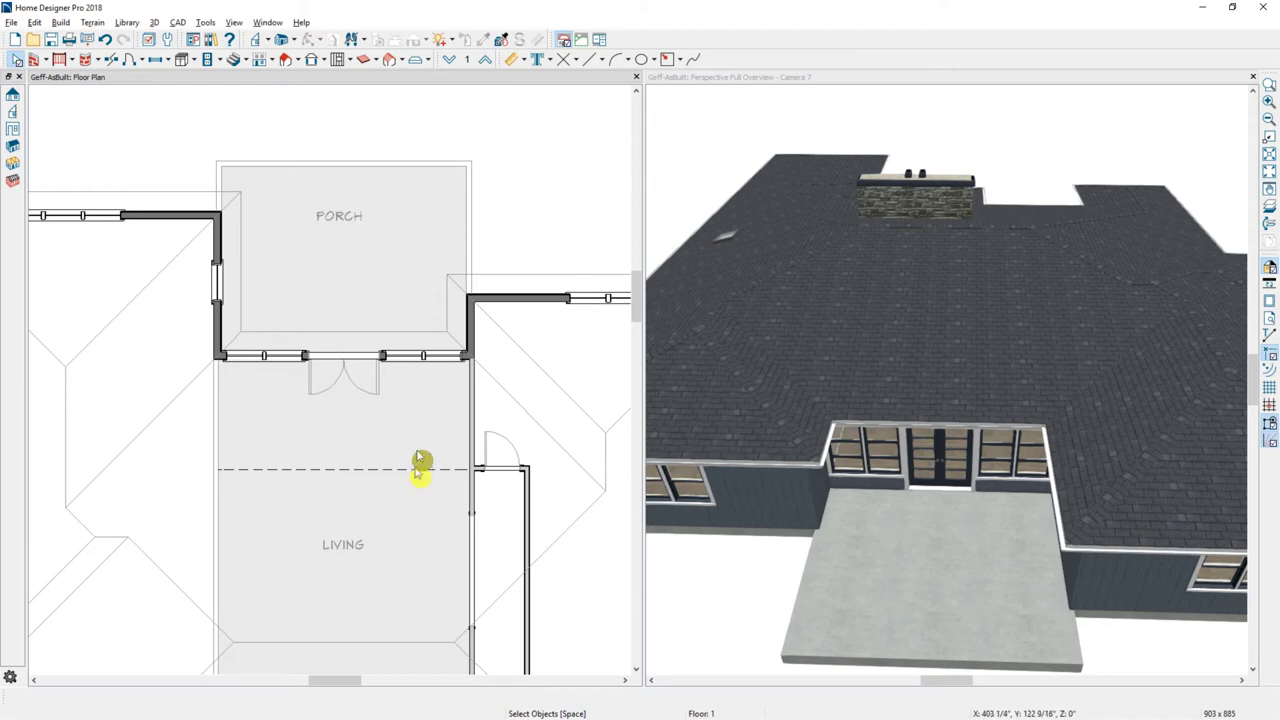
- Create a Backclipped Cross Section through the living room just inside the porch doors
left_click(268, 42)
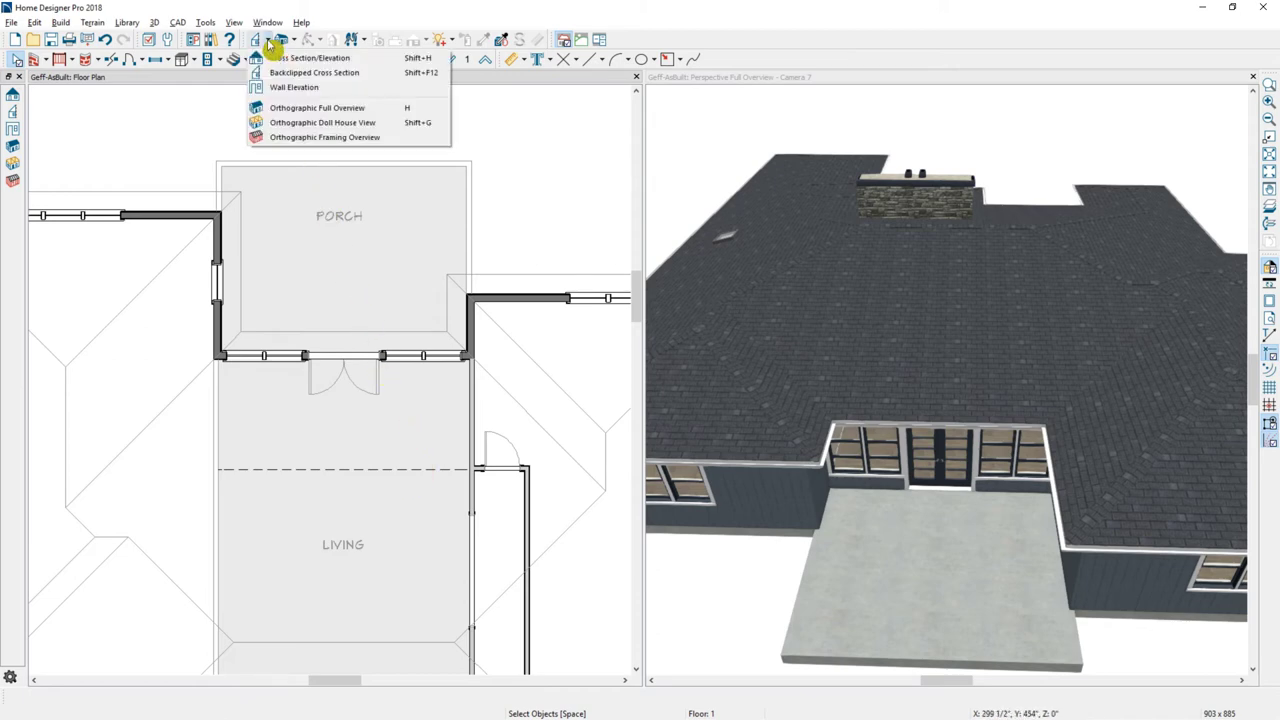
left_click(383, 76)
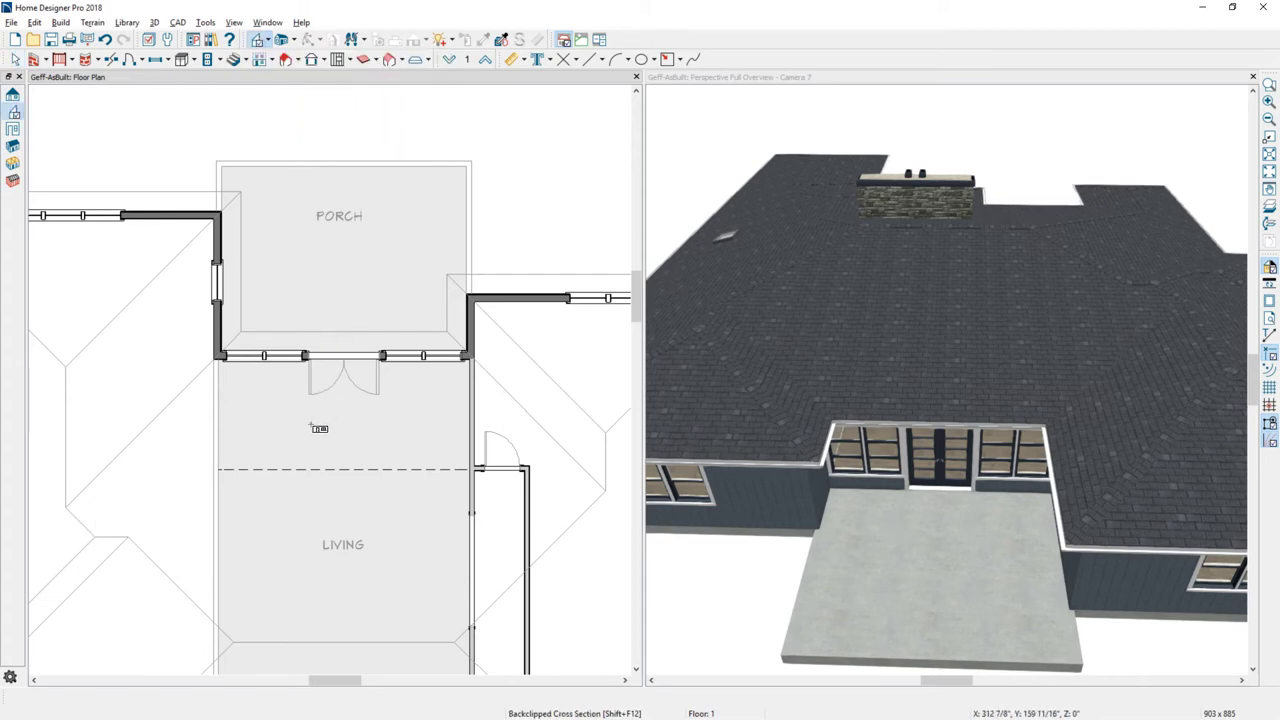
left_click_drag(316, 426, 376, 425)
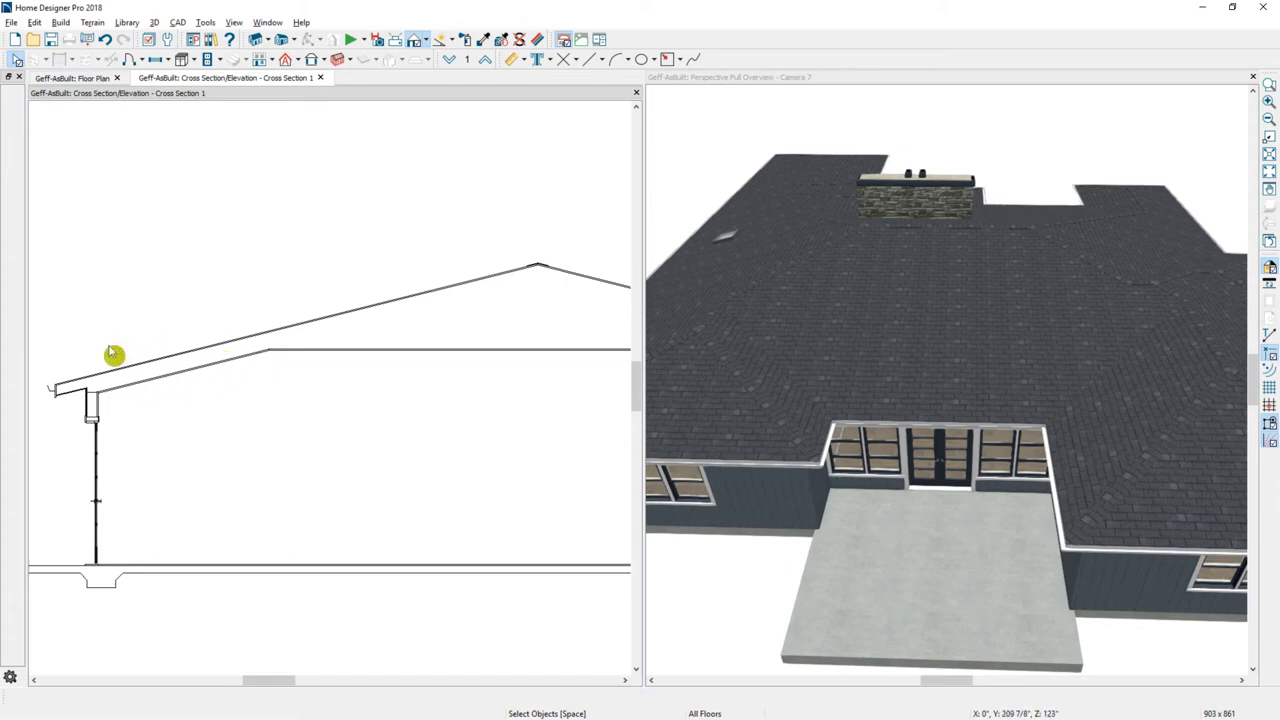
- Return to the floor plan and examine the roof plane above the living room and the porch area in the overview
left_click(72, 78)
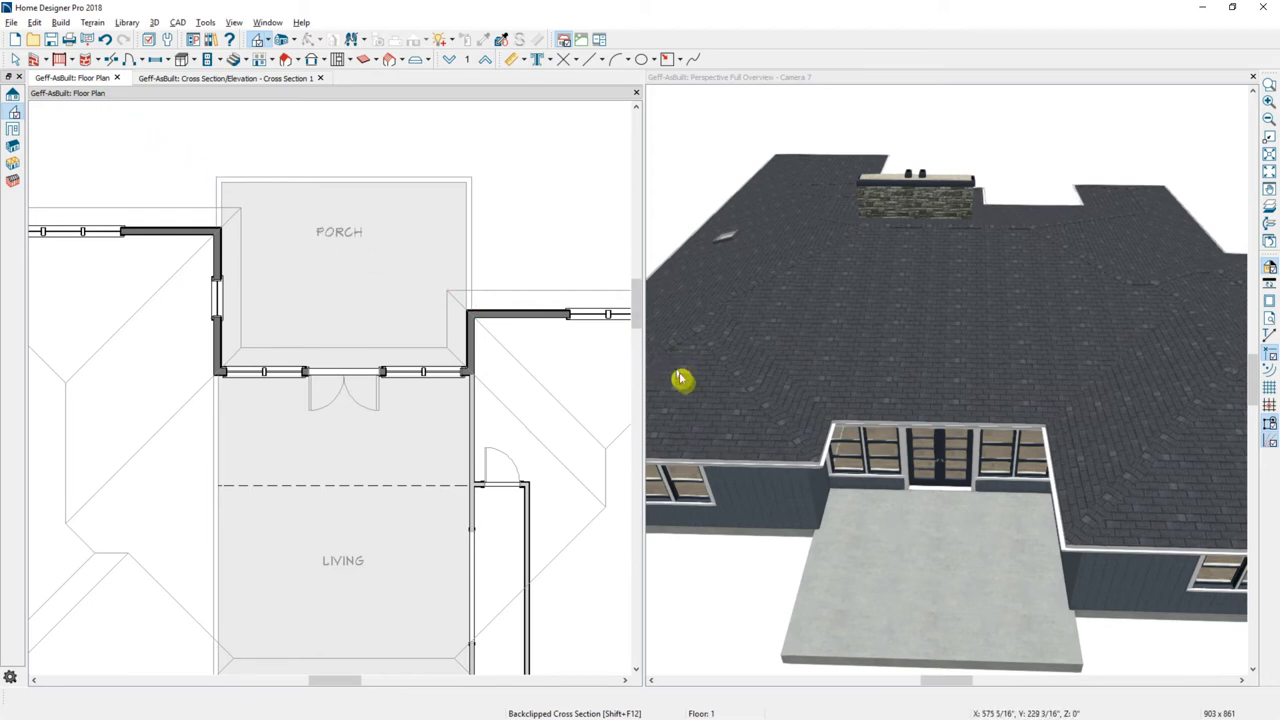
left_click(945, 335)
left_click(945, 335)
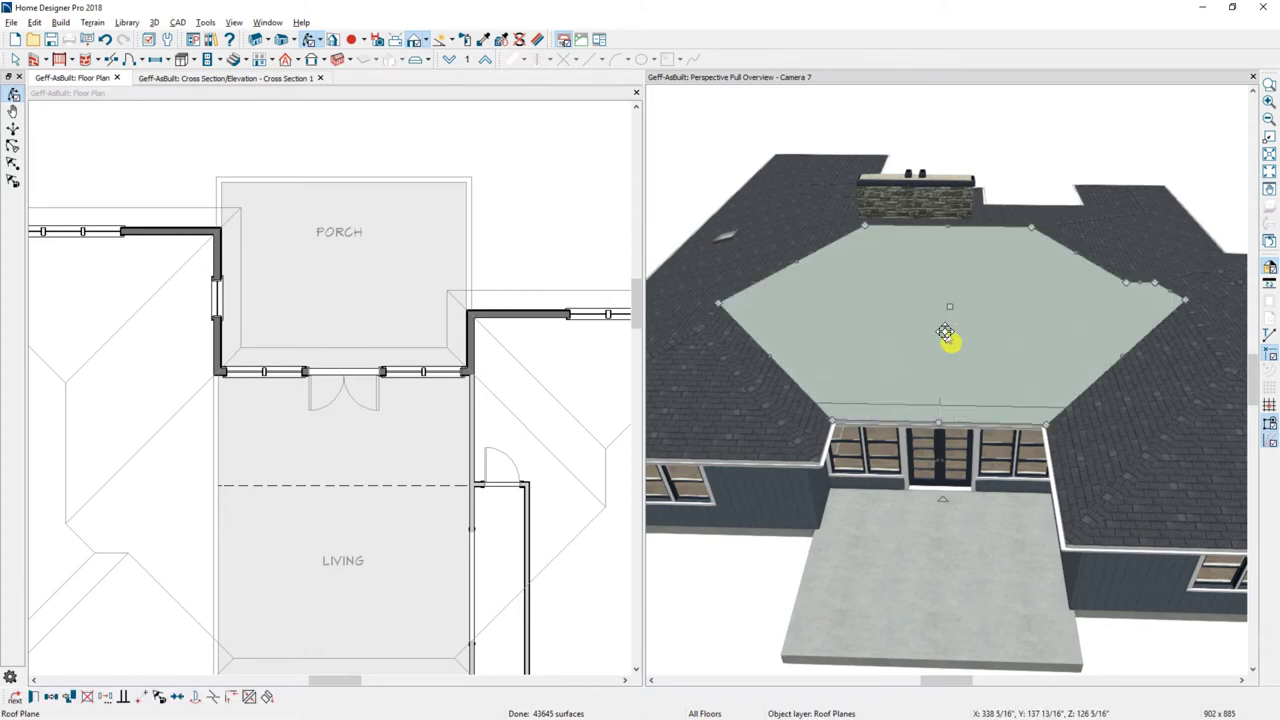
key("Escape")
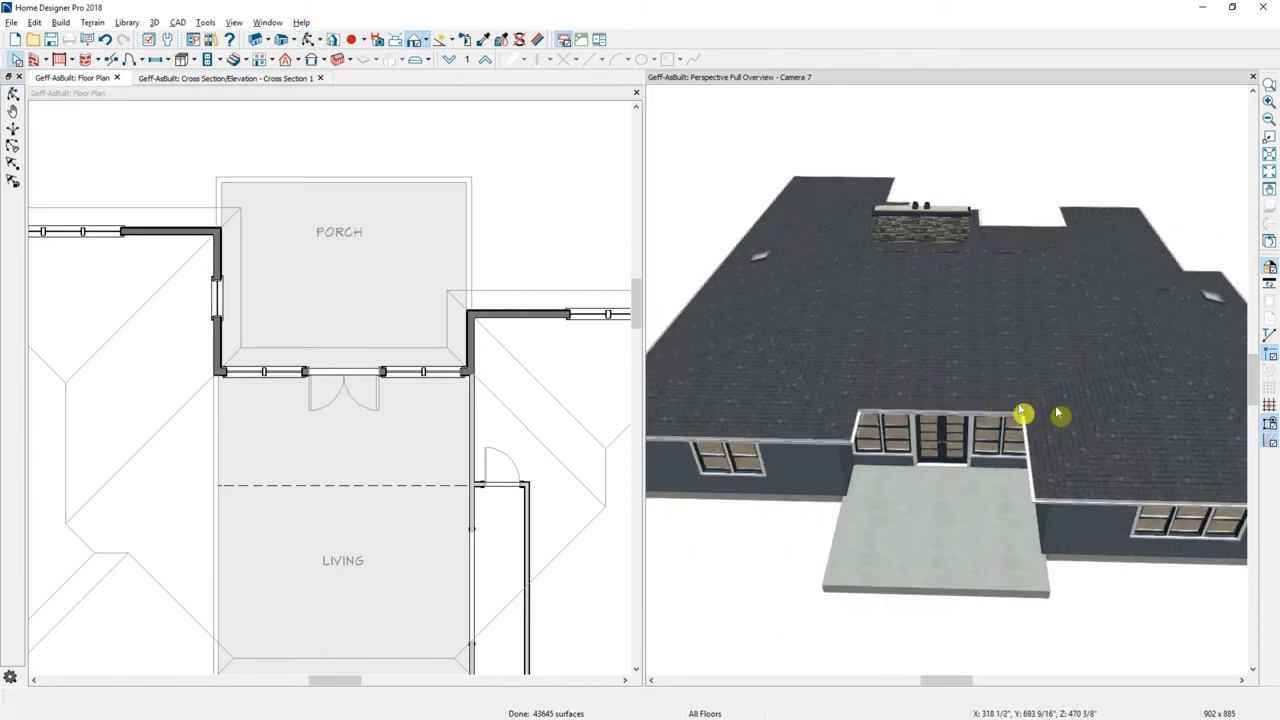
left_click(1131, 451)
key("Delete")
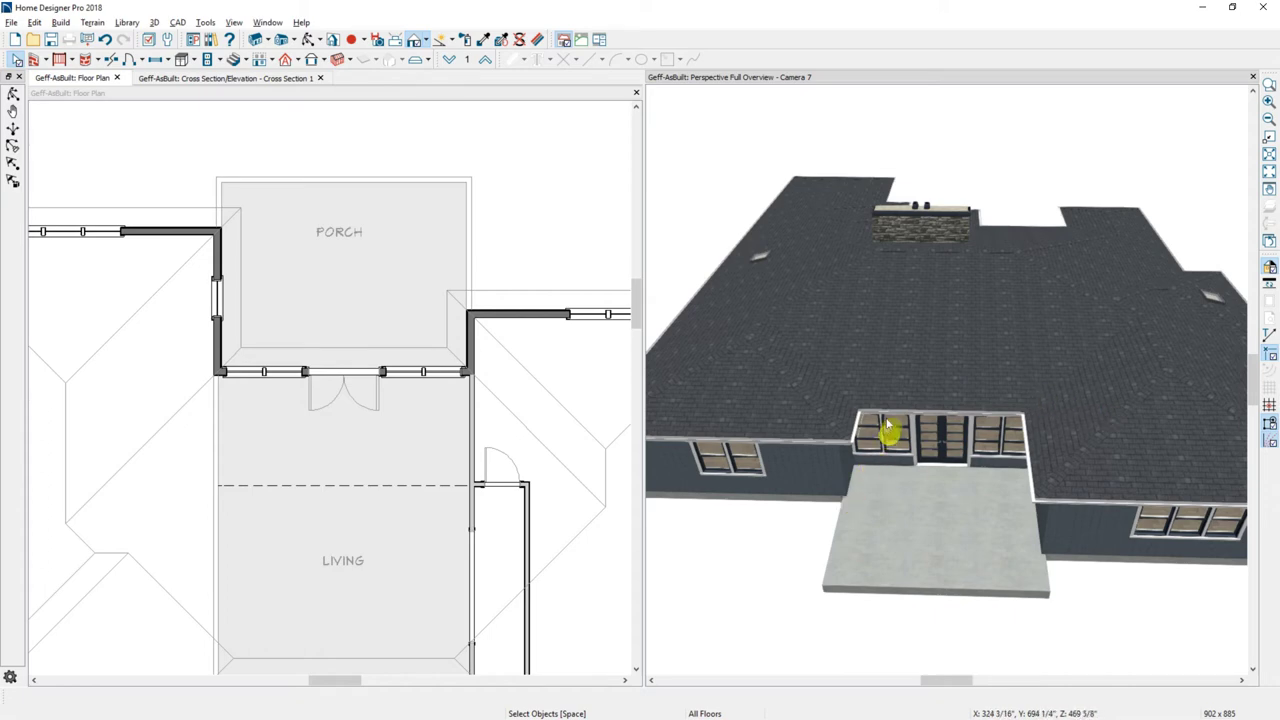
- Draw two manual roof planes over the porch adjoining the living room, one along its outer edge and a smaller one at its corner
left_click(286, 59)
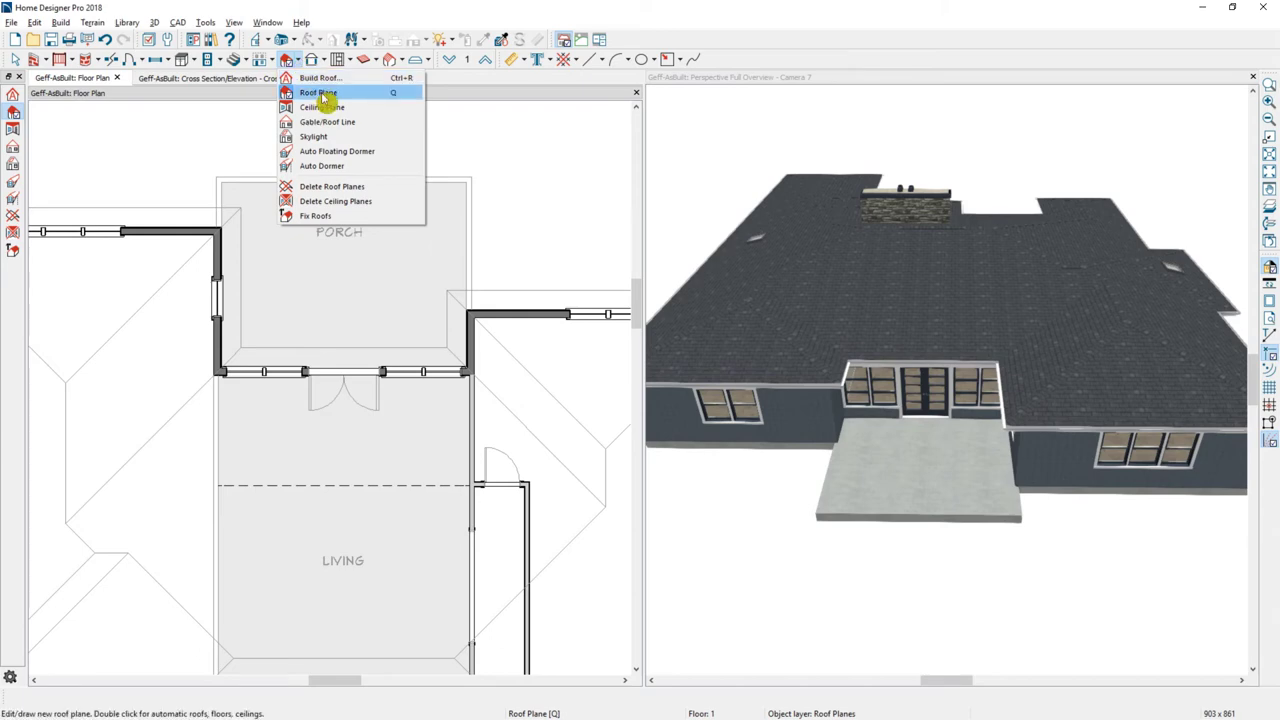
left_click(320, 93)
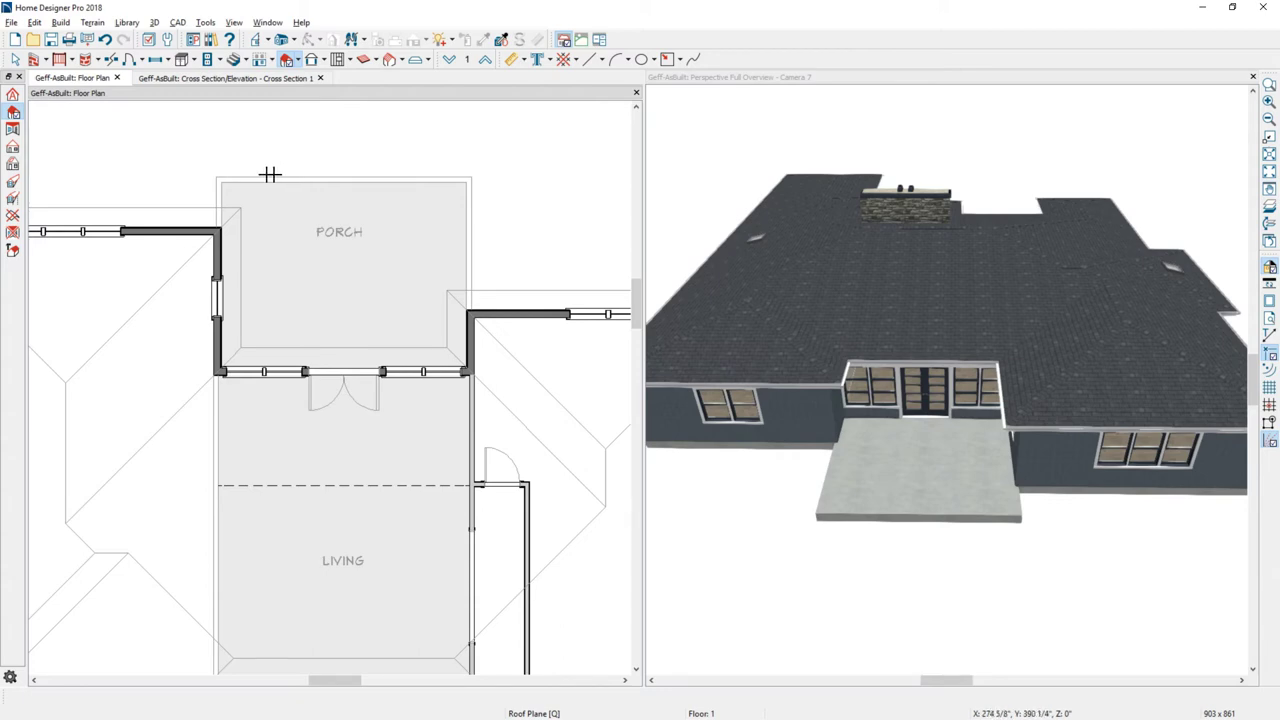
mouse_move(270, 175)
left_mouse_down()
mouse_move(408, 171)
mouse_move(366, 208)
left_mouse_up()
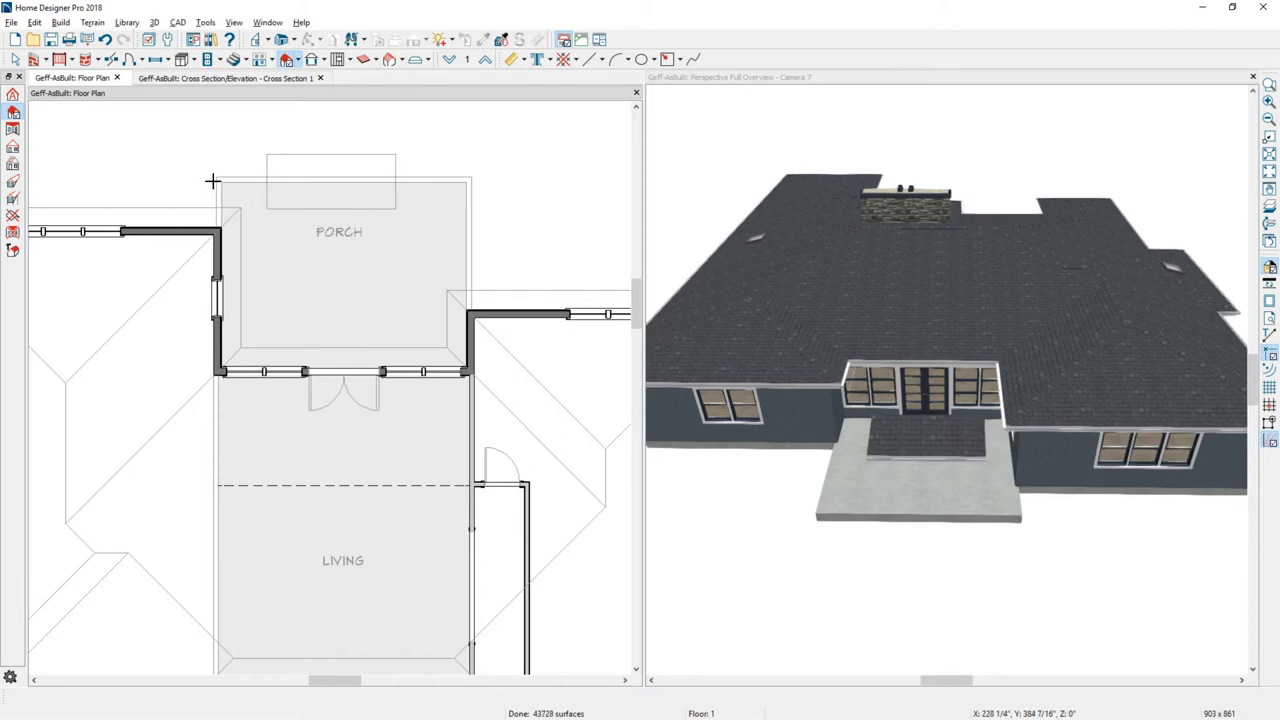
mouse_move(213, 187)
left_mouse_down()
mouse_move(211, 214)
mouse_move(251, 212)
left_mouse_up()
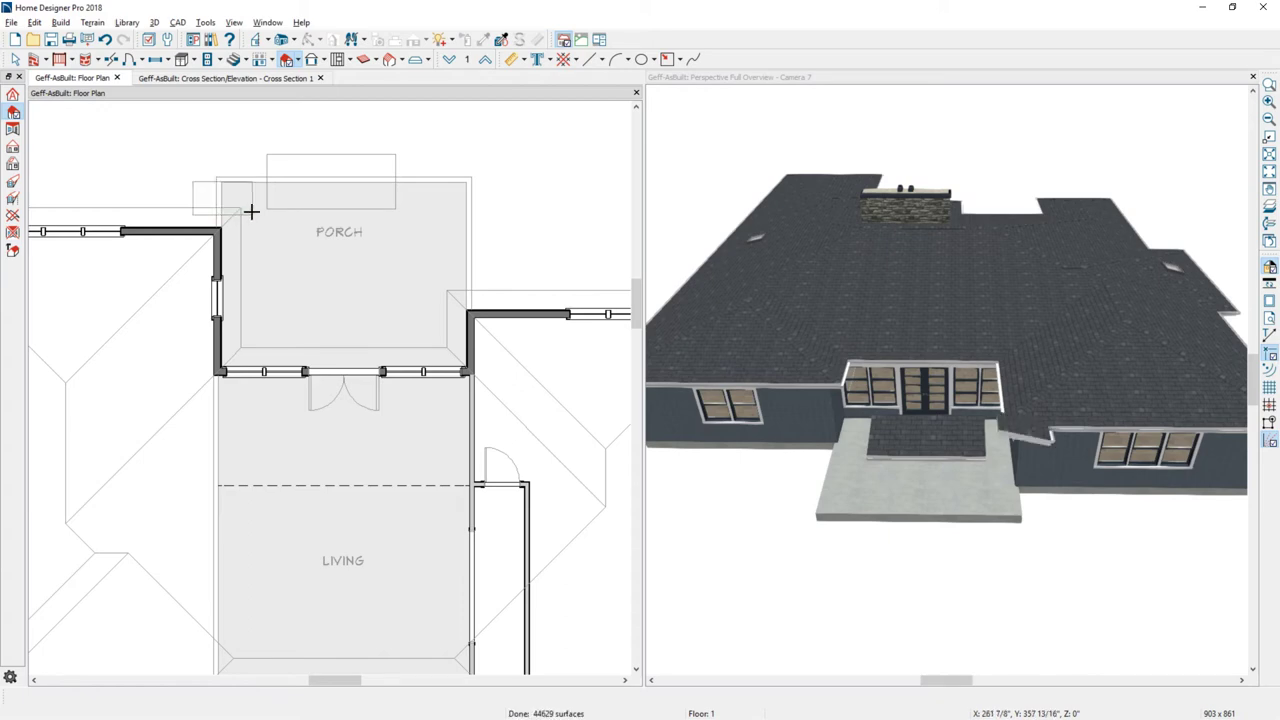
- Join the inner edge of the small corner roof plane to the roof plane along the porch's outer edge to form a hip
scroll(210, 191, "up", 4)
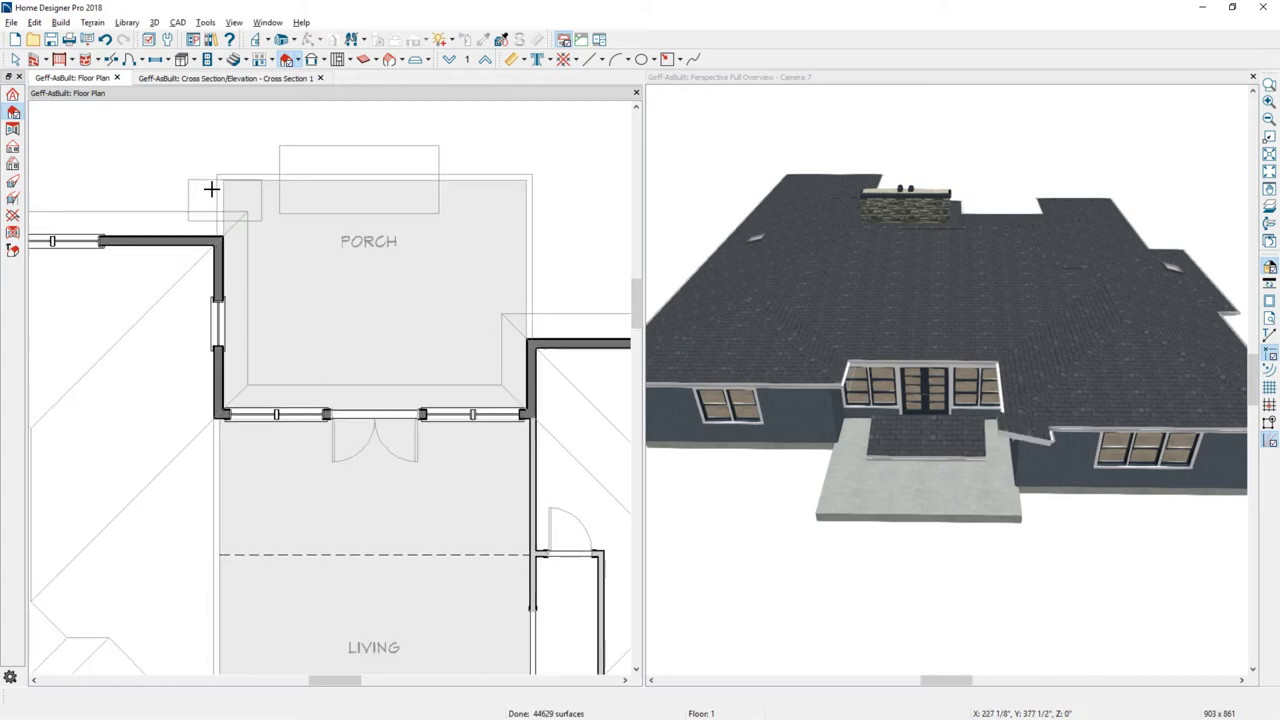
middle_click_drag(213, 191, 134, 220)
key("space")
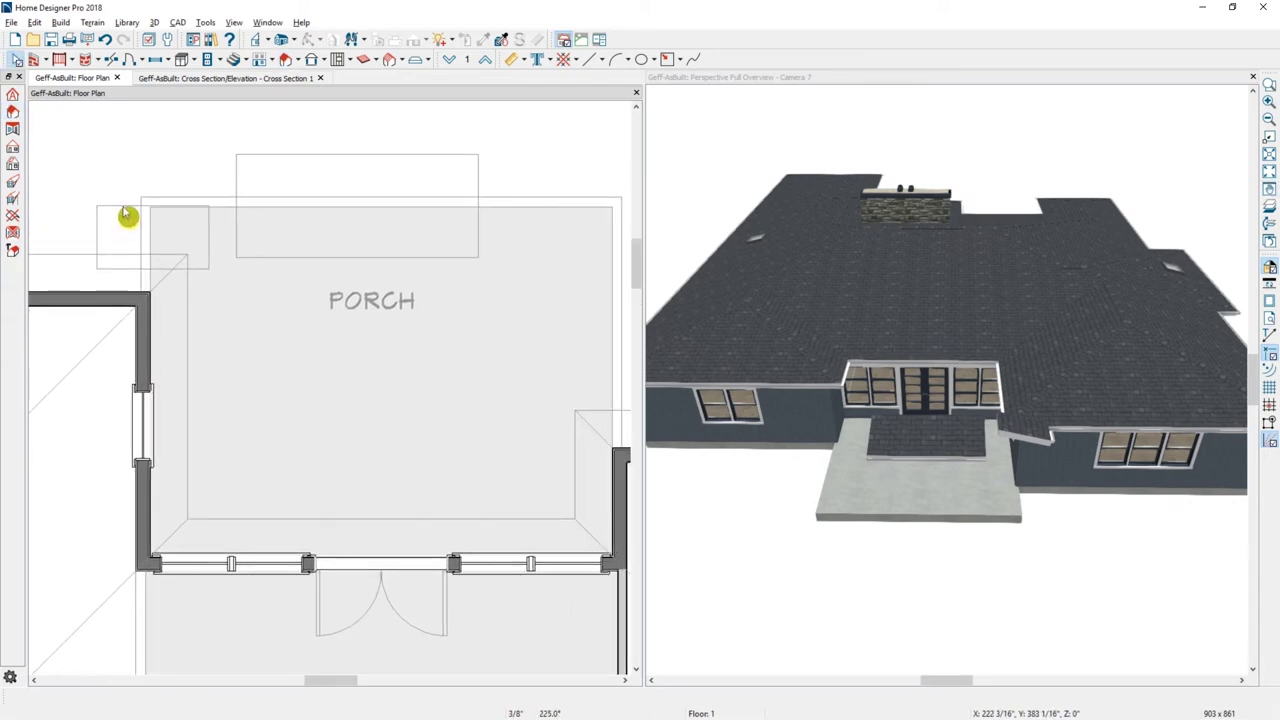
left_click(126, 215)
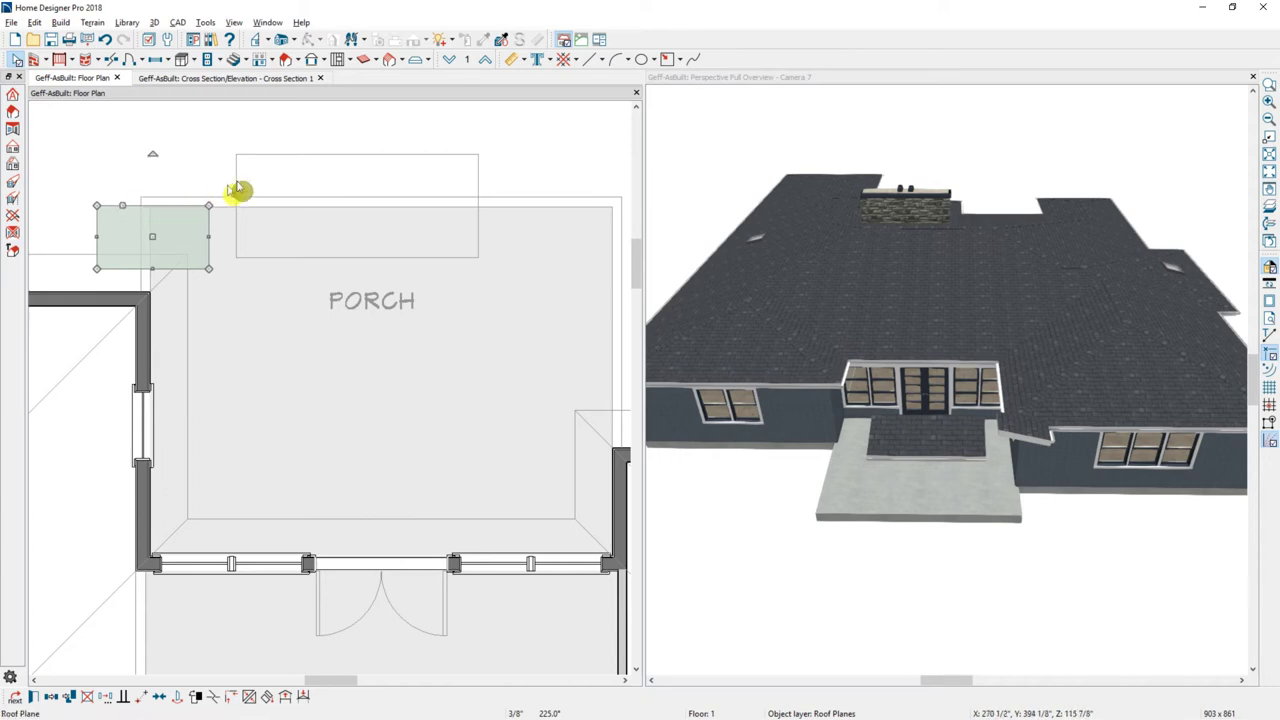
left_click(155, 207)
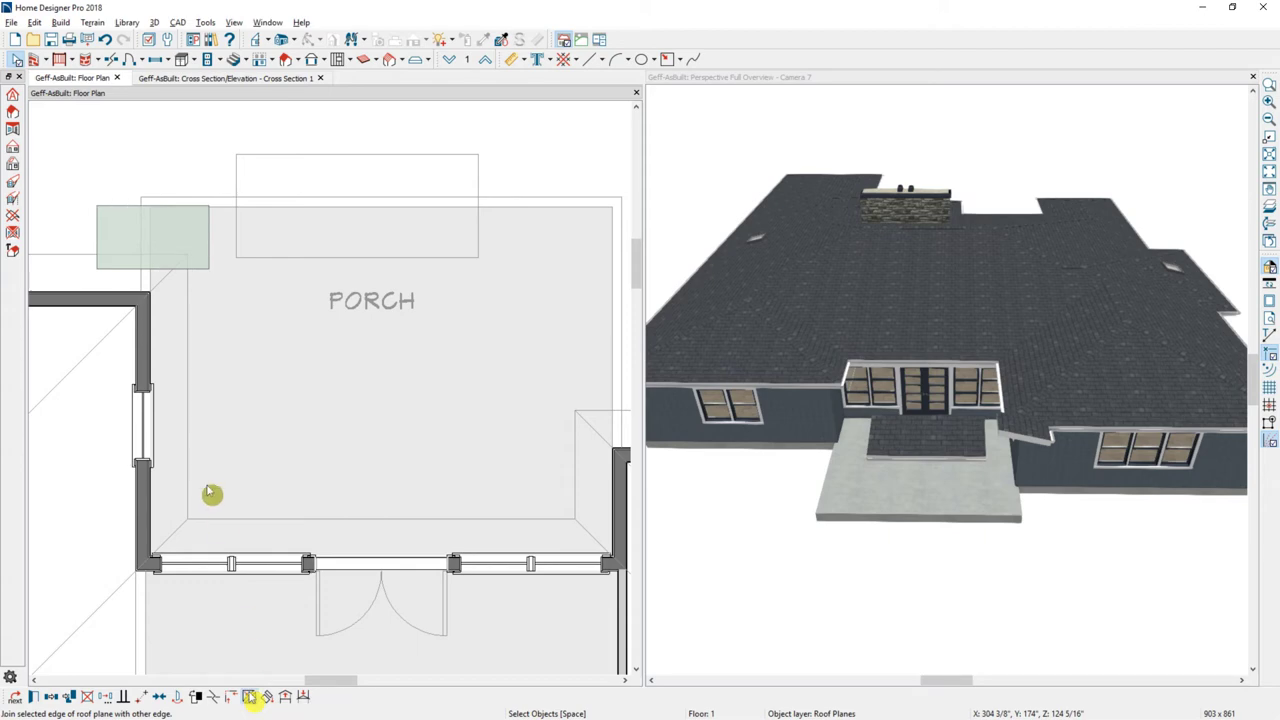
left_click(241, 191)
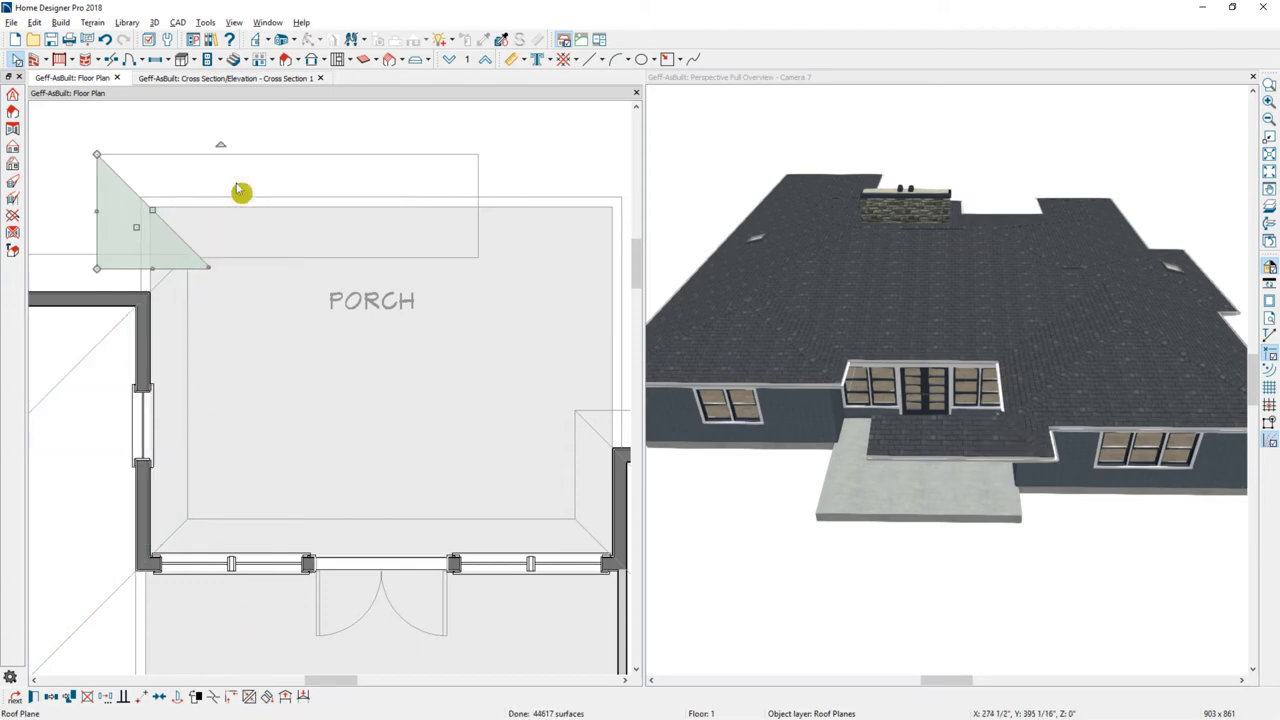
- Draw a third manual roof plane over the porch's opposite side, beyond the free end of the outer-edge roof plane
left_click(1053, 414)
left_click_drag(1116, 480, 1065, 456)
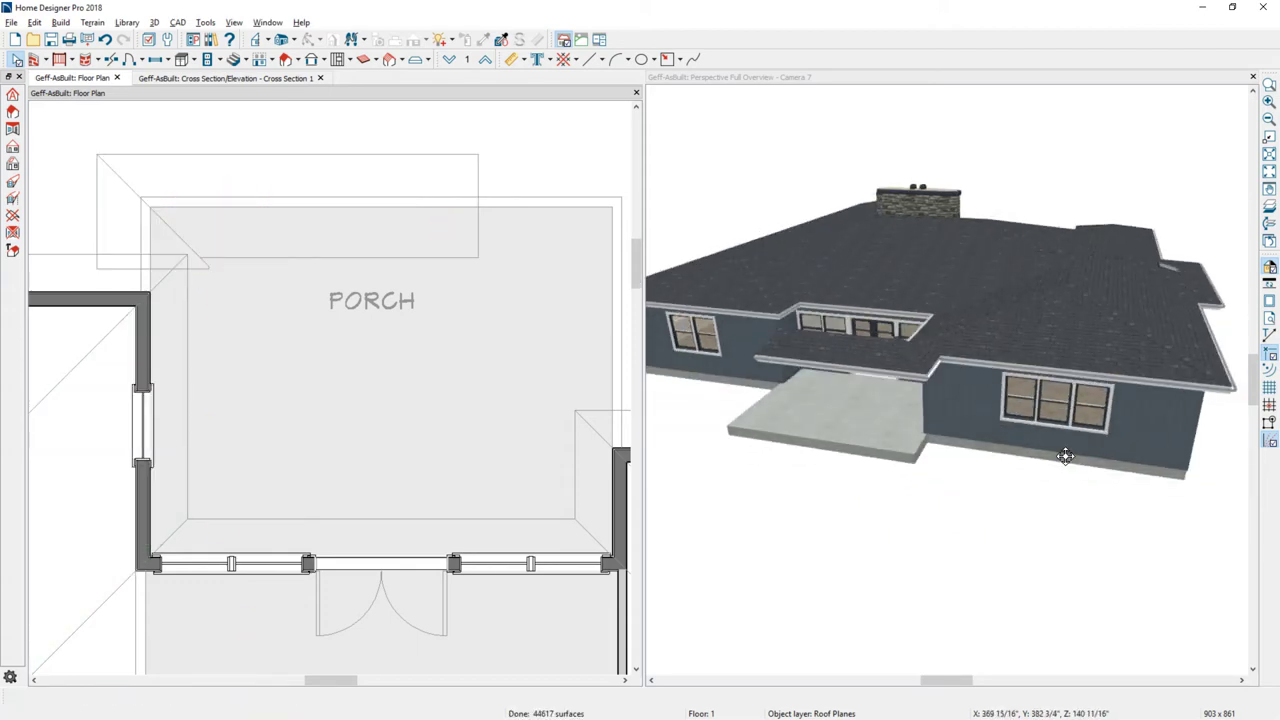
scroll(966, 355, "up", 2)
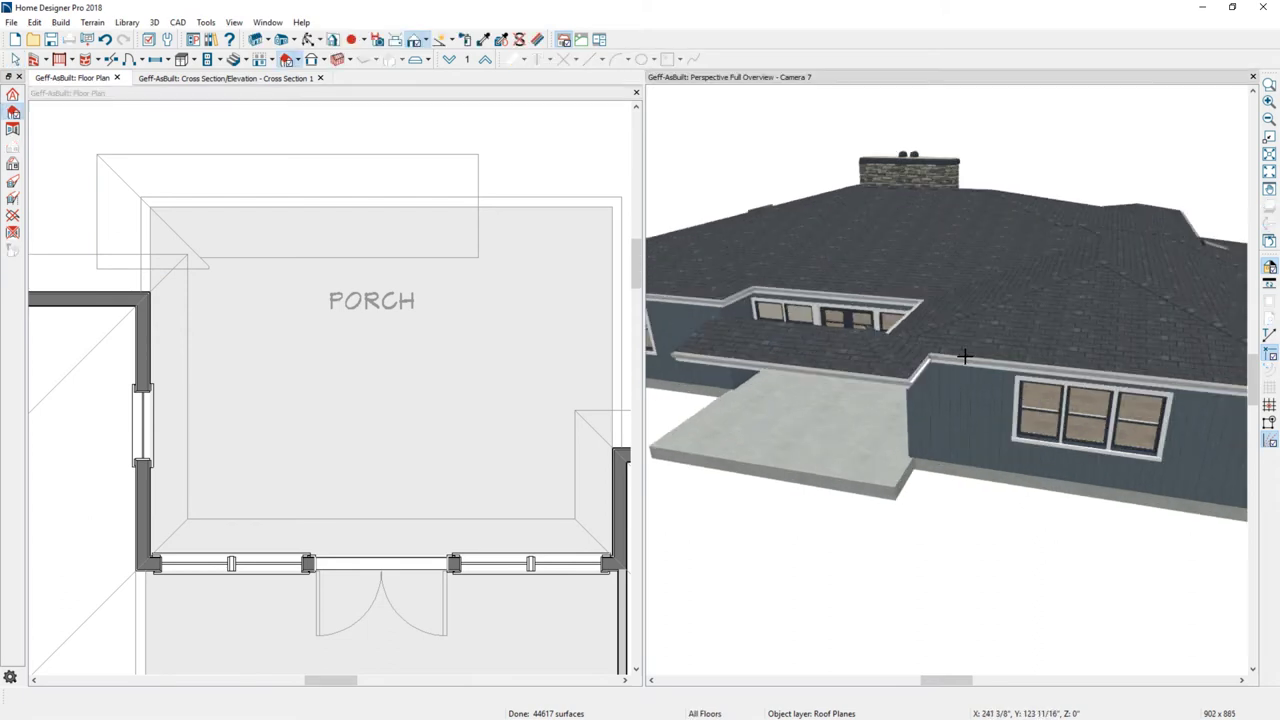
scroll(966, 355, "up", 2)
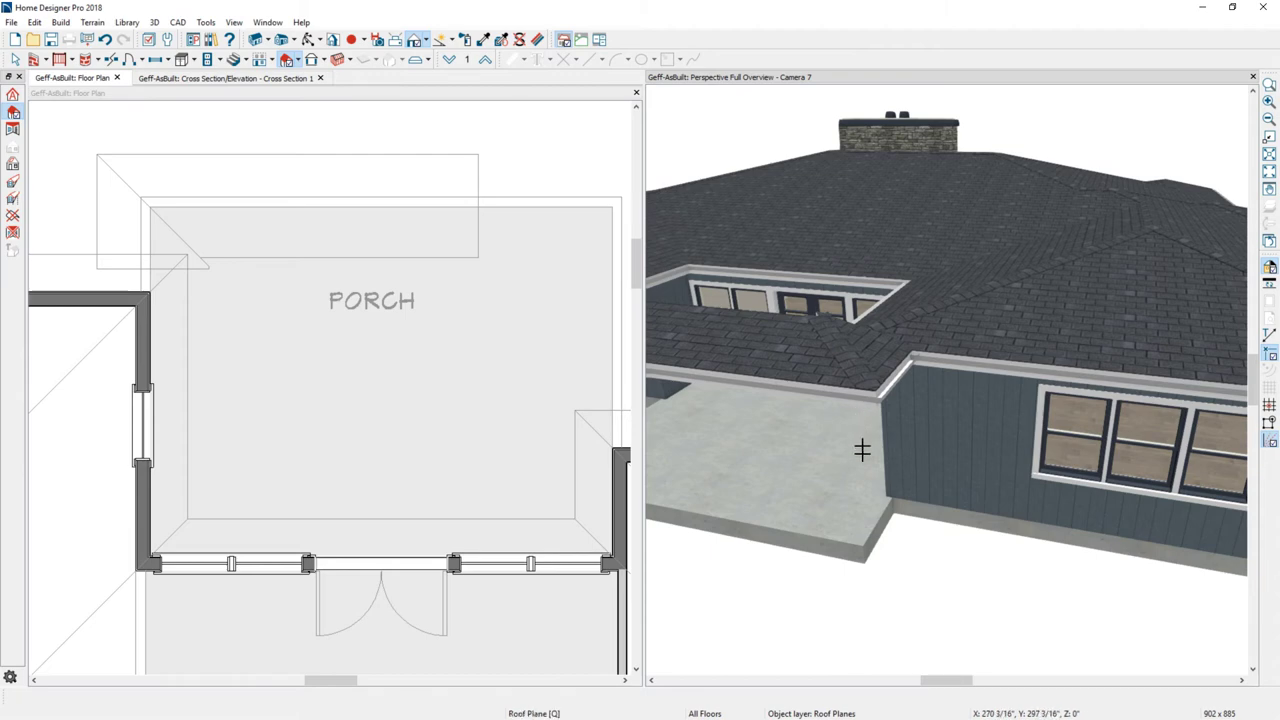
middle_click_drag(583, 334, 494, 320)
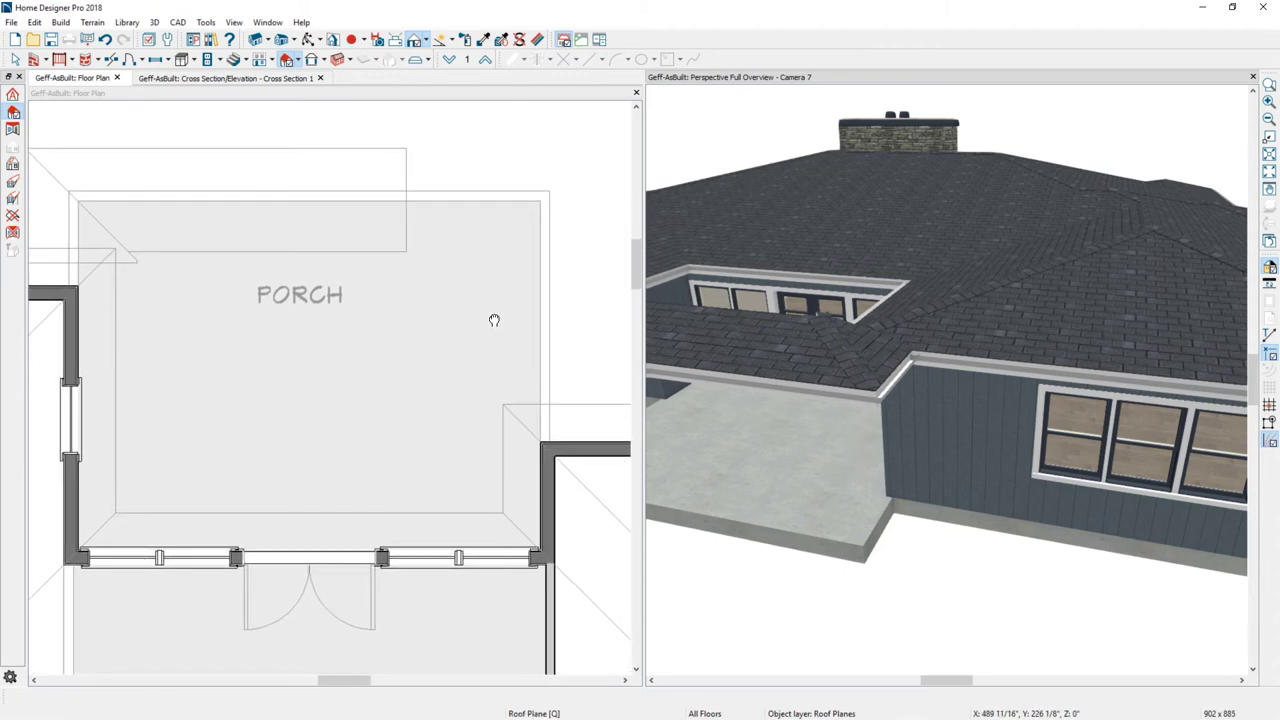
scroll(494, 320, "down", 1)
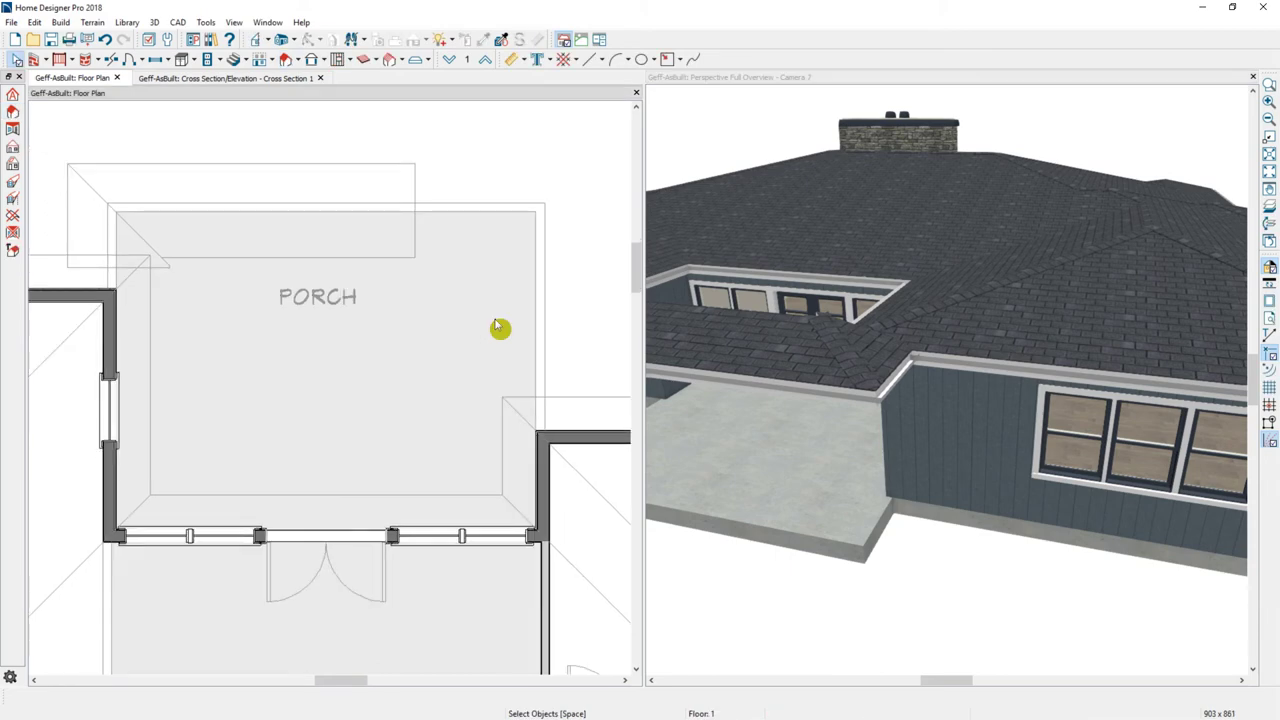
left_click(298, 60)
left_click(325, 91)
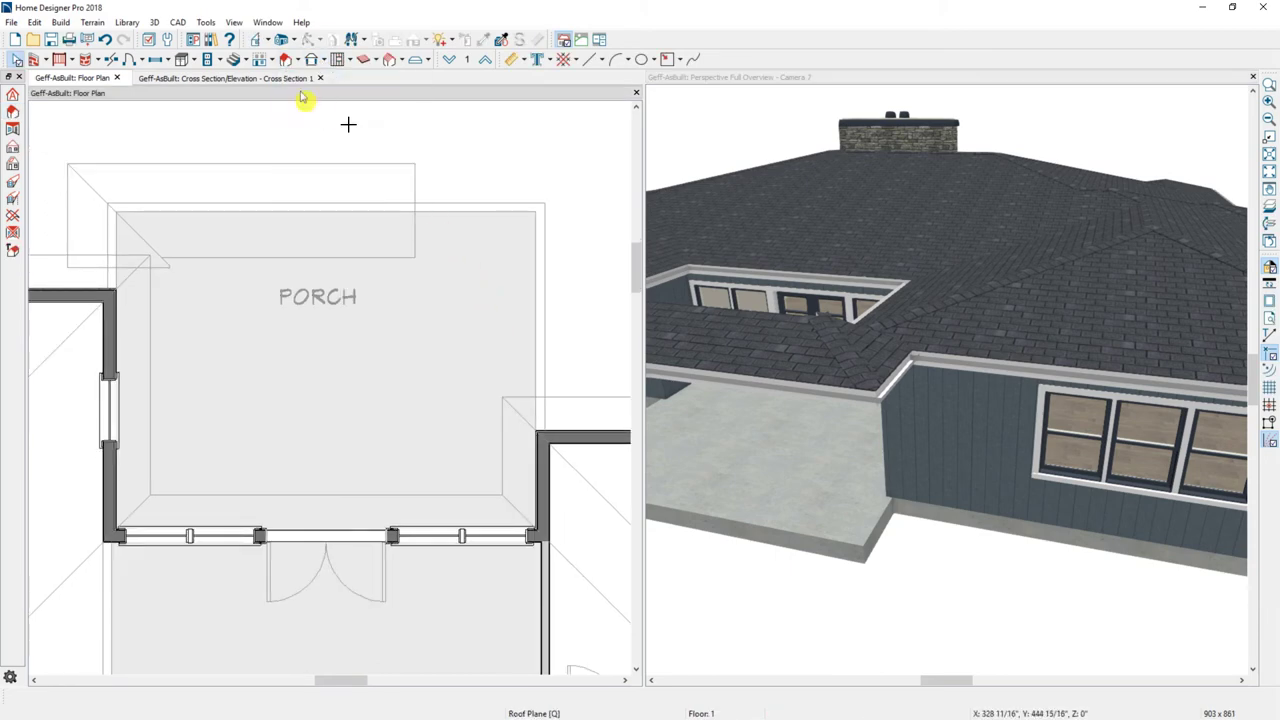
mouse_move(547, 234)
left_mouse_down()
mouse_move(544, 339)
mouse_move(476, 324)
left_mouse_up()
left_click_drag(723, 292, 866, 302)
- Join the new side roof plane to the outer-edge porch roof plane so they meet in a hip at the second corner
left_click(563, 246)
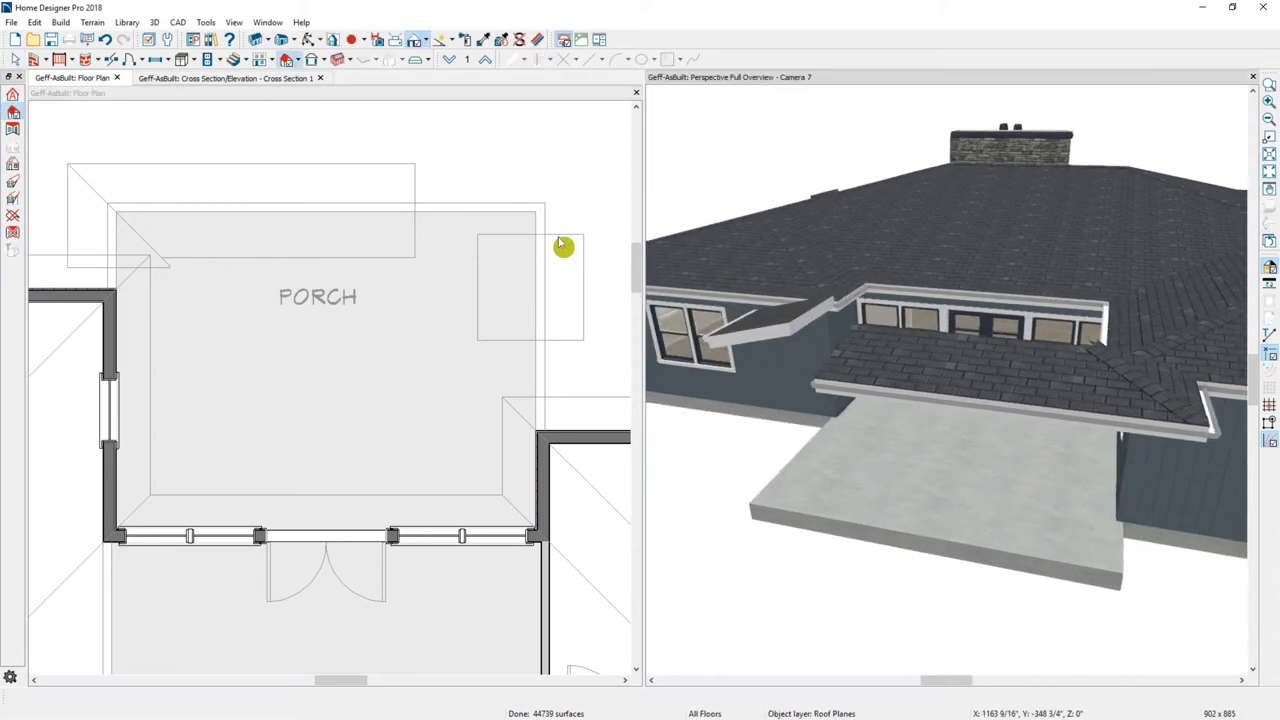
left_click(561, 245)
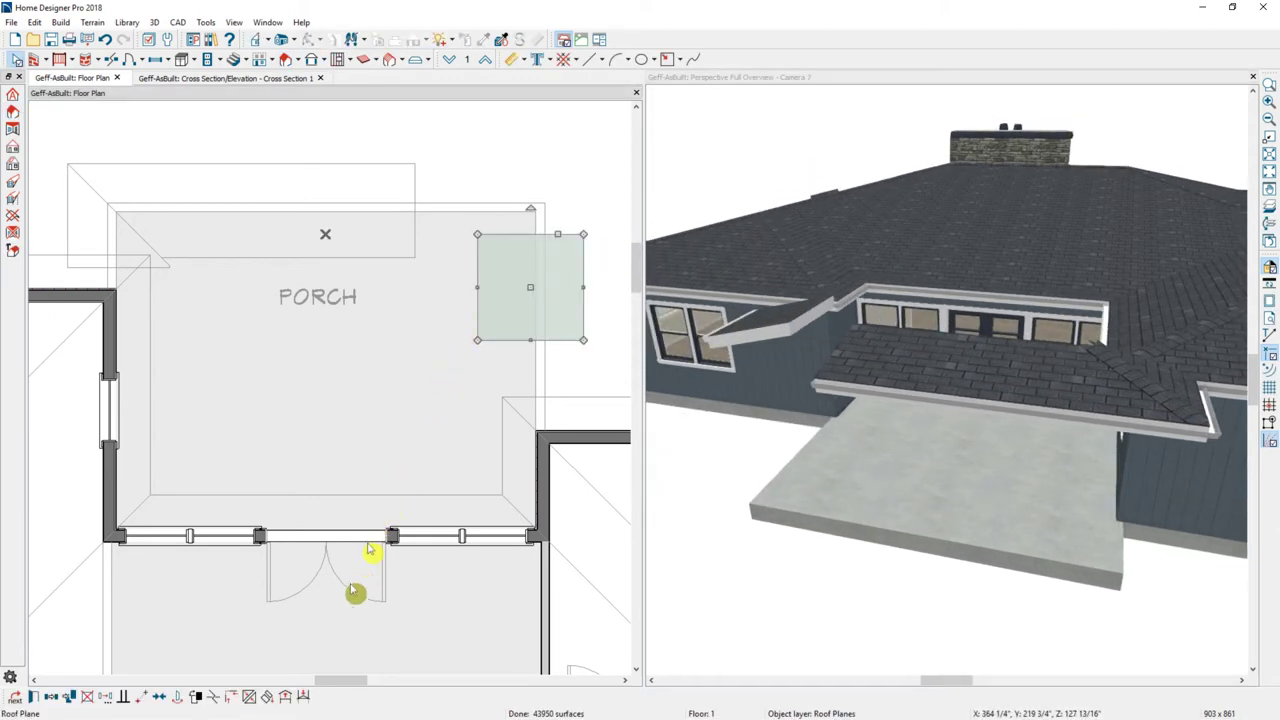
left_click(249, 696)
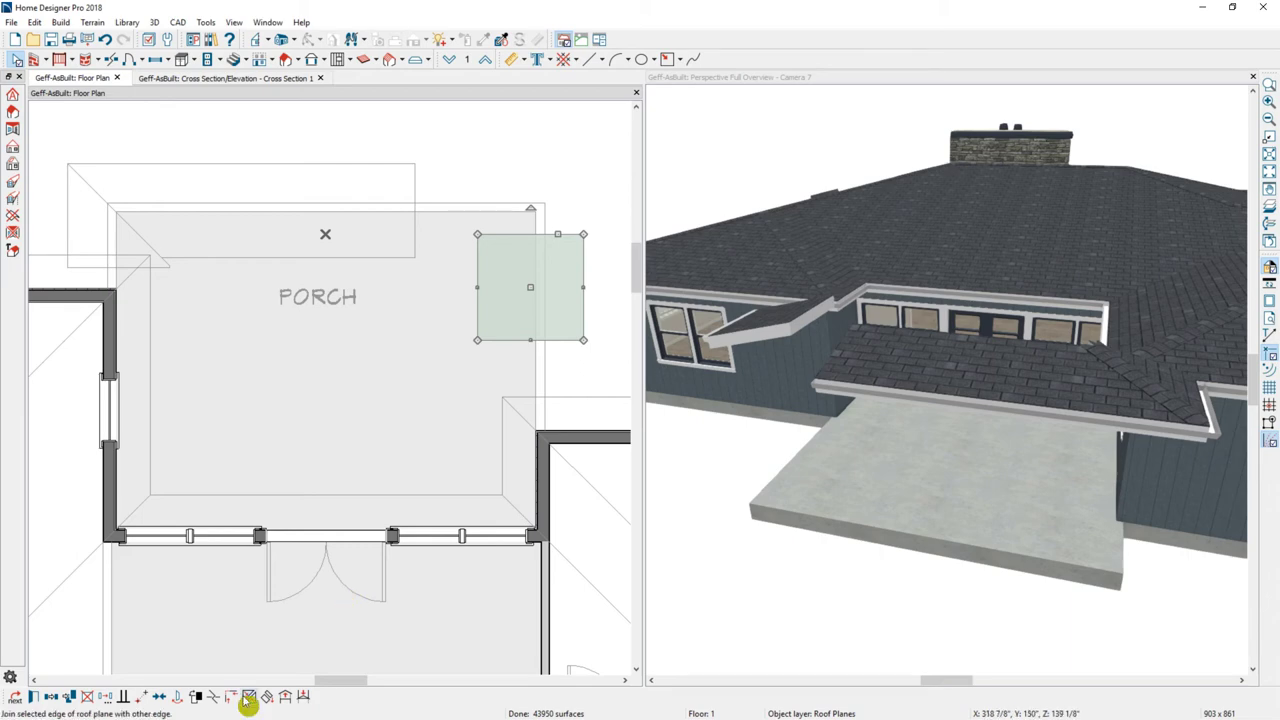
left_click(421, 234)
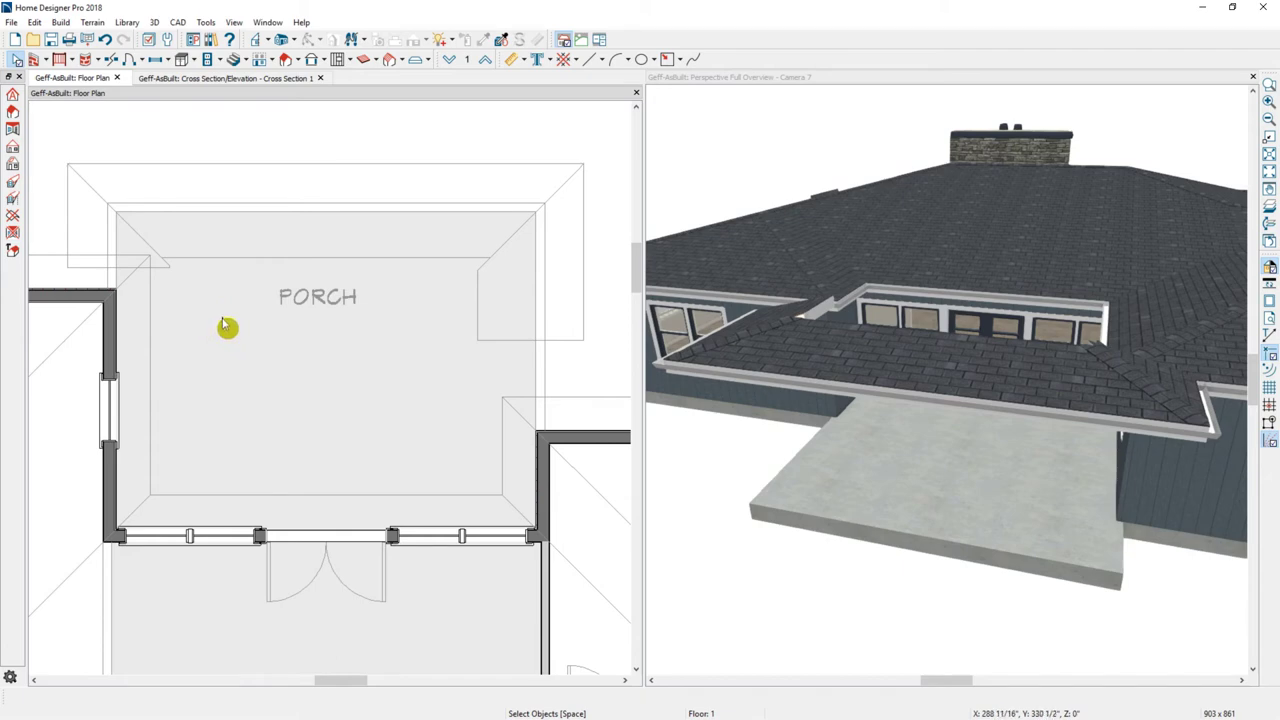
- Raise the three porch roof planes together by locking their pitch and setting the baseline height to 129 5/16"
left_click(73, 222)
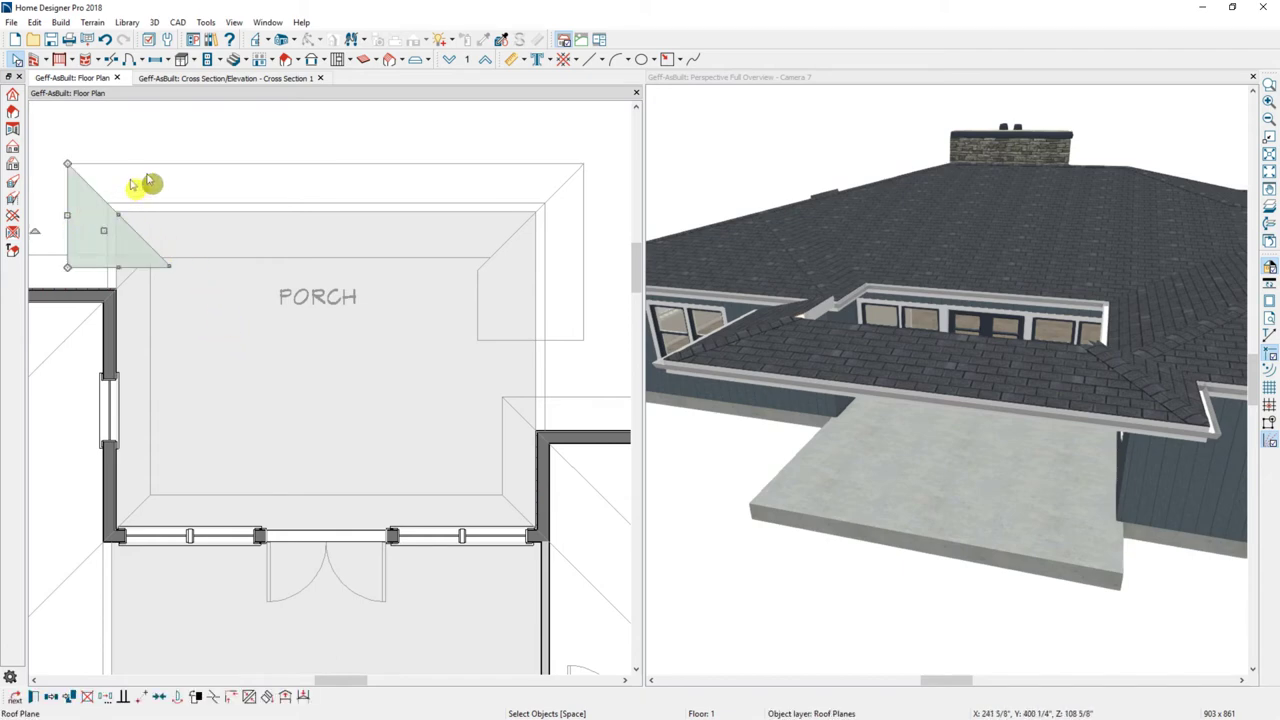
left_click(172, 170, "shift")
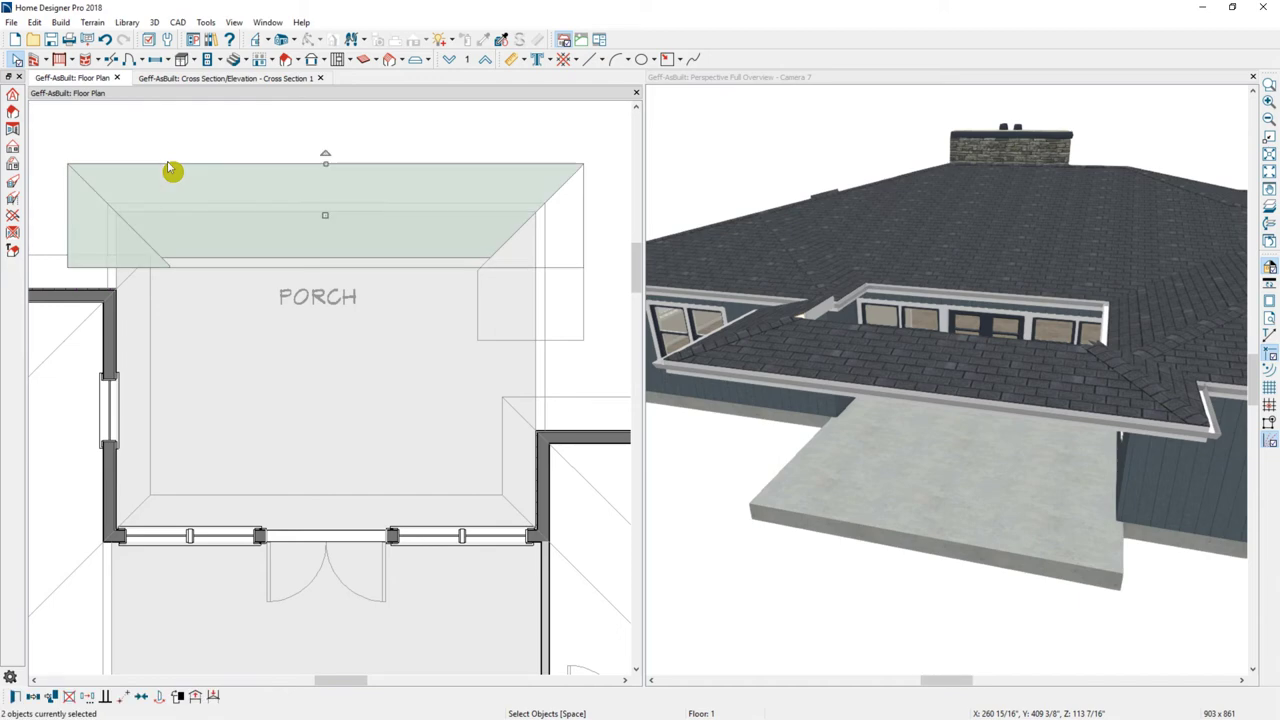
left_click(584, 236, "shift")
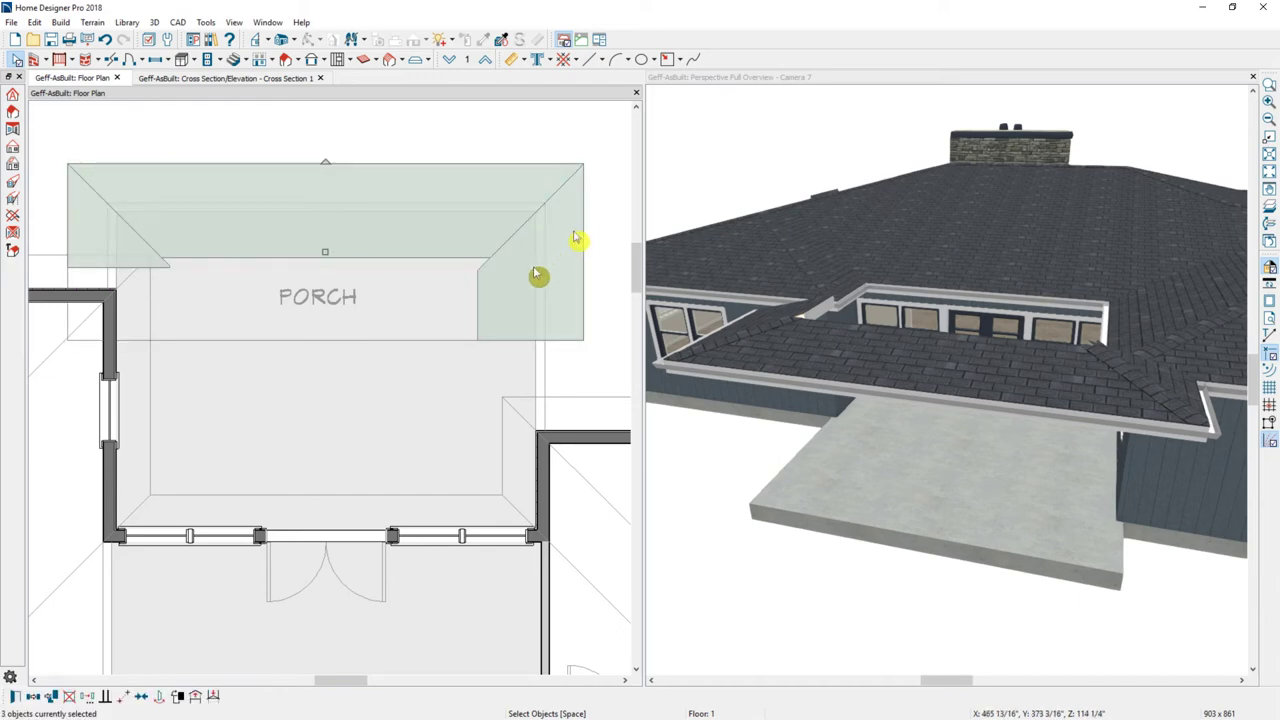
left_click(18, 705)
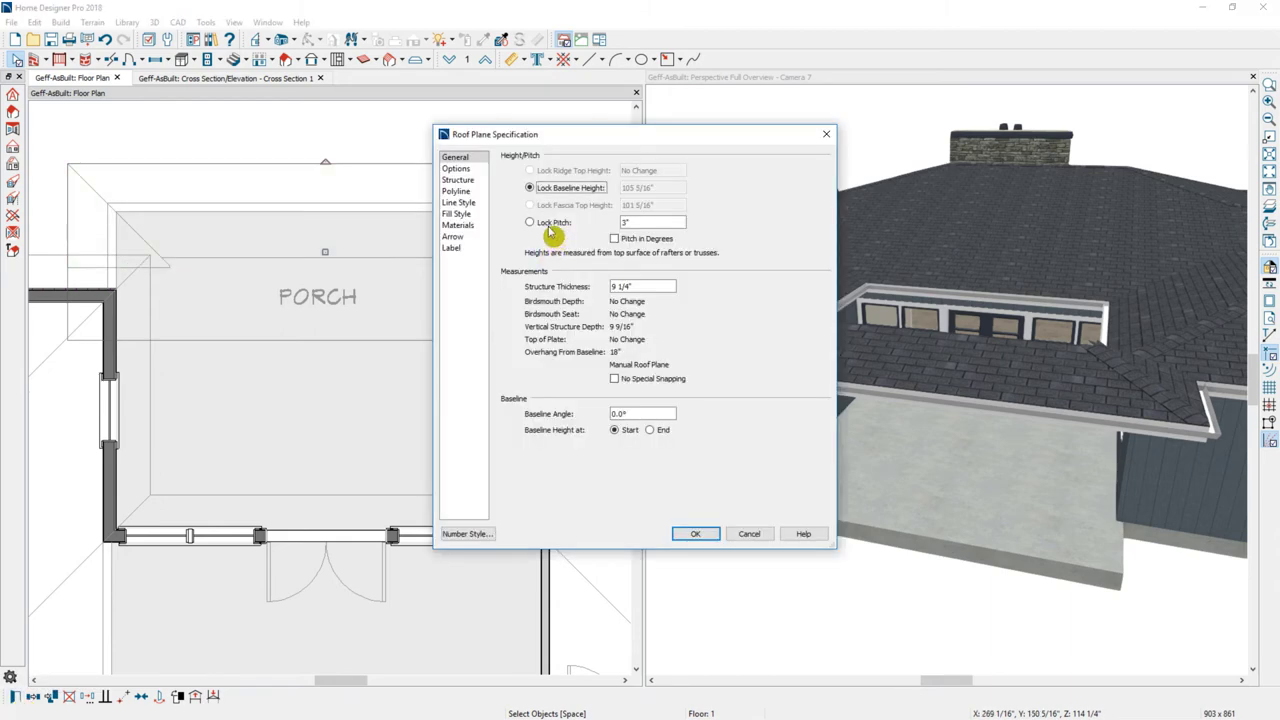
left_click(530, 222)
left_click(684, 189)
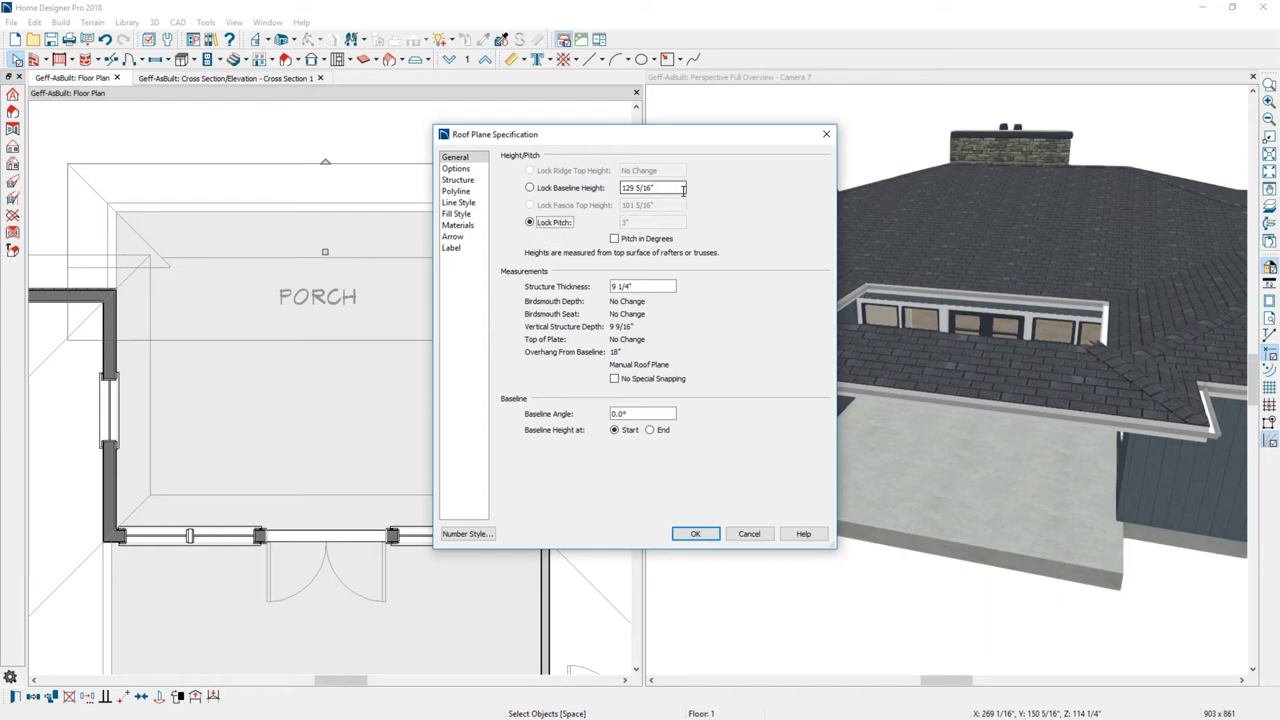
left_click(694, 535)
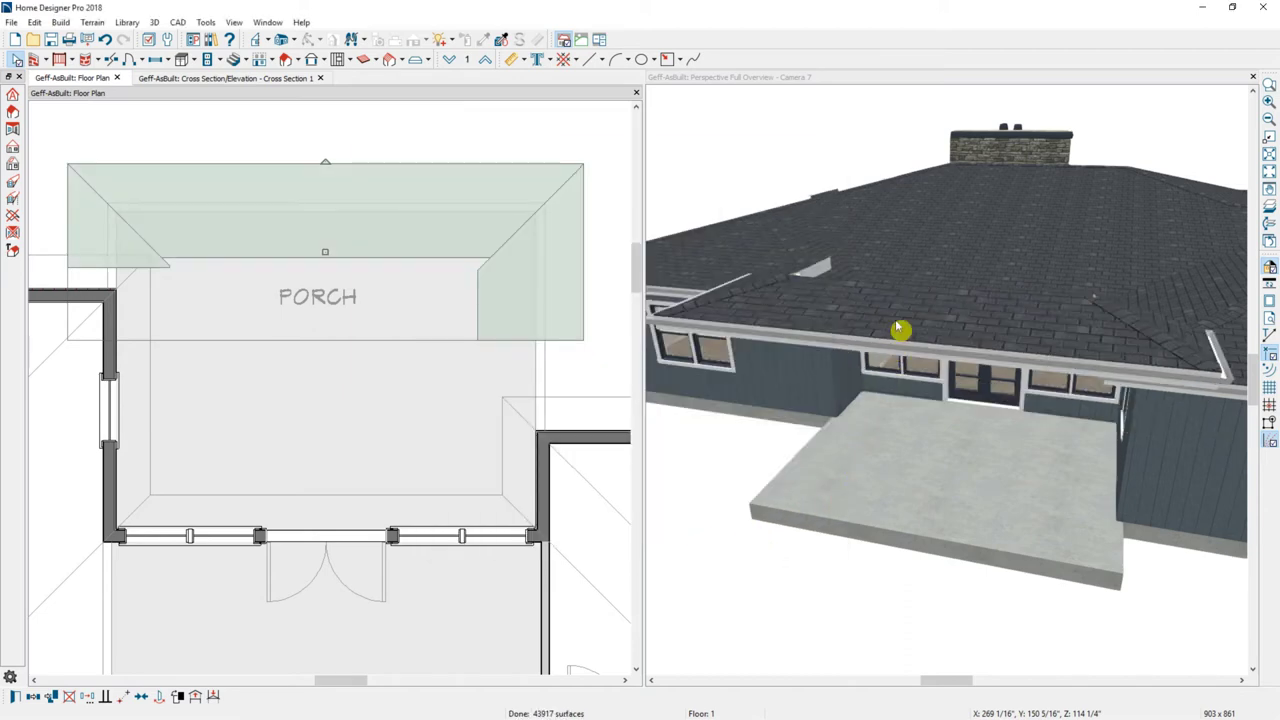
- View the porch roof from a higher angle in the overview and display the model as Glass House
left_click_drag(897, 323, 987, 307)
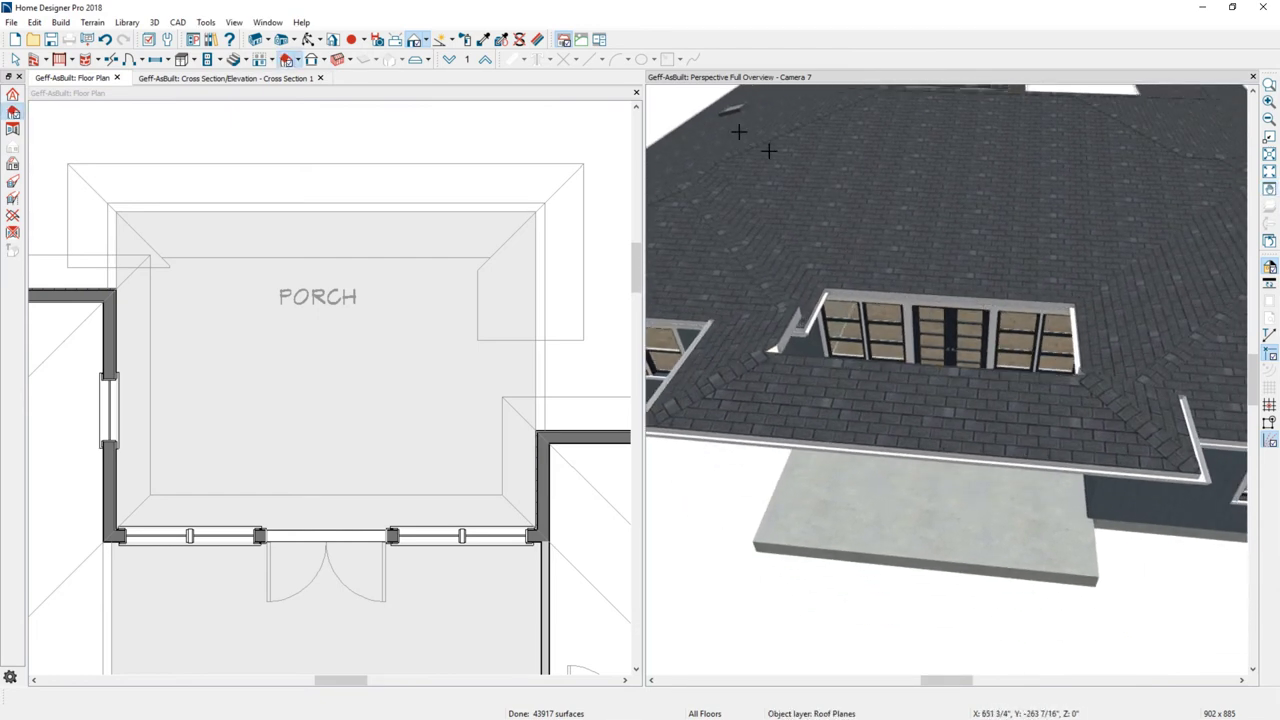
left_click(425, 42)
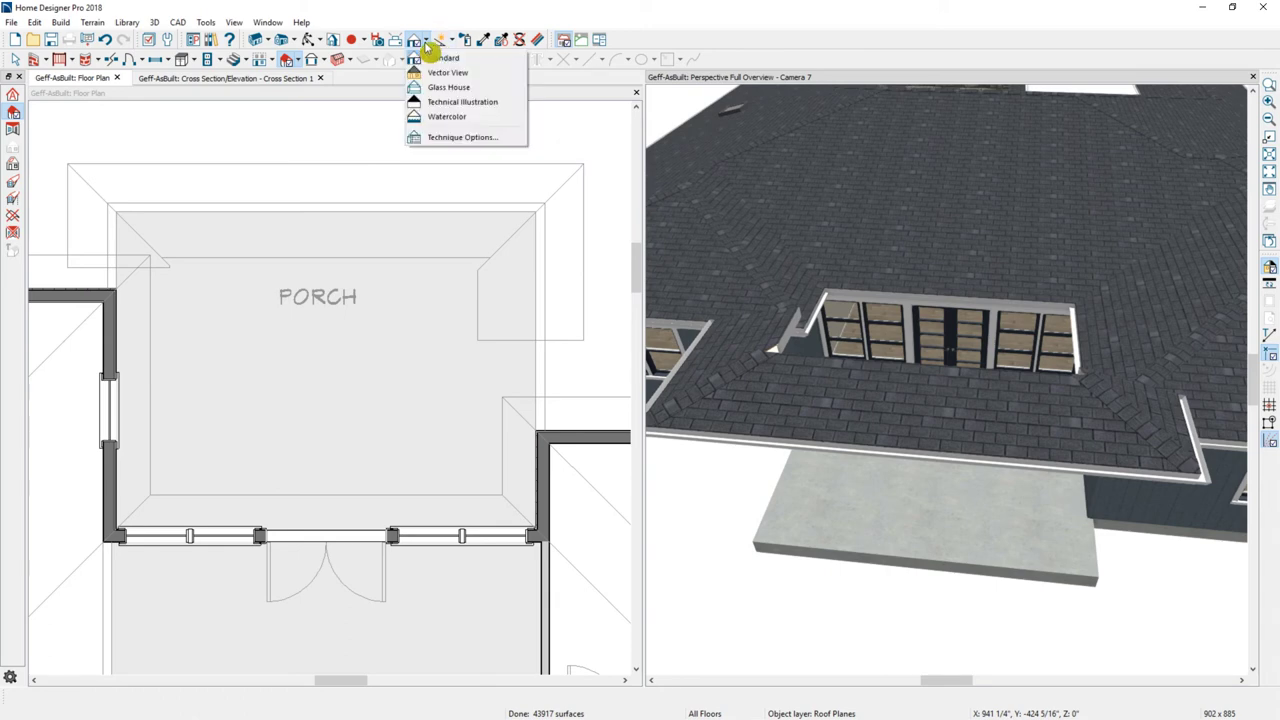
left_click(466, 90)
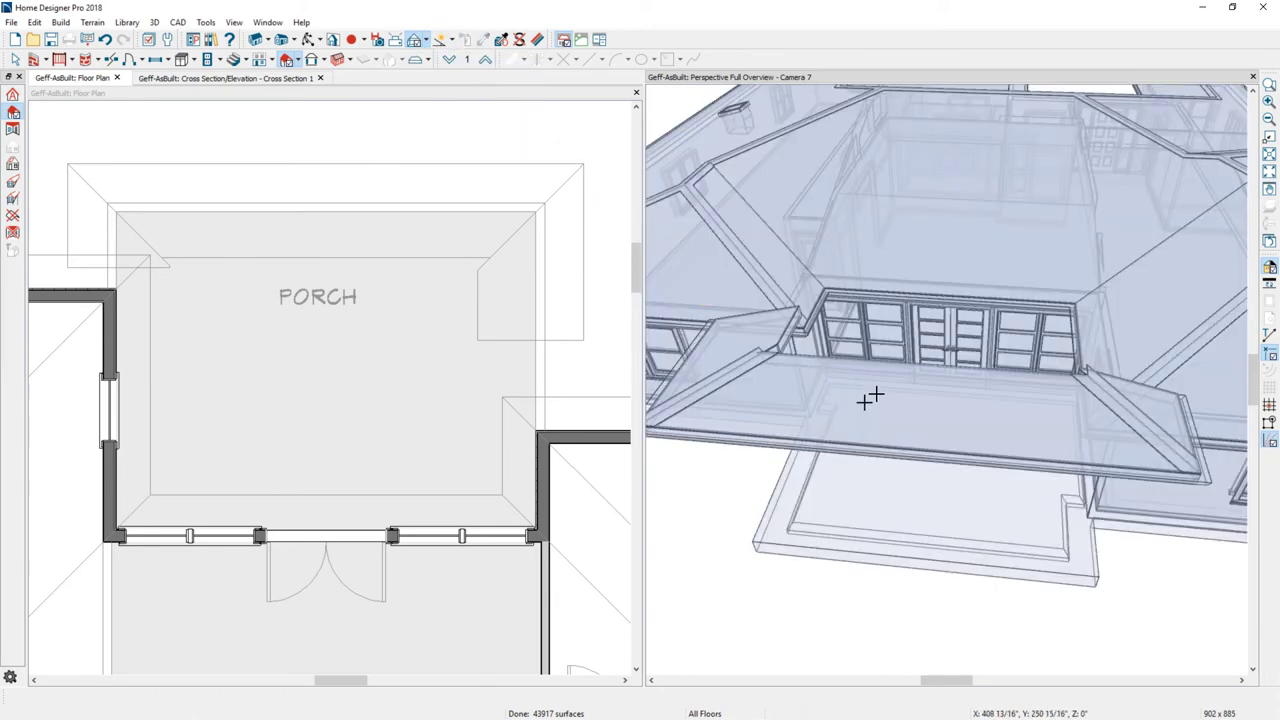
- Extend the upper edge of the outer porch roof plane toward the house until its hips meet in a peak
left_click(876, 395)
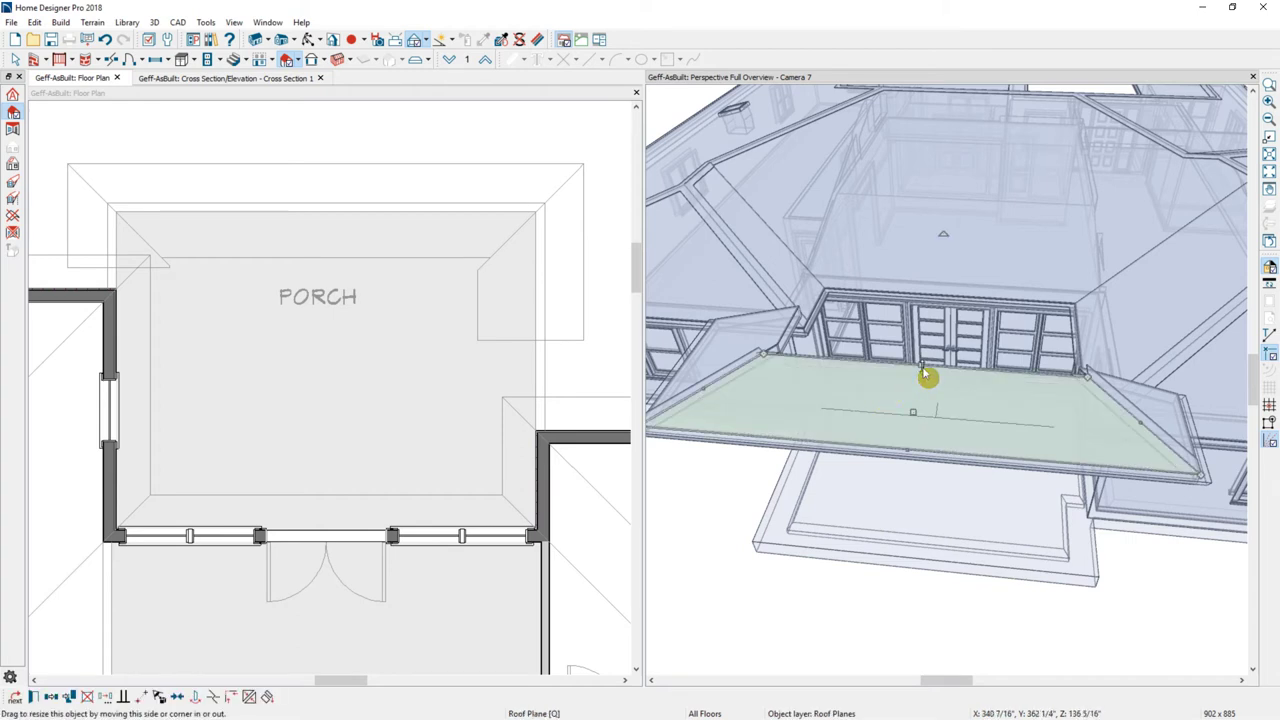
left_click_drag(924, 304, 928, 259)
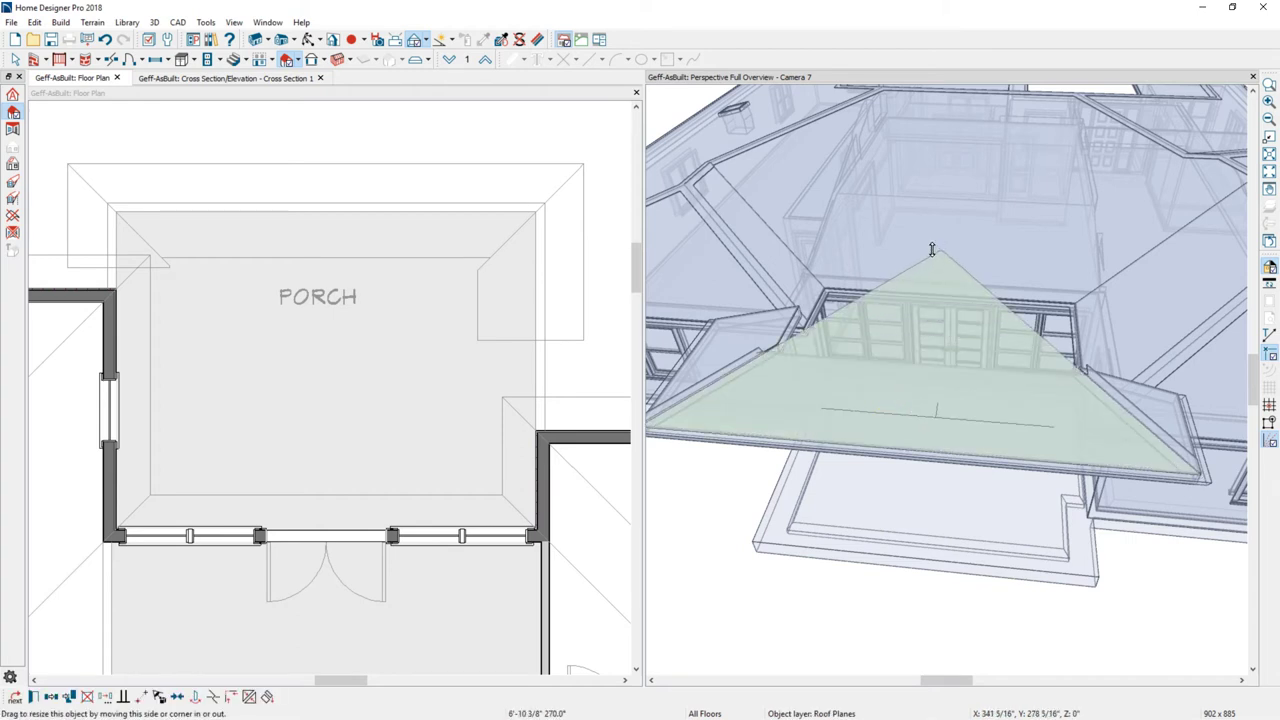
left_click_drag(932, 249, 932, 249)
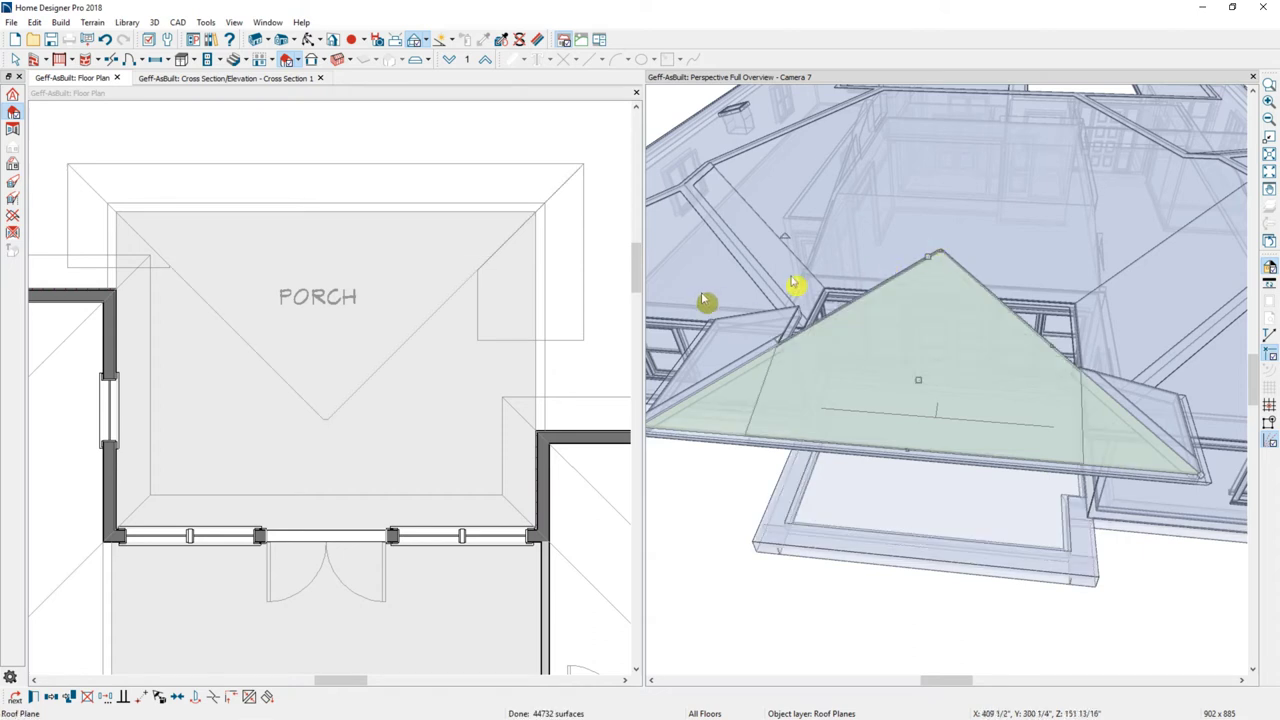
- Extend both side porch roof planes toward the living room to the same depth and join their inner edges along a central ridge
left_click(560, 350)
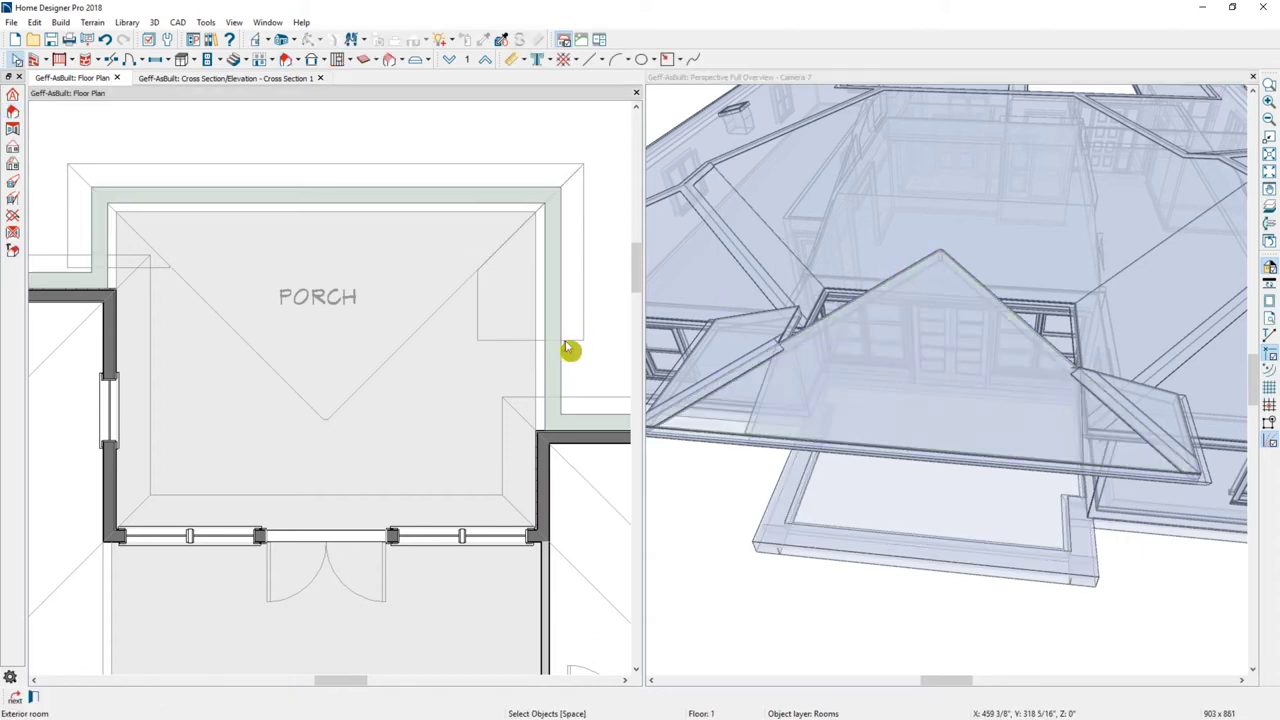
left_click(571, 343)
left_click_drag(571, 343, 331, 445)
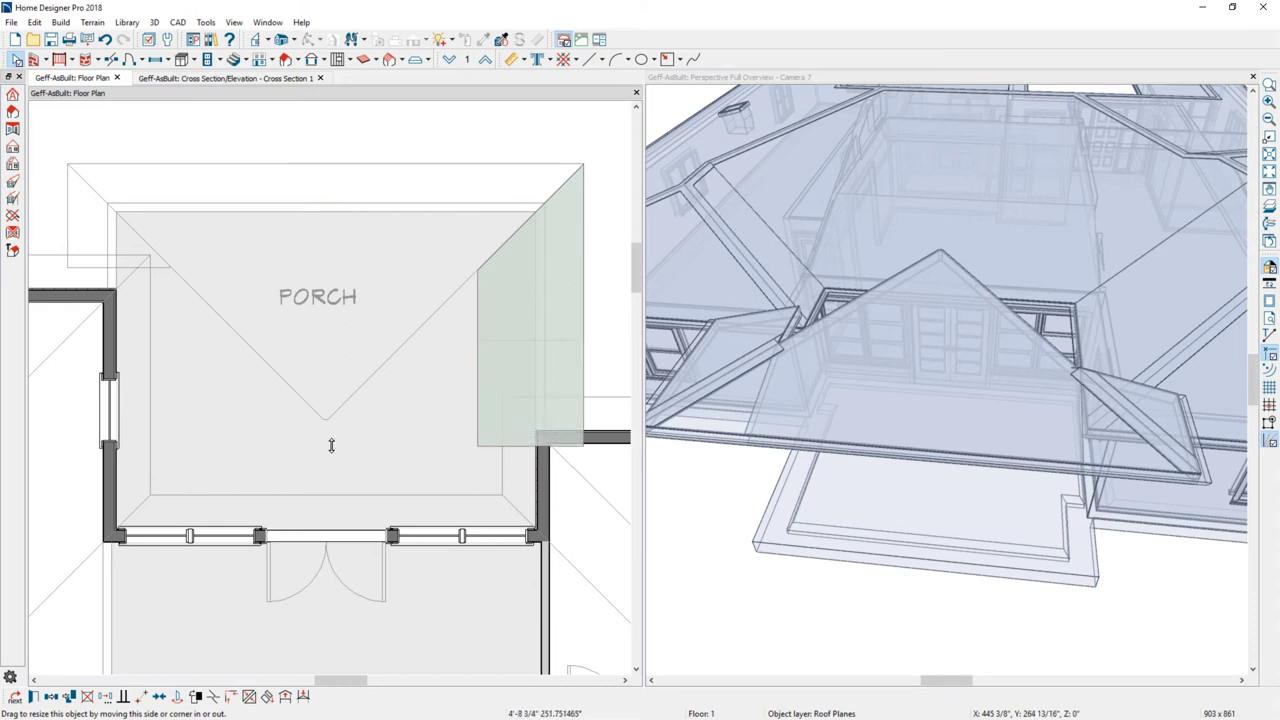
left_click(77, 243)
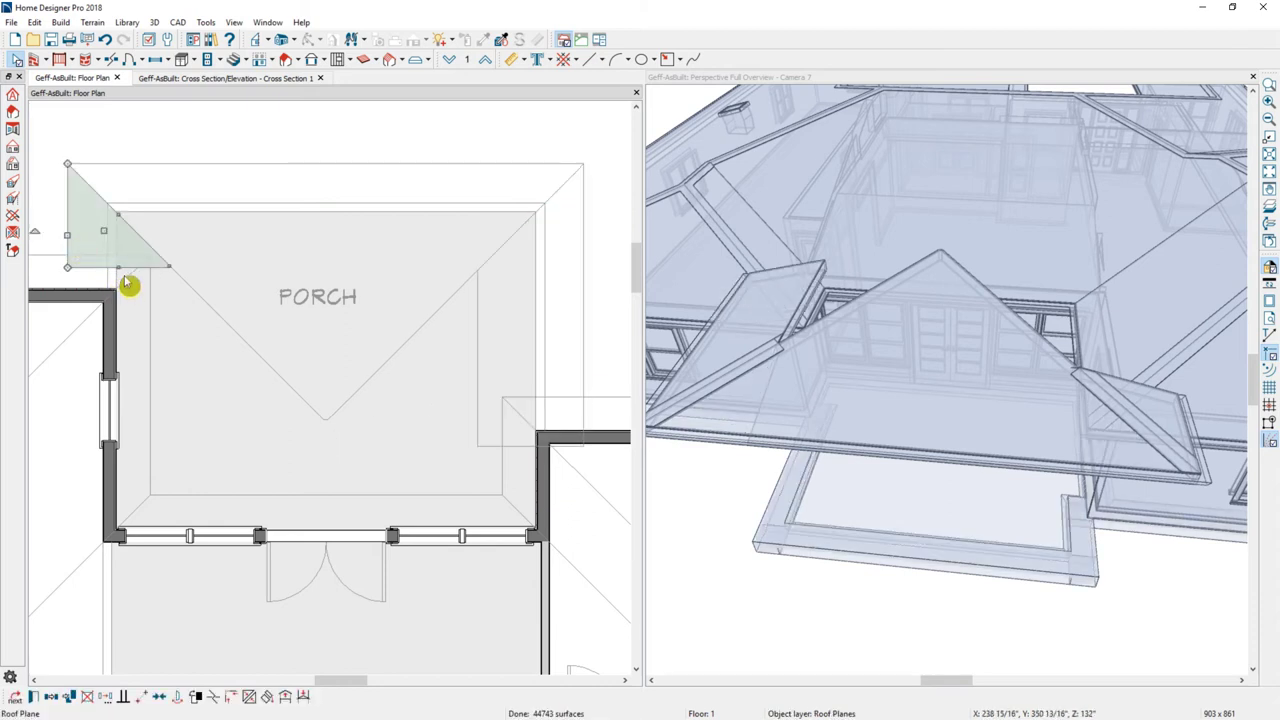
left_click_drag(118, 268, 153, 446)
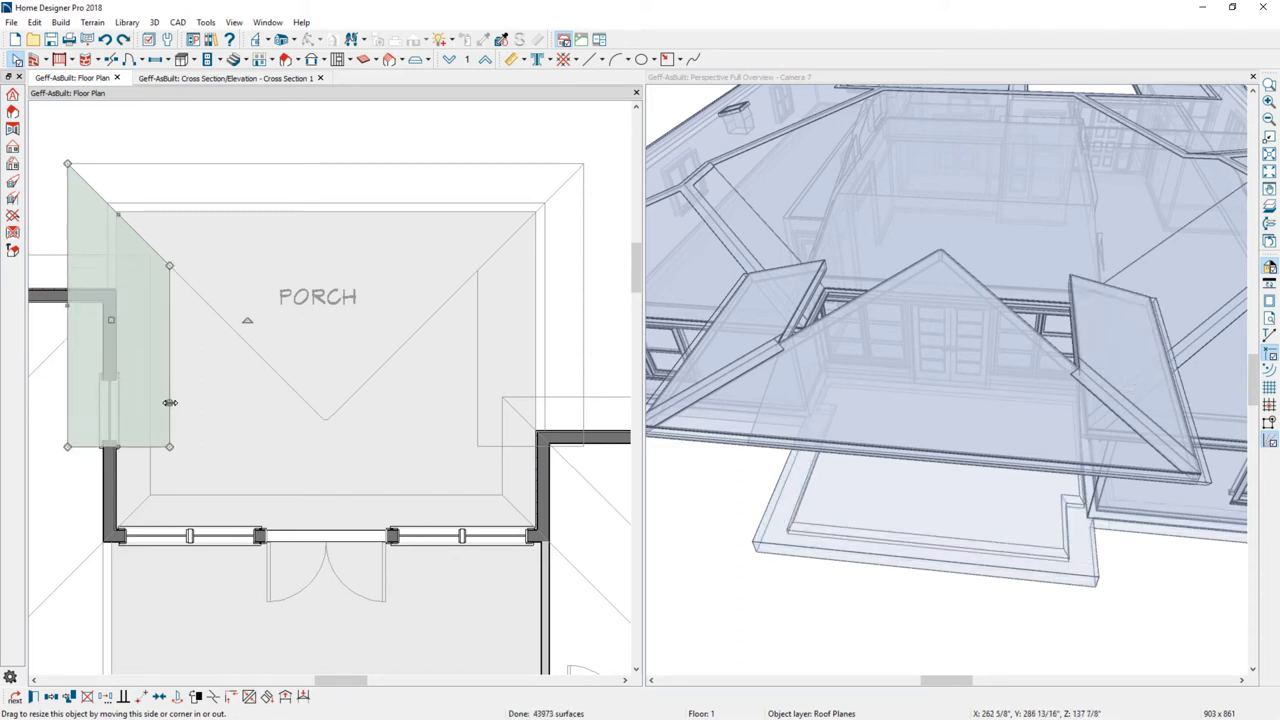
left_click(250, 700)
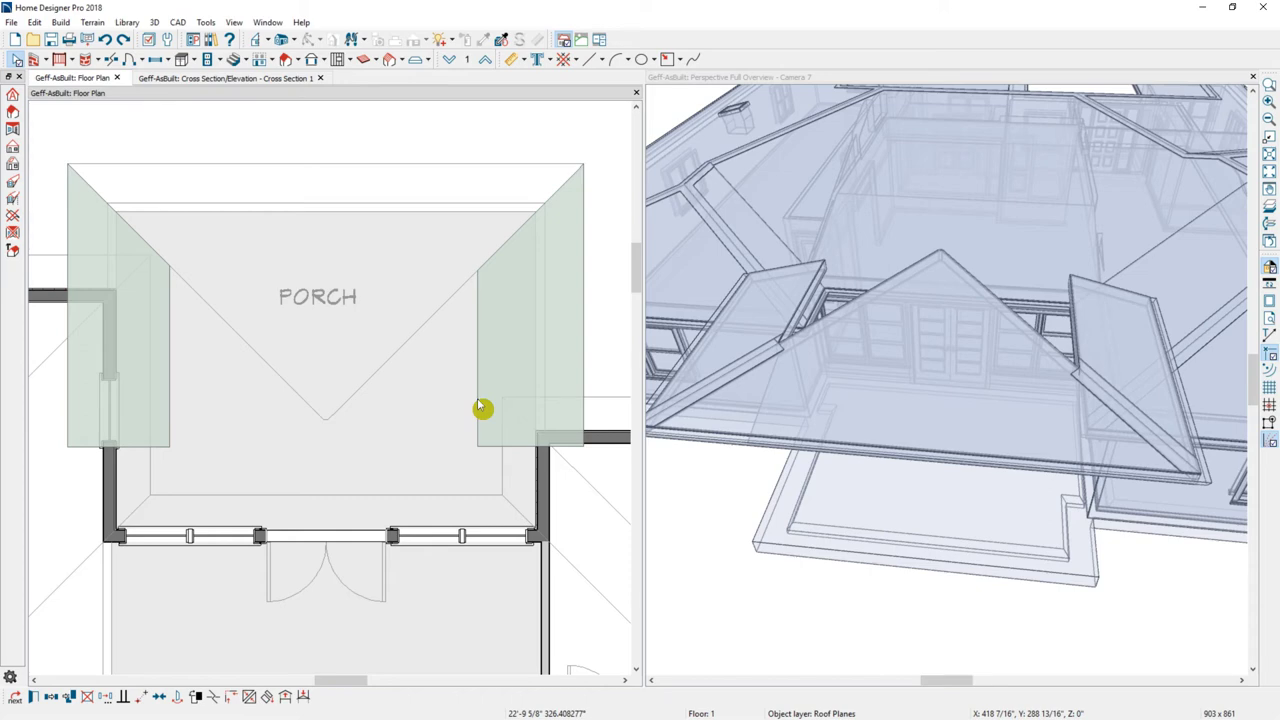
left_click(478, 402)
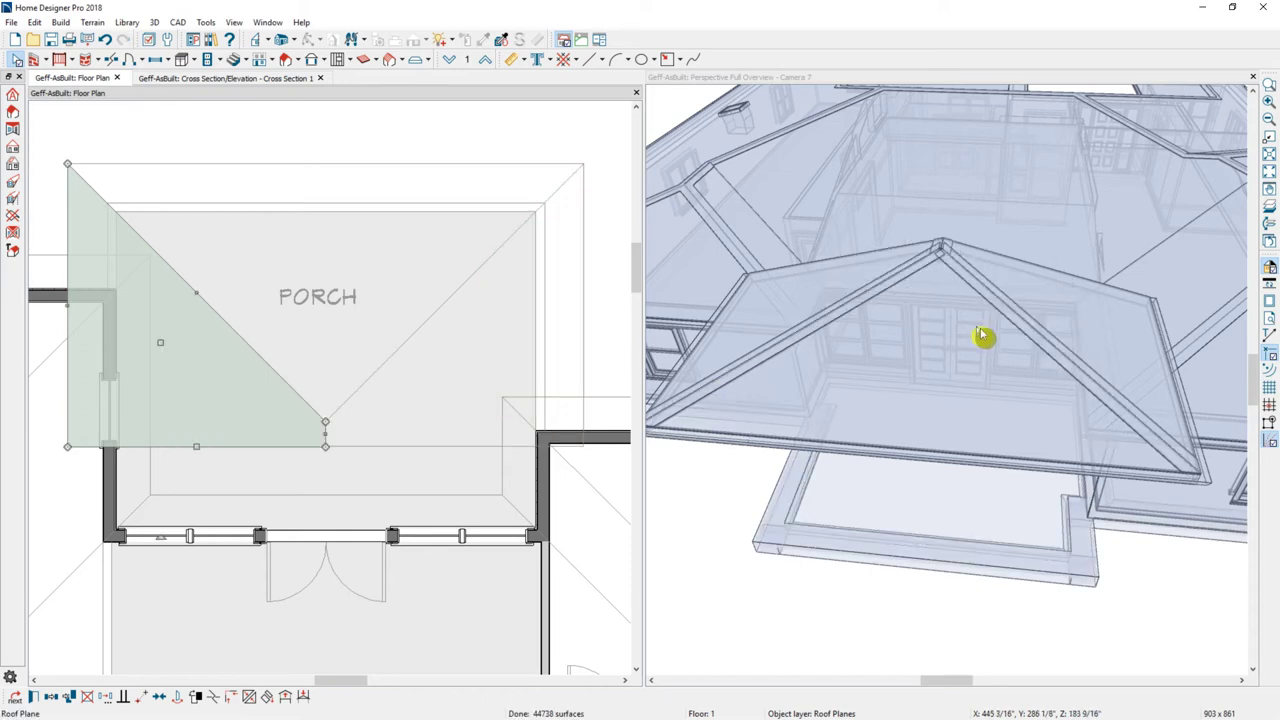
- Extend the house-side edge of one side porch roof plane farther toward the main roof in the Glass House overview
middle_click_drag(1000, 348, 834, 351)
left_click(843, 351)
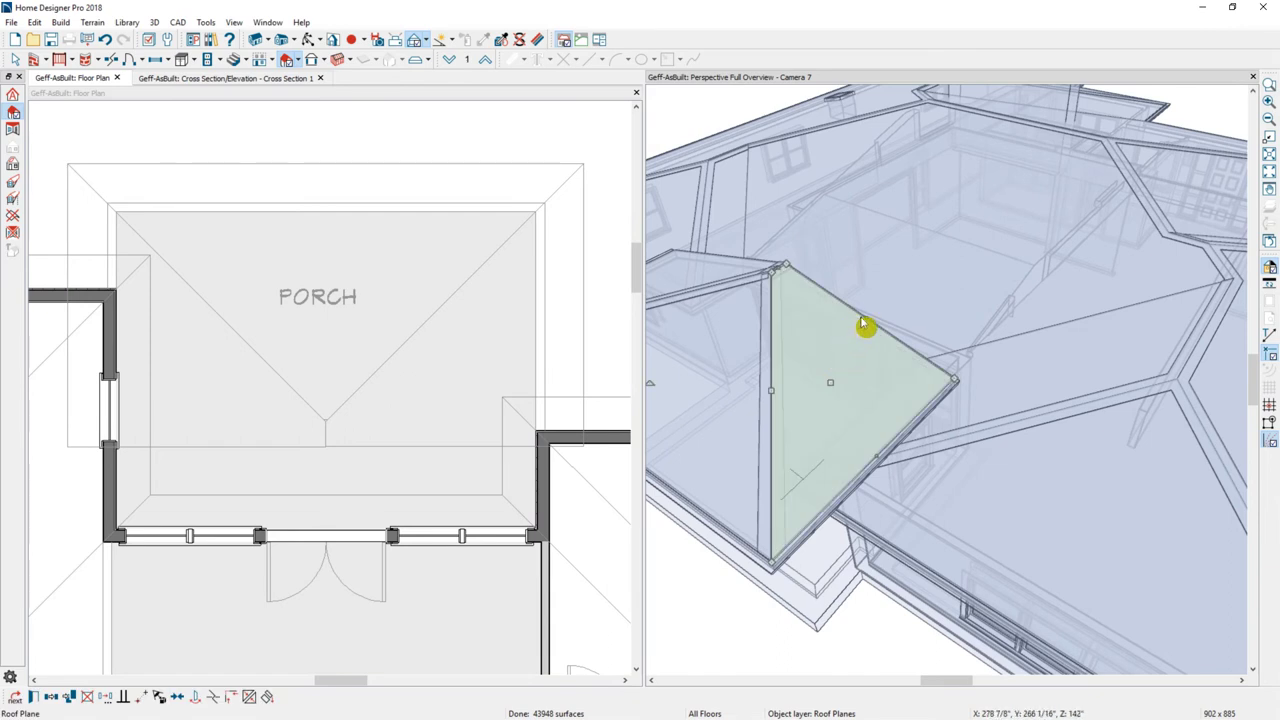
left_click_drag(858, 324, 920, 316)
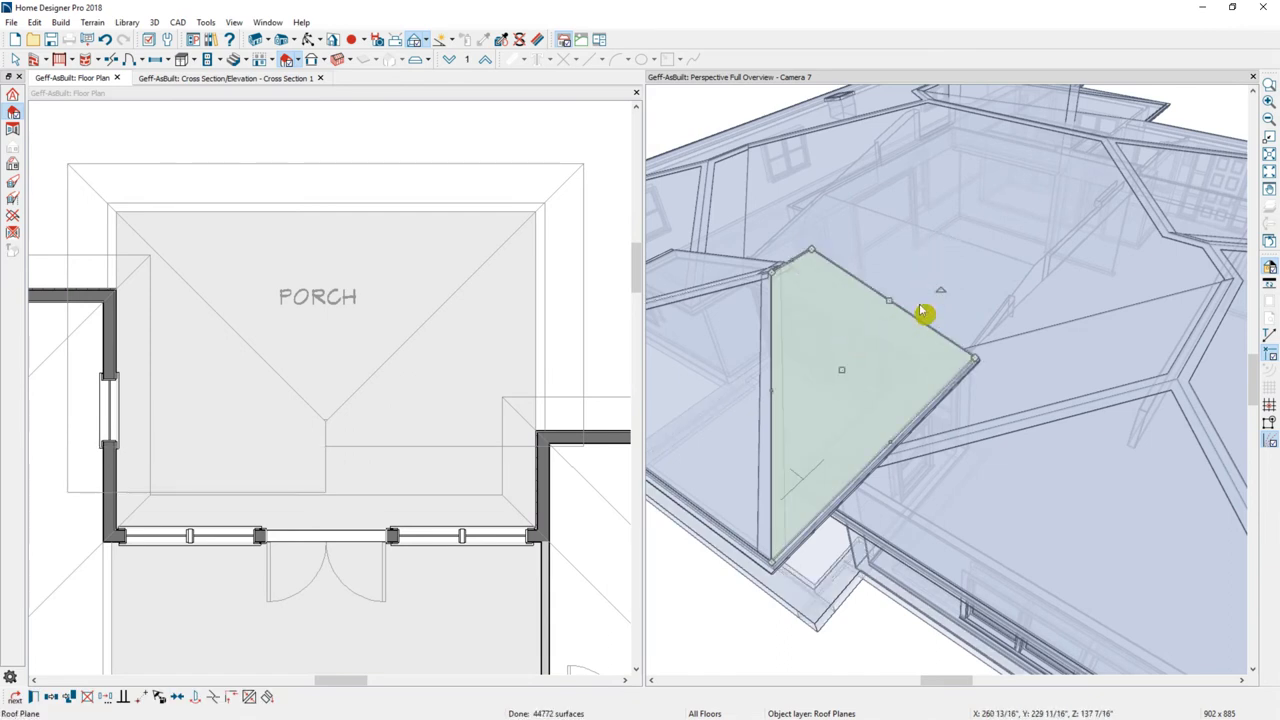
- Examine how the porch roof planes relate to the main roof plane over the living room in the overview and floor plan
mouse_move(923, 357)
middle_mouse_down()
mouse_move(831, 332)
mouse_move(923, 386)
mouse_move(934, 372)
middle_mouse_up()
left_click(934, 372)
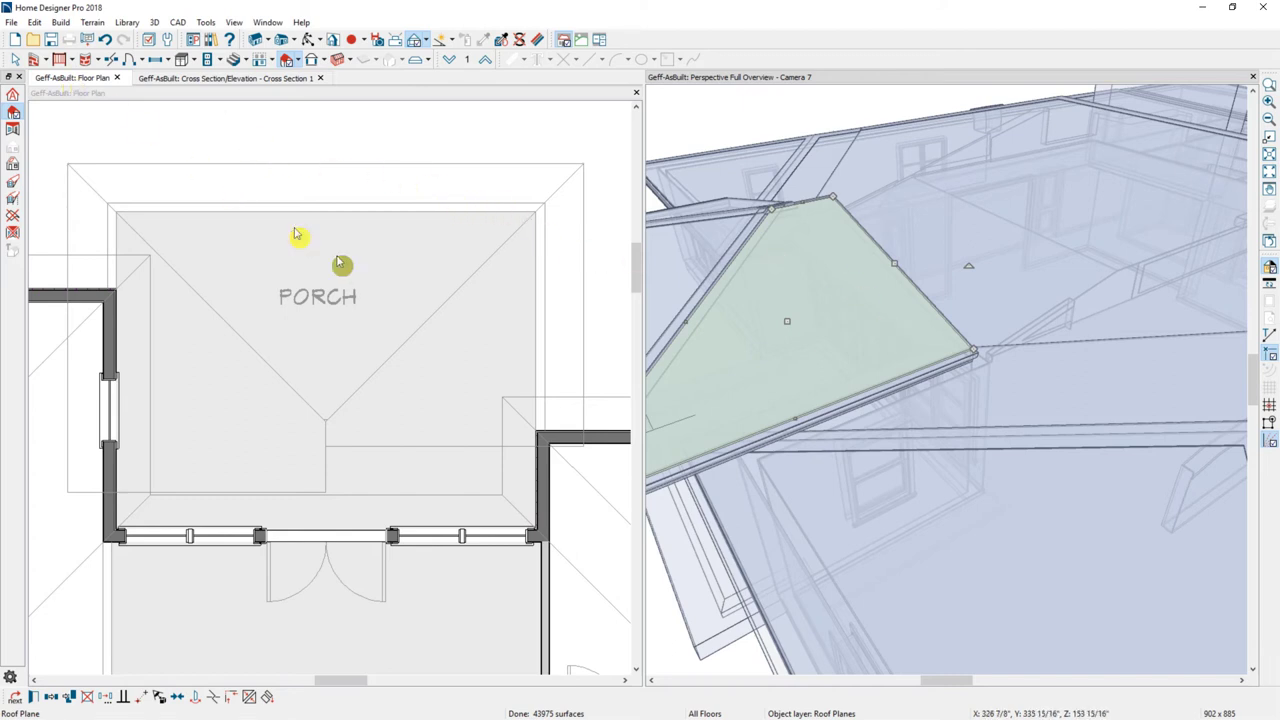
left_click(342, 264)
scroll(340, 274, "down", 2)
middle_click_drag(338, 344, 373, 253)
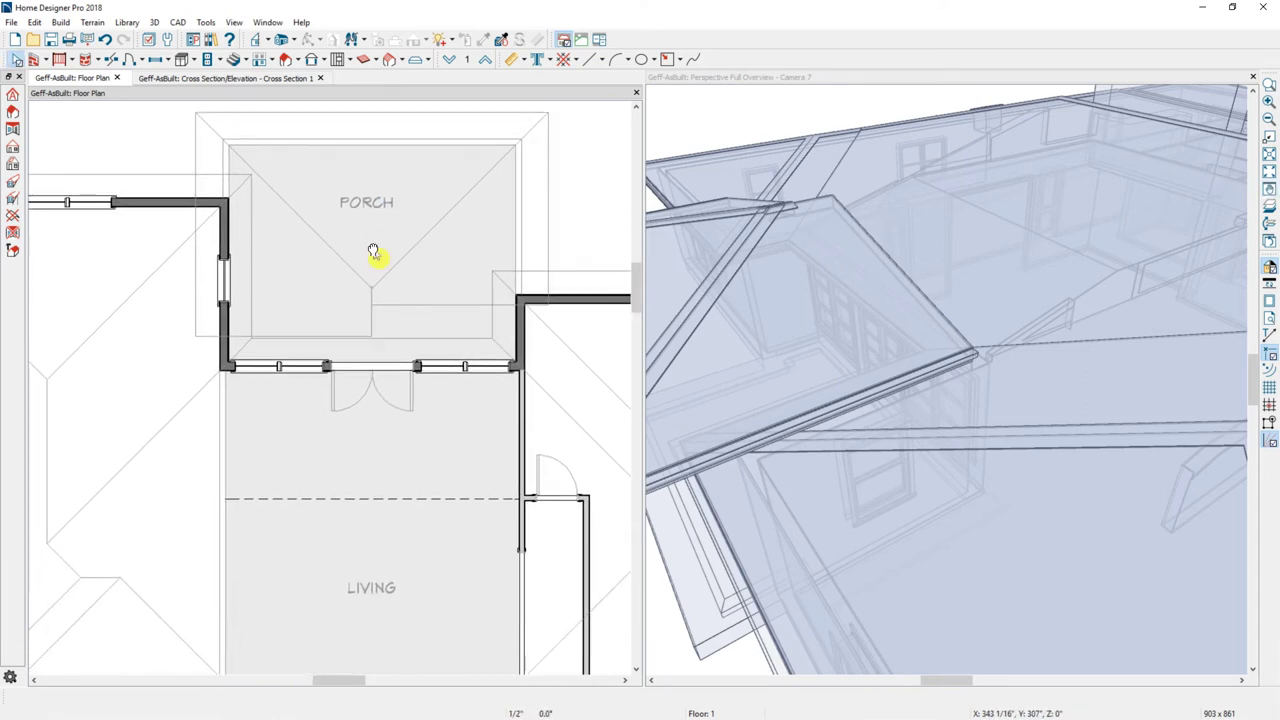
left_click(167, 447)
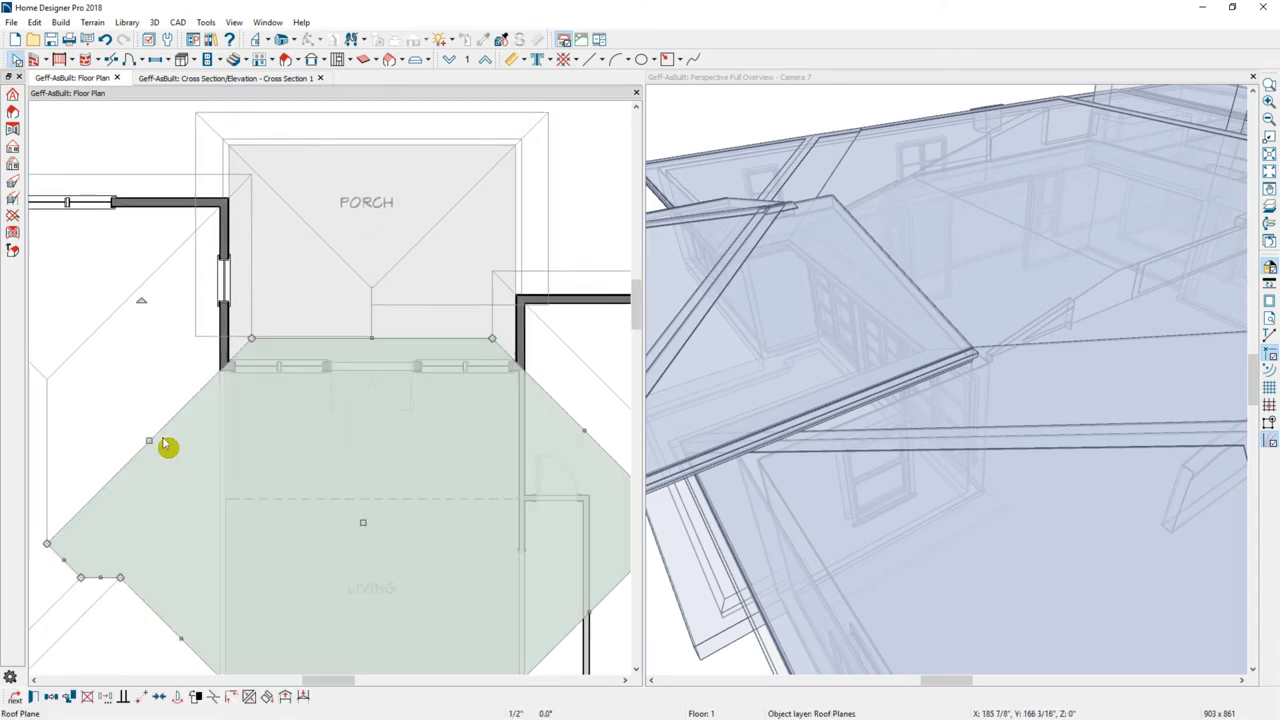
scroll(167, 447, "down", 1)
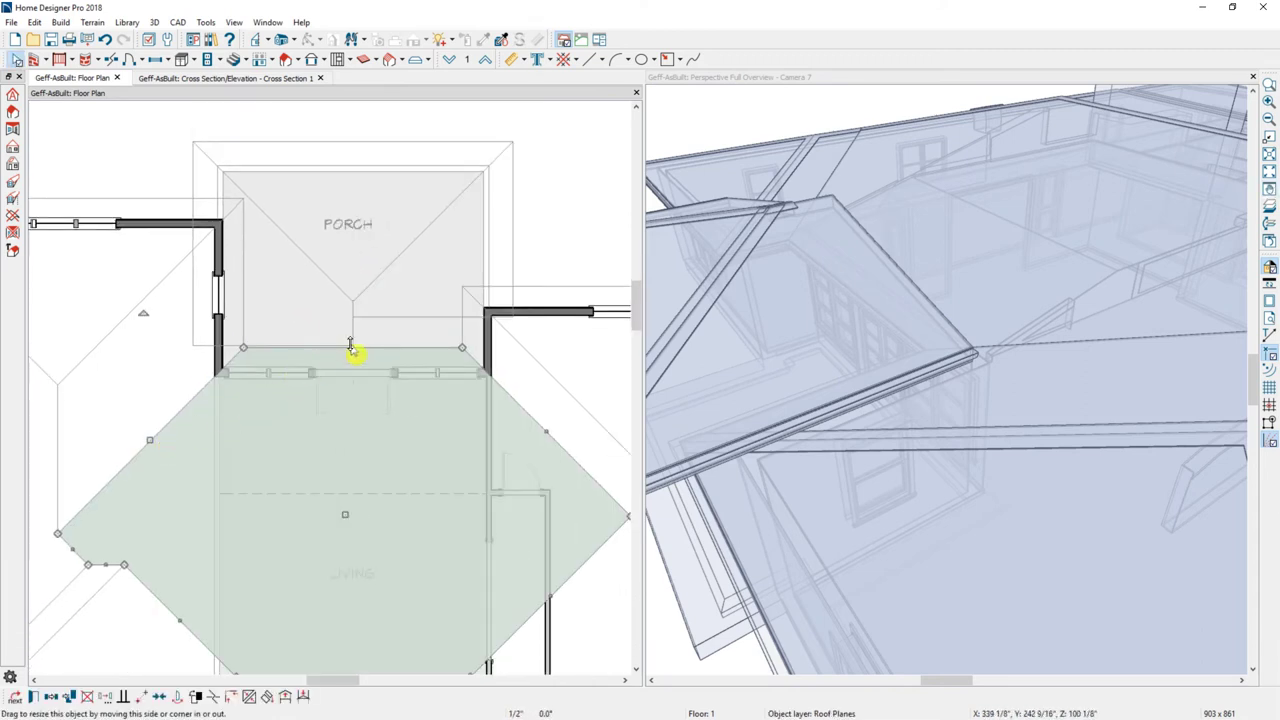
scroll(345, 380, "down", 3)
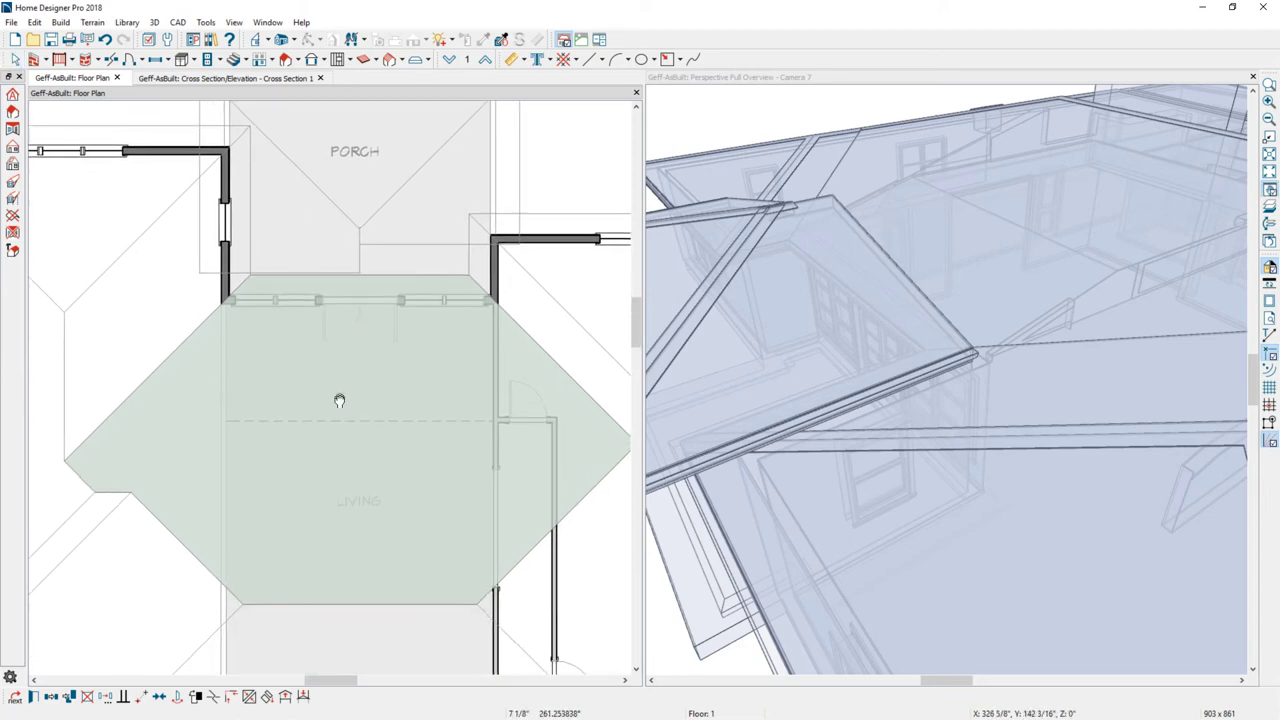
scroll(337, 400, "up", 1)
- Enable Automatically Place Roof Intersection Points in the Architectural preferences
left_click(37, 22)
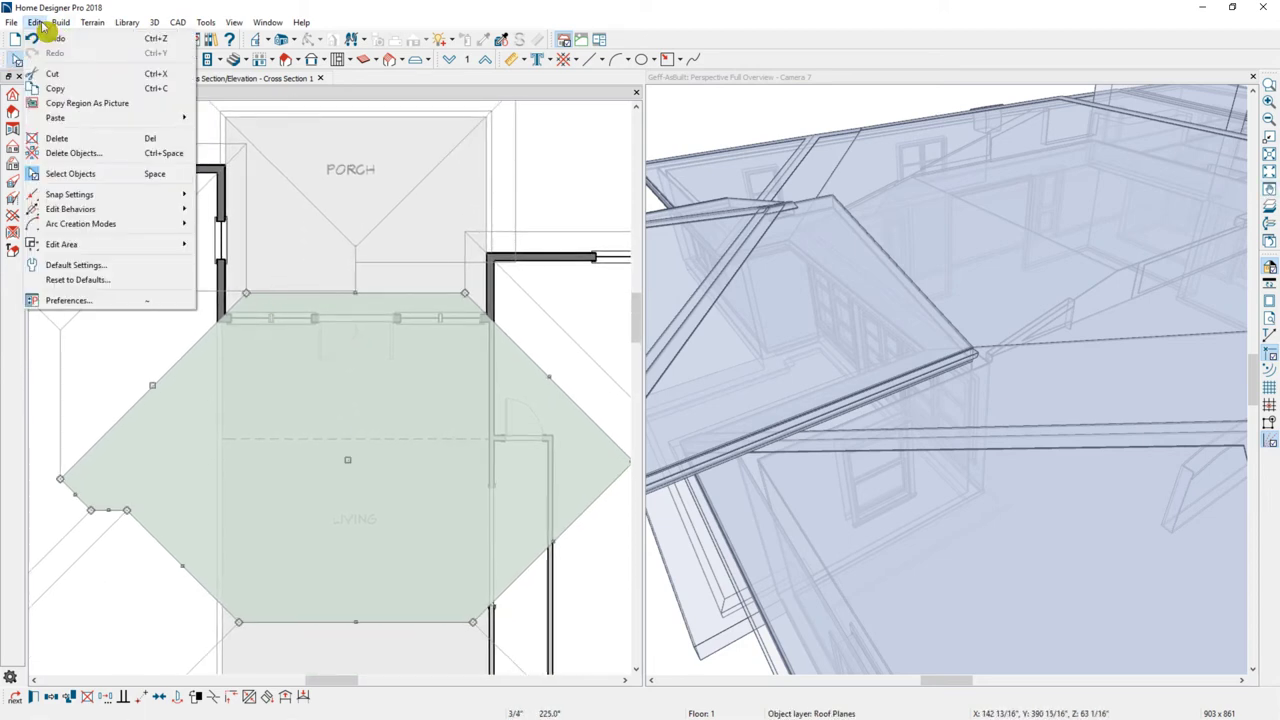
left_click(78, 301)
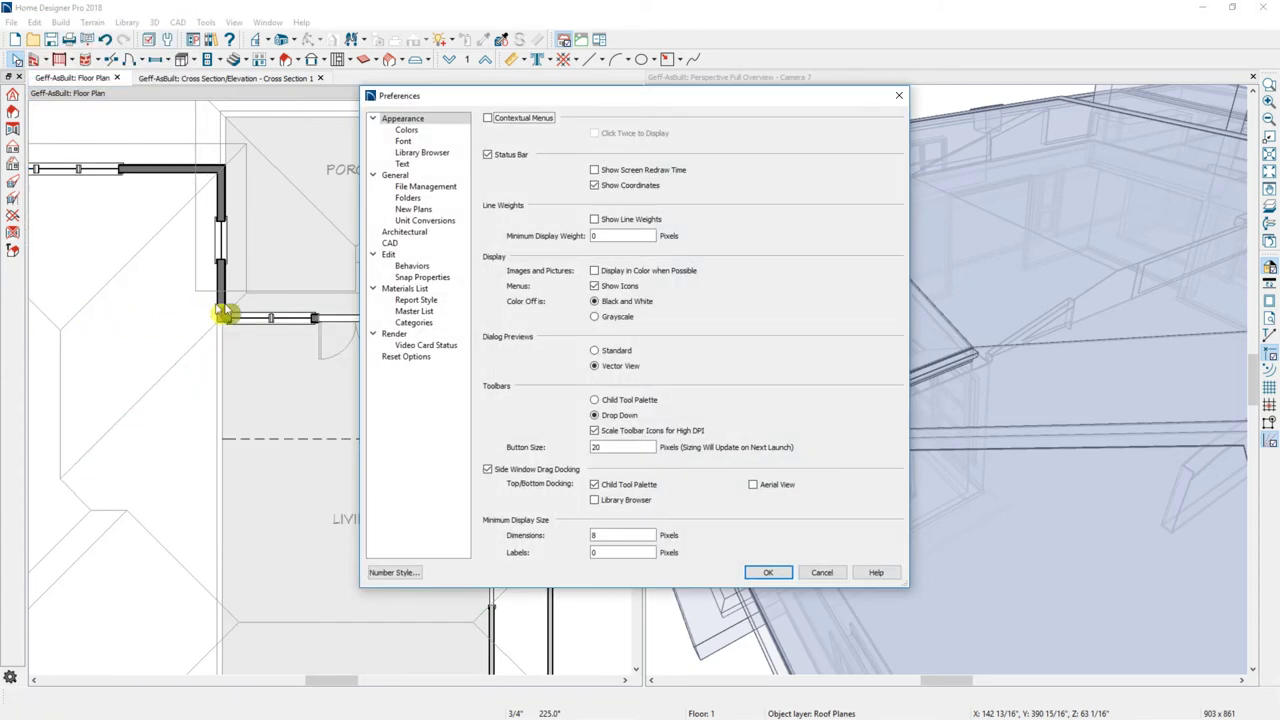
left_click(410, 233)
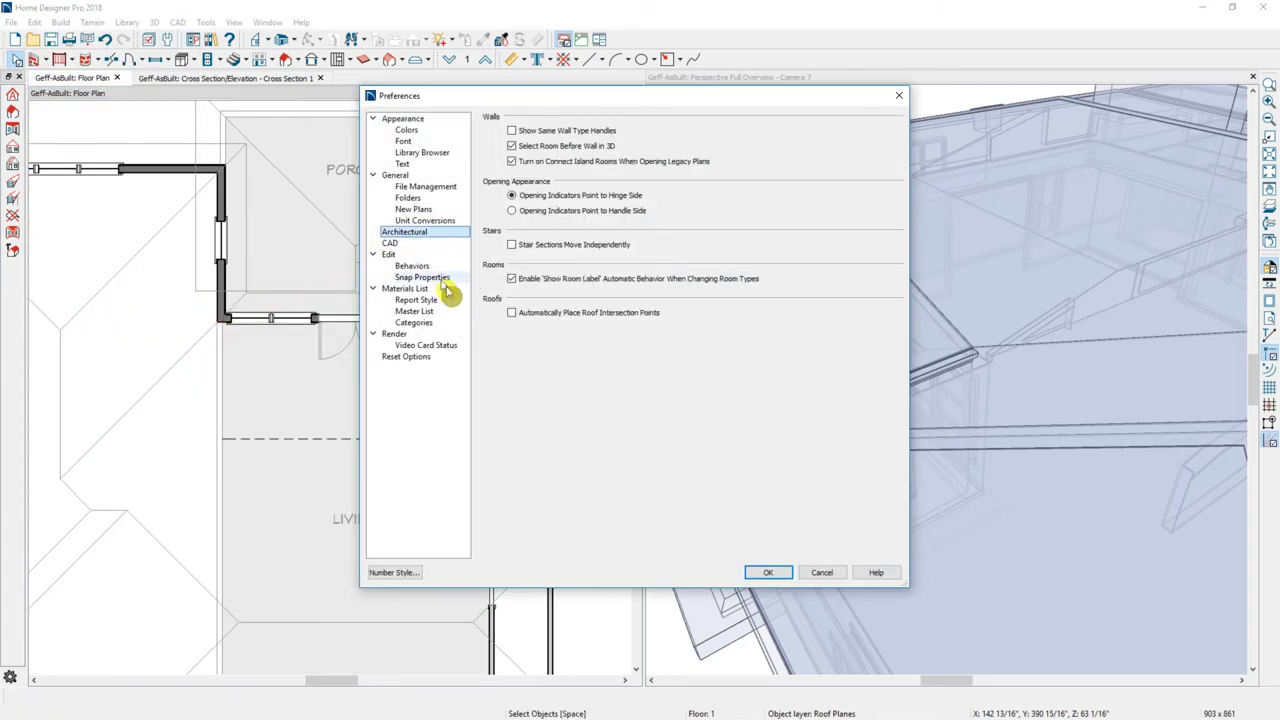
left_click(518, 318)
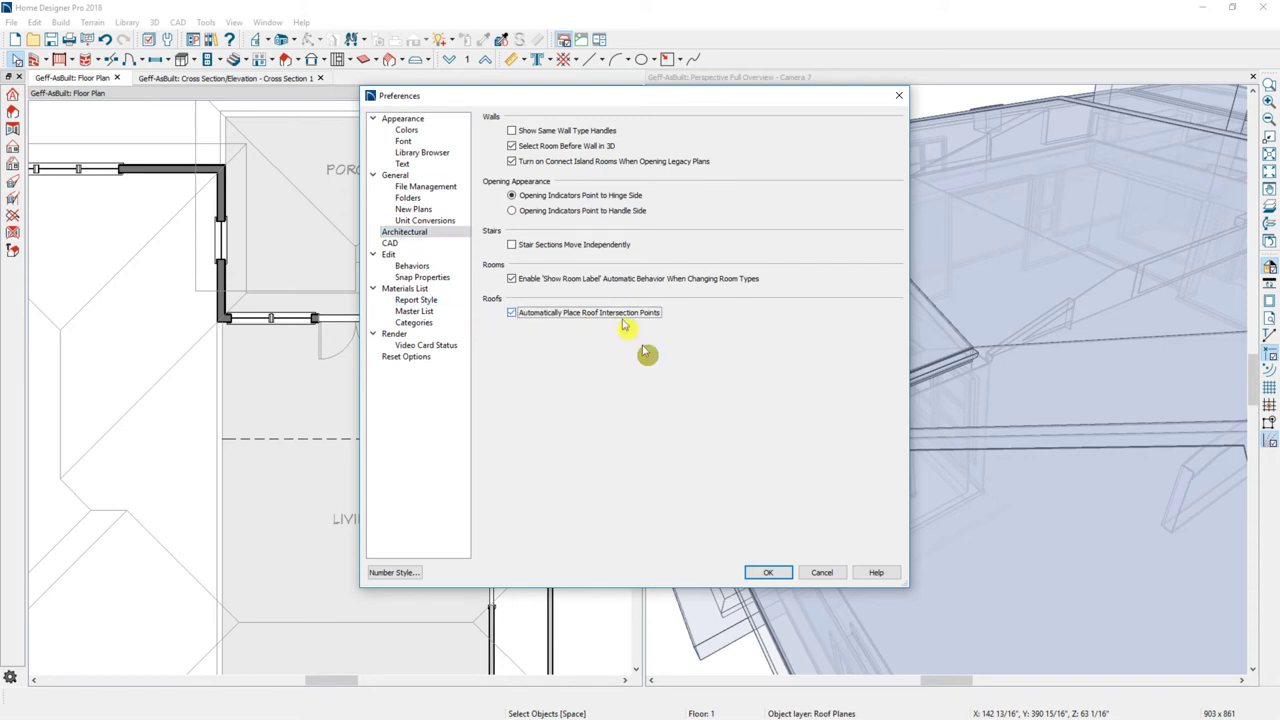
left_click(760, 572)
- Generate an intersection point over the living room where the porch ridge line meets the main roof plane
left_click(440, 631)
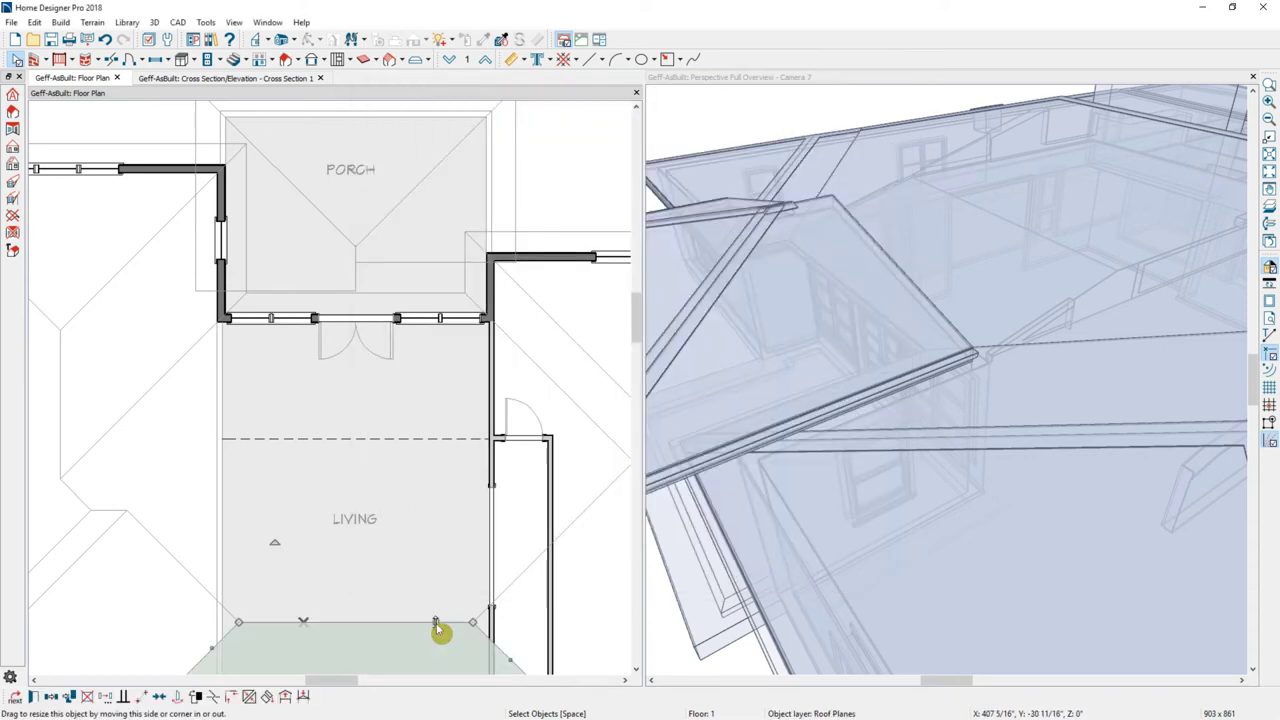
left_click(512, 597)
left_click(512, 597)
left_click(380, 622)
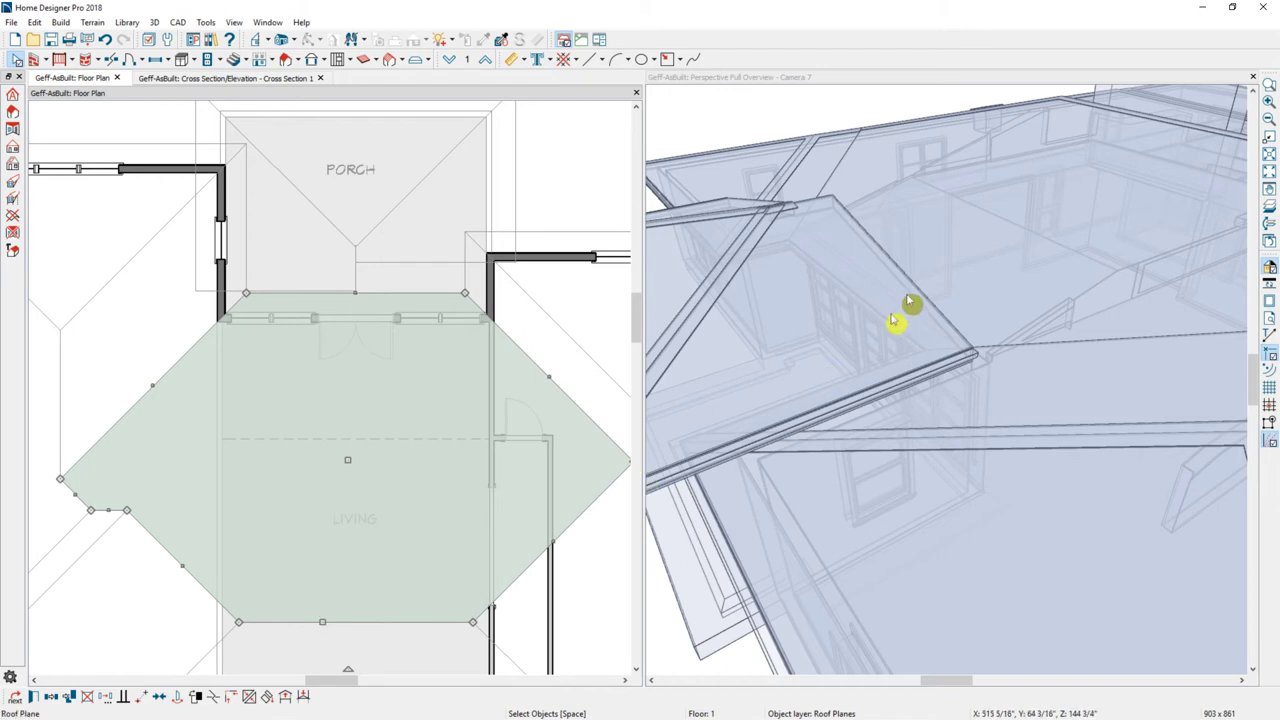
middle_click_drag(894, 314, 849, 354)
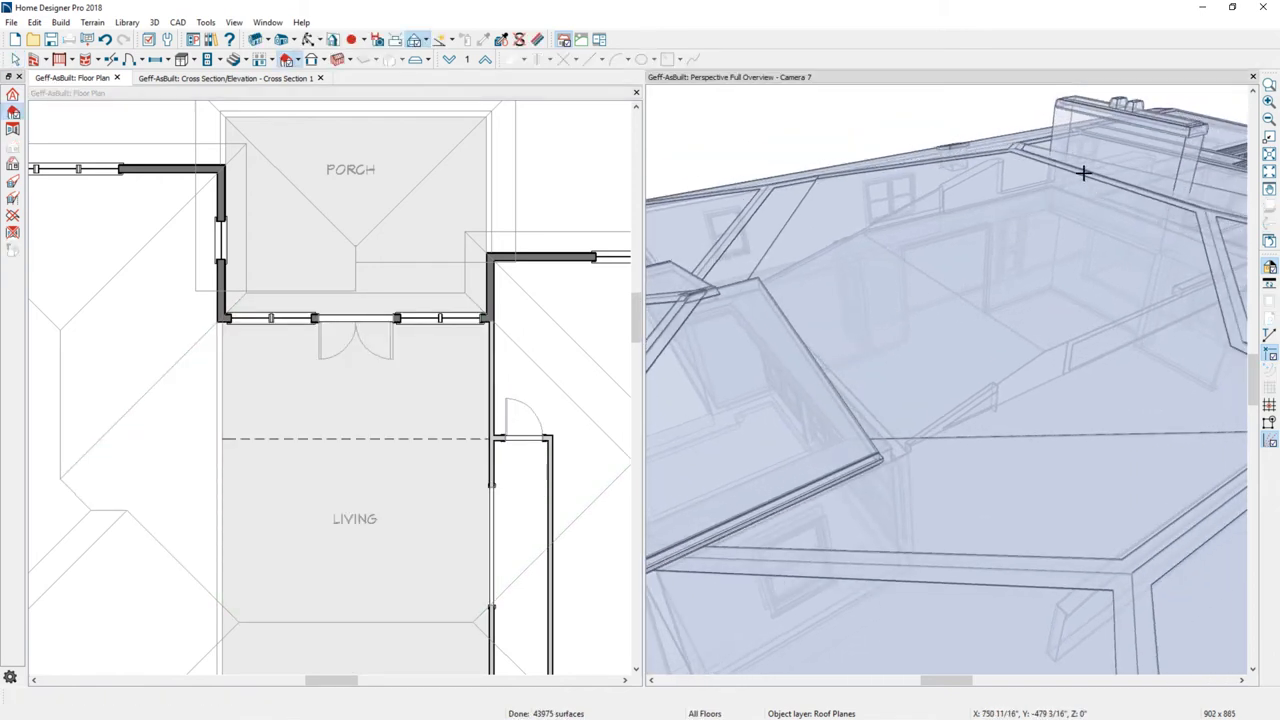
left_click(434, 488)
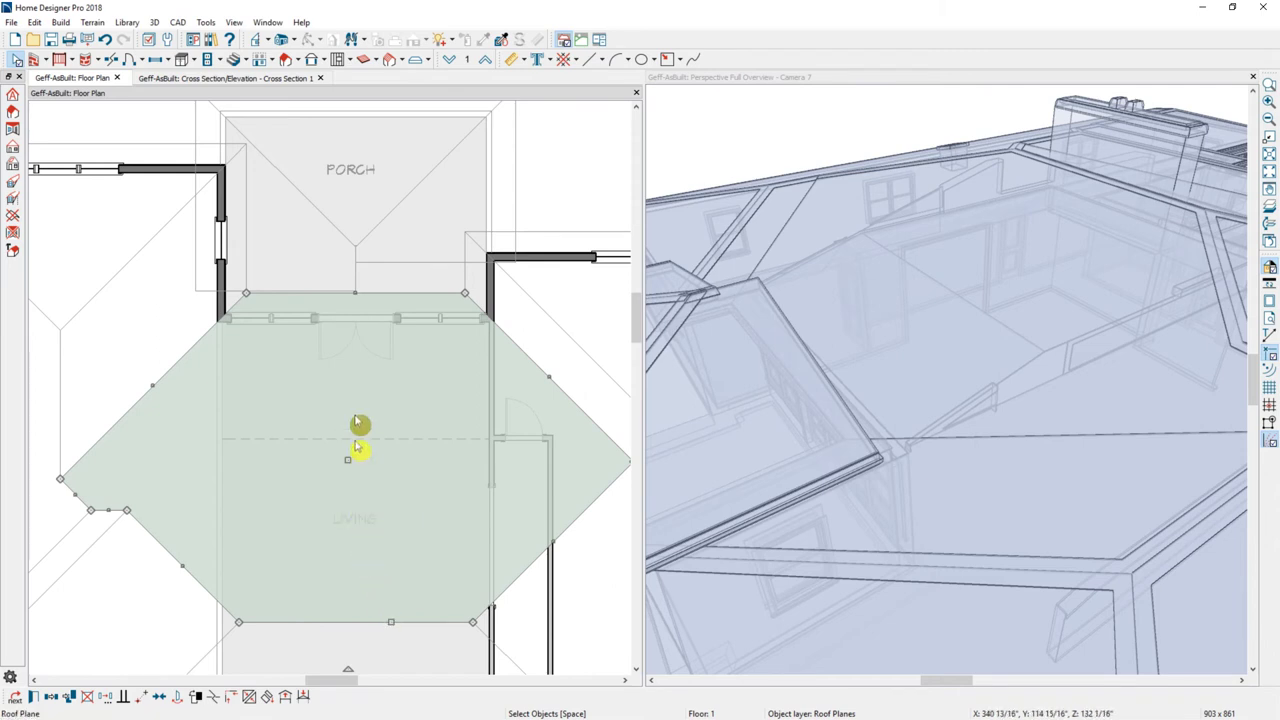
left_click(355, 282)
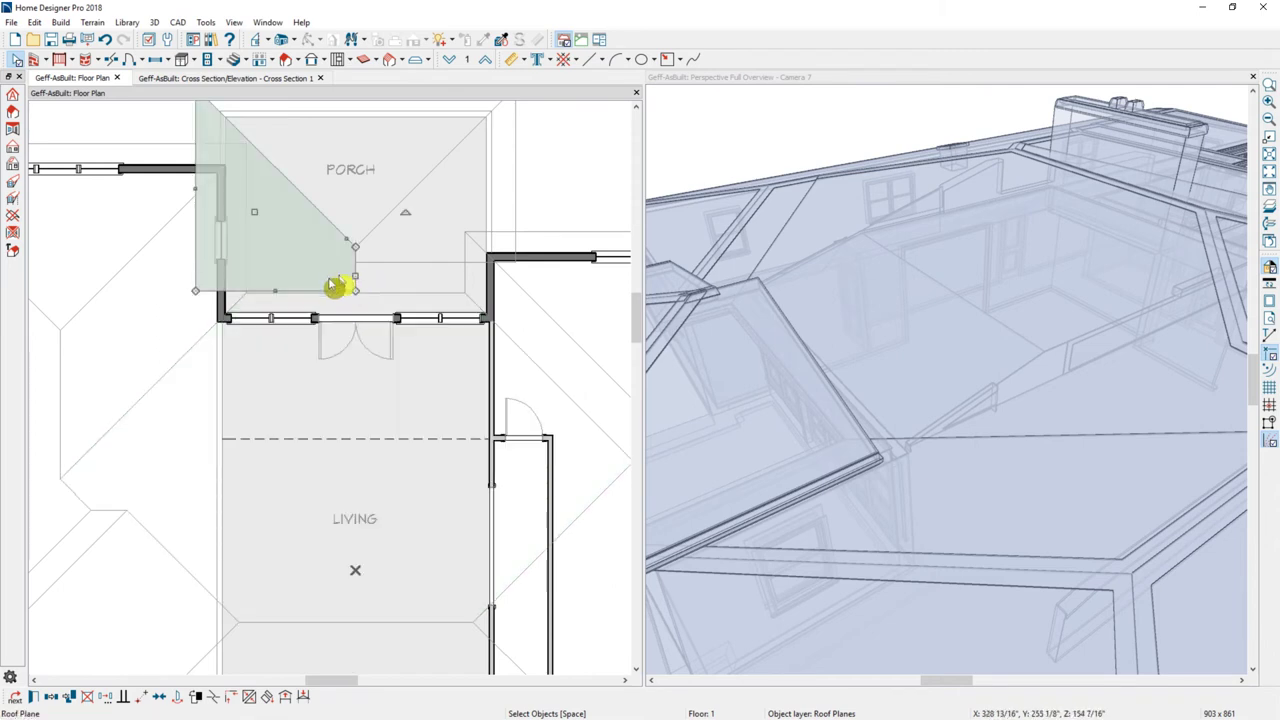
- Extend both side porch roof planes so their inner corners meet at the ridge intersection point over the living room
left_click_drag(277, 291, 356, 569)
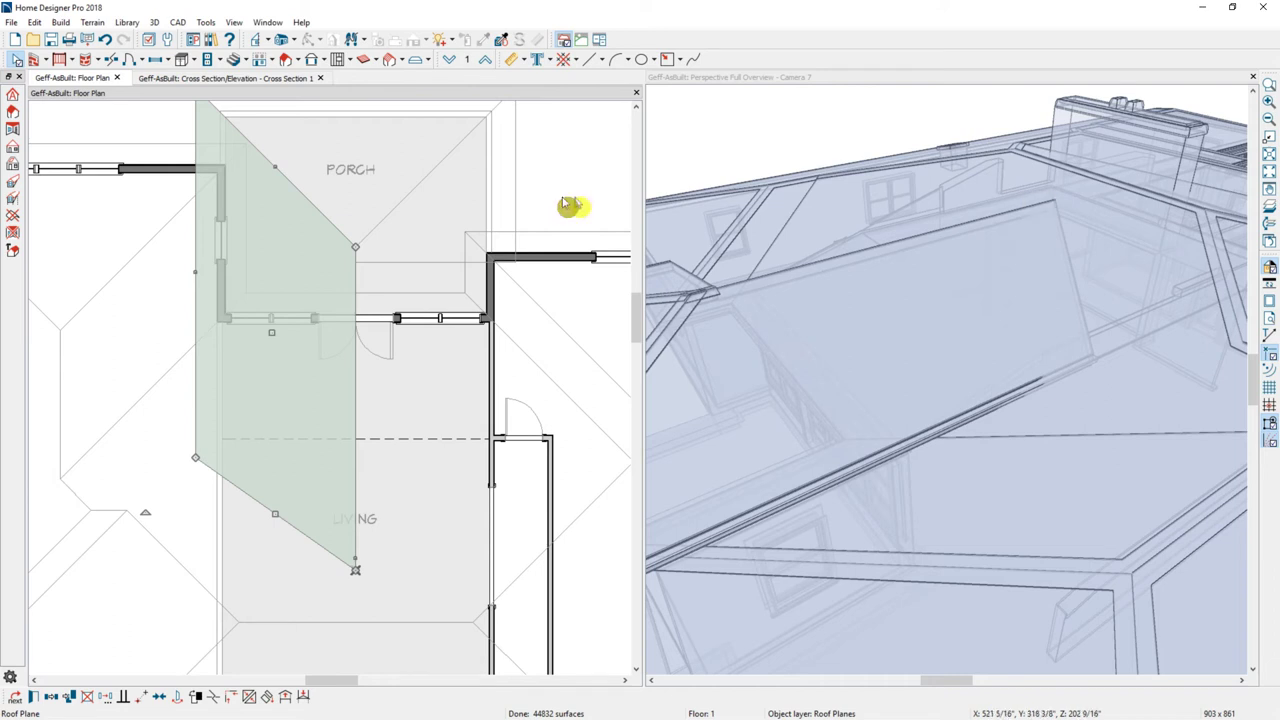
left_click(520, 195)
left_click(449, 260)
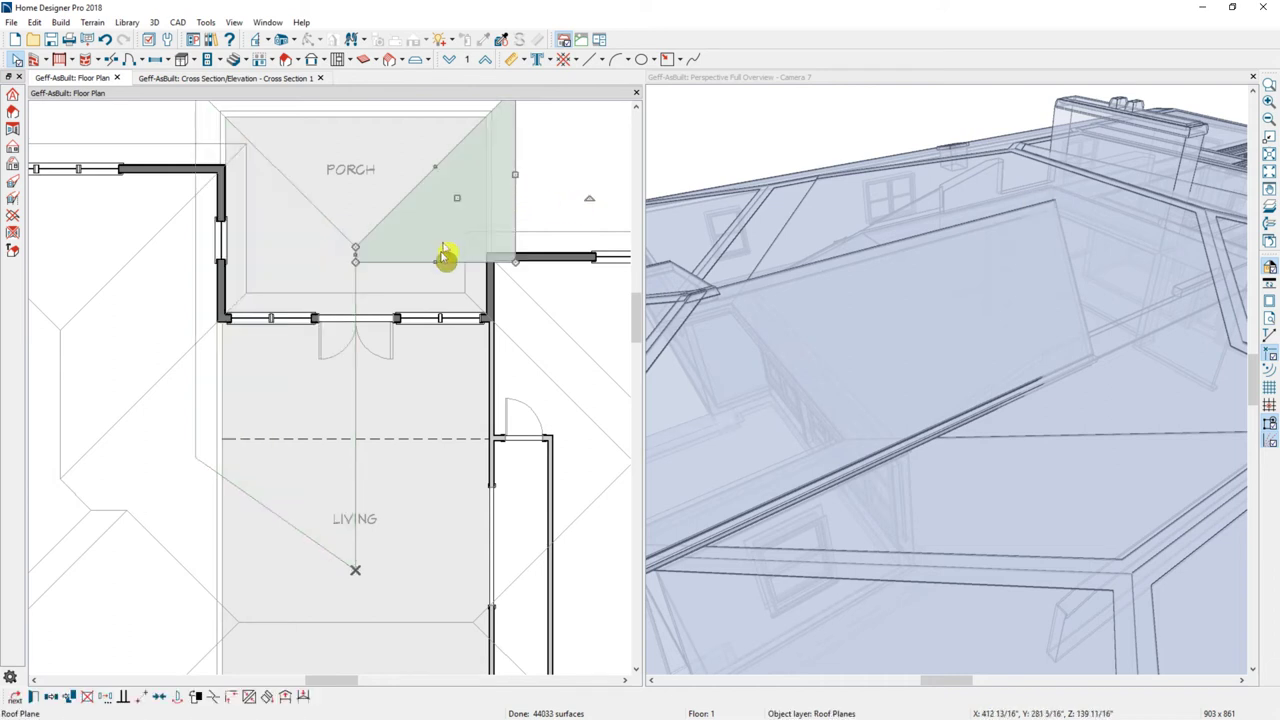
left_click_drag(434, 274, 347, 570)
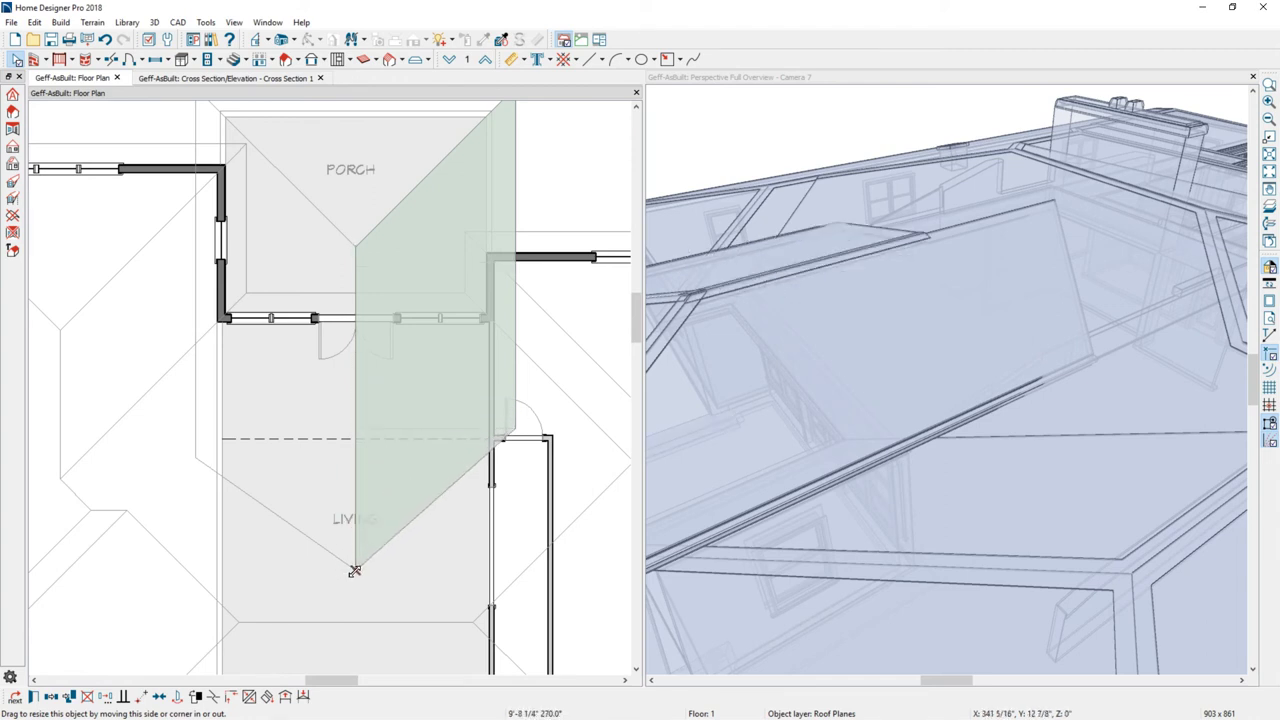
left_click_drag(355, 570, 355, 570)
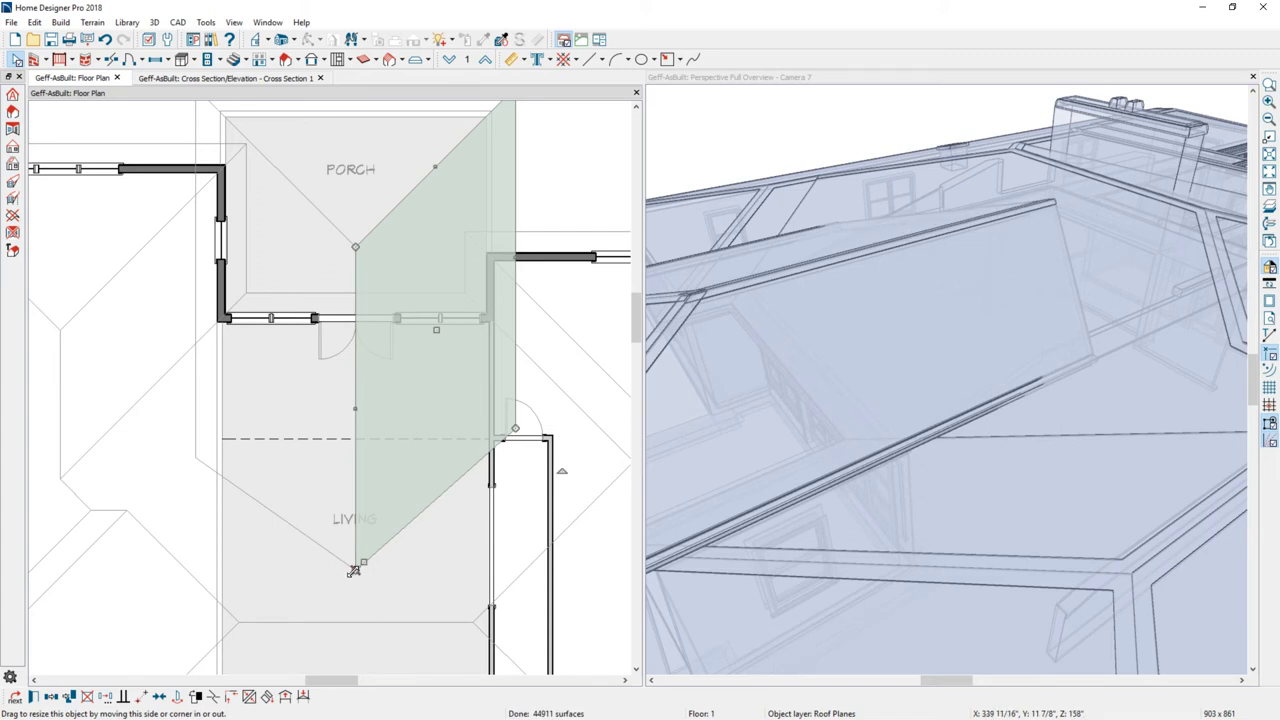
- Generate the intersection point for the left porch roof plane's eave and the main roof, and move the plane's outer corner onto it
left_click(197, 485)
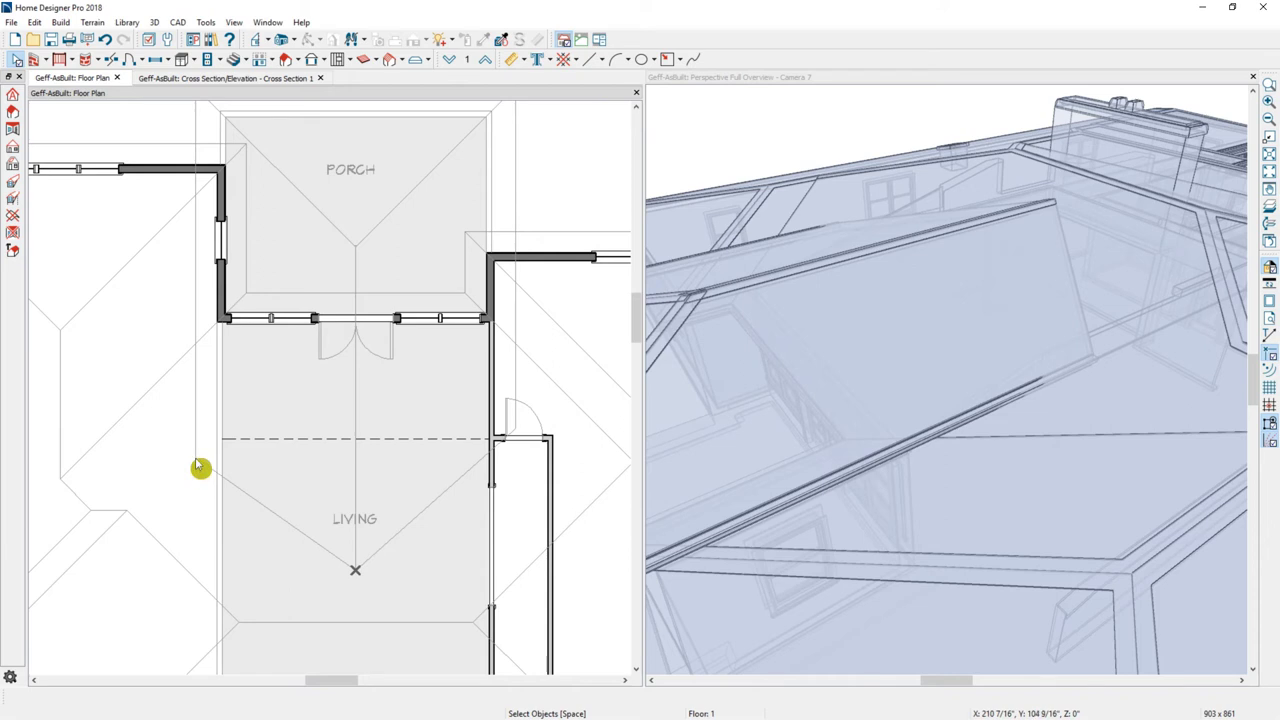
left_click(74, 493)
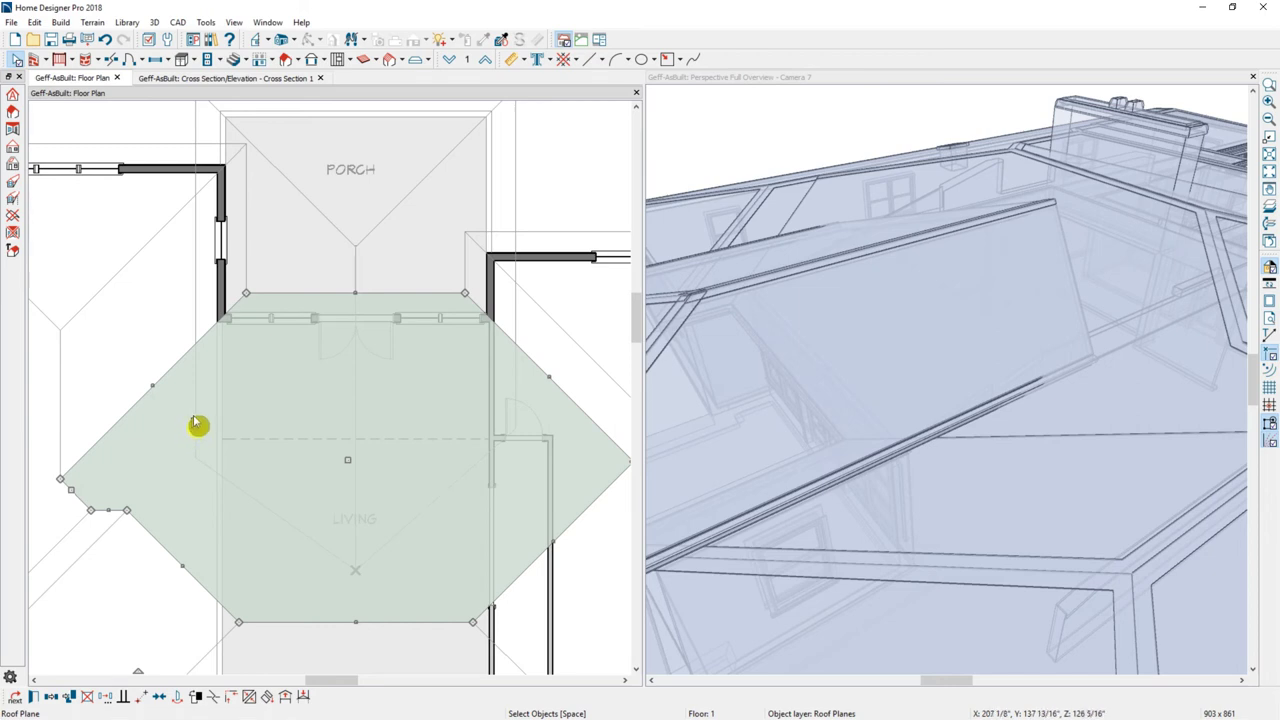
left_click(195, 416)
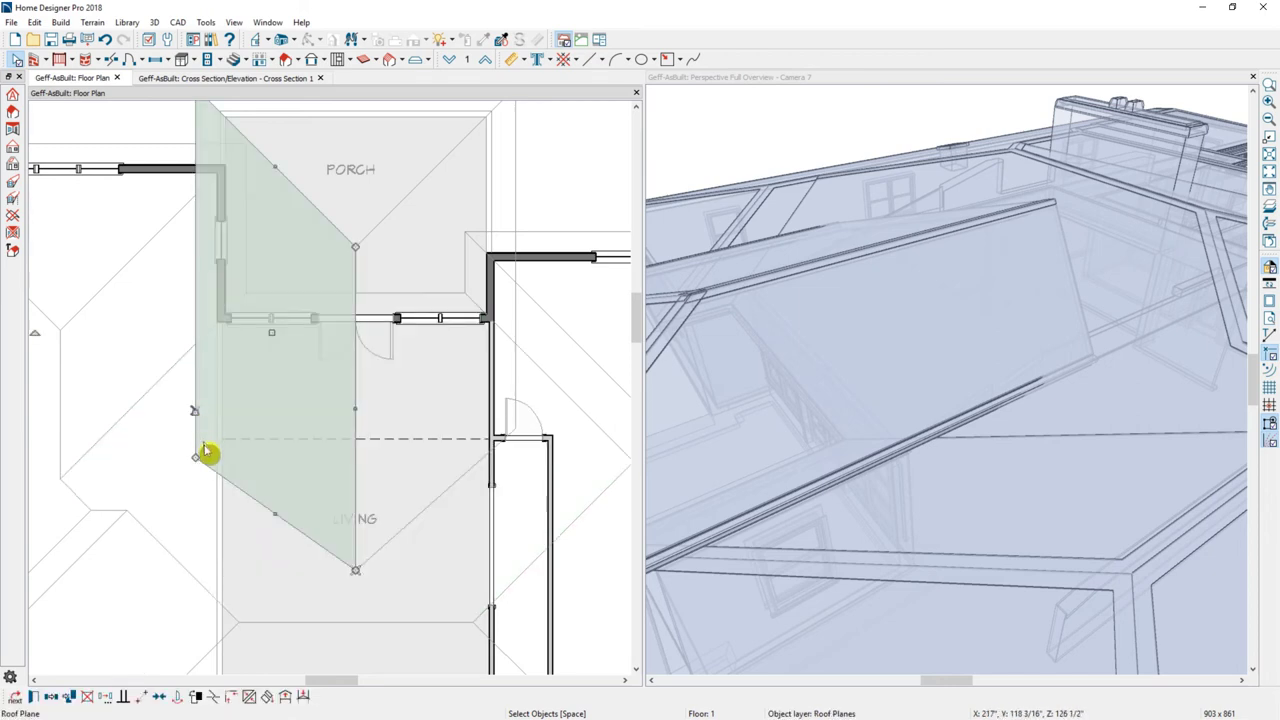
left_click_drag(198, 467, 194, 412)
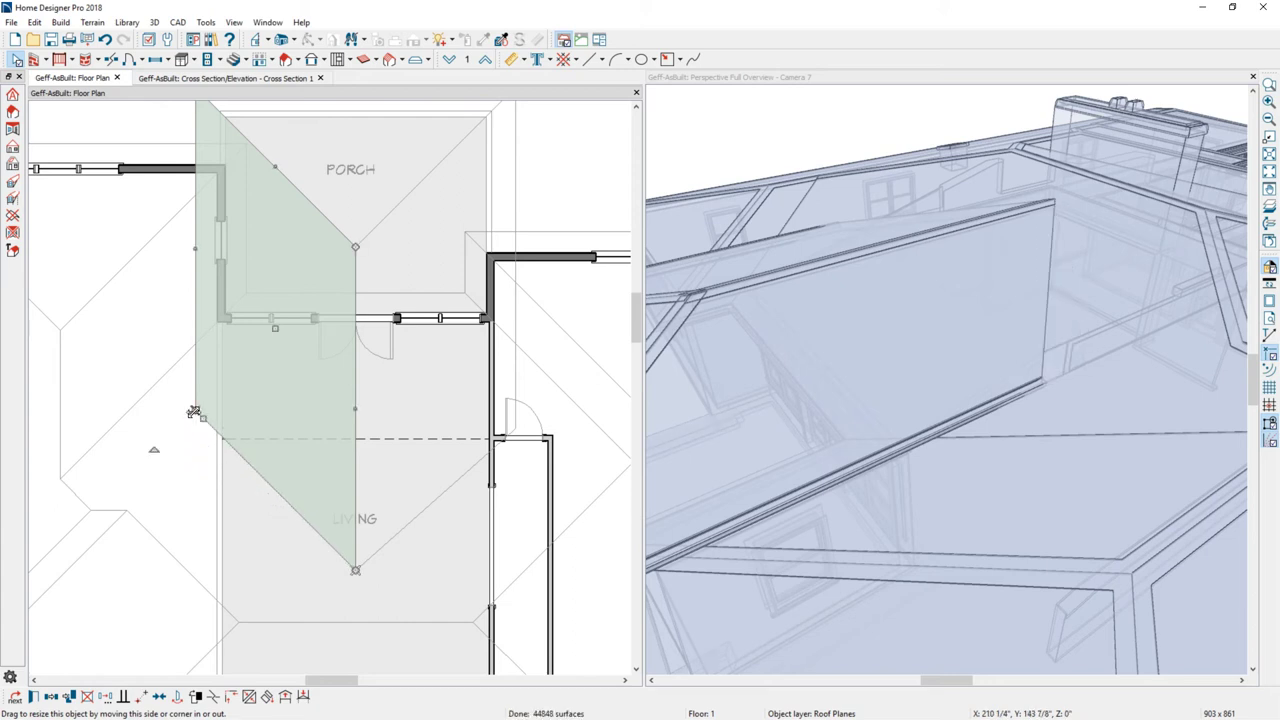
- Generate the intersection point for the right porch roof plane's eave and the main roof, and move the plane's outer corner onto it
left_click(584, 525)
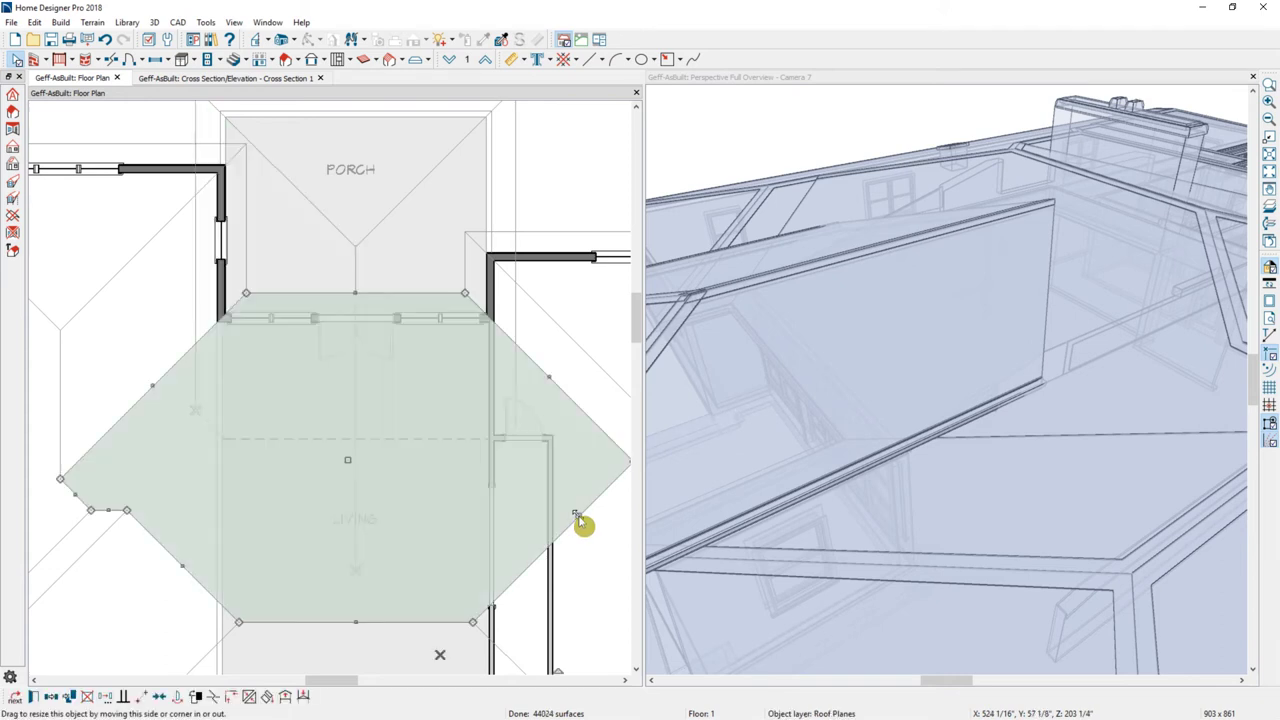
left_click(517, 386)
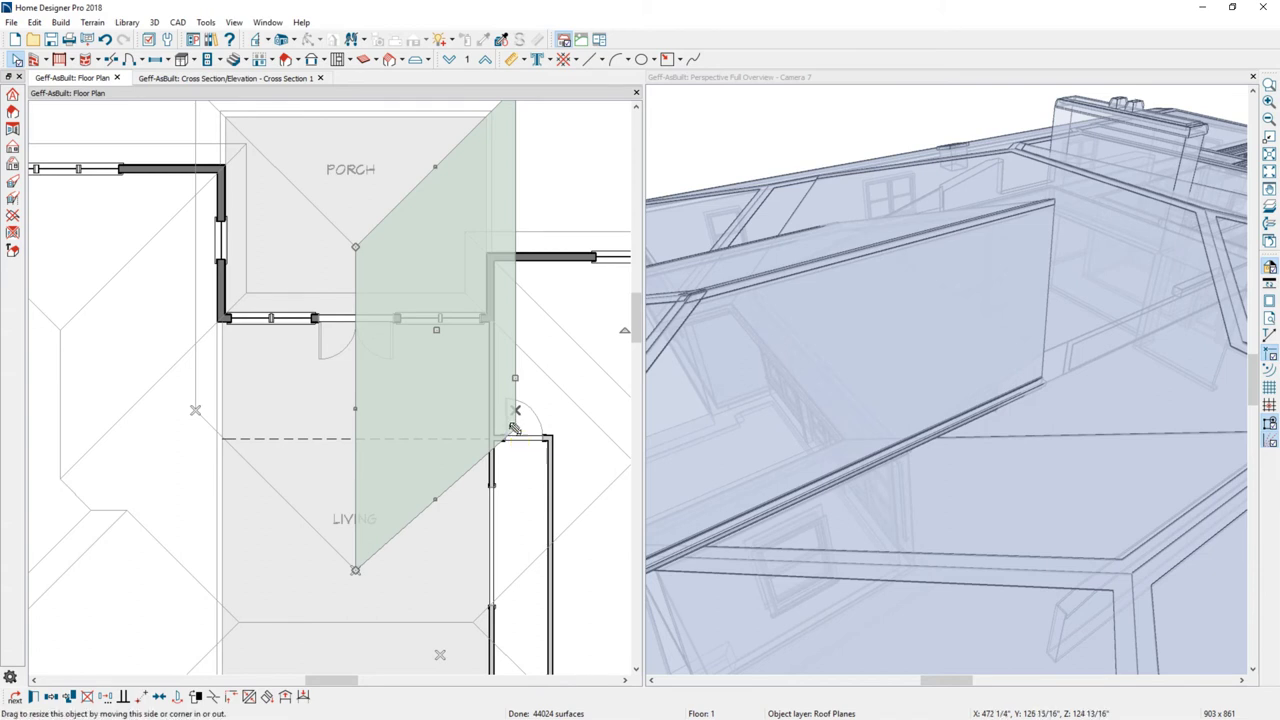
left_click_drag(513, 428, 514, 413)
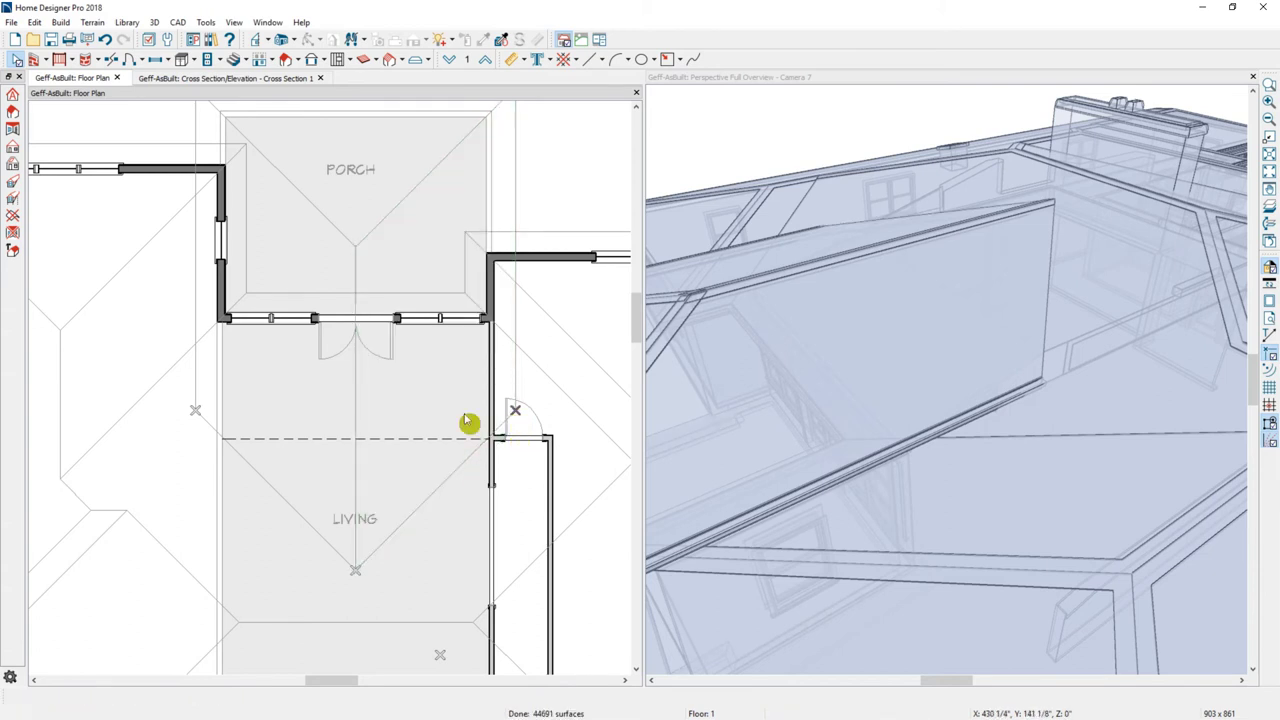
scroll(466, 425, "down", 1)
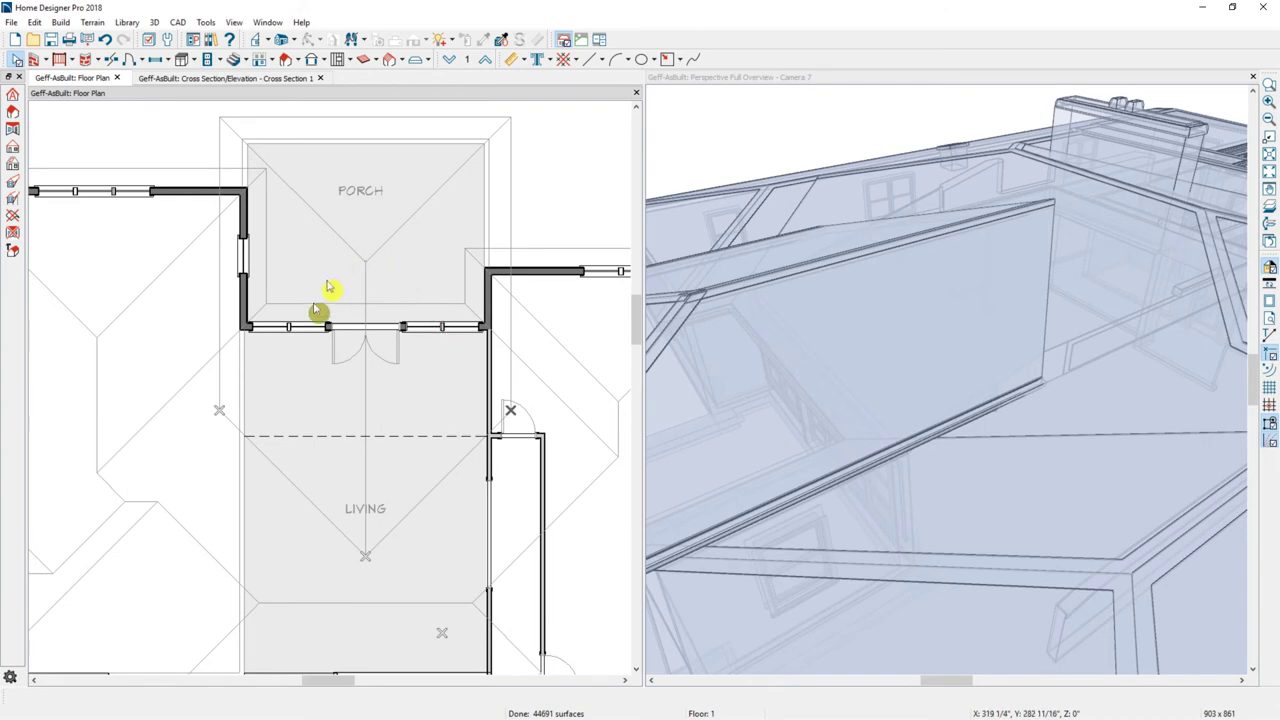
- Maximize the perspective overview and inspect the extended porch roof against the main roof
double_click(908, 80)
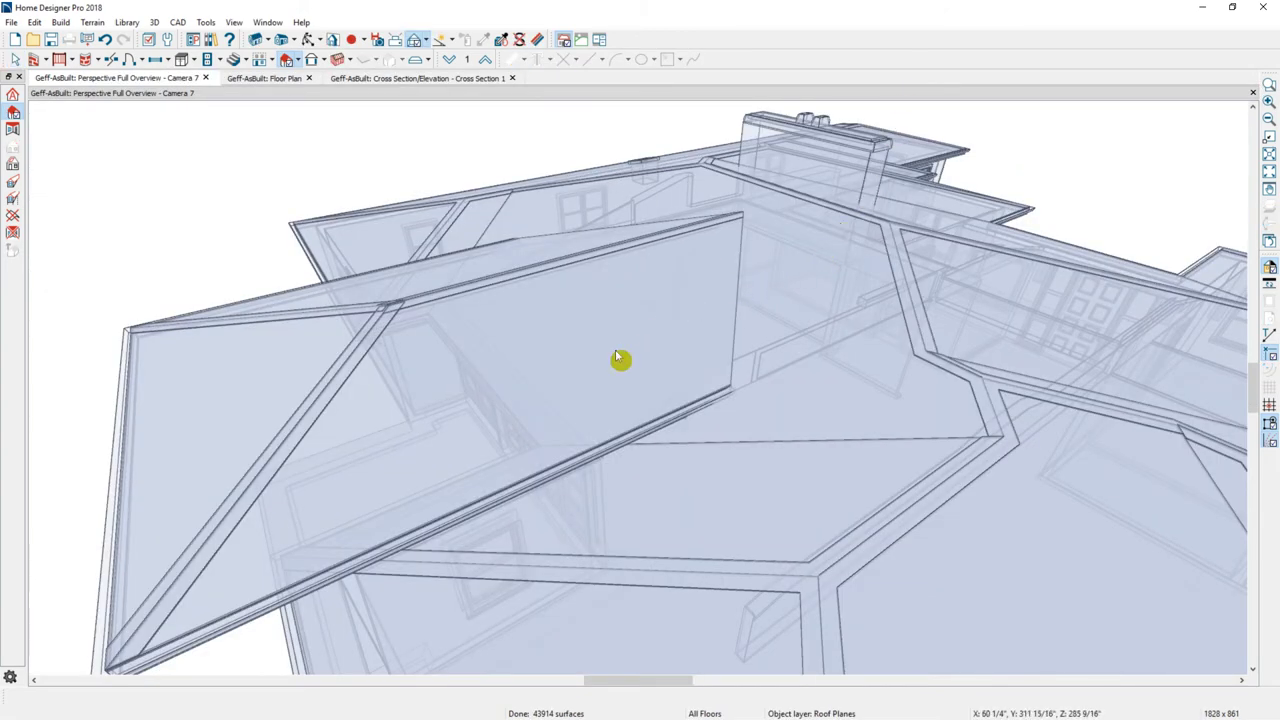
scroll(615, 349, "down", 5)
left_click_drag(808, 553, 797, 536)
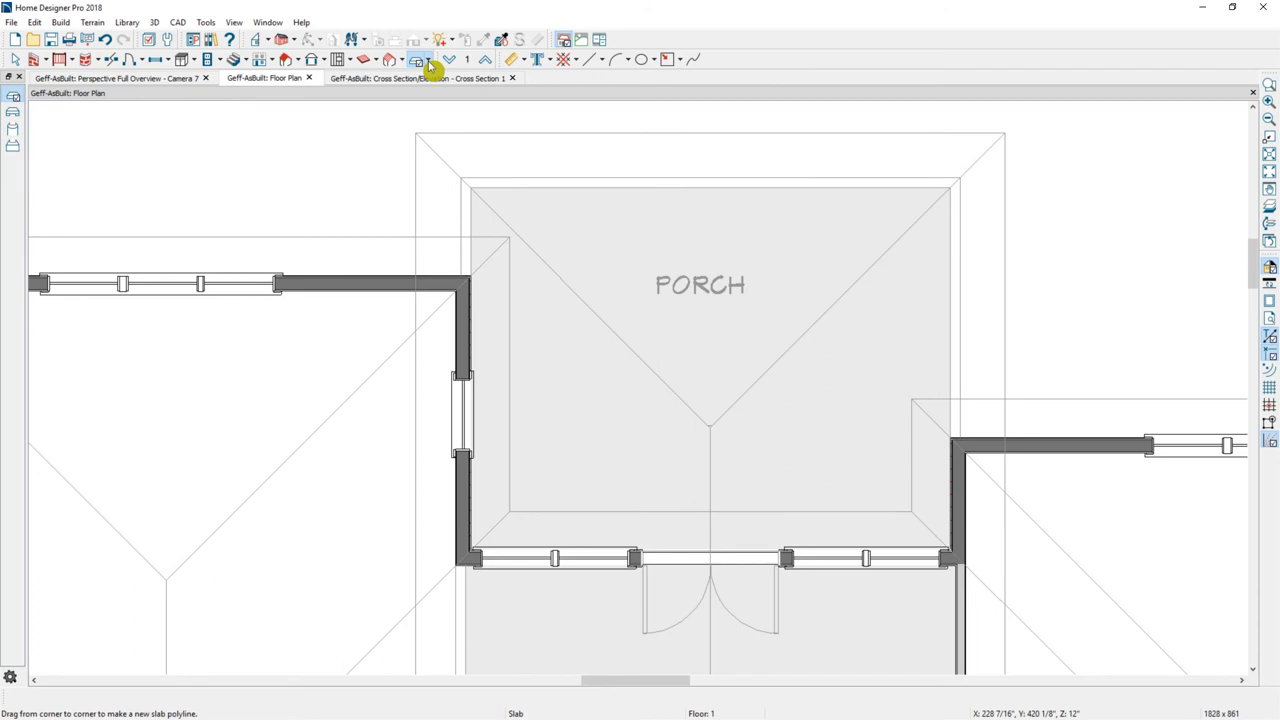
- Draw a rectangular slab about 22 inches wide over the porch's upper-left outer corner in the floor plan
left_click(429, 62)
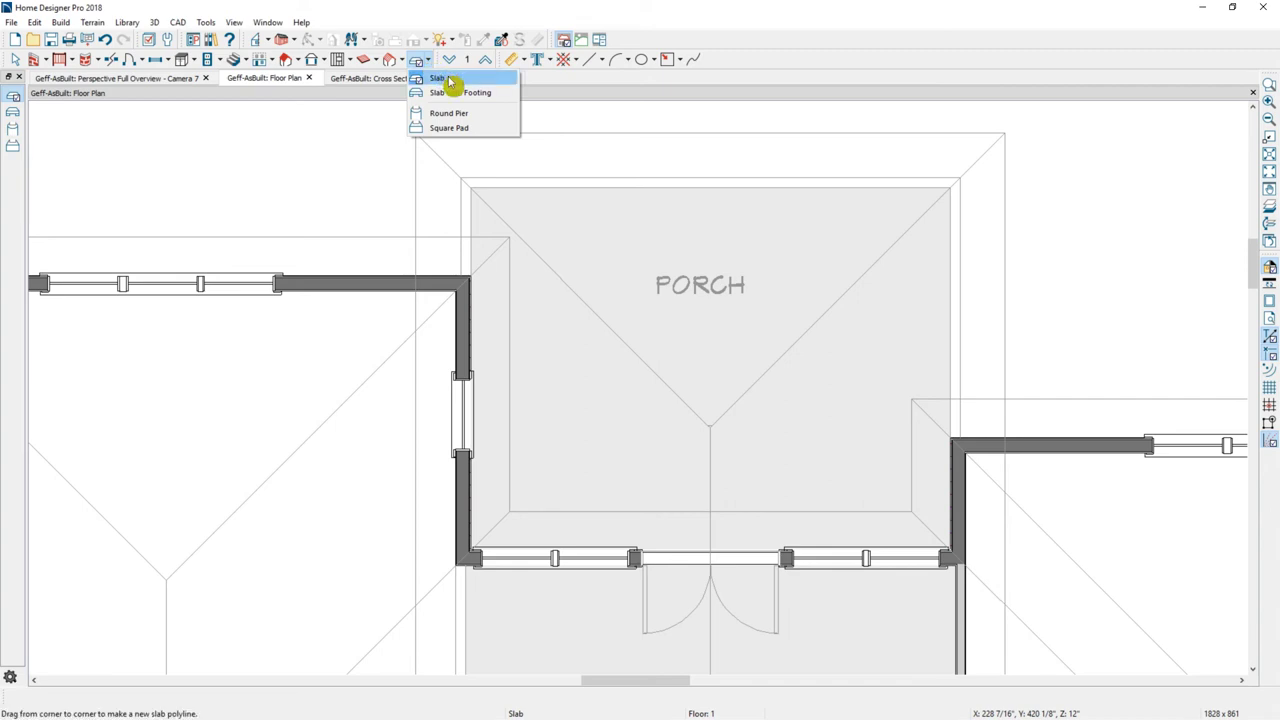
left_click(449, 82)
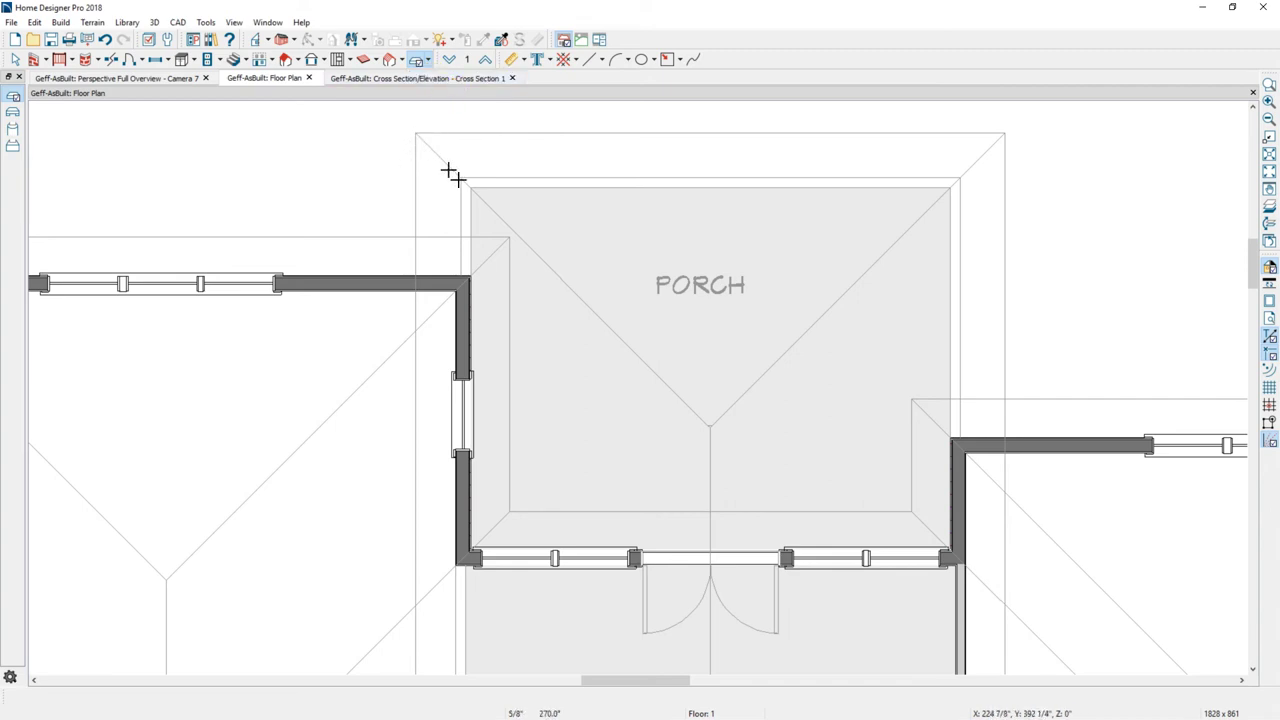
left_click_drag(452, 175, 496, 209)
left_click(505, 212)
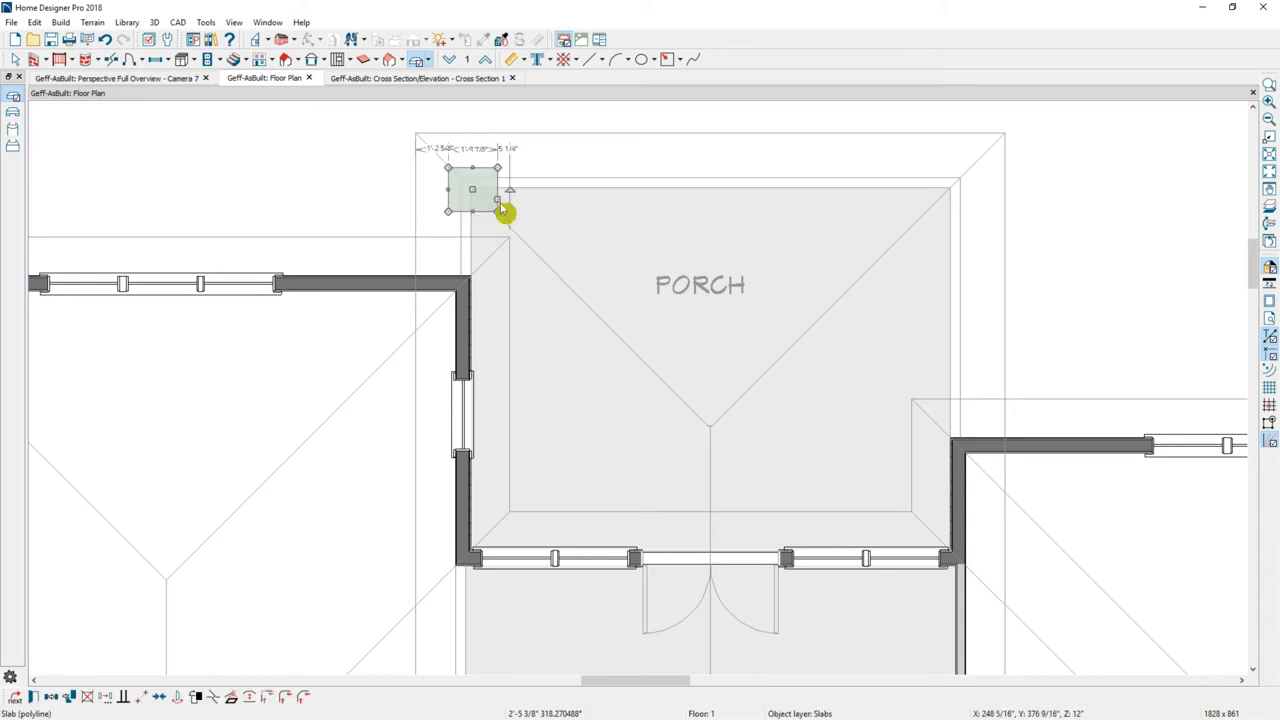
- Set the corner slab's width and depth to 18 inches each
left_click(480, 152)
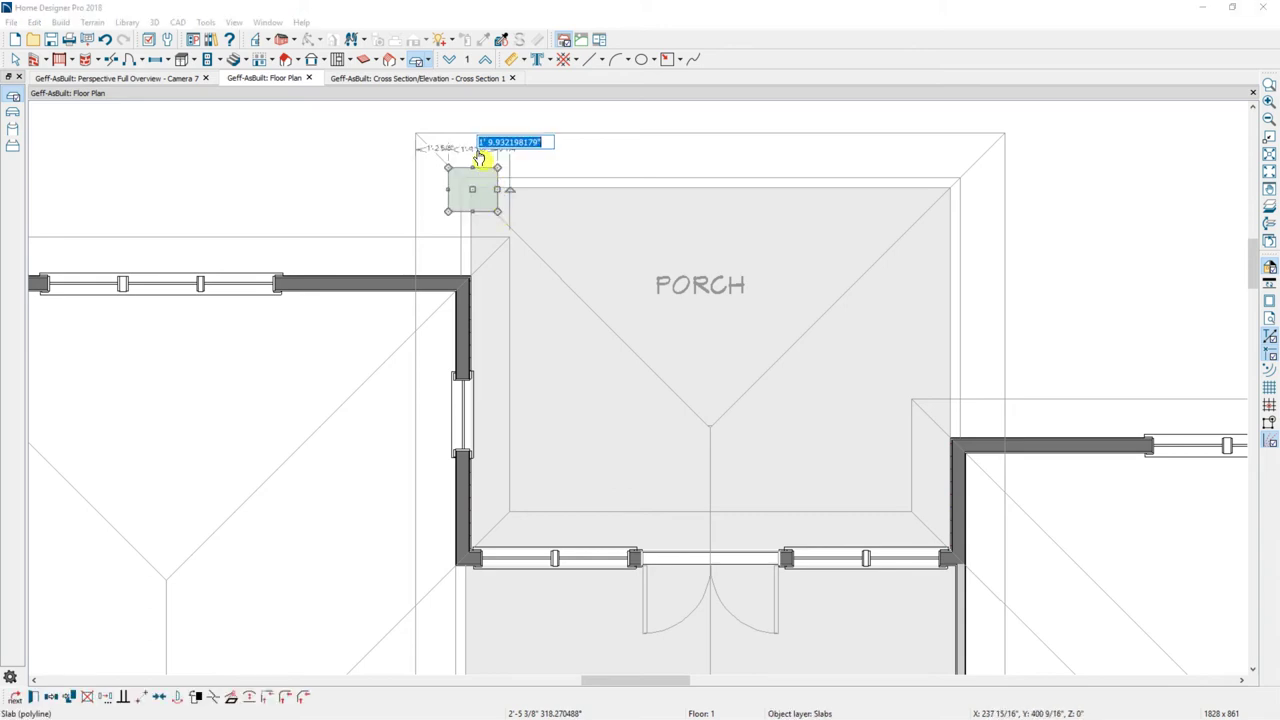
type("18")
key("Return")
left_click(469, 193)
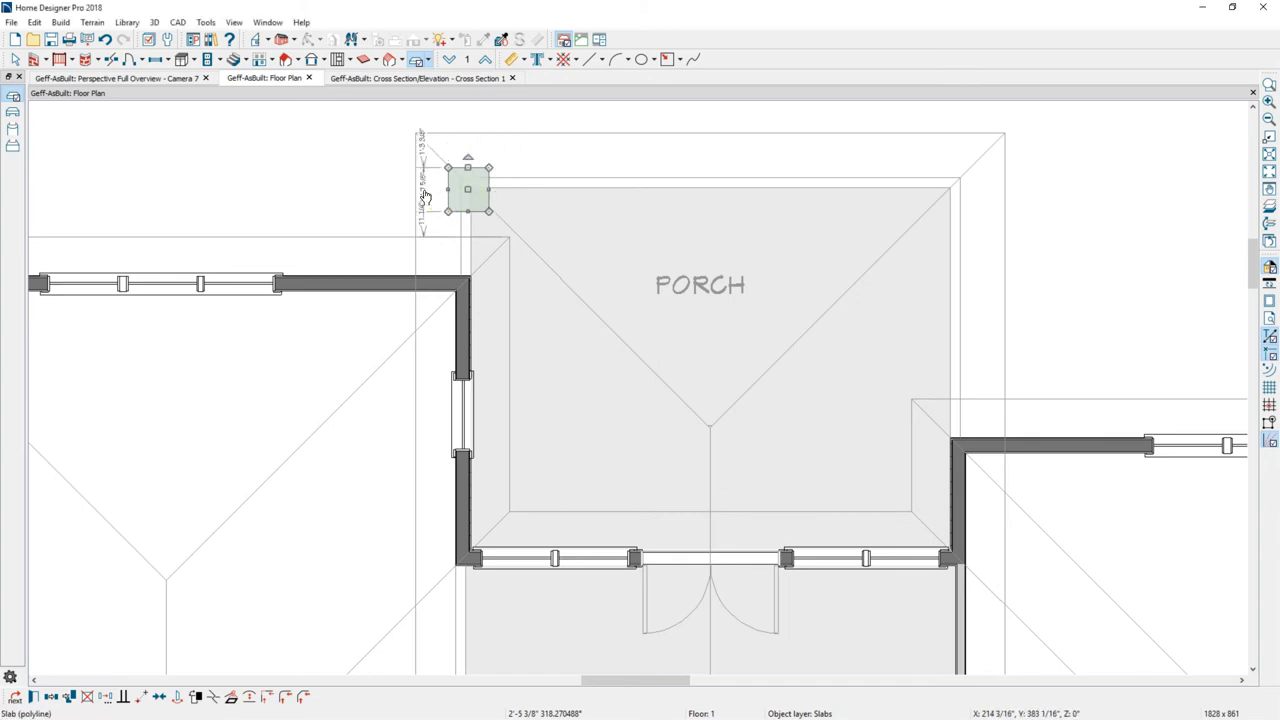
left_click(425, 197)
type("18")
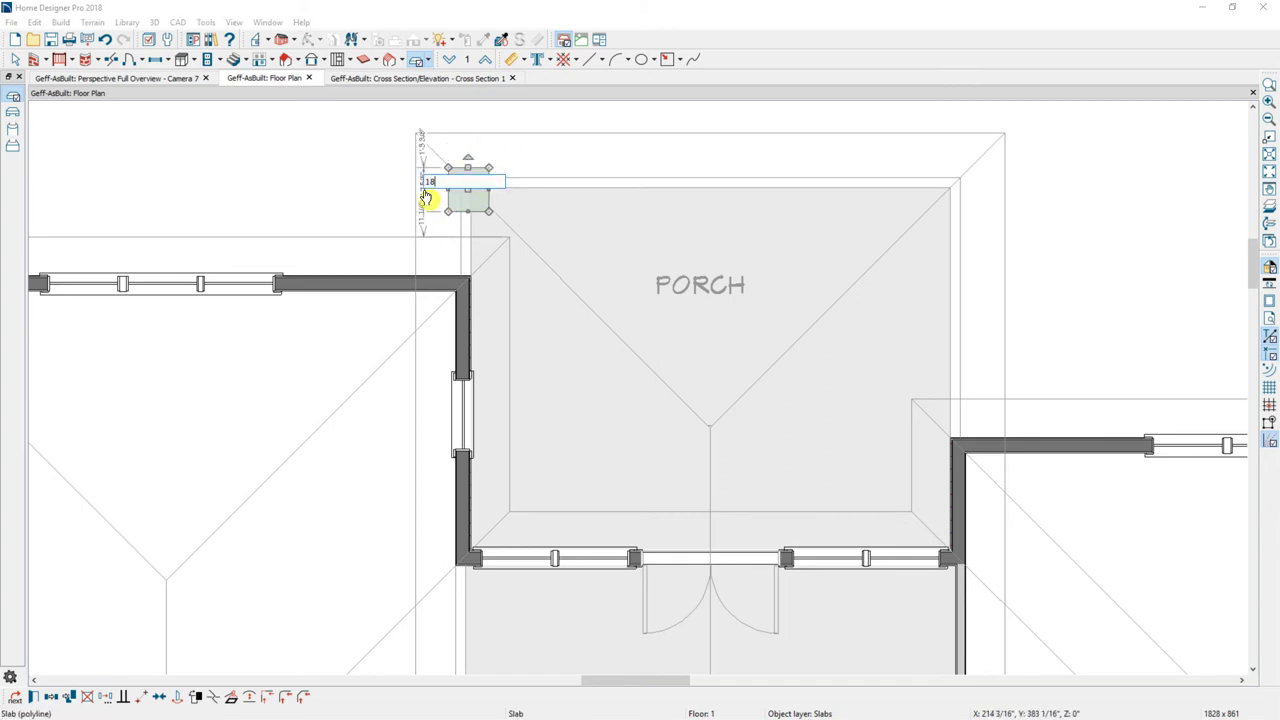
key("Return")
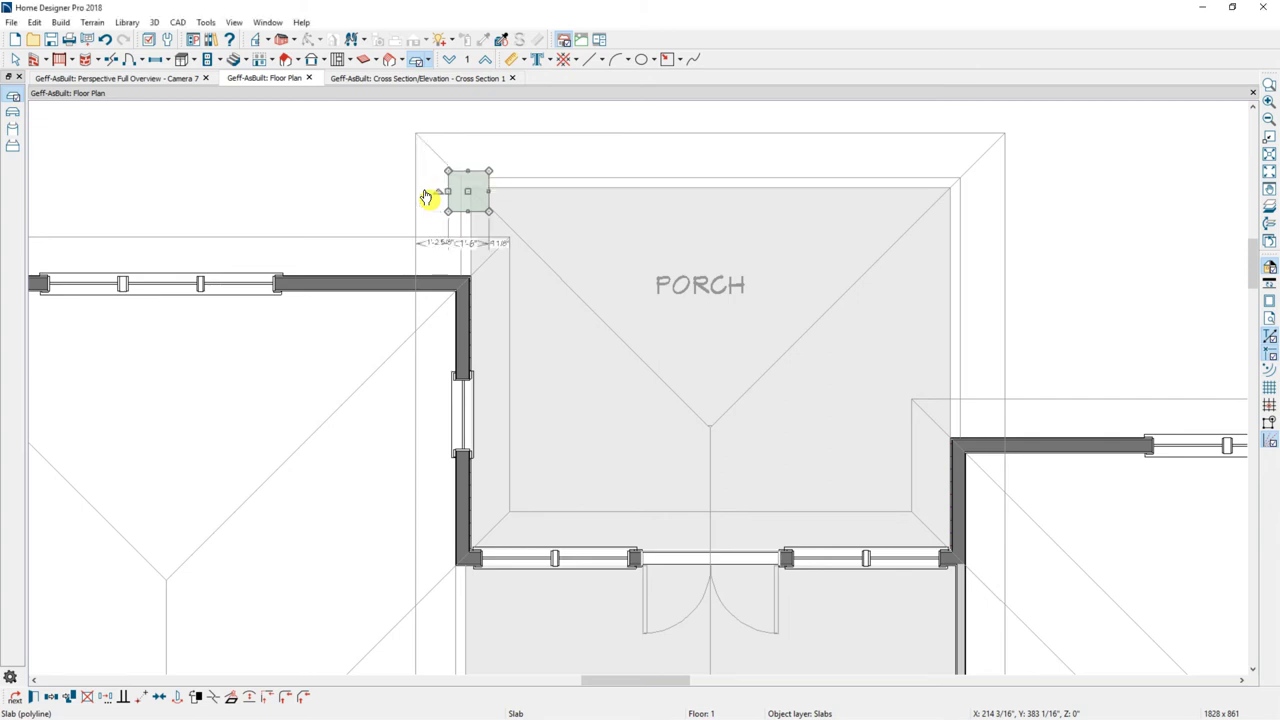
- Set the corner slab's thickness to 120 inches and its floor-to-bottom height to -2 inches
left_click(428, 197)
double_click(428, 197)
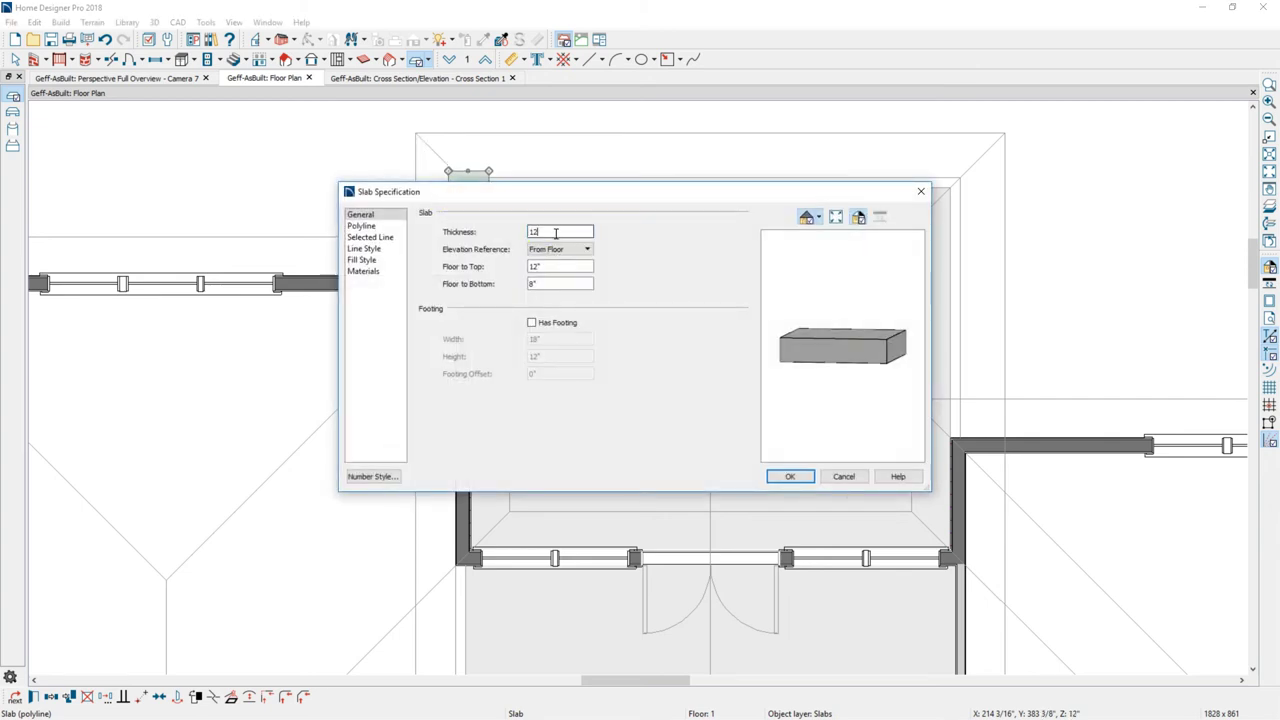
type("120")
key("Tab")
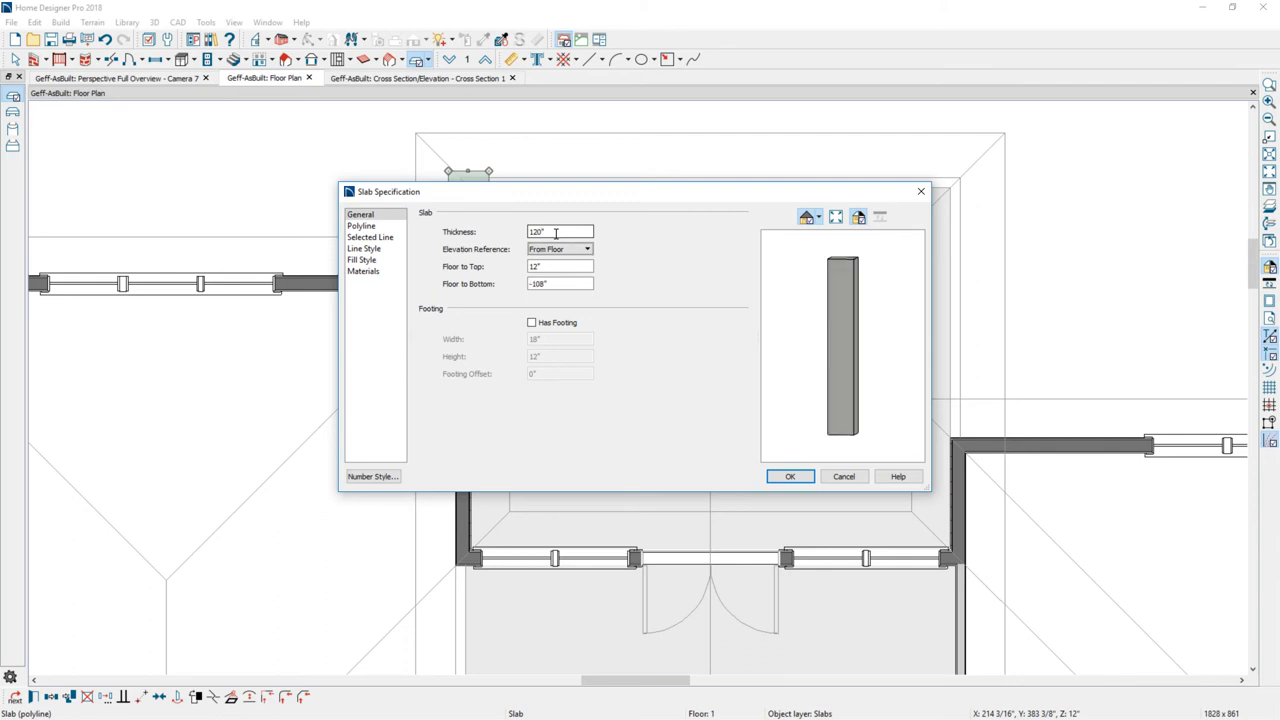
left_click(560, 286)
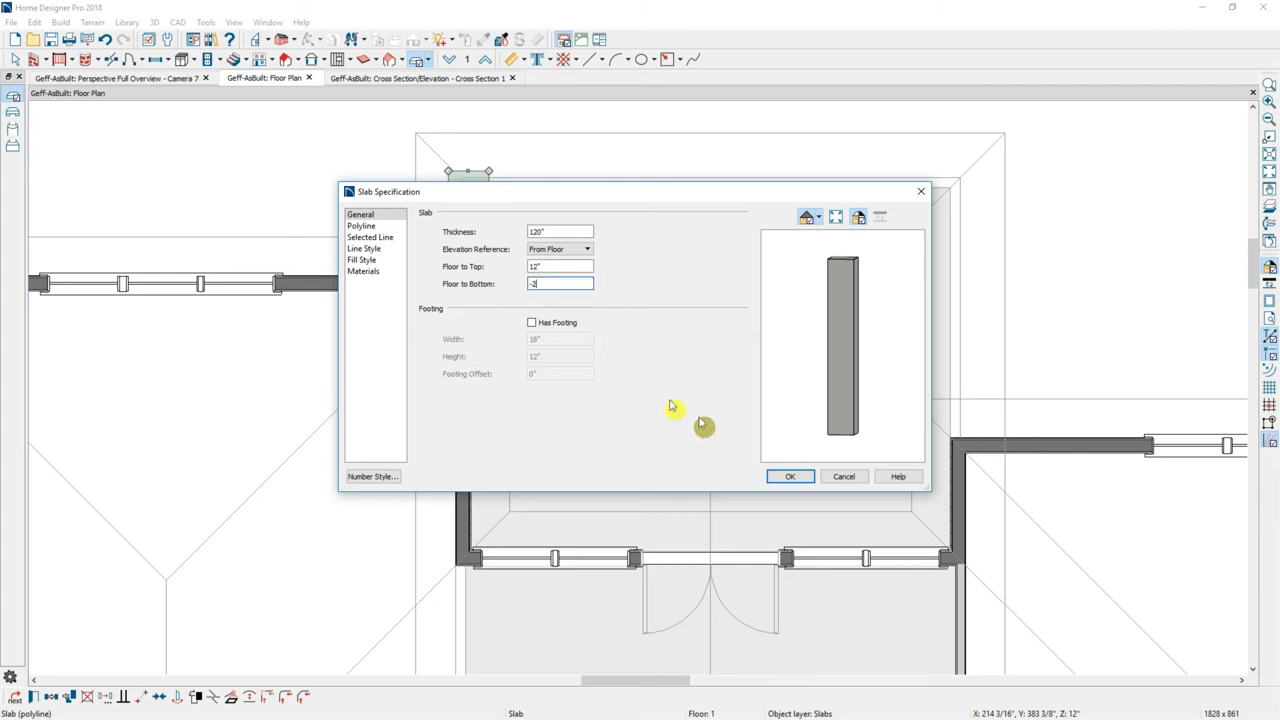
left_click(795, 477)
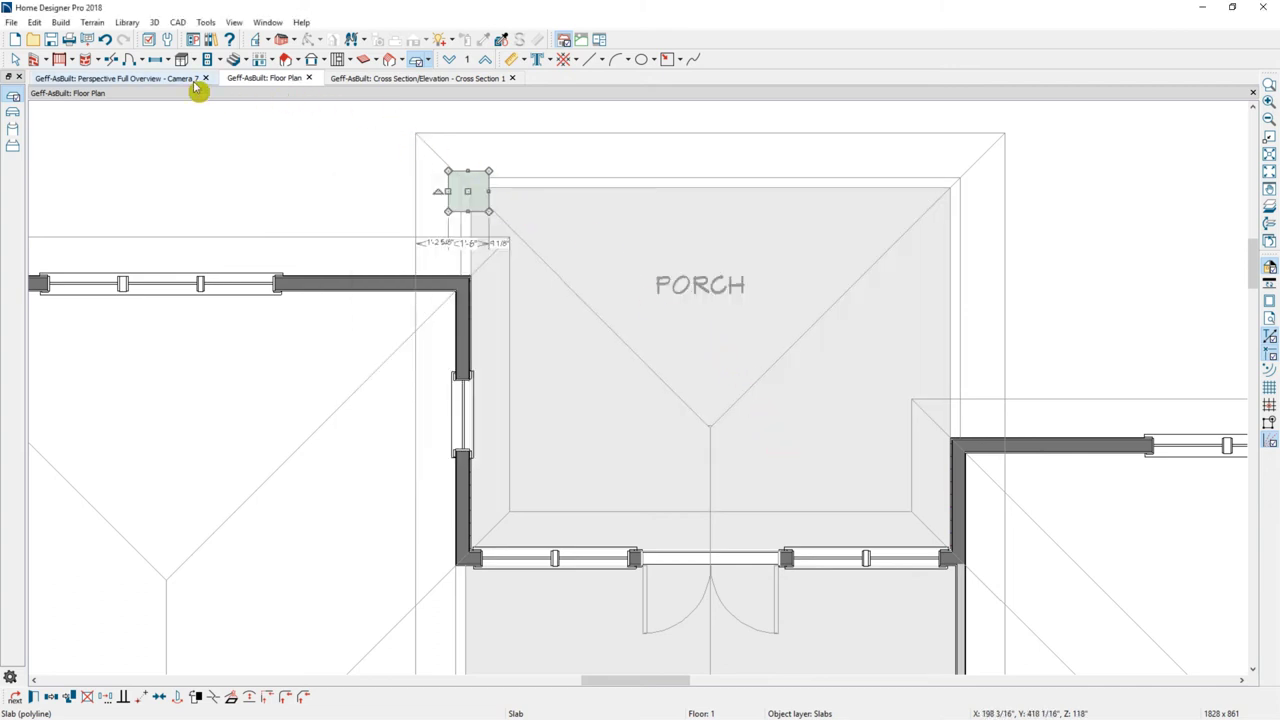
- Create a mirrored copy of the tall slab support at the porch's opposite outer corner in the perspective overview
left_click(120, 78)
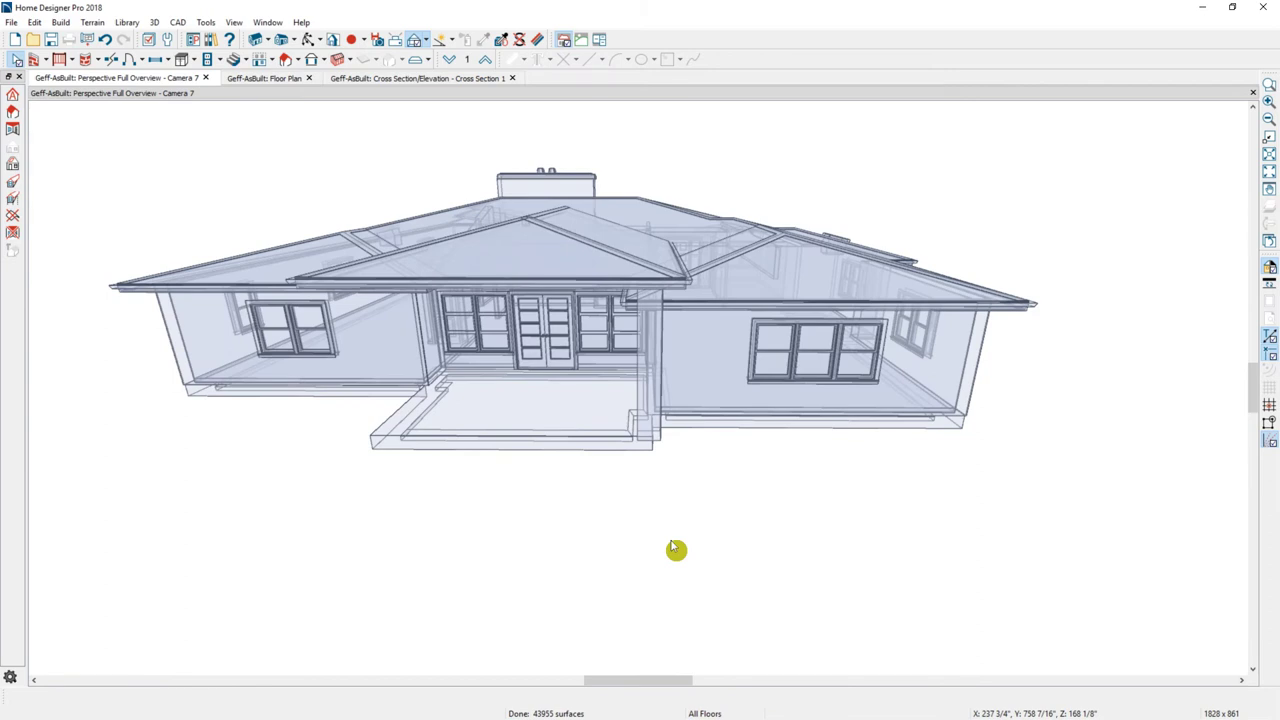
left_click(655, 394)
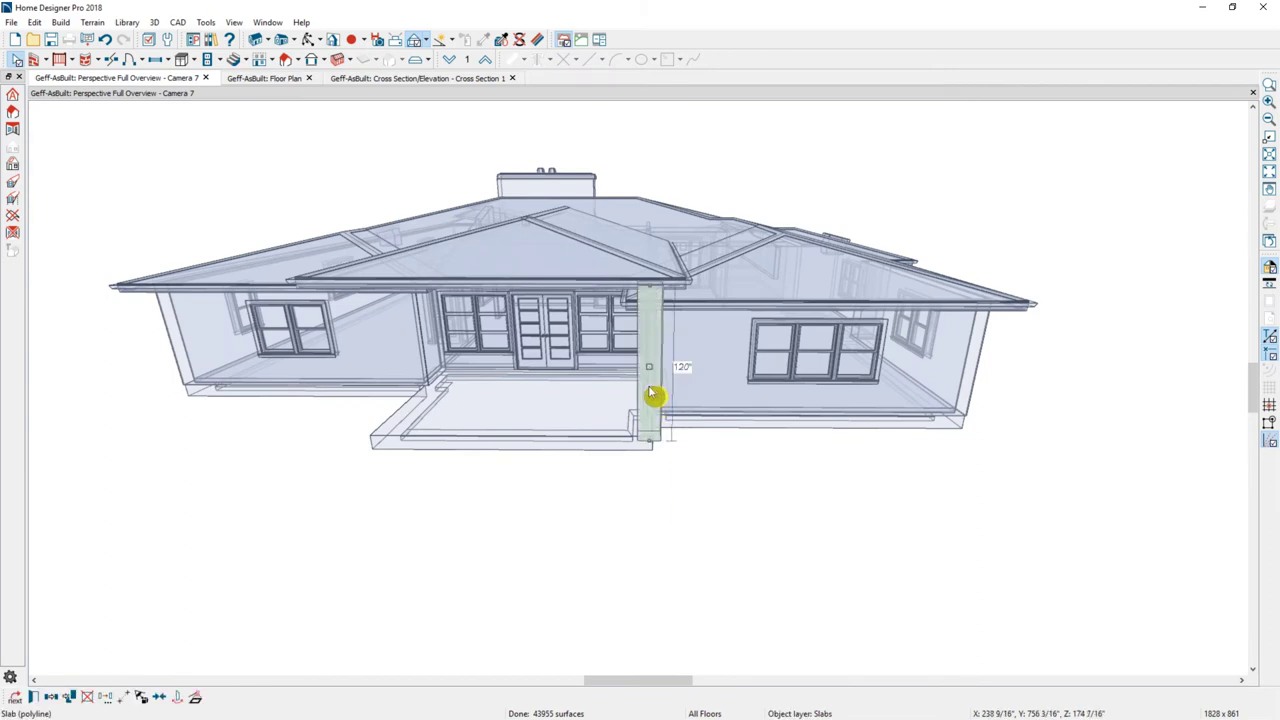
left_click(52, 698)
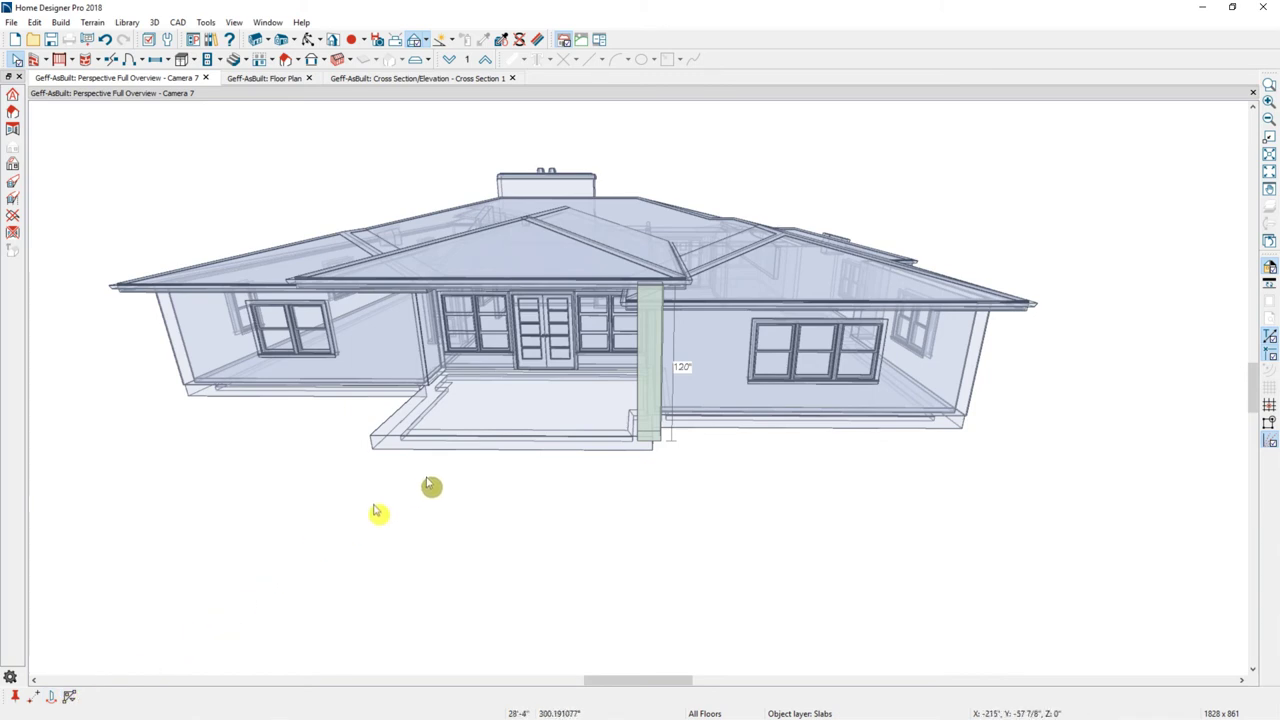
left_click_drag(483, 461, 518, 445)
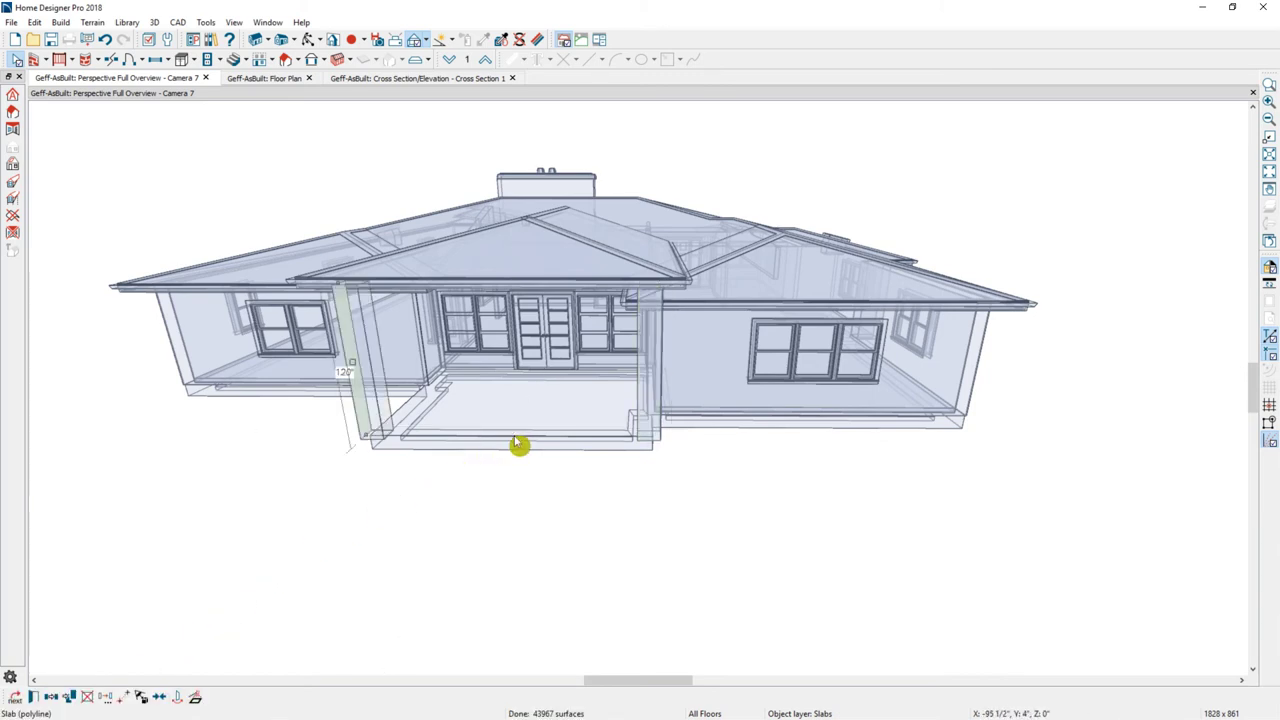
key("Escape")
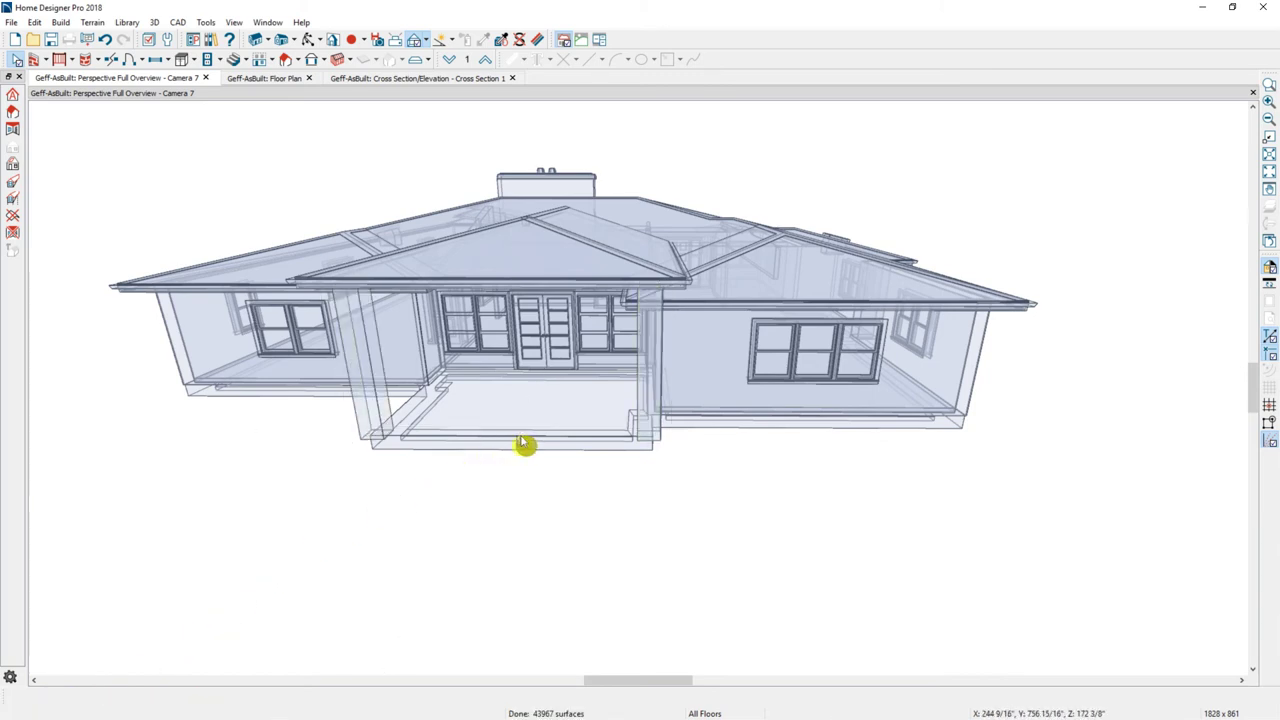
- Inspect the porch roof from above and switch the perspective overview from glass house to a fully textured rendering
scroll(731, 297, "up", 2)
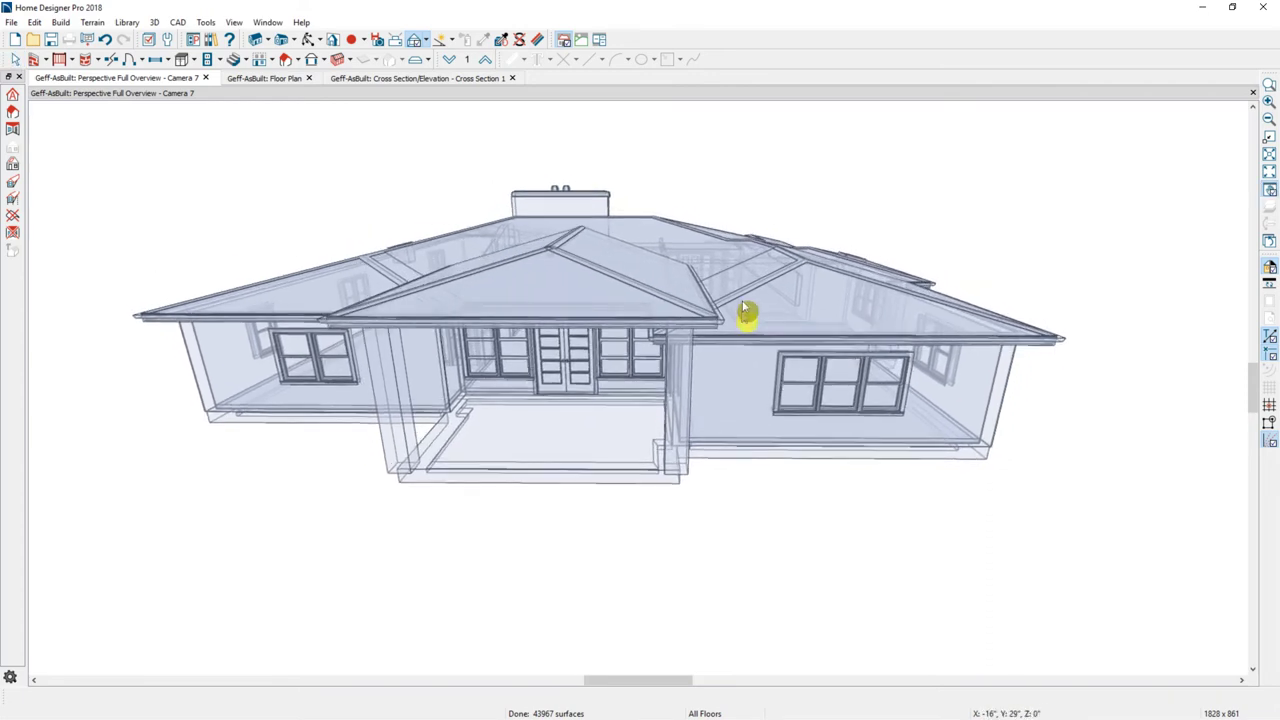
scroll(741, 330, "up", 4)
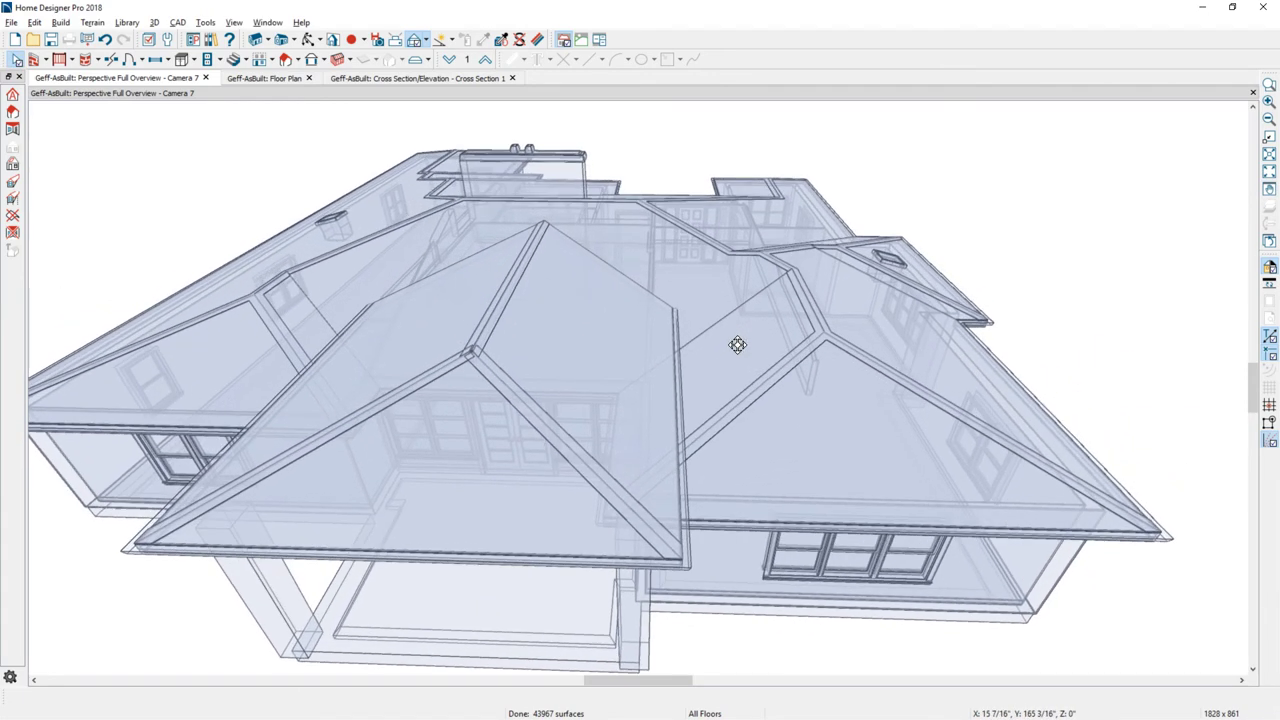
left_click(737, 345)
scroll(737, 345, "down", 3)
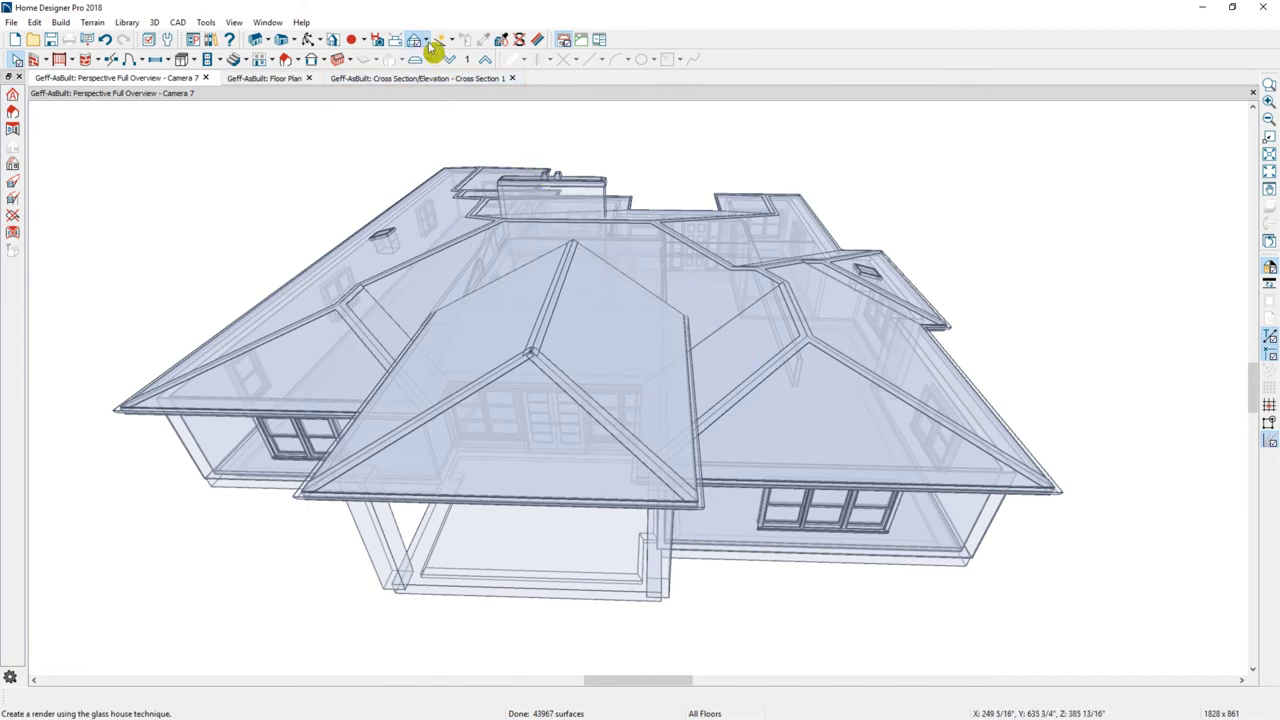
left_click(428, 43)
left_click(436, 54)
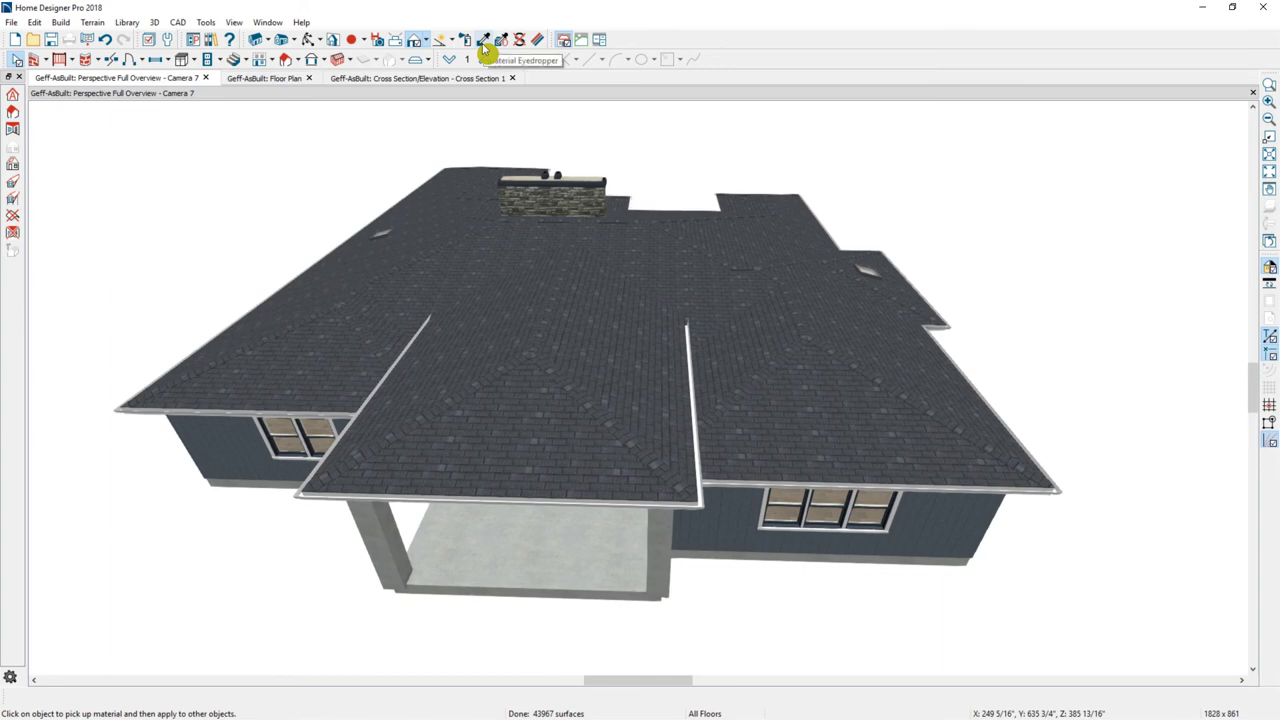
- Pick up the Concrete Brown material from the chimney cap and apply it to the porch corner supports
left_click(484, 44)
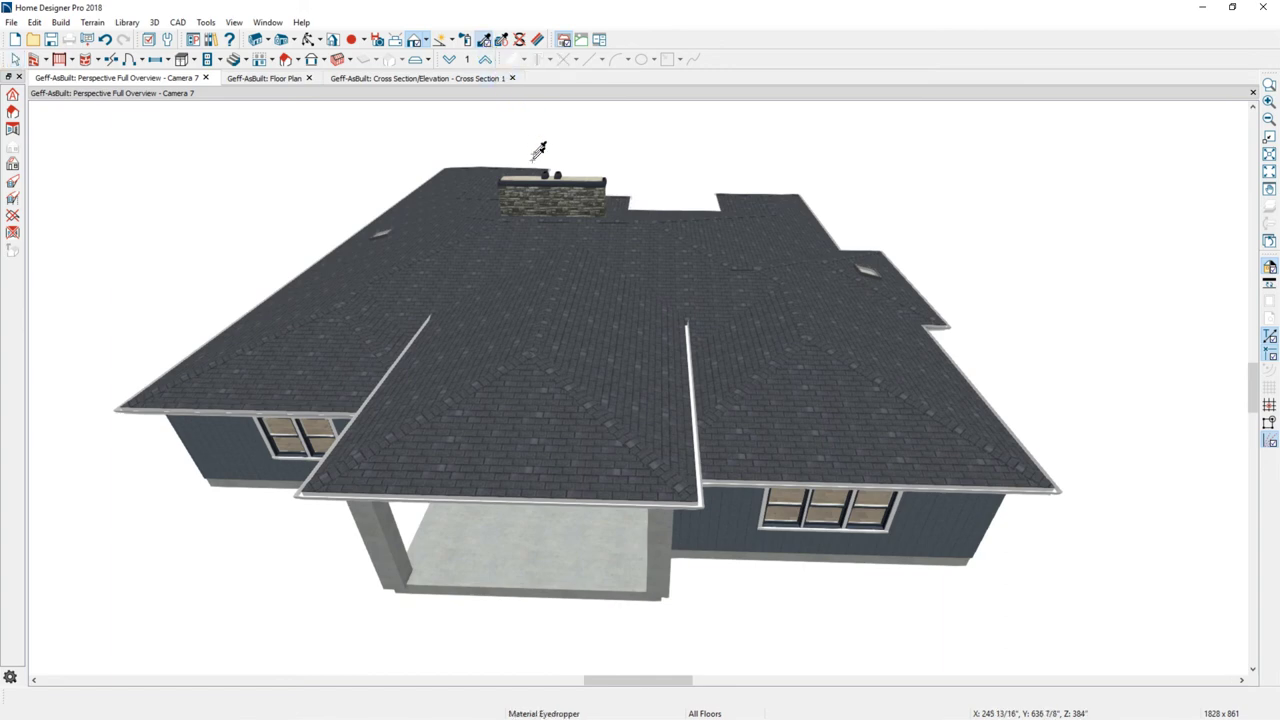
left_click(401, 540)
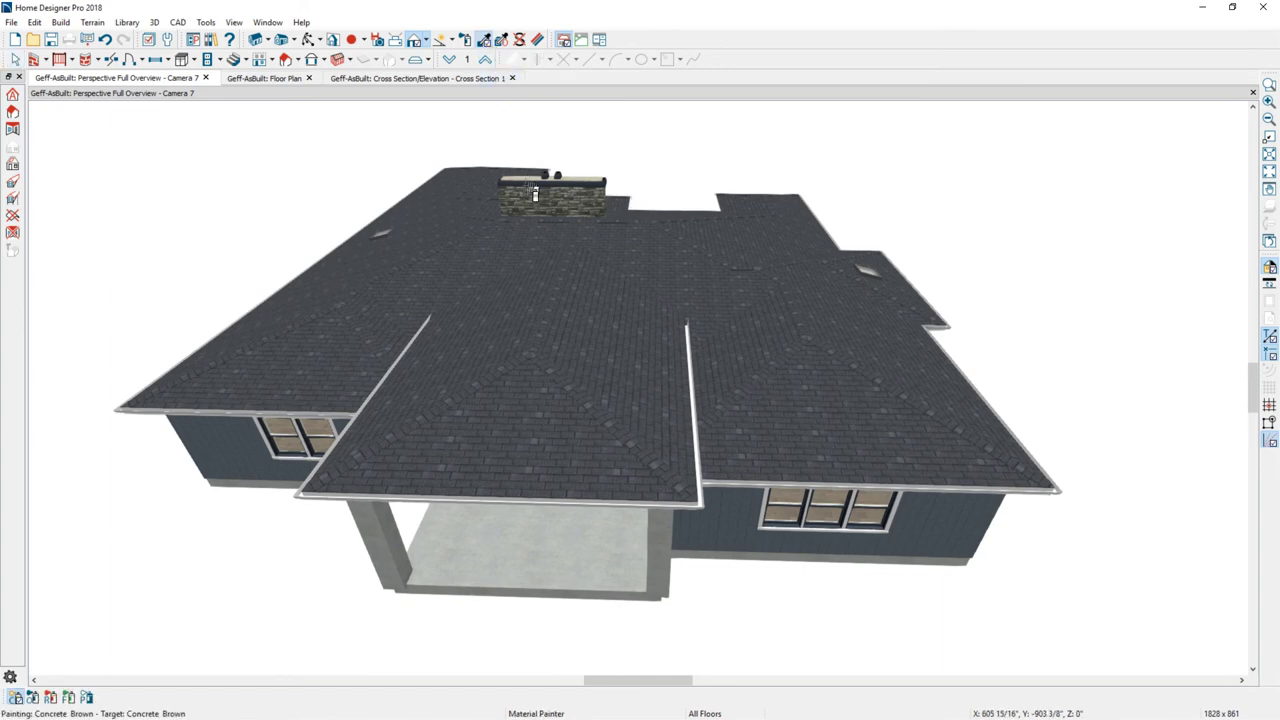
left_click(399, 548)
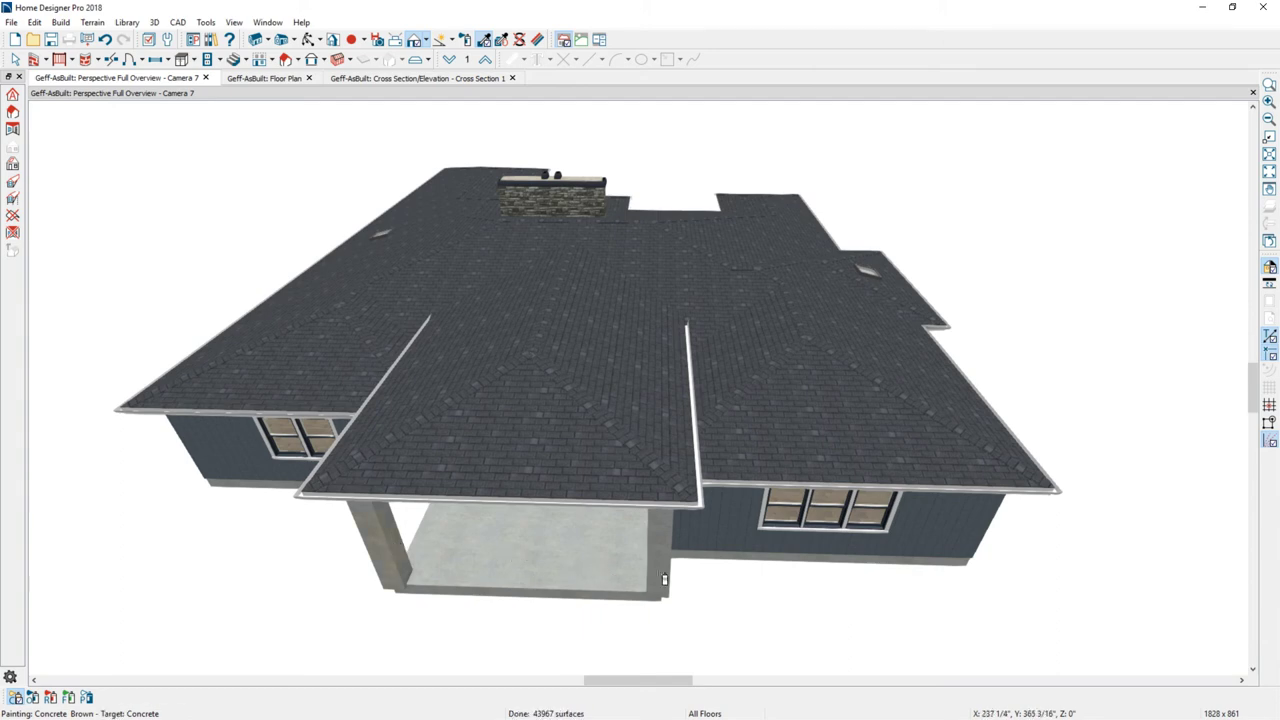
mouse_move(664, 578)
middle_mouse_down()
mouse_move(611, 537)
mouse_move(608, 514)
middle_mouse_up()
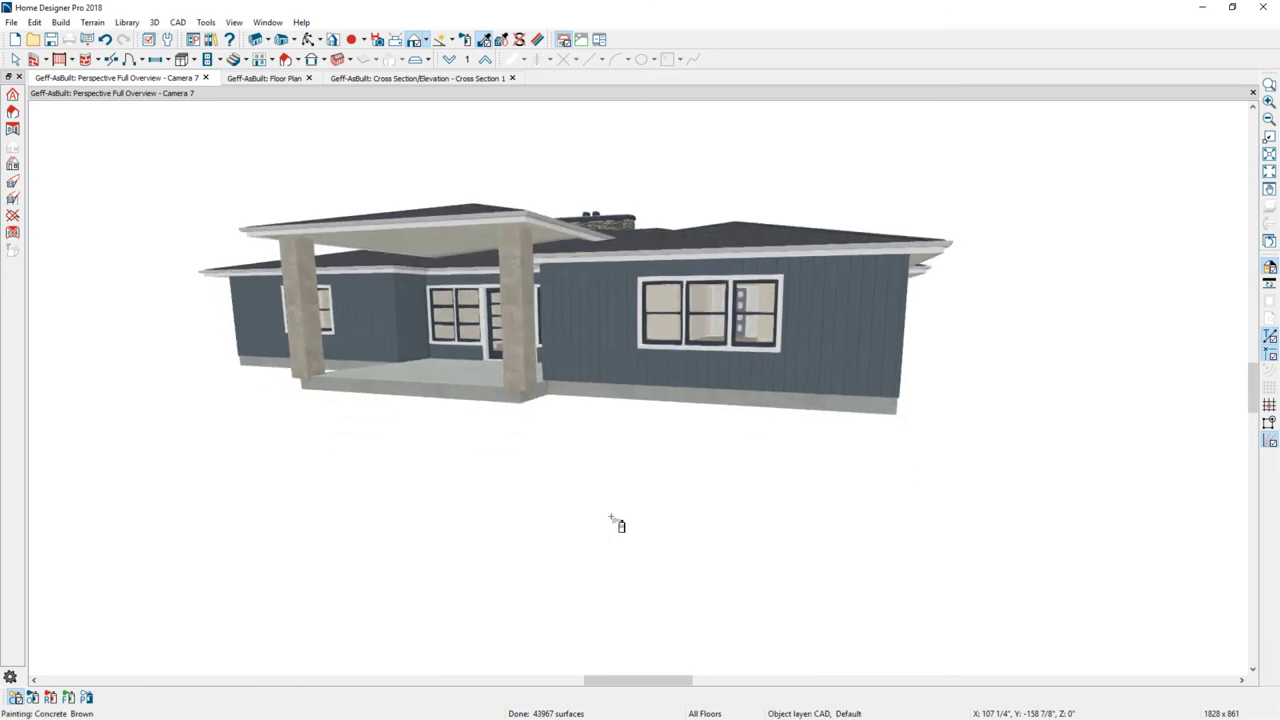
left_click(566, 275)
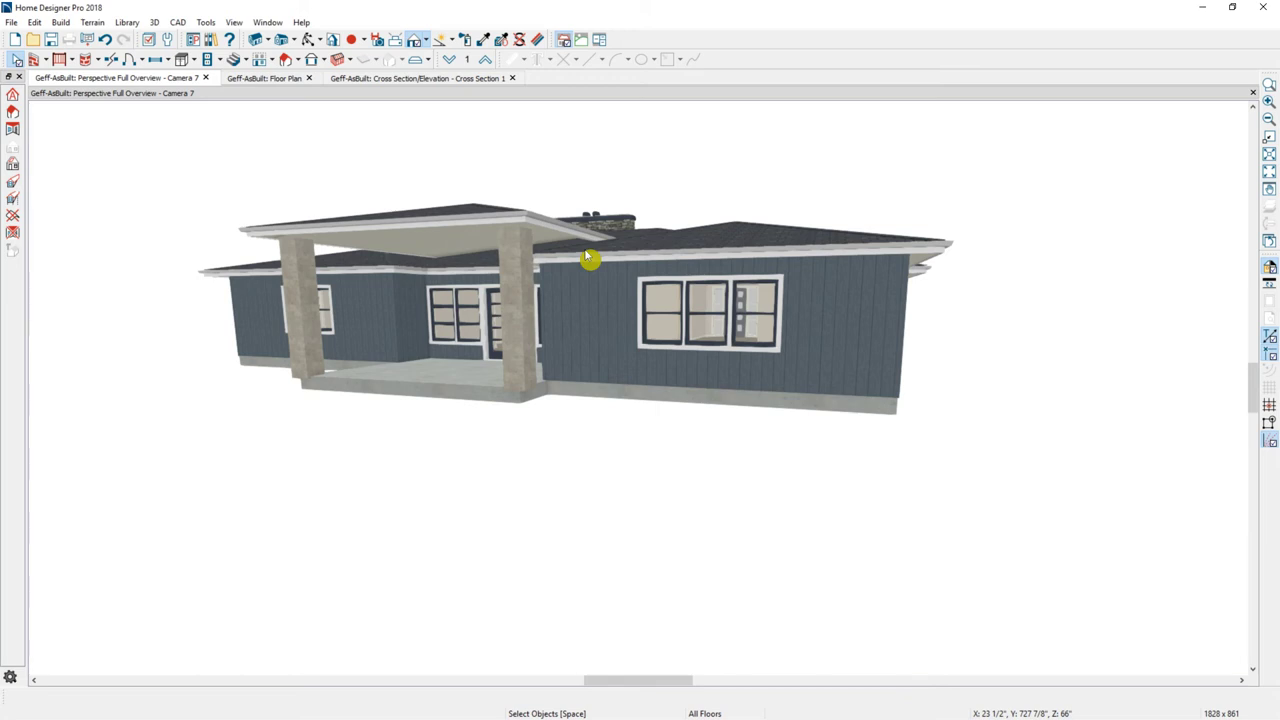
- Draw a roof beam about 14'-4" long in the floor plan from the upper-left corner support down along the porch's left side
key("ctrl+Tab")
left_click(407, 60)
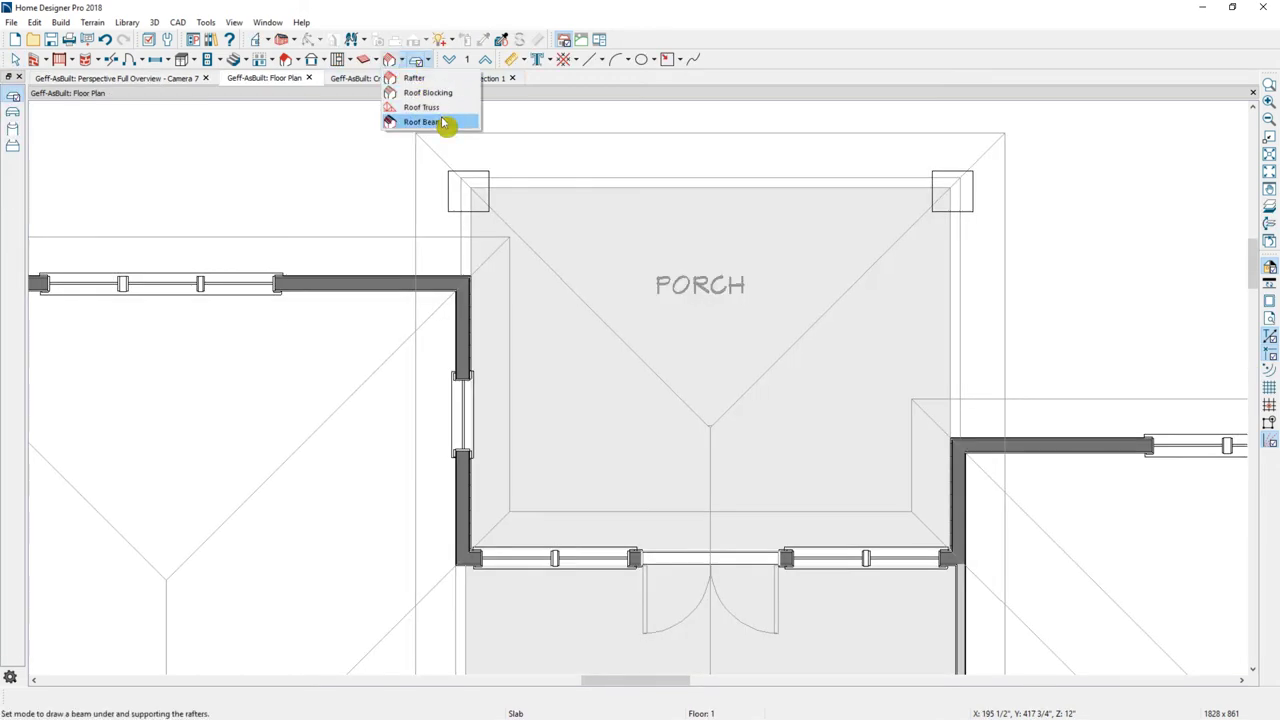
left_click(443, 122)
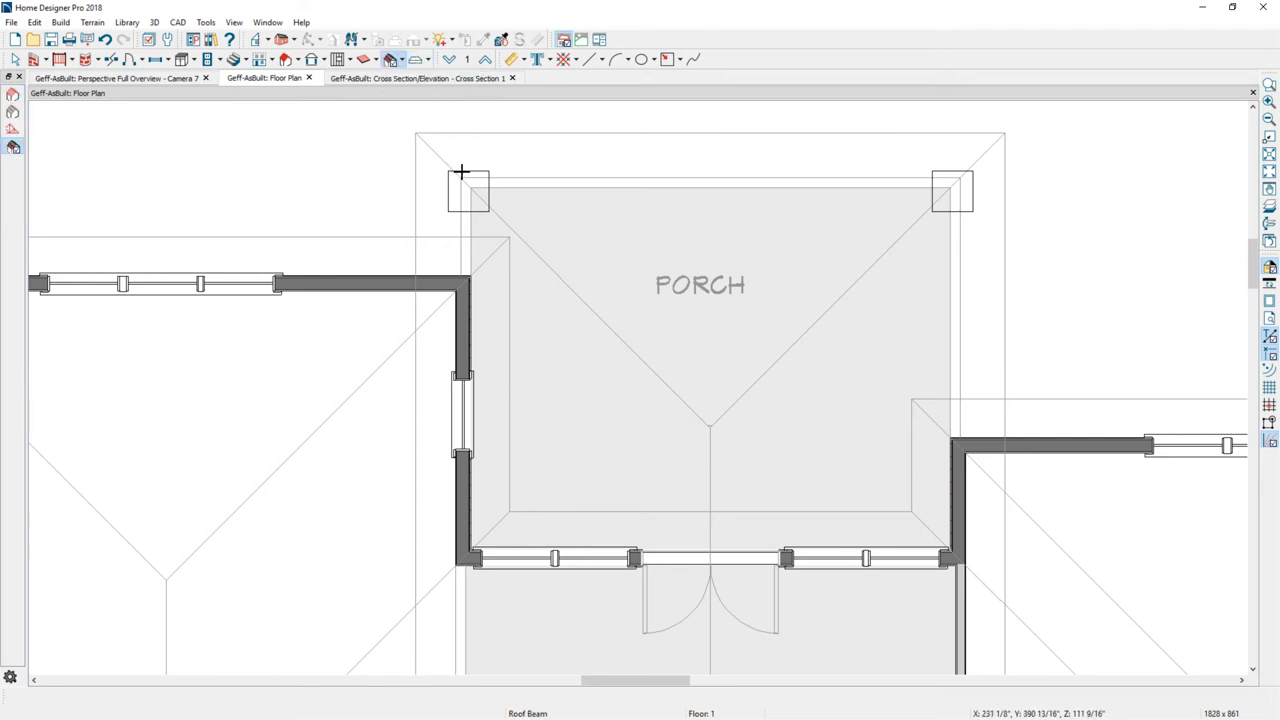
left_click_drag(458, 173, 448, 566)
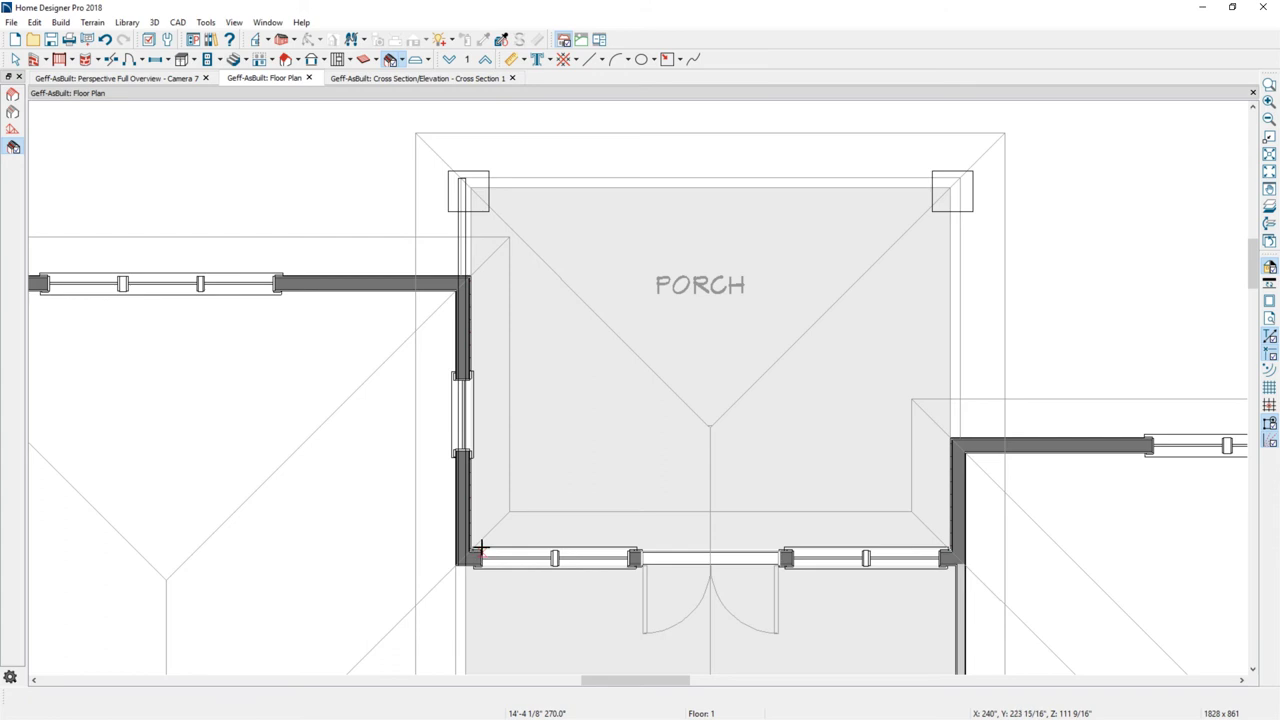
- Create a backclipped cross section looking across the left side of the porch, showing the new beam and corner support
left_click(257, 41)
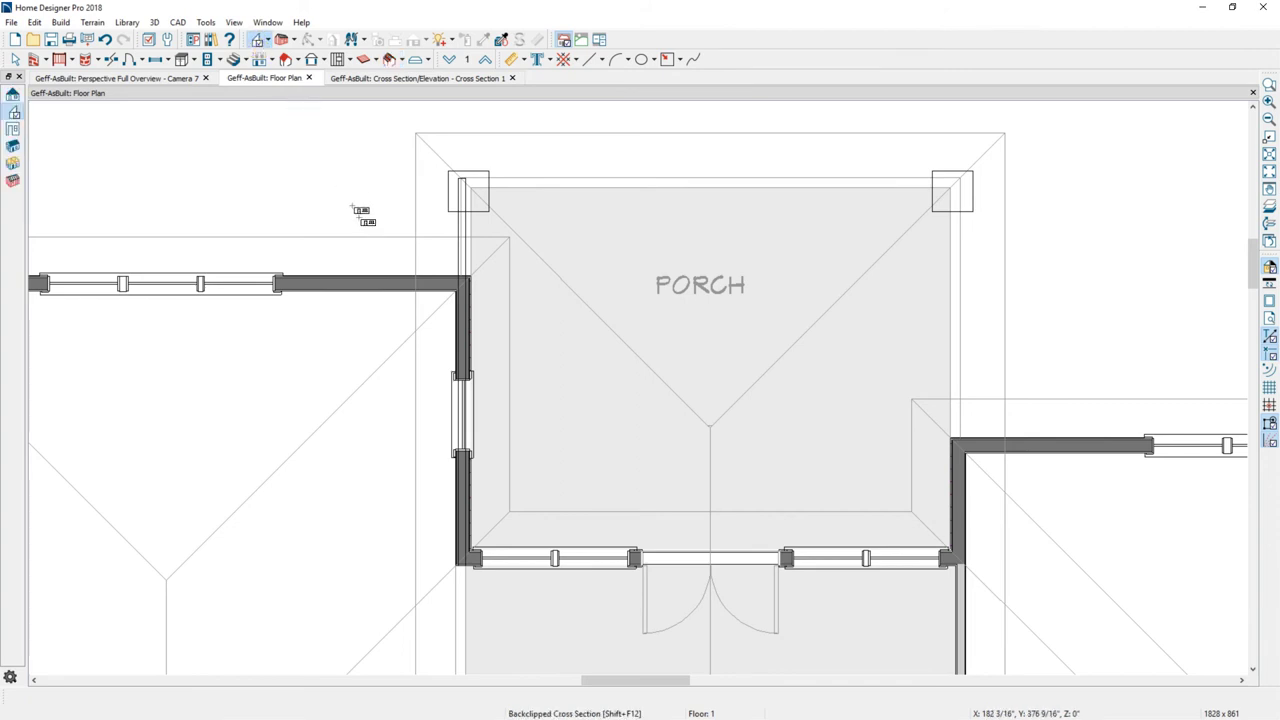
left_click_drag(380, 223, 502, 228)
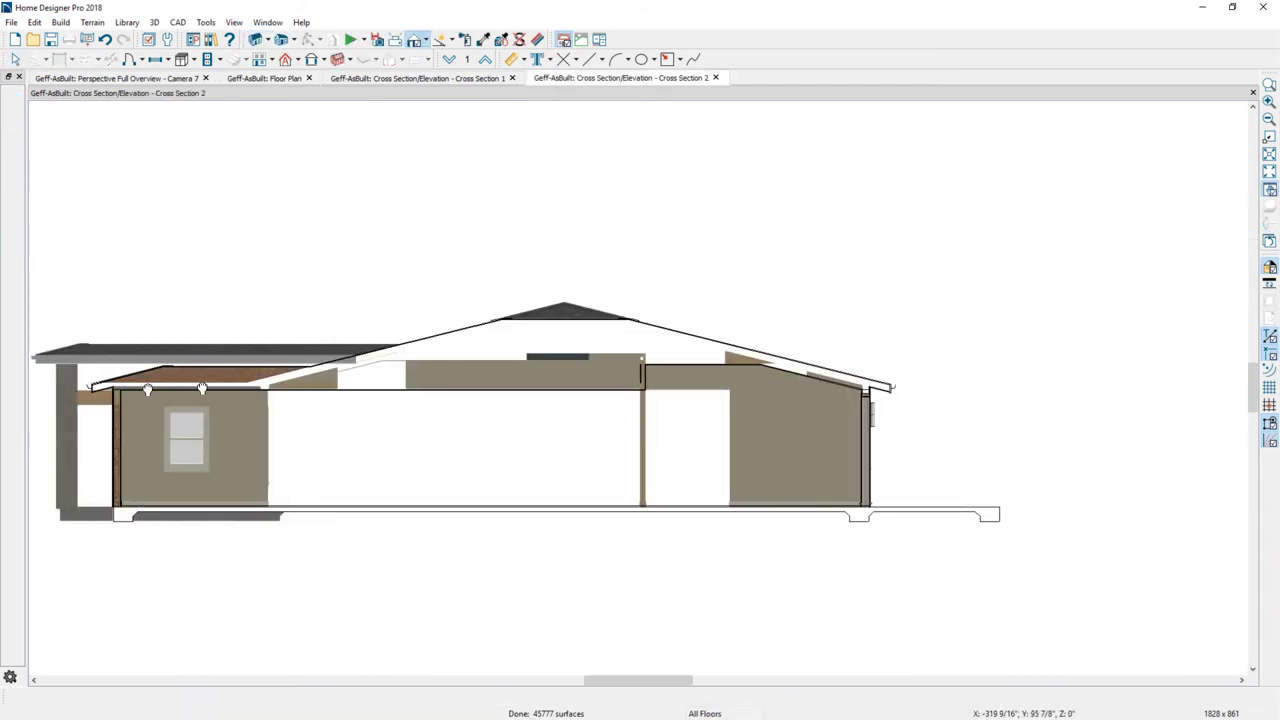
middle_click_drag(141, 397, 306, 400)
scroll(240, 424, "up", 2)
scroll(238, 422, "up", 2)
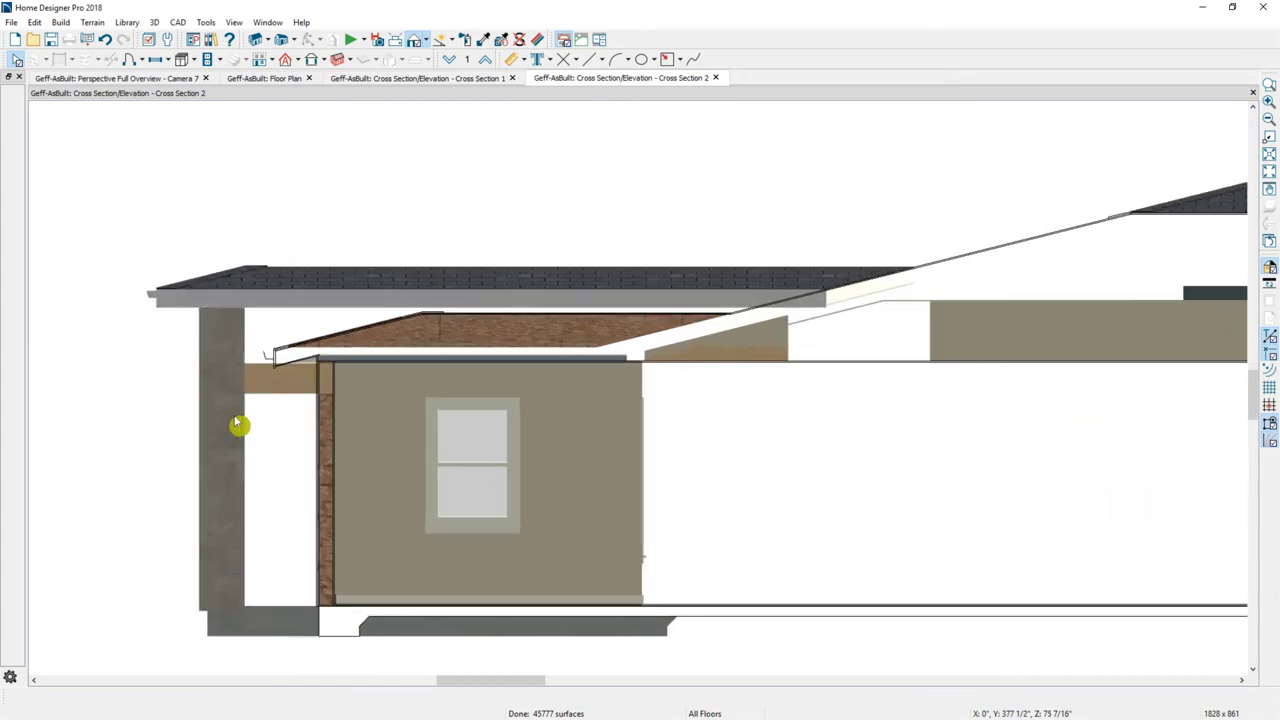
- Try to raise the porch roof beam in the section, and turn off its automatic height while keeping the Lumber type
left_click(267, 373)
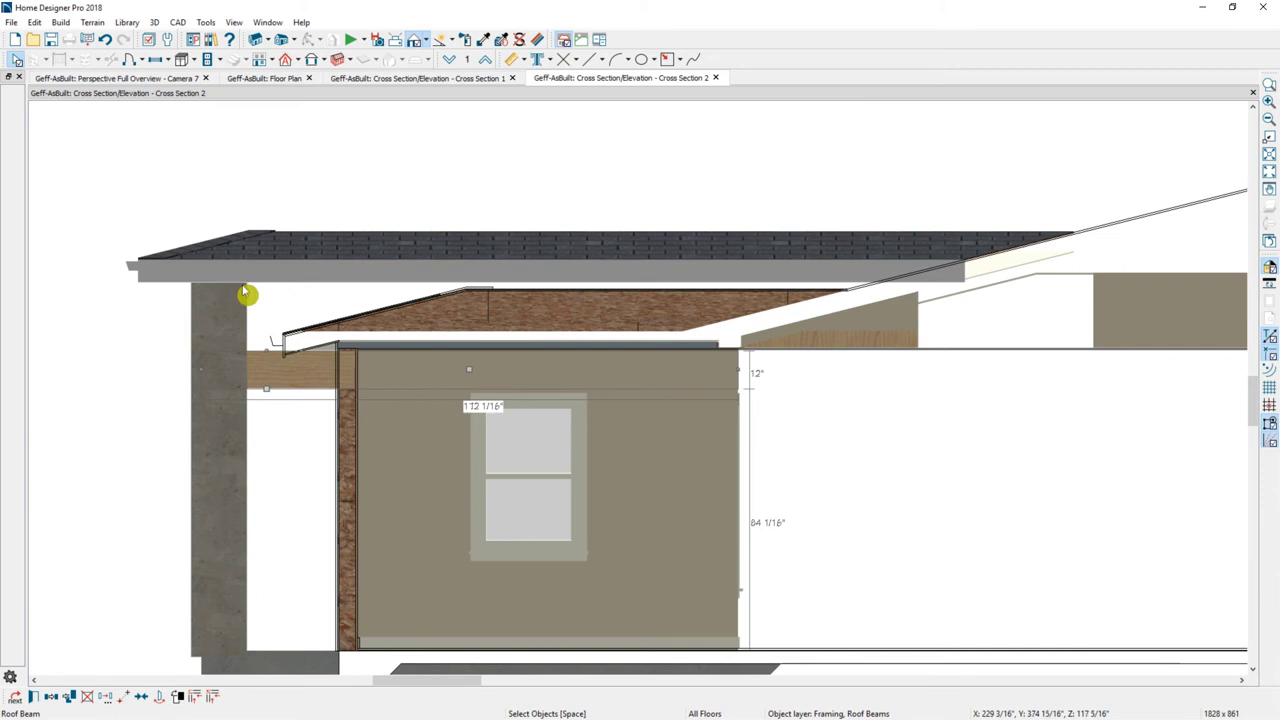
left_click_drag(468, 369, 458, 343)
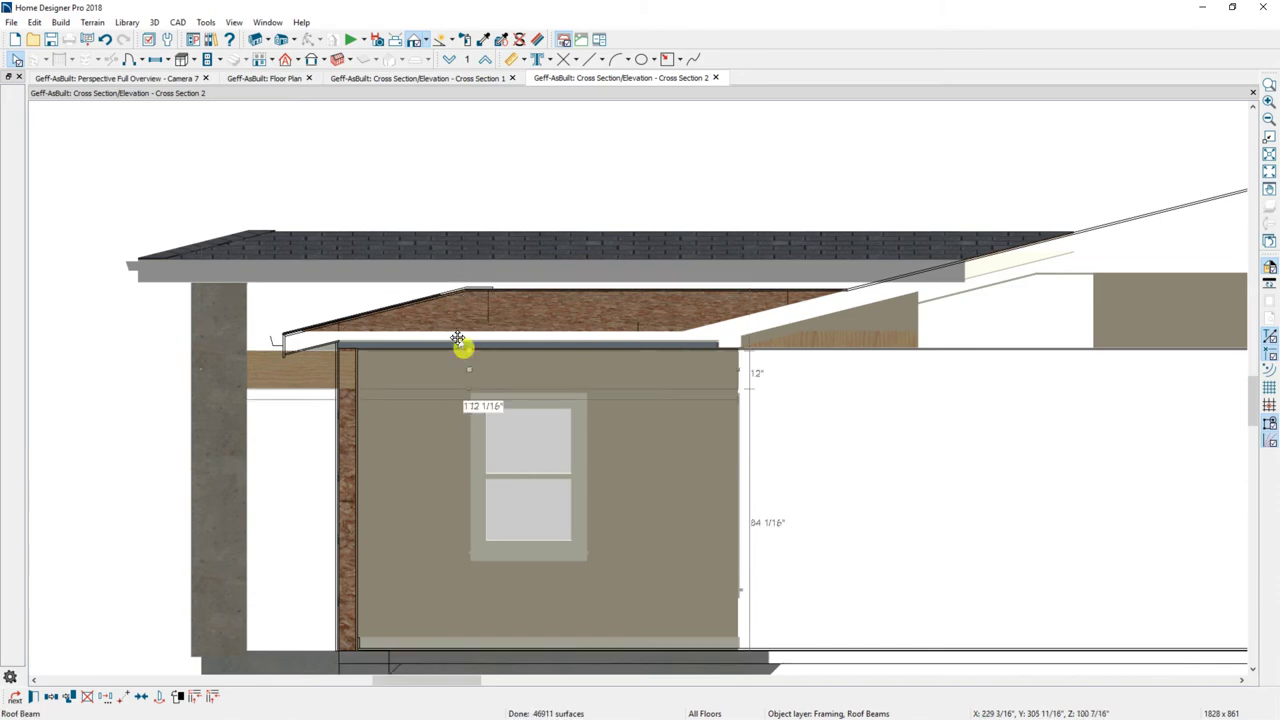
double_click(398, 382)
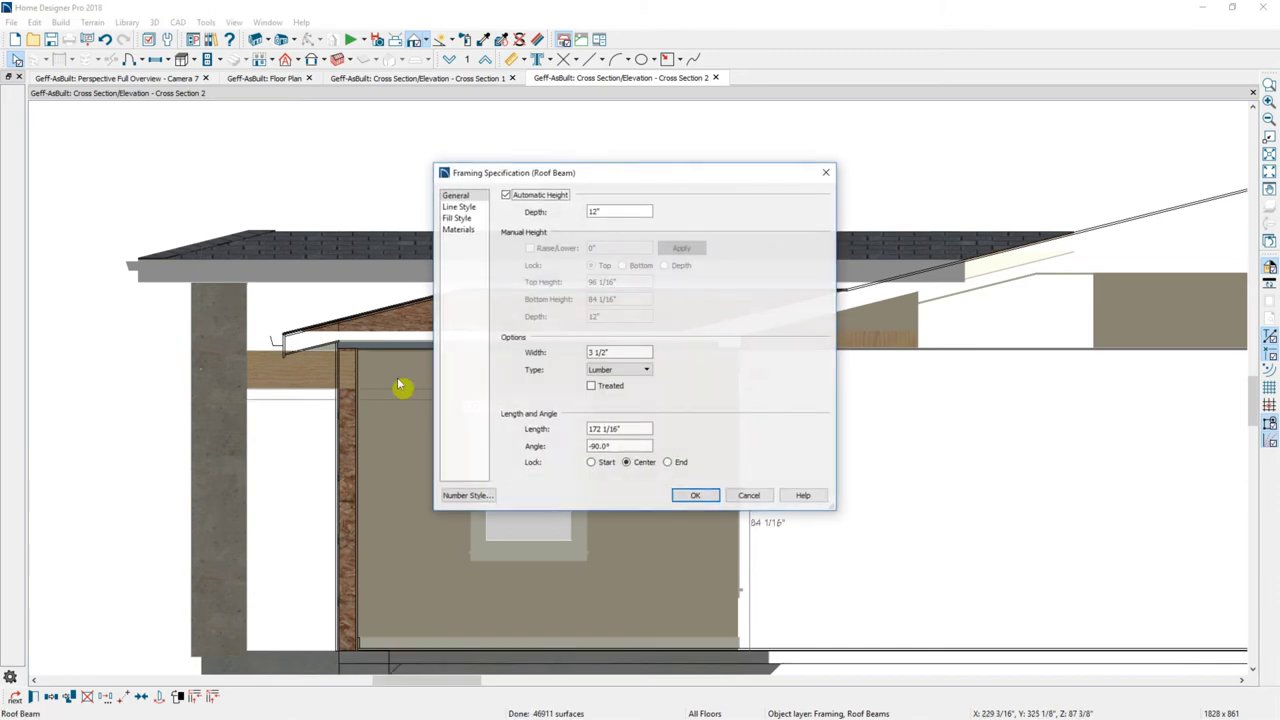
left_click(506, 195)
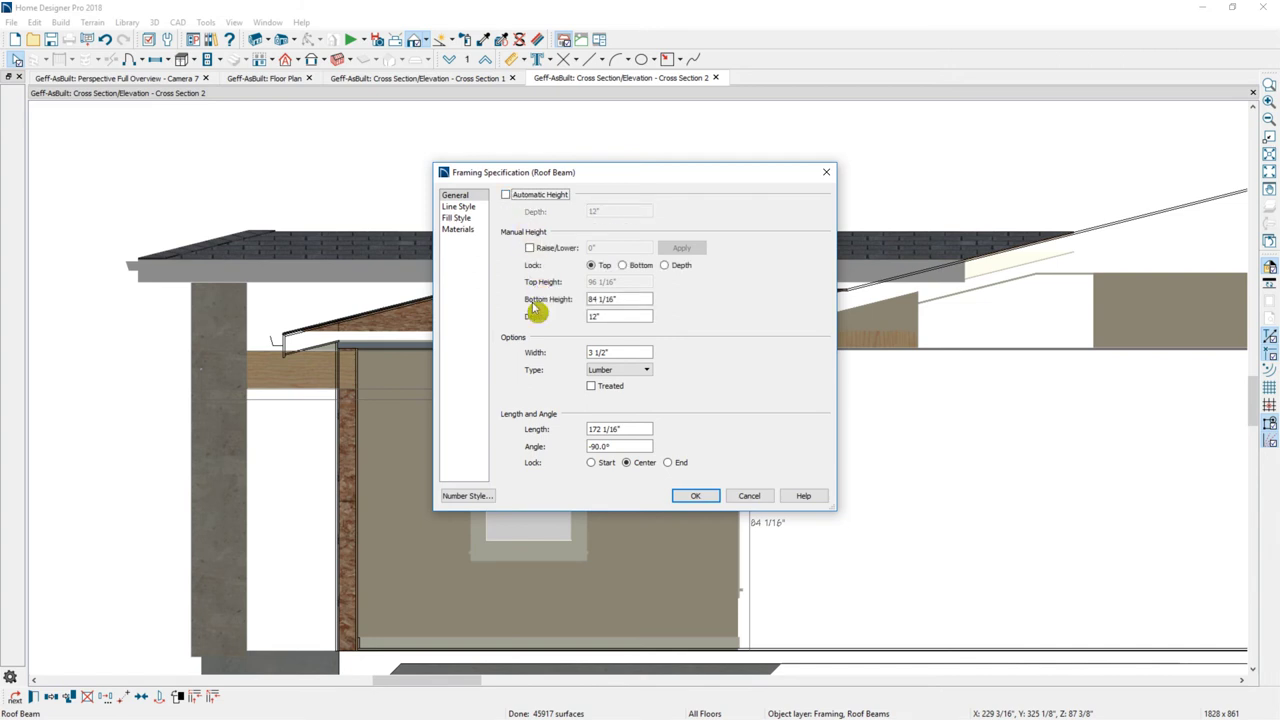
left_click(613, 316)
left_click(602, 313)
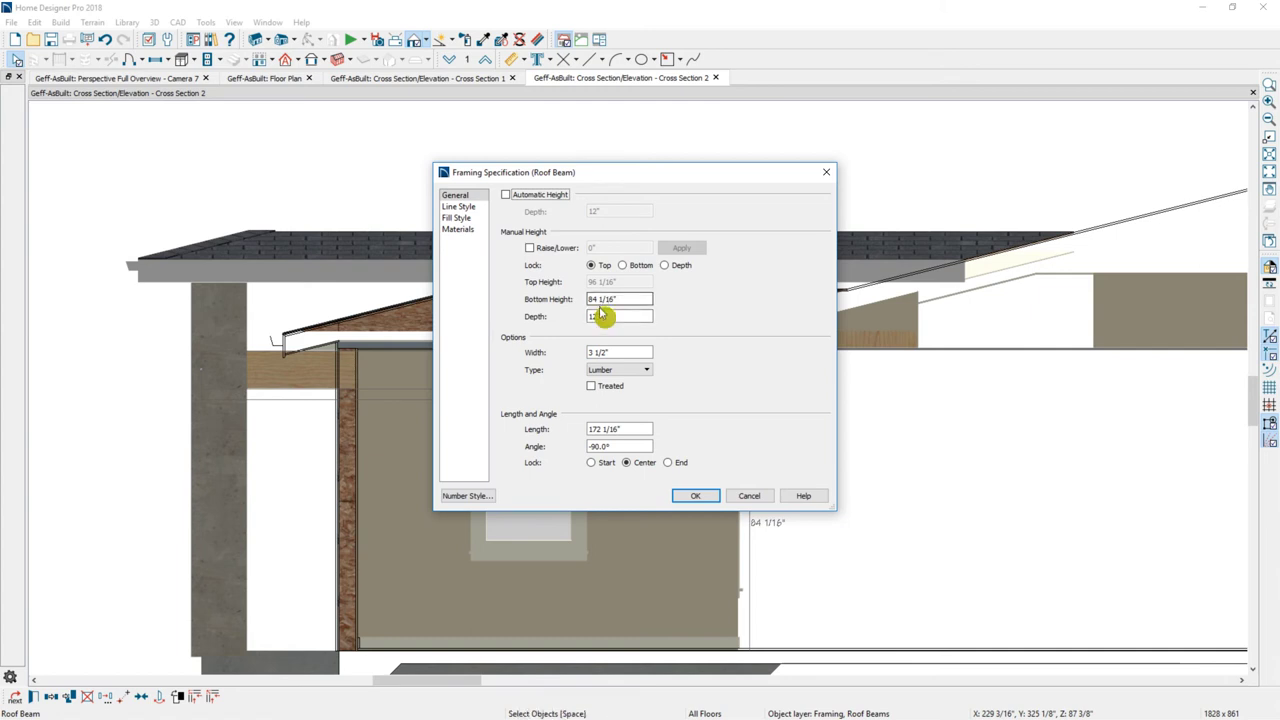
left_click(613, 372)
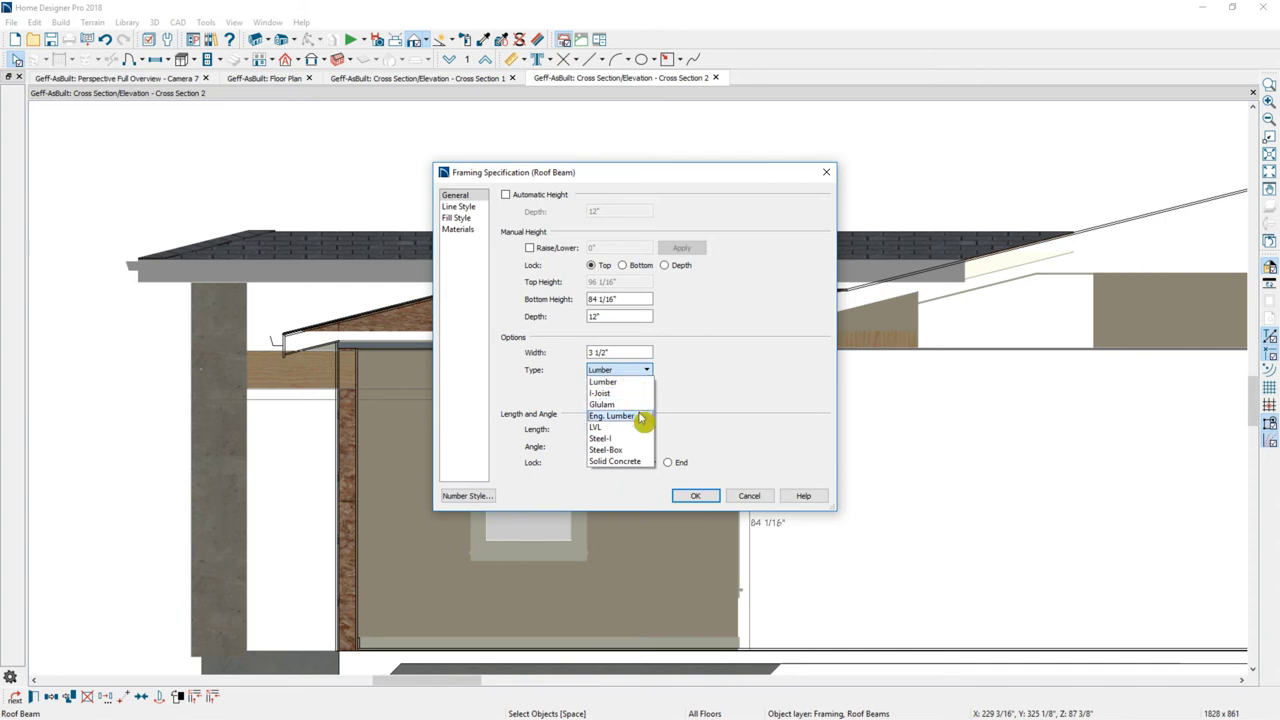
left_click(629, 371)
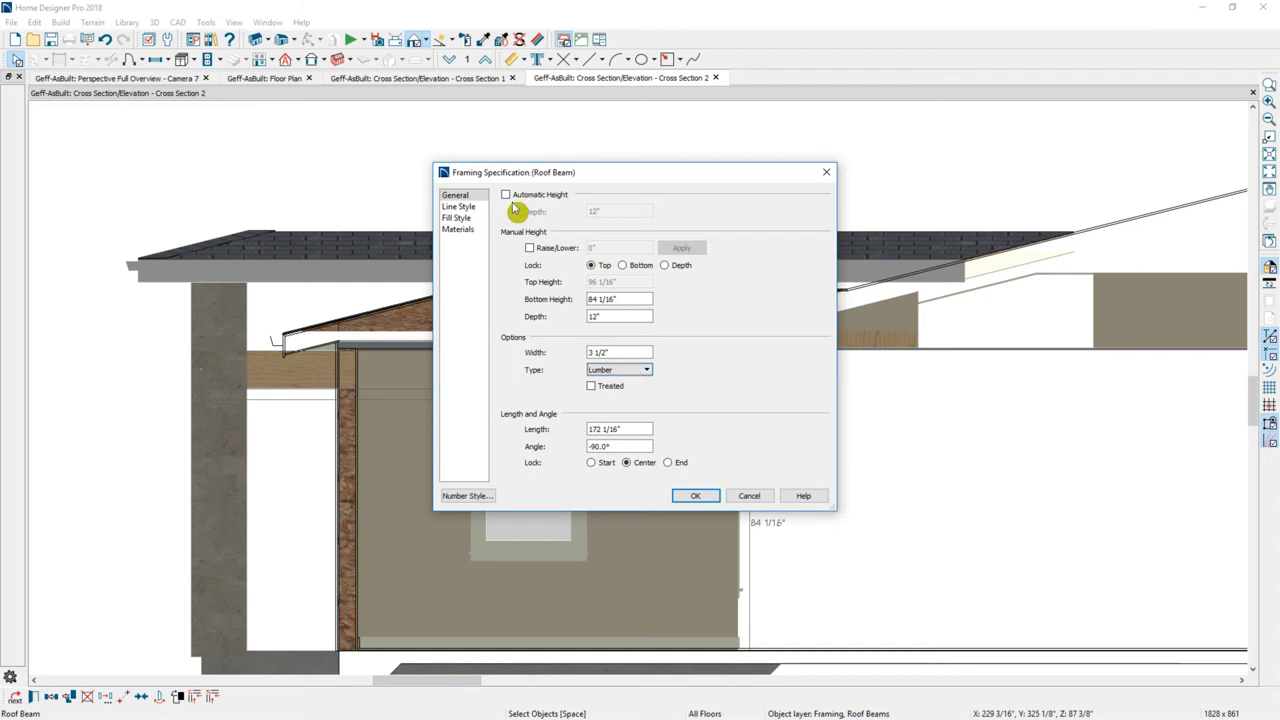
left_click(697, 497)
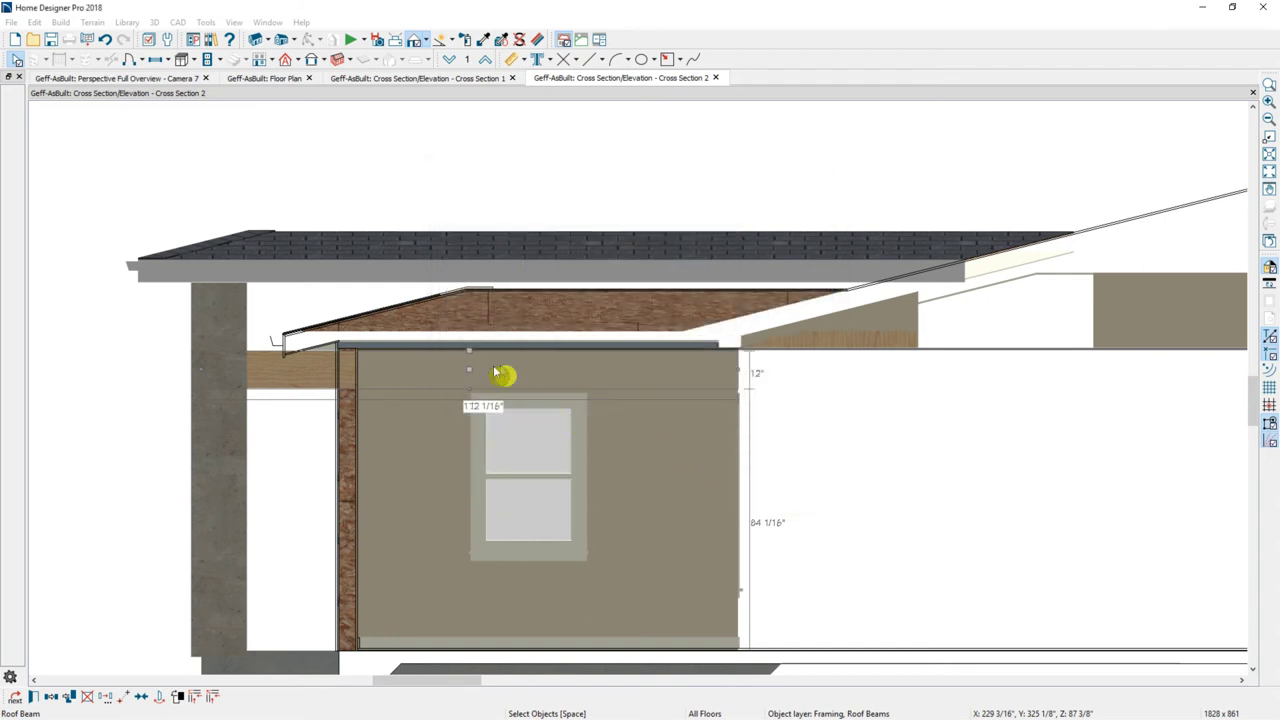
- Raise the roof beam to the underside of the porch roof, its bottom about 117 1/2 inches above the floor, and show the perspective overview
left_click_drag(467, 366, 470, 265)
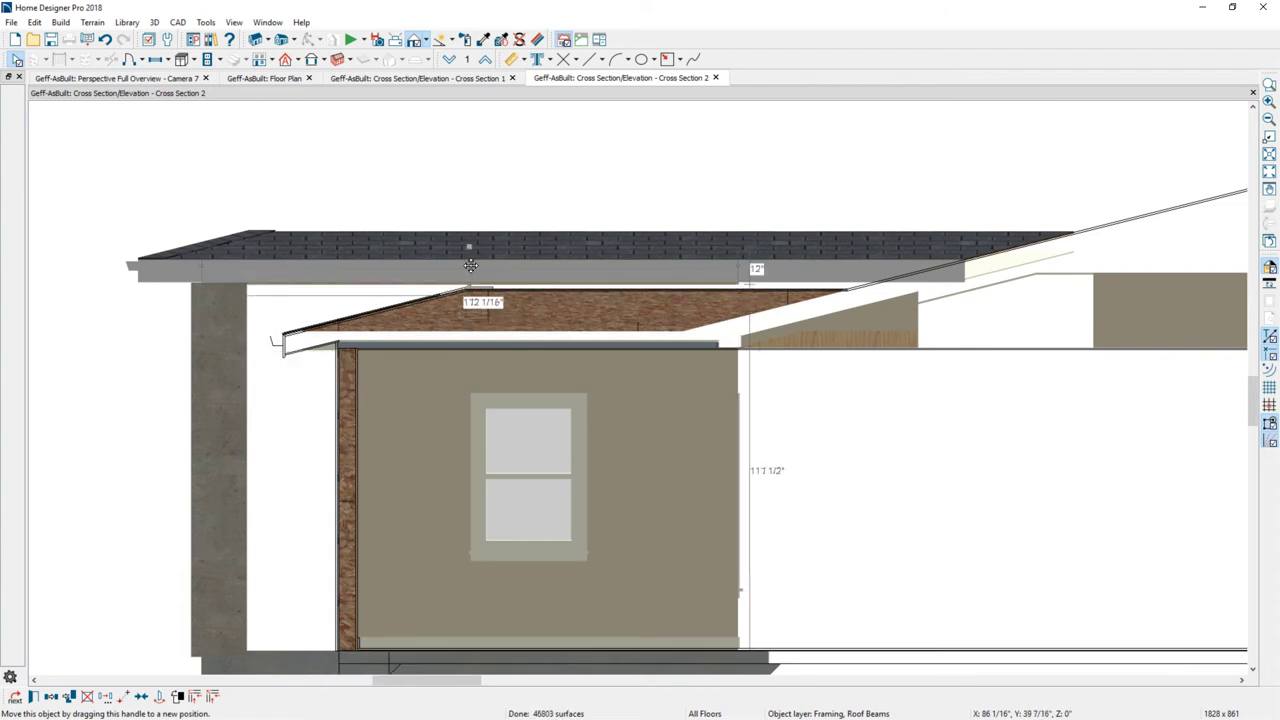
left_click(741, 272)
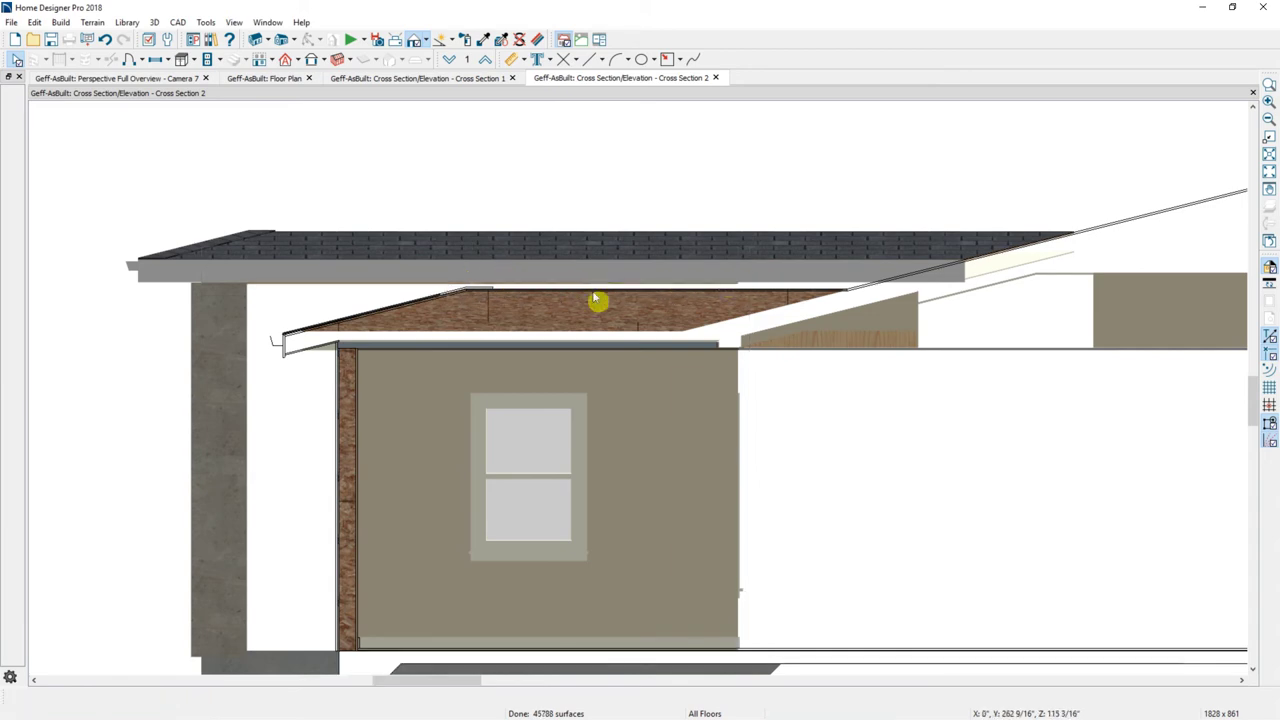
left_click(175, 84)
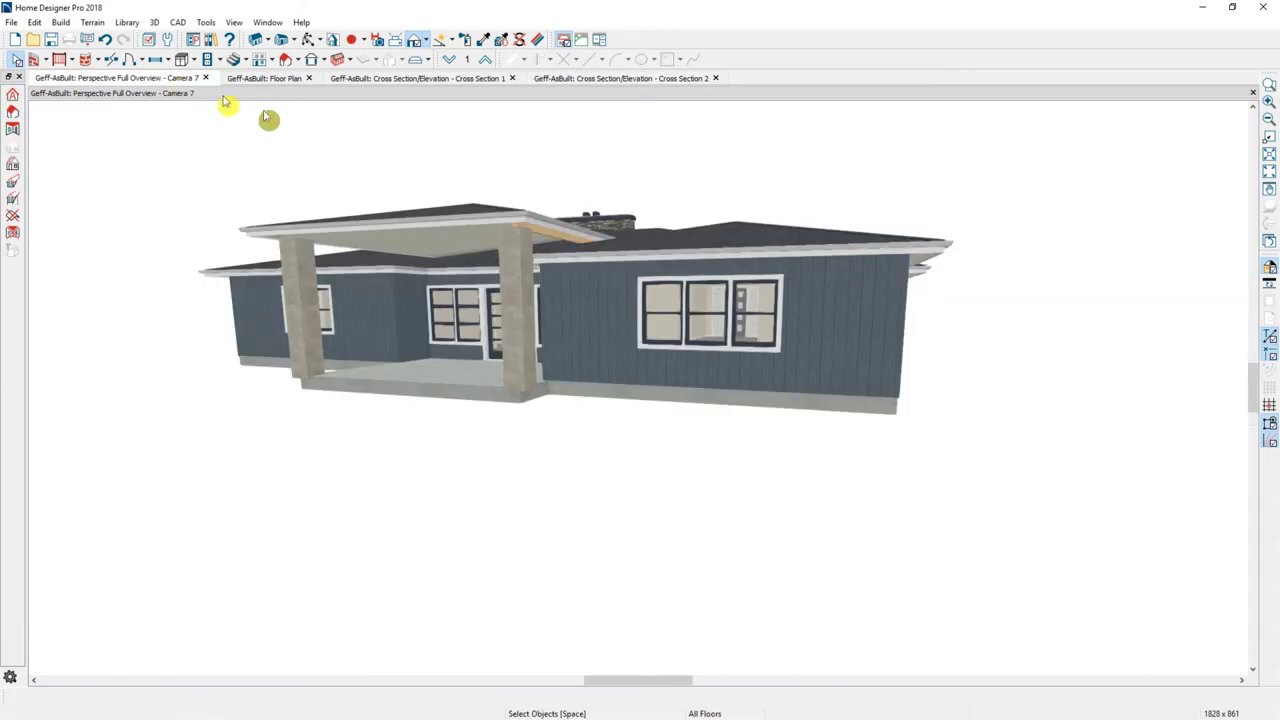
- Paint the beam along the porch's left side with the white Color - Brite material sampled from the porch roof trim
left_click(482, 42)
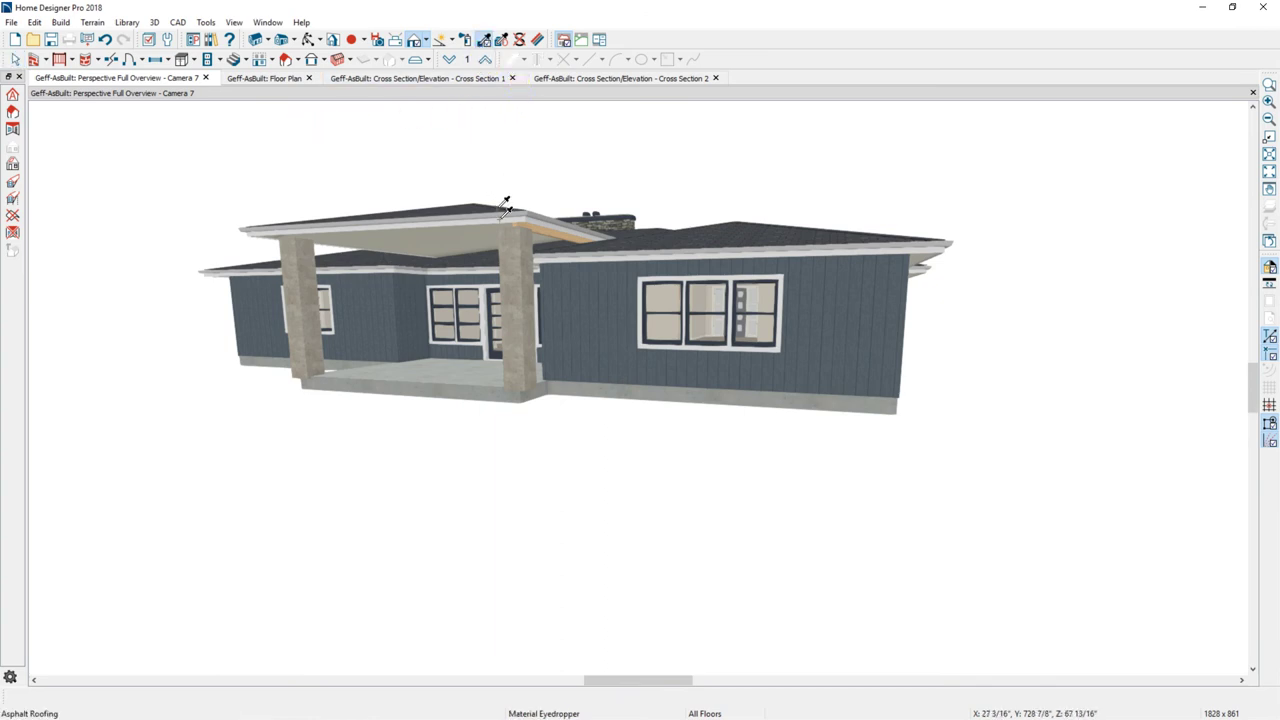
left_click(507, 213)
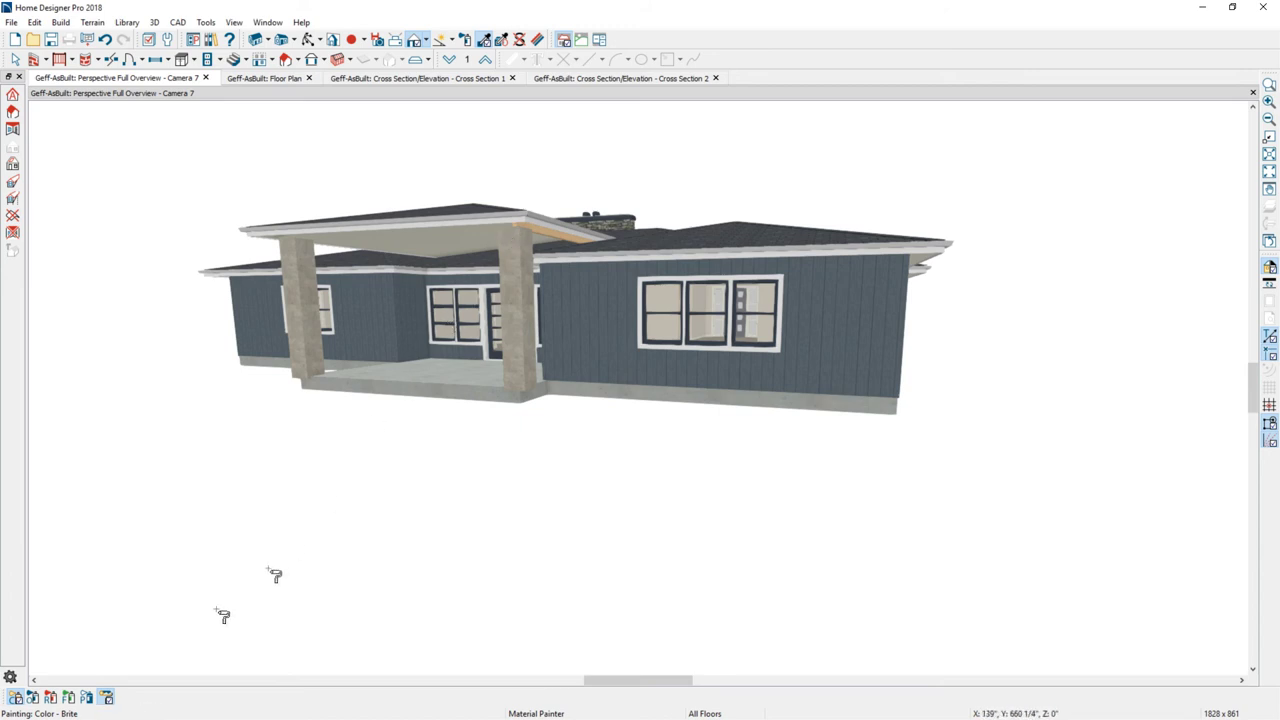
left_click(107, 698)
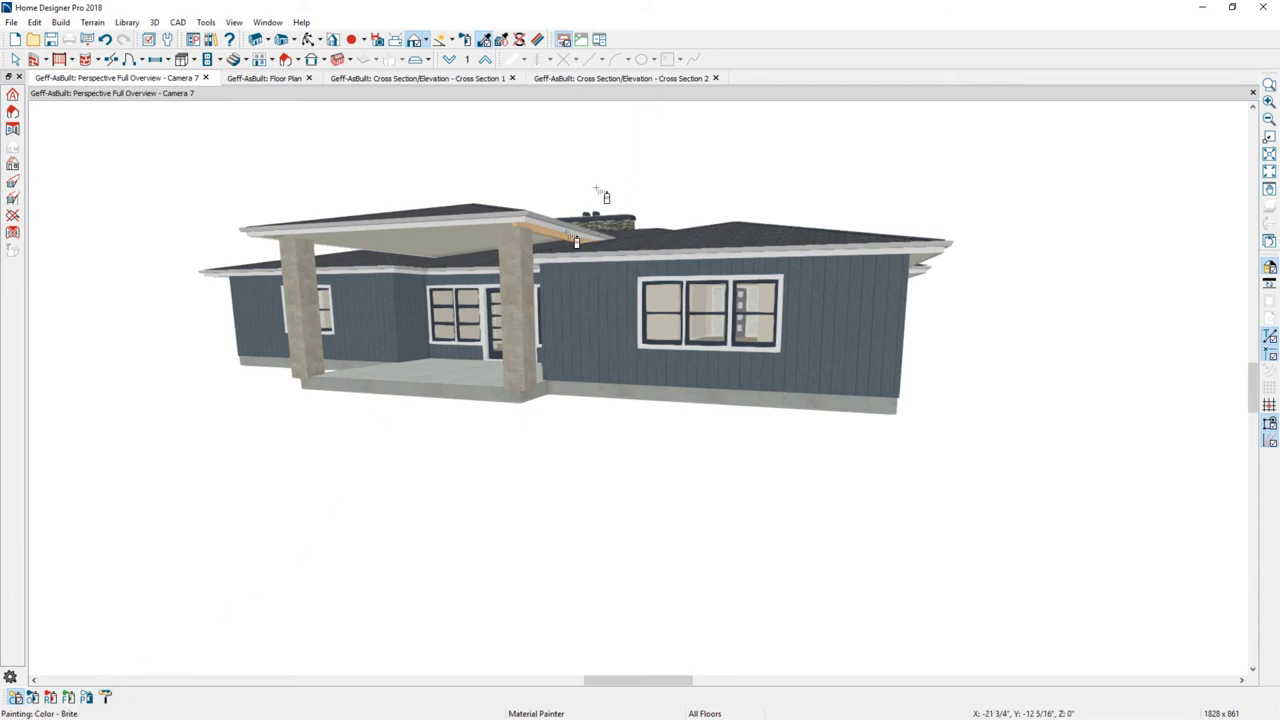
left_click(571, 246)
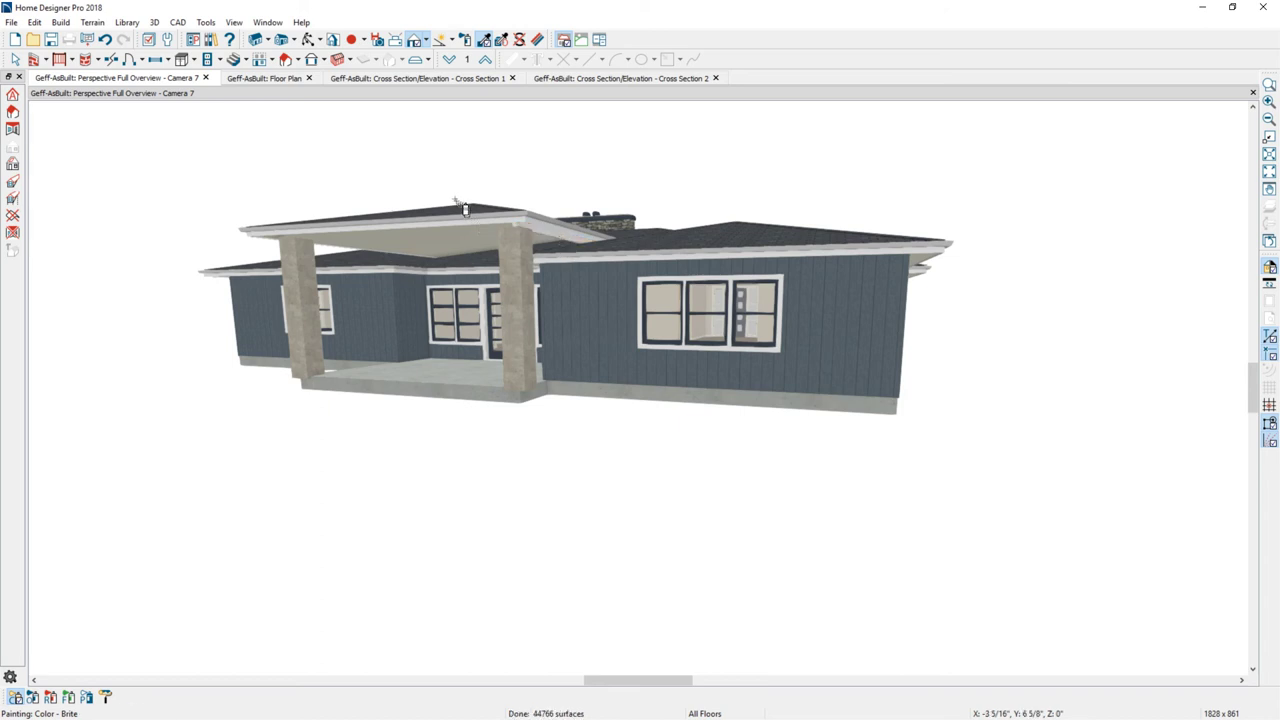
- Mirror a copy of the left porch roof beam about the porch centre to its right side, and inspect it in the perspective overview
left_click(296, 82)
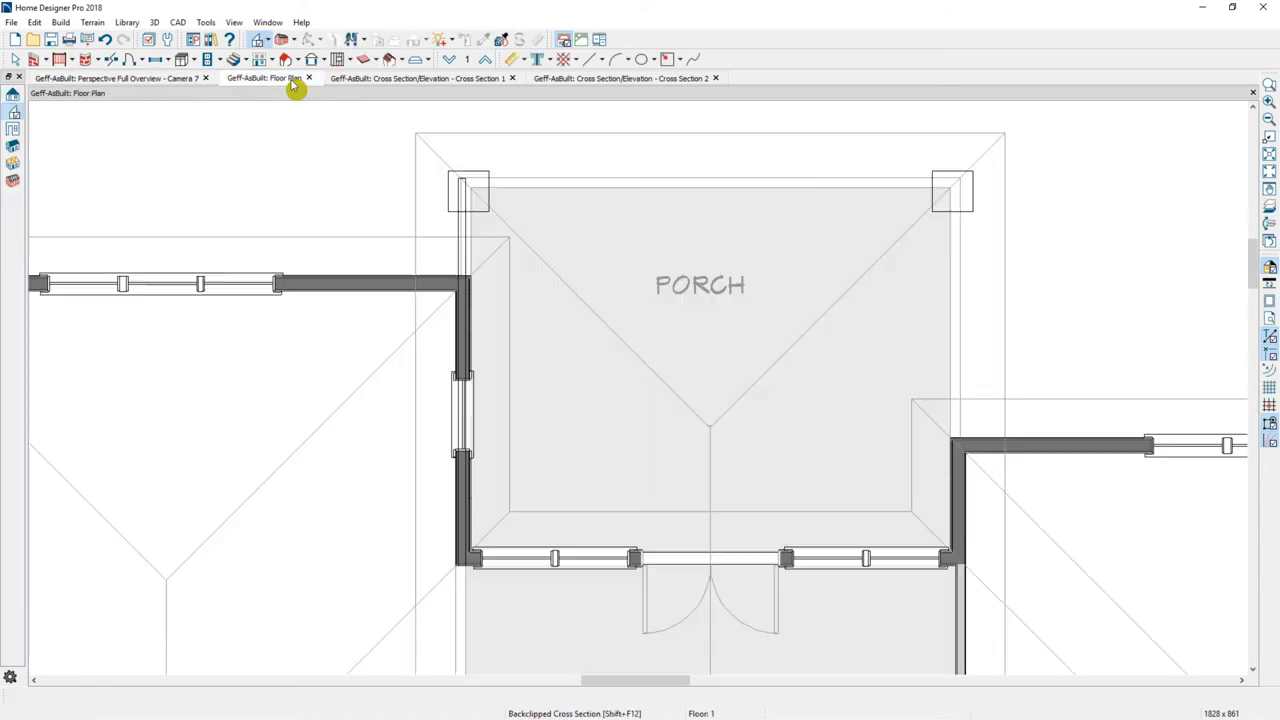
key("space")
left_click(474, 253)
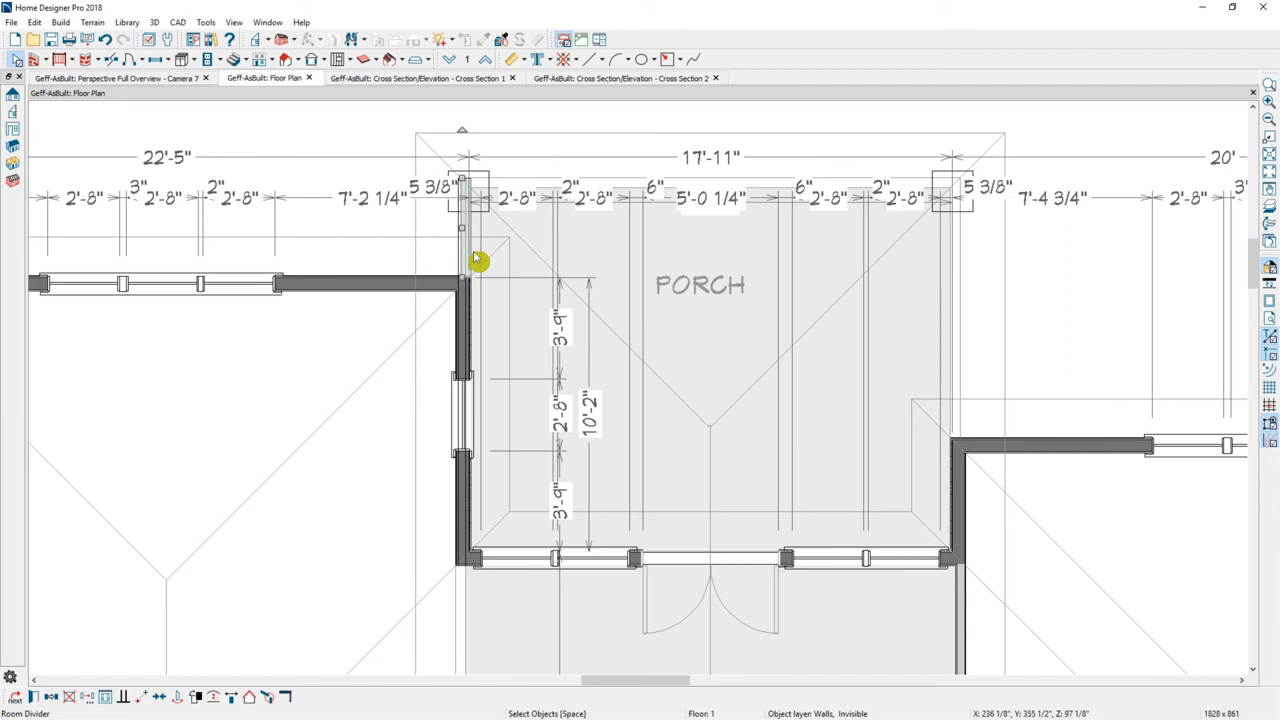
key("Tab")
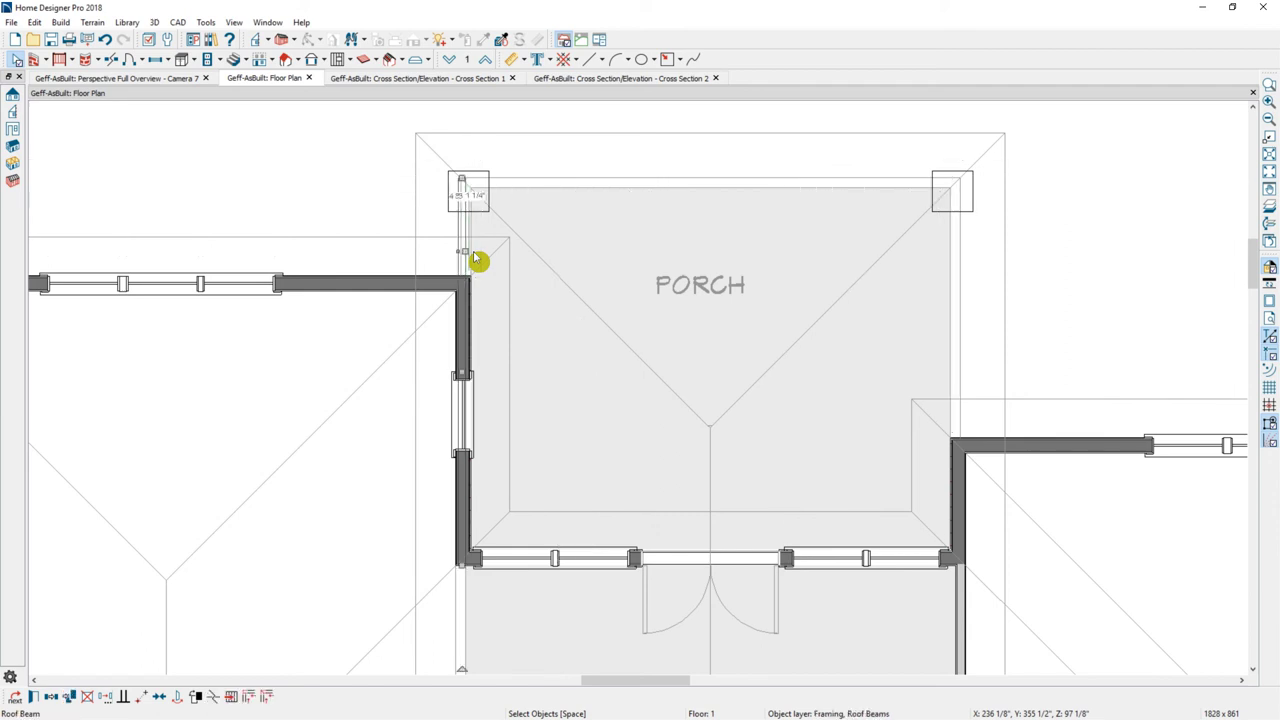
left_click(55, 705)
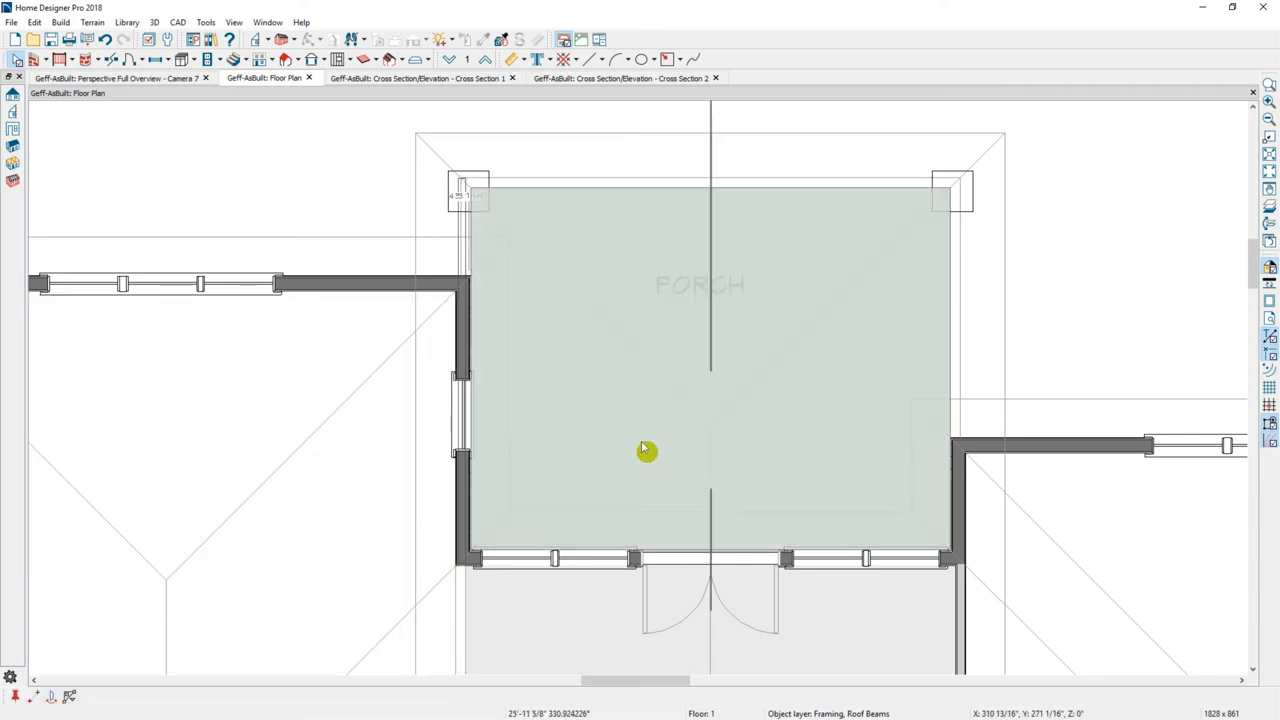
left_click(645, 450)
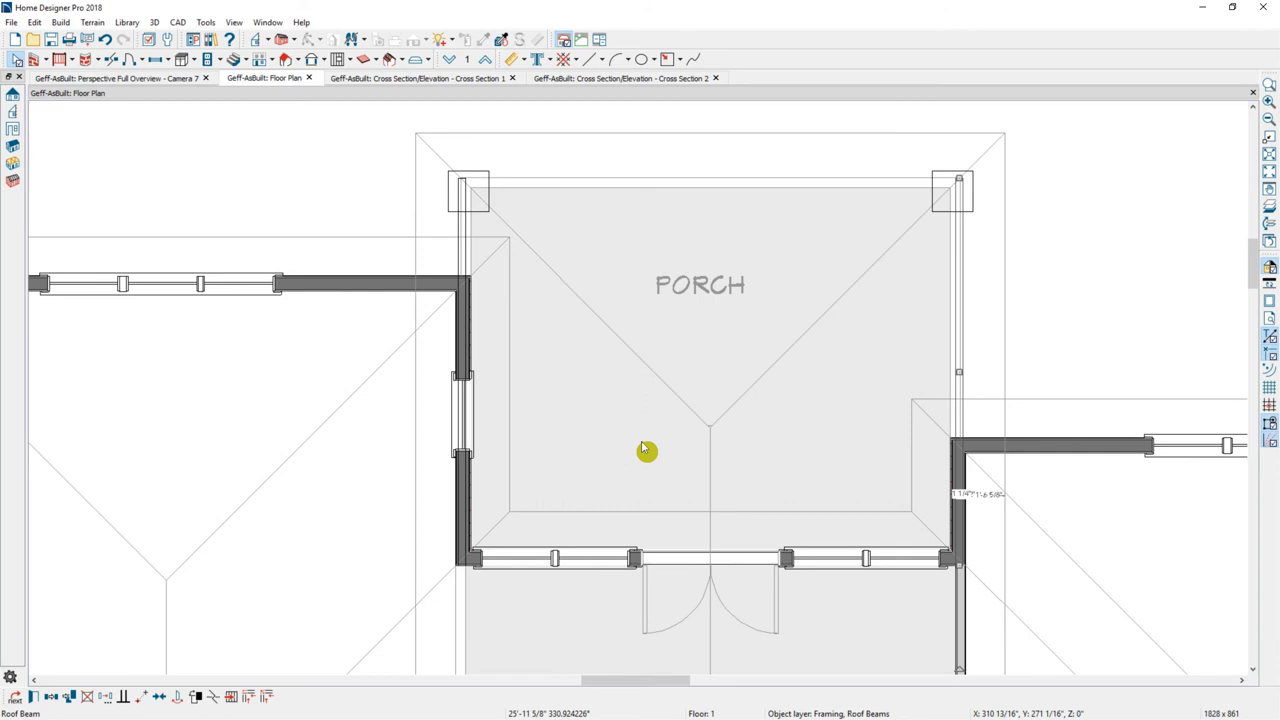
left_click(172, 79)
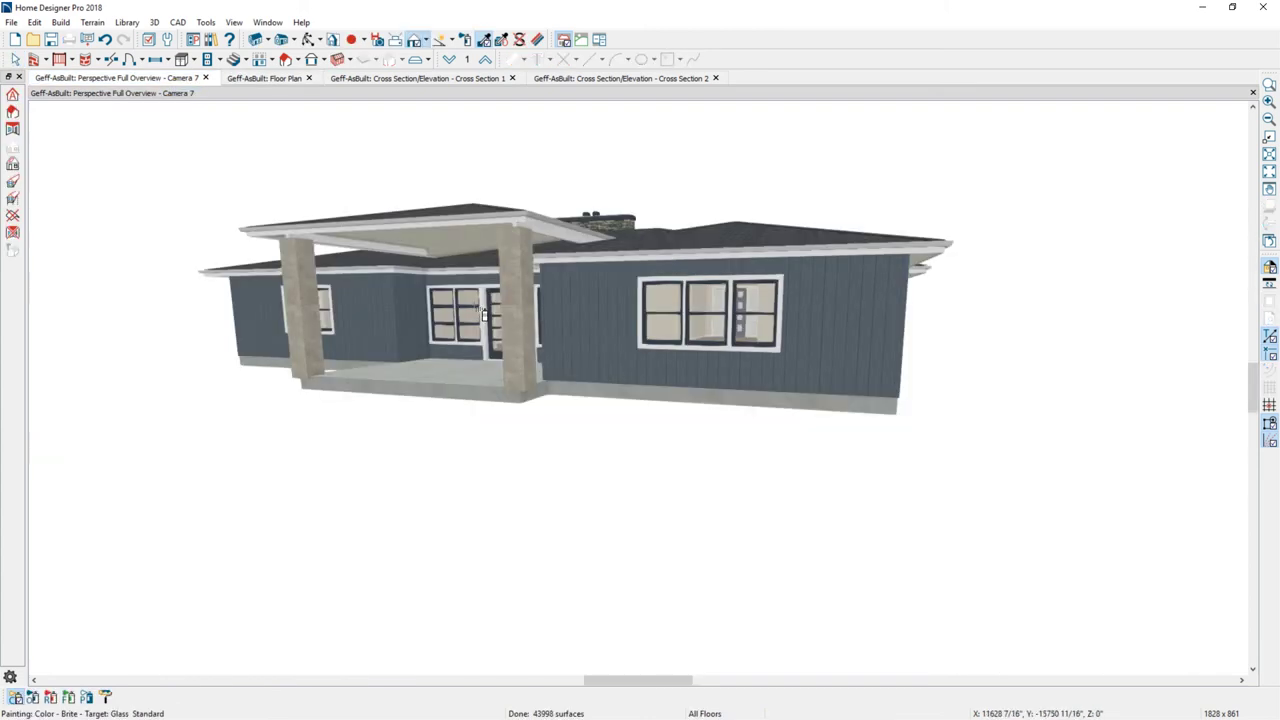
left_click_drag(495, 313, 551, 303)
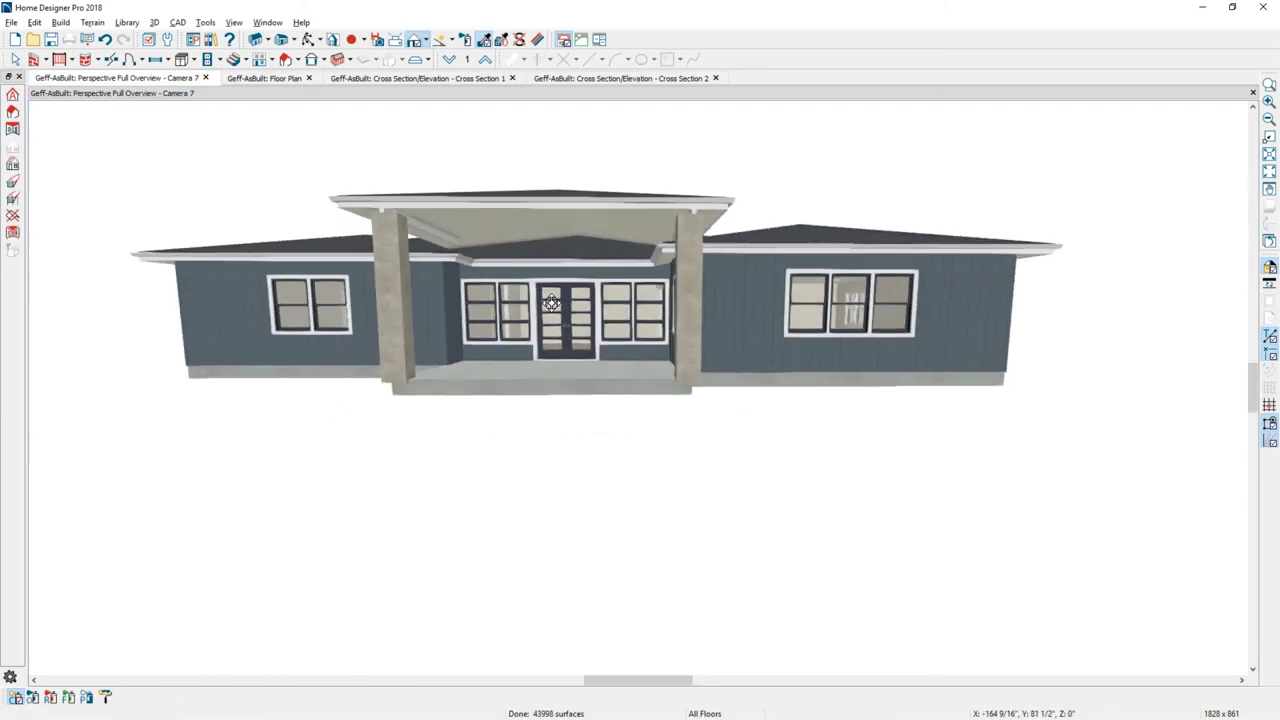
key("space")
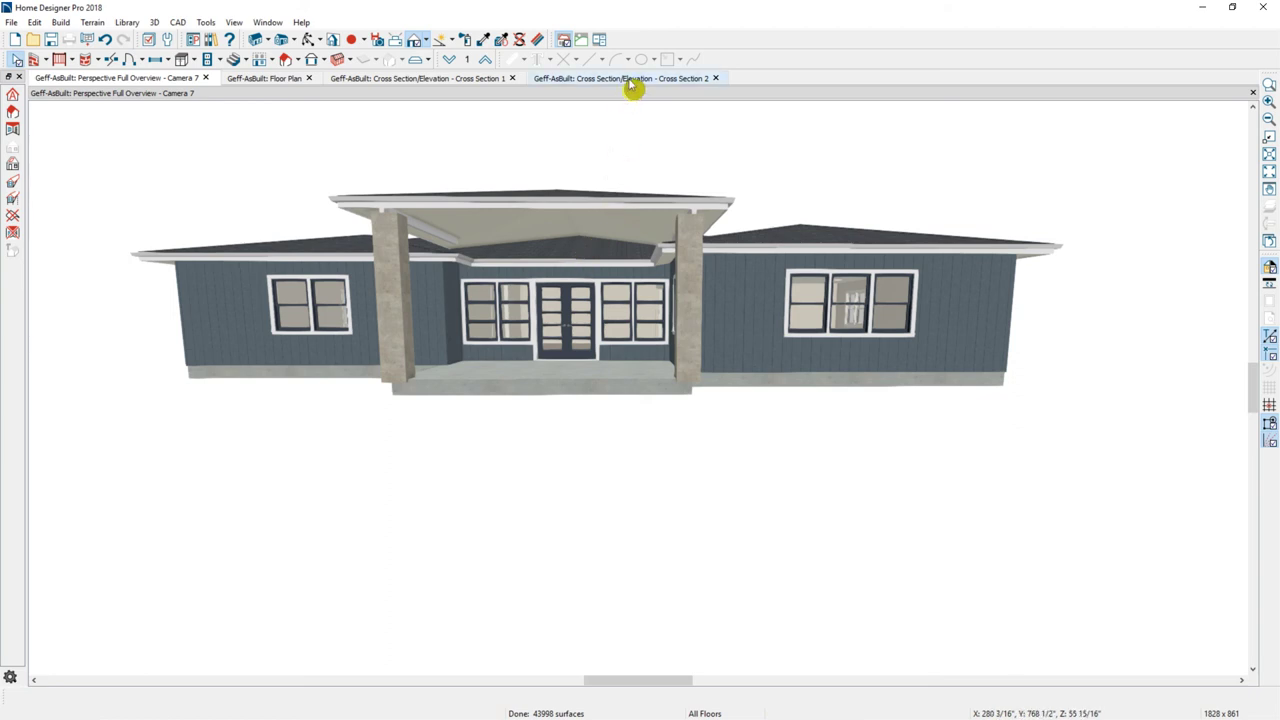
- Tile Cross Section 1 and the floor plan vertically, side by side
key("ctrl+Tab")
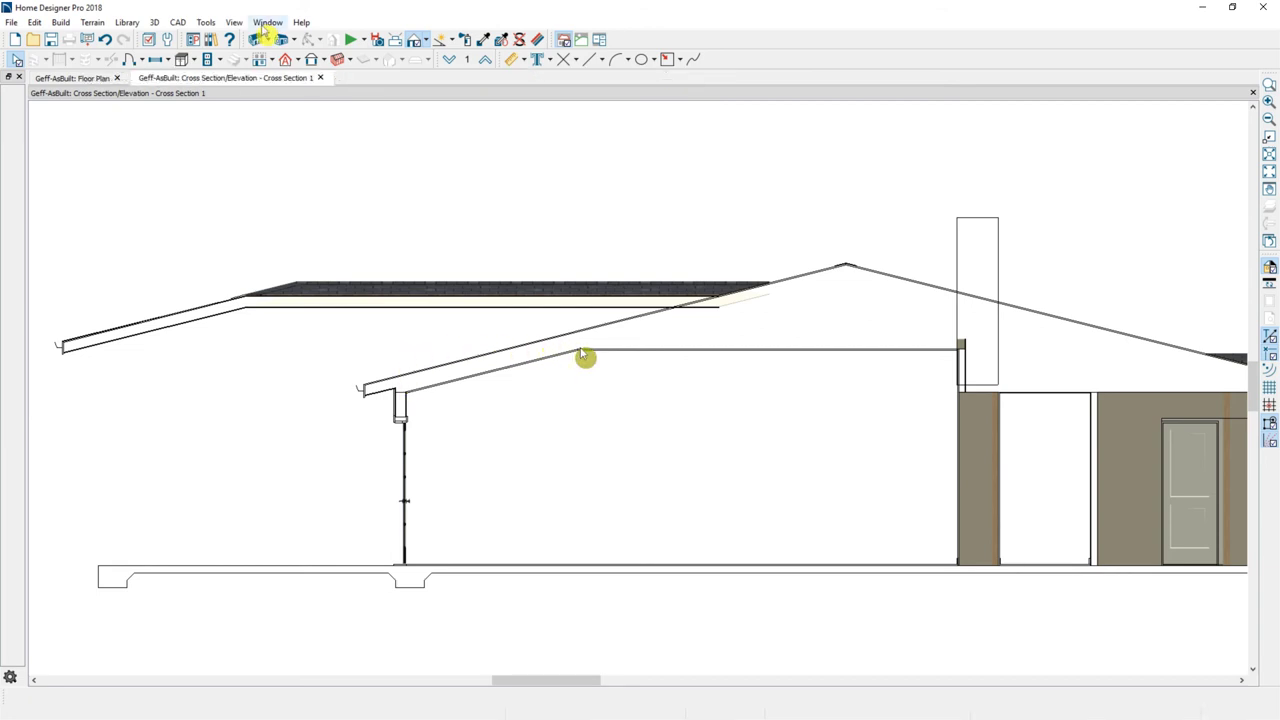
left_click(266, 24)
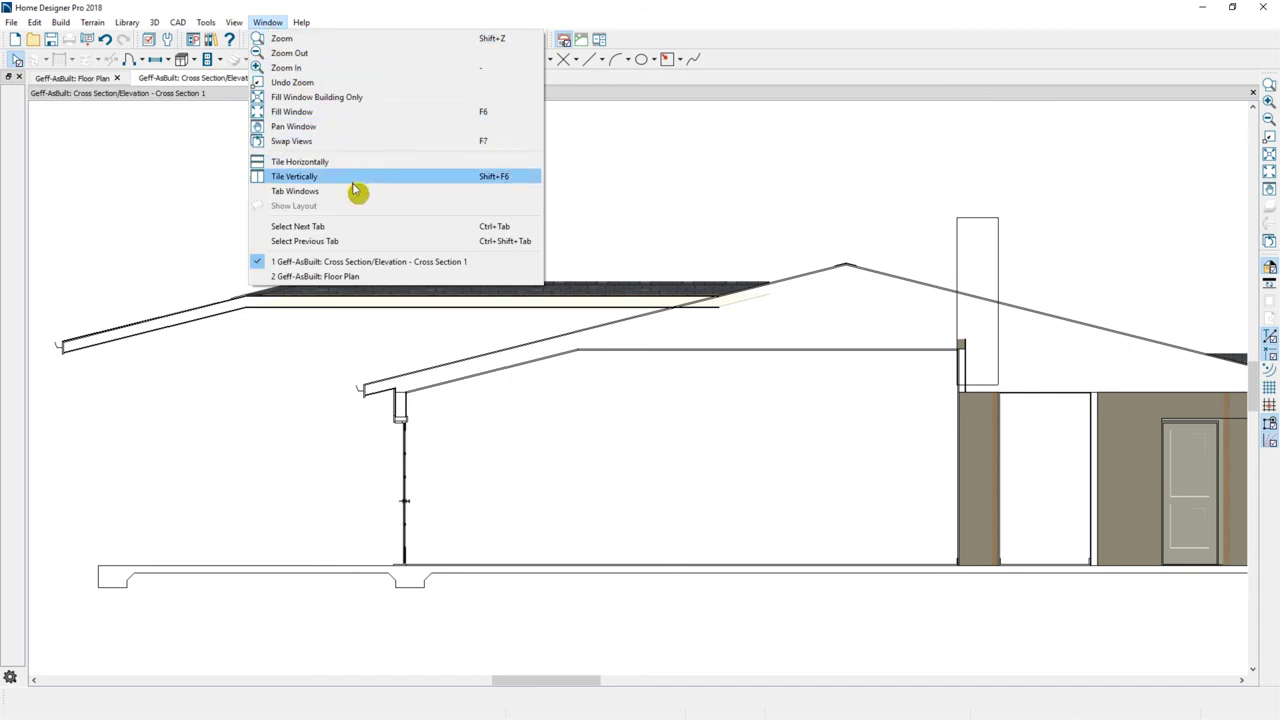
left_click(521, 177)
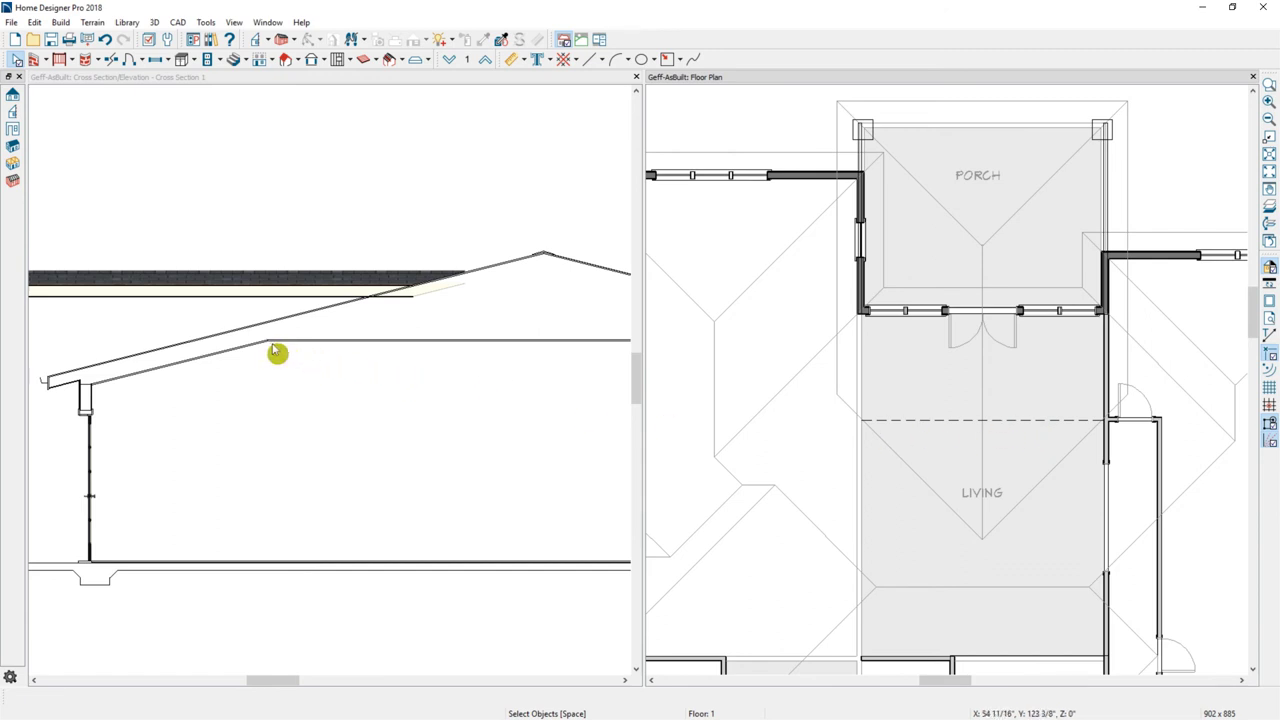
- Notch the roof plane over the living room from its porch-side eave back to the dashed ceiling line, widening the notch to the eave corners
left_click(1024, 291)
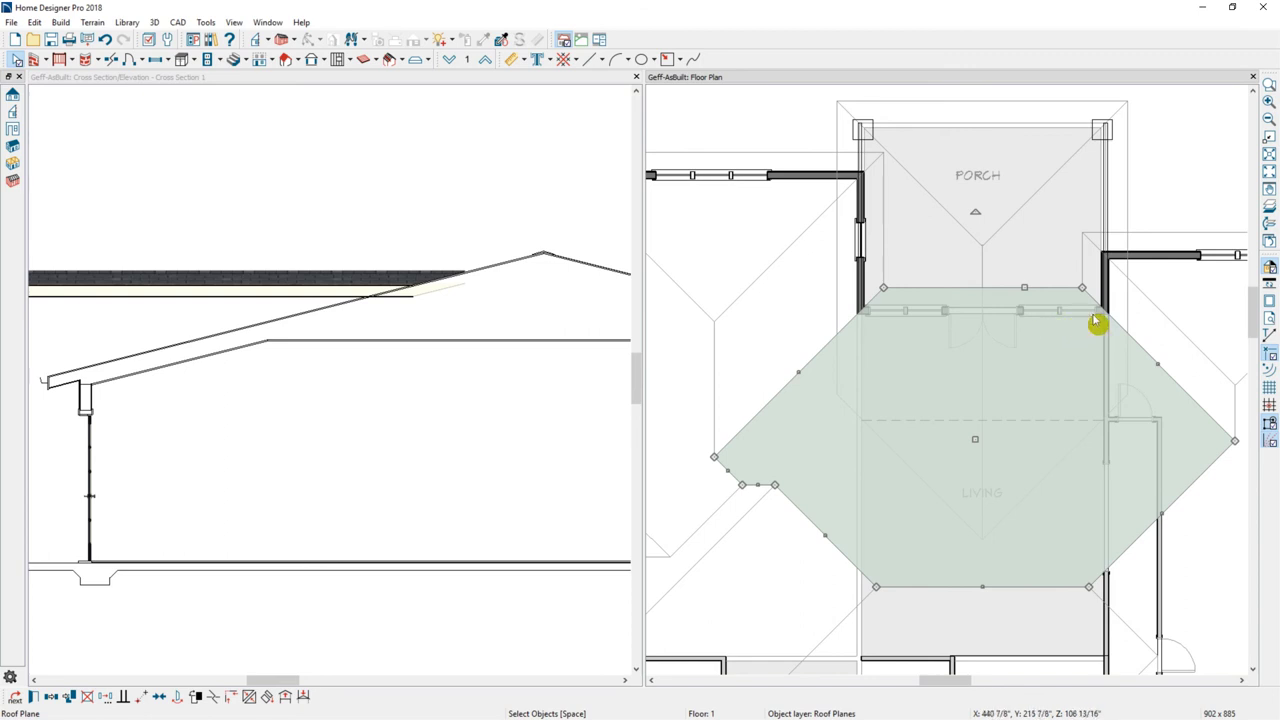
left_click(232, 696)
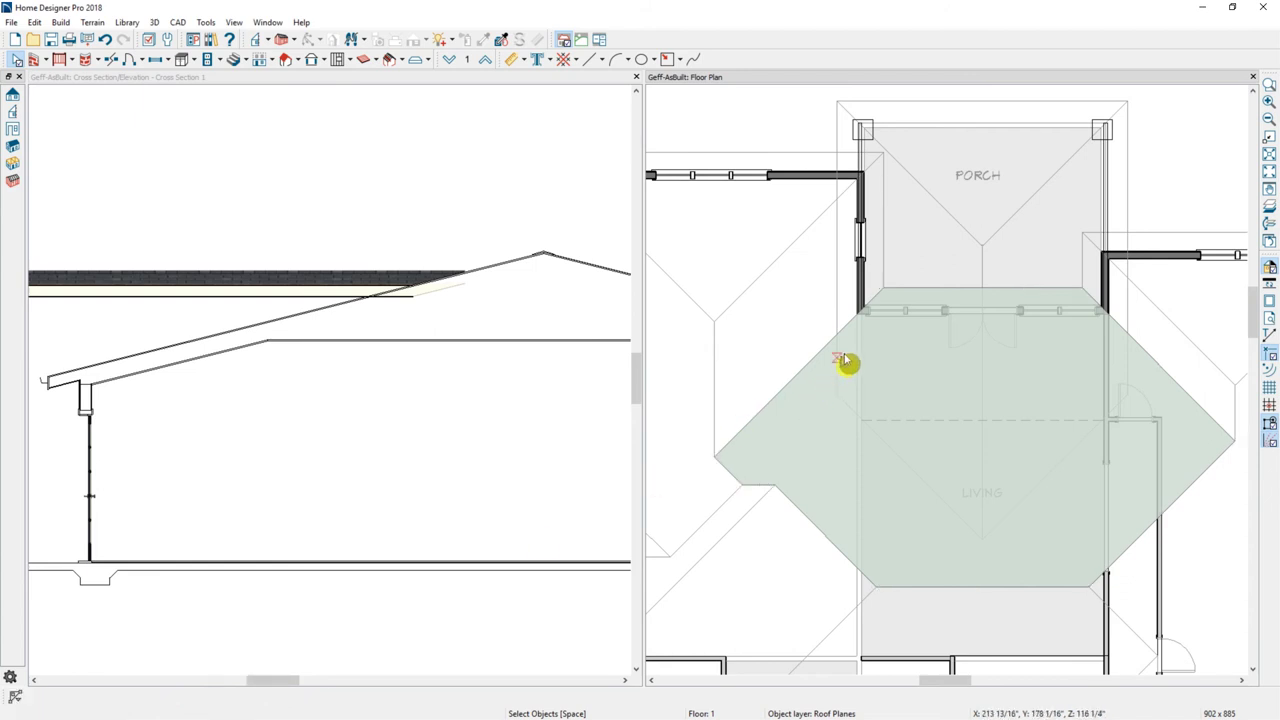
left_click(920, 293)
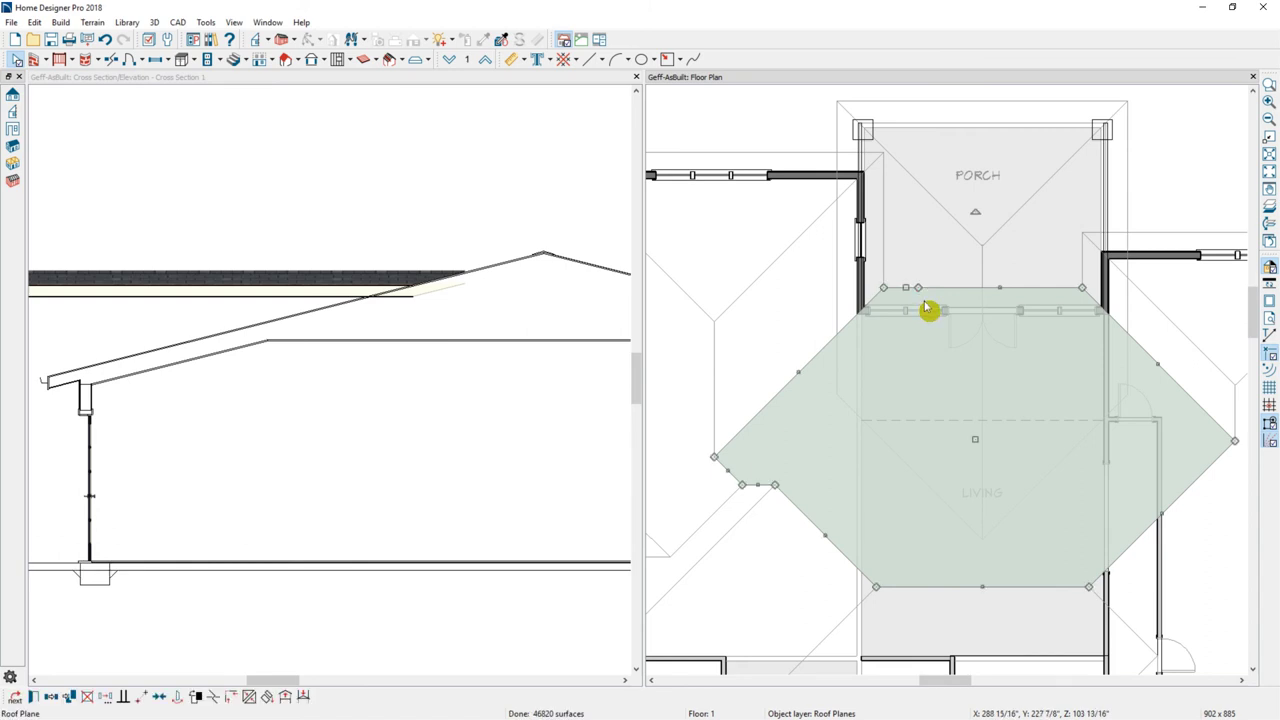
left_click(214, 697)
left_click(1062, 288)
left_click_drag(1017, 288, 1016, 420)
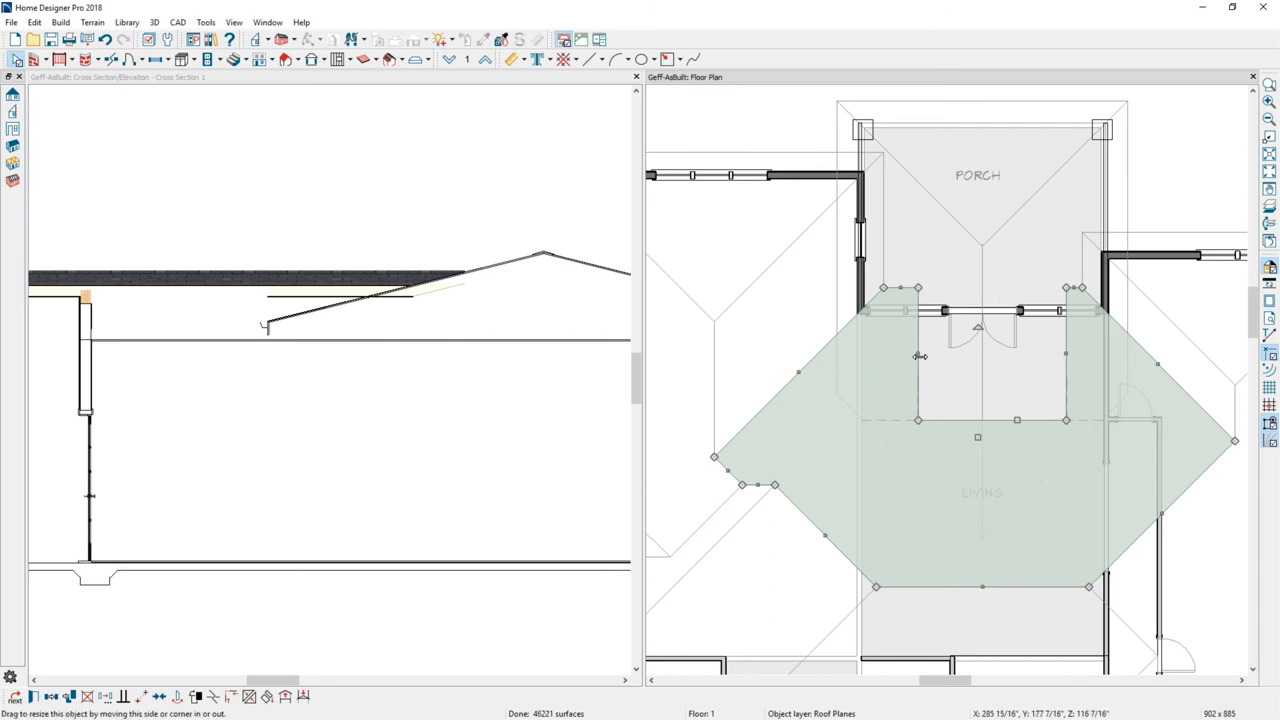
left_click_drag(919, 356, 888, 288)
left_click_drag(1068, 354, 1086, 296)
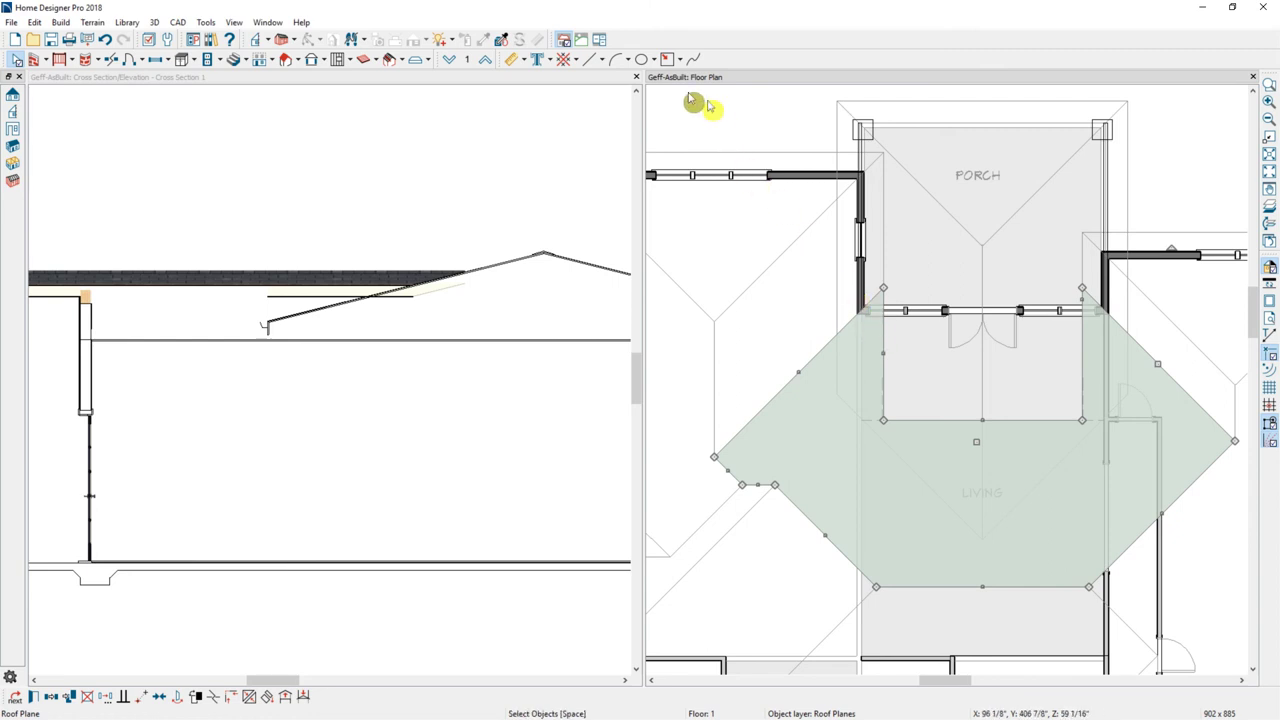
- Create a full camera view from the living room towards the porch doors, showing the ceiling and the cut roof plane
left_click(293, 40)
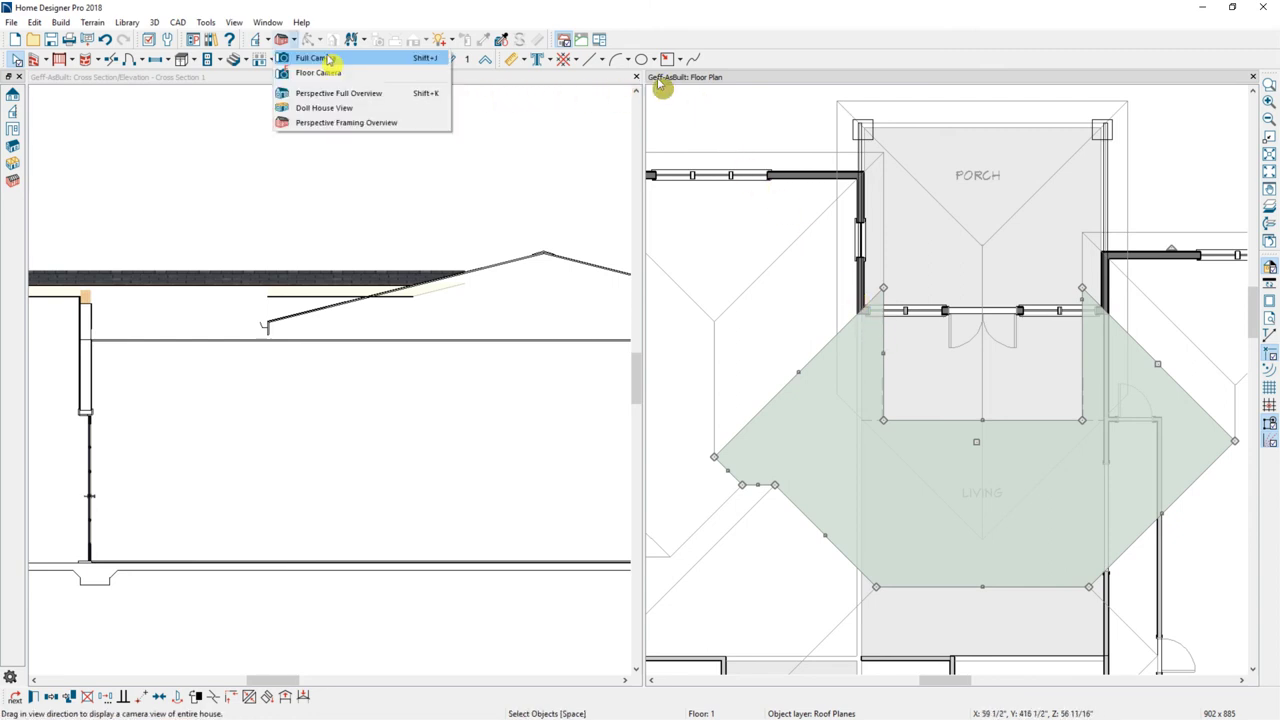
left_click(315, 58)
left_click_drag(1017, 555, 993, 416)
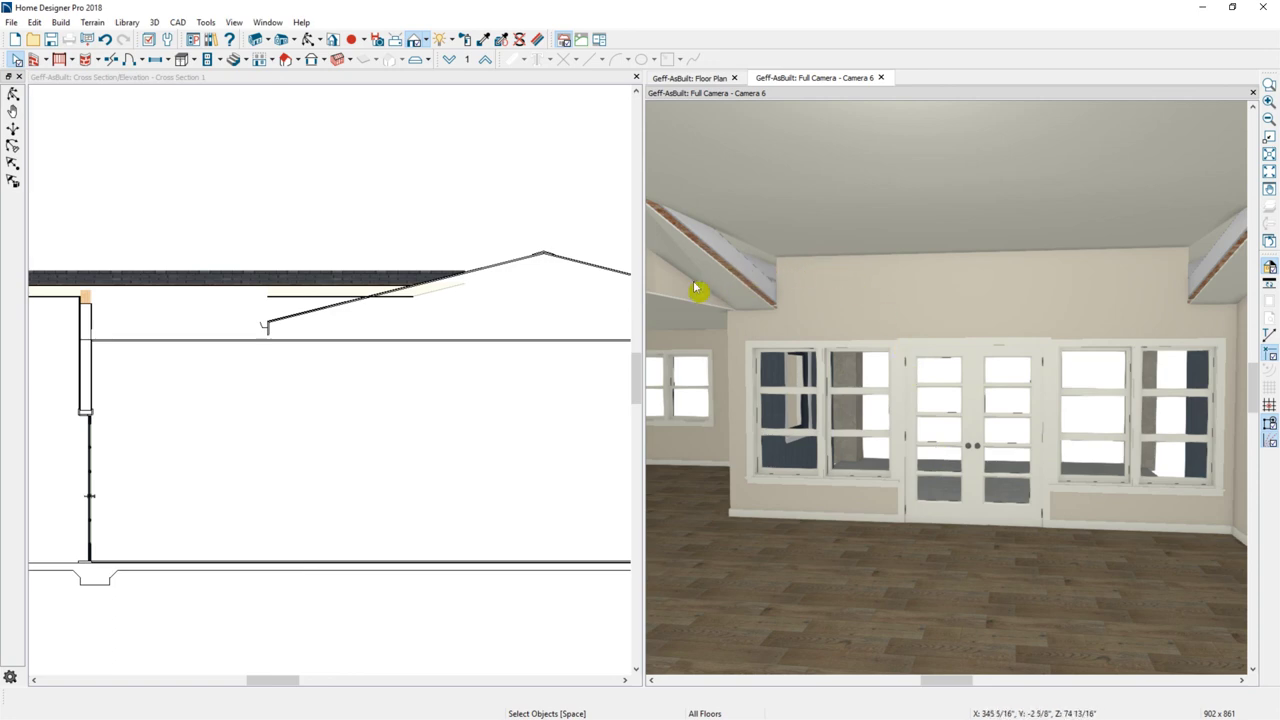
mouse_move(1000, 357)
middle_mouse_down()
mouse_move(973, 353)
mouse_move(990, 349)
middle_mouse_up()
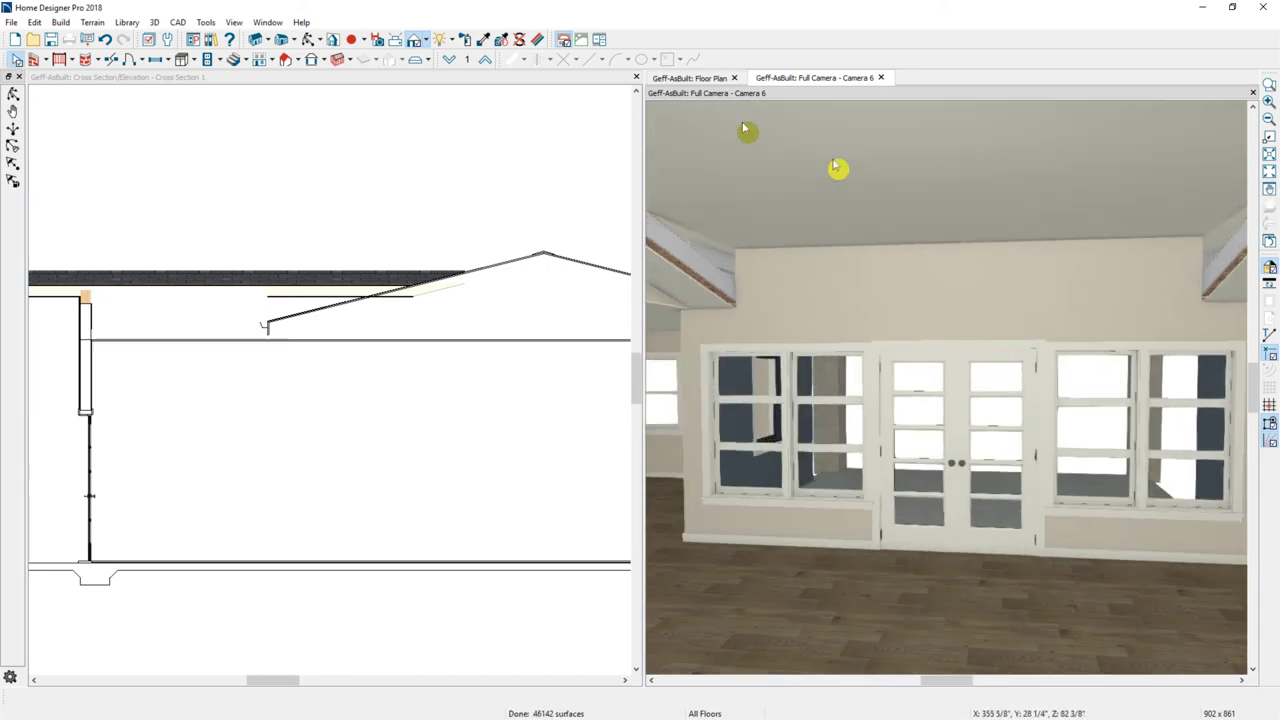
- Move both side edges of the roof plane's notch outward to the living room's side walls in the floor plan
left_click(690, 78)
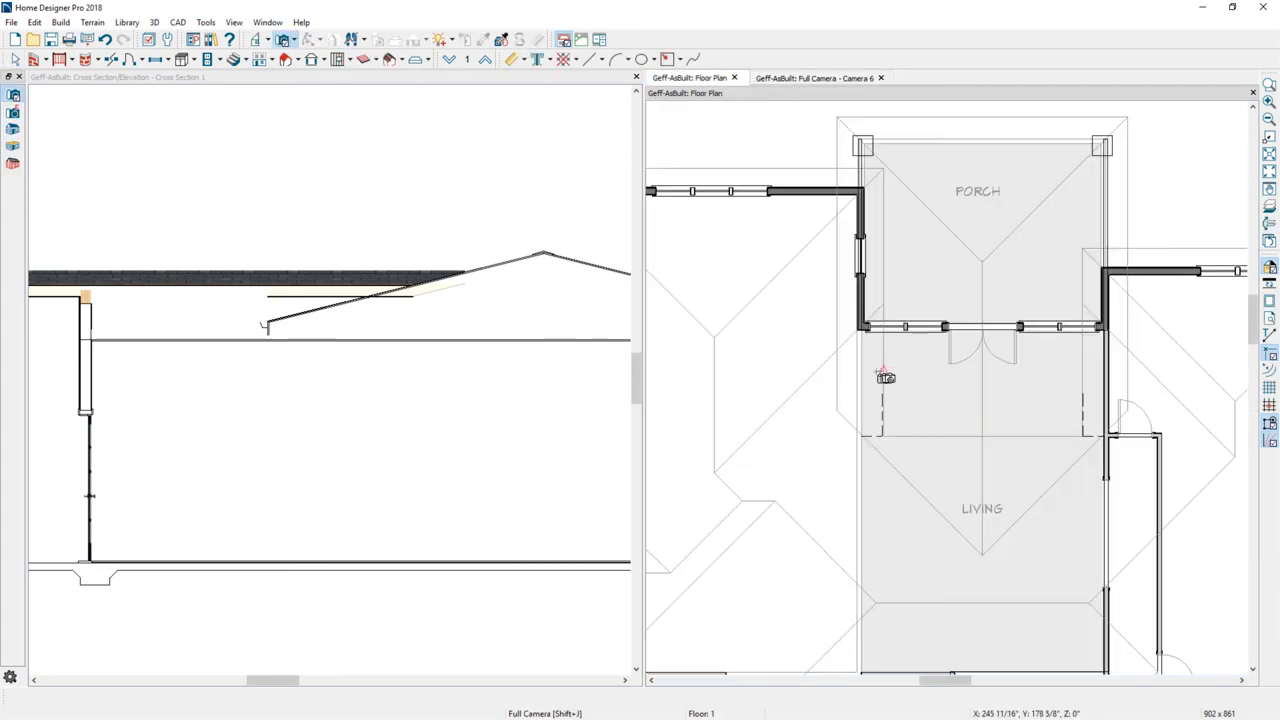
left_click(888, 368)
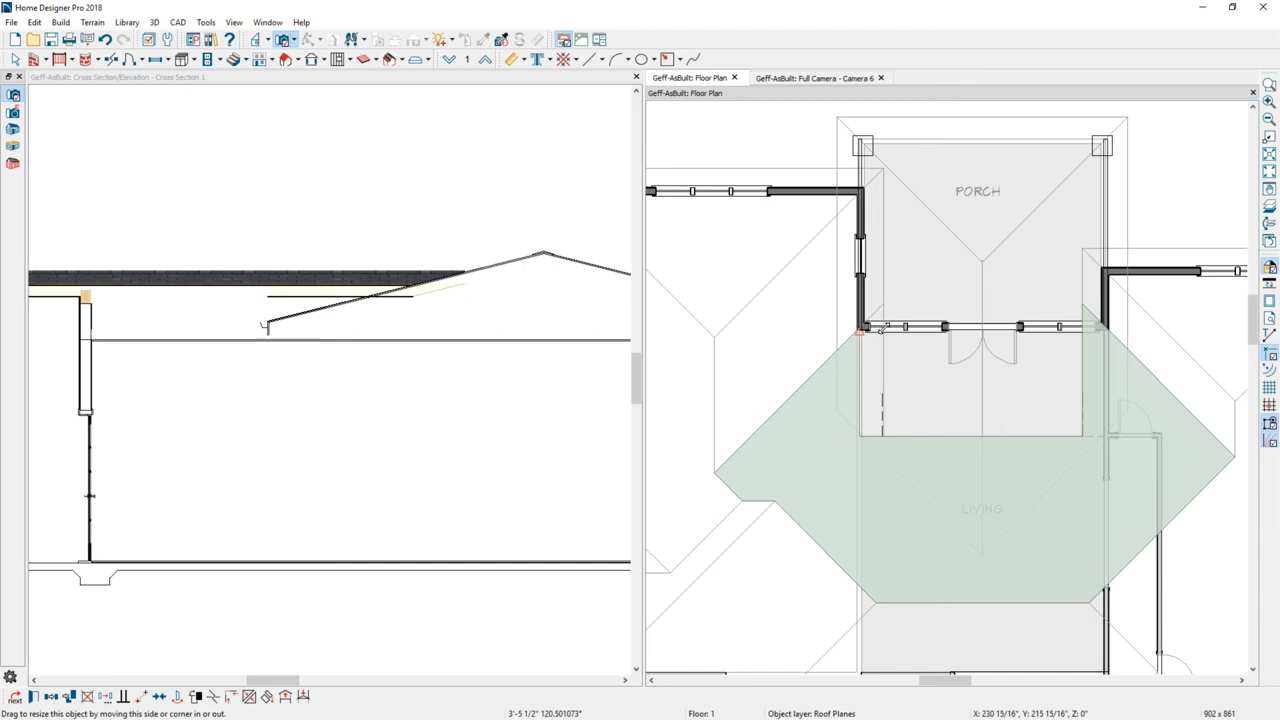
left_click(1055, 350)
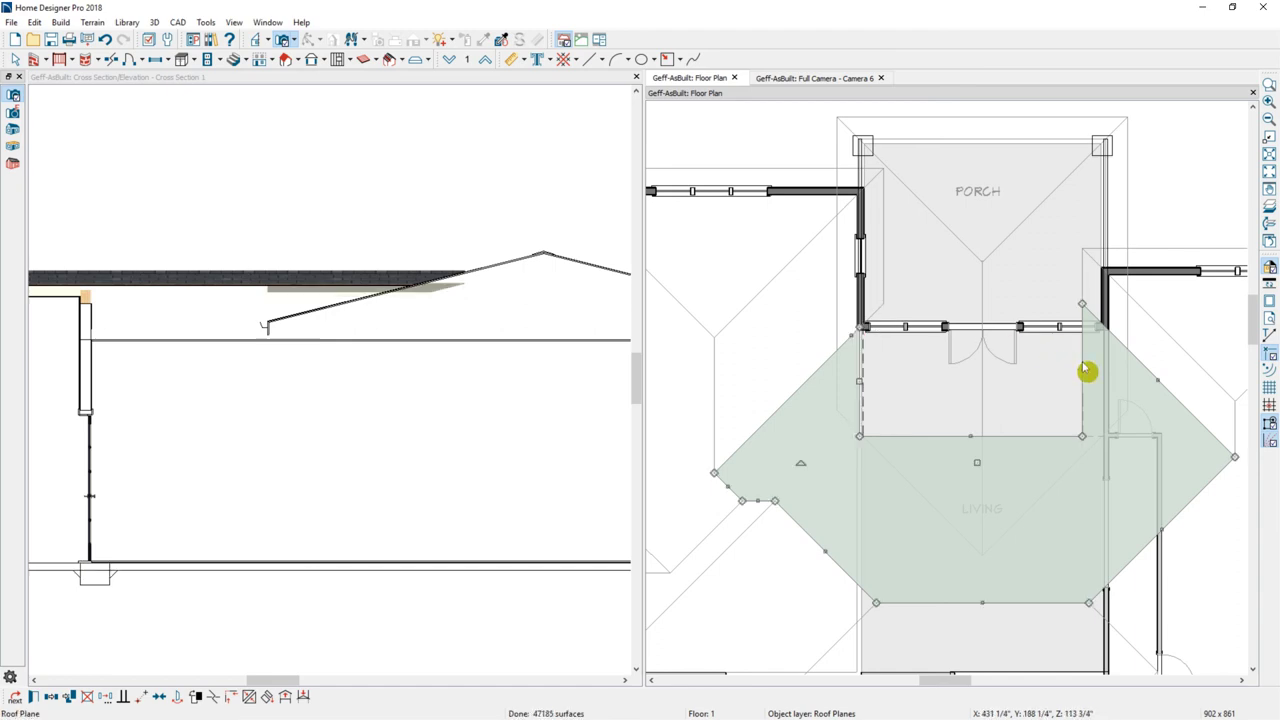
left_click(1082, 366)
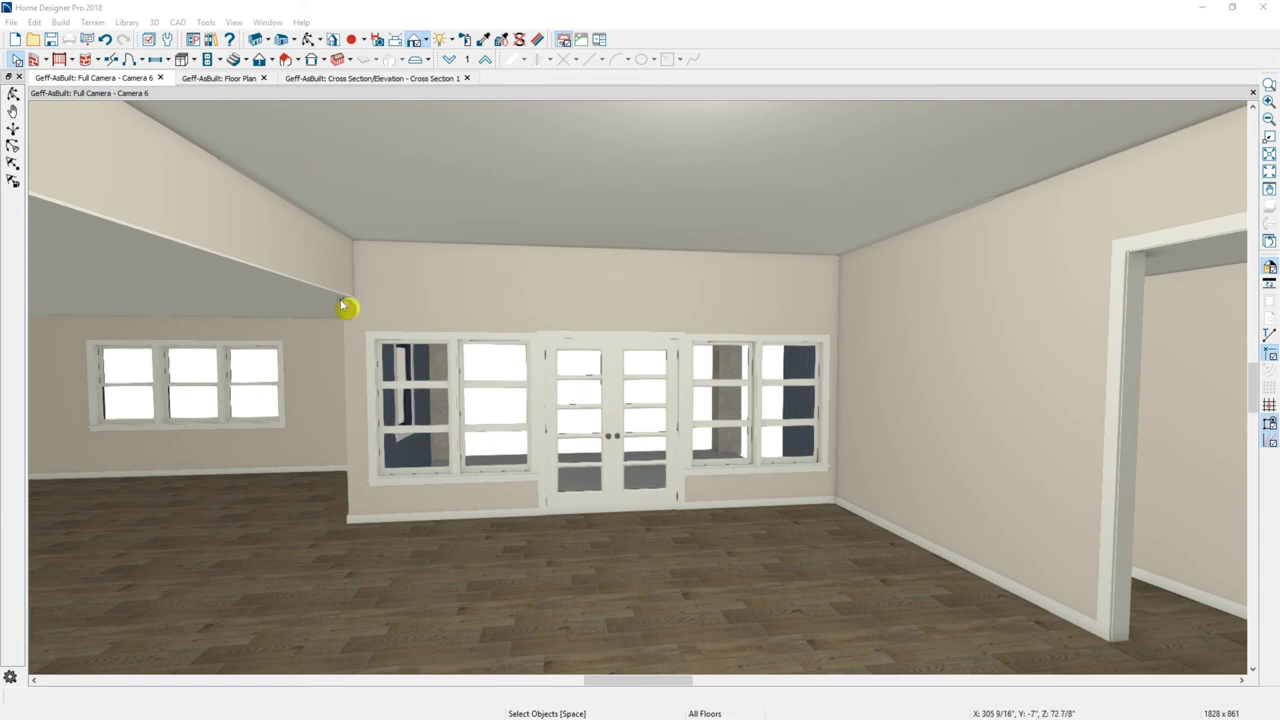
- Show Cross Section 1, and create a perspective full overview looking down on the porch roof
left_click(357, 78)
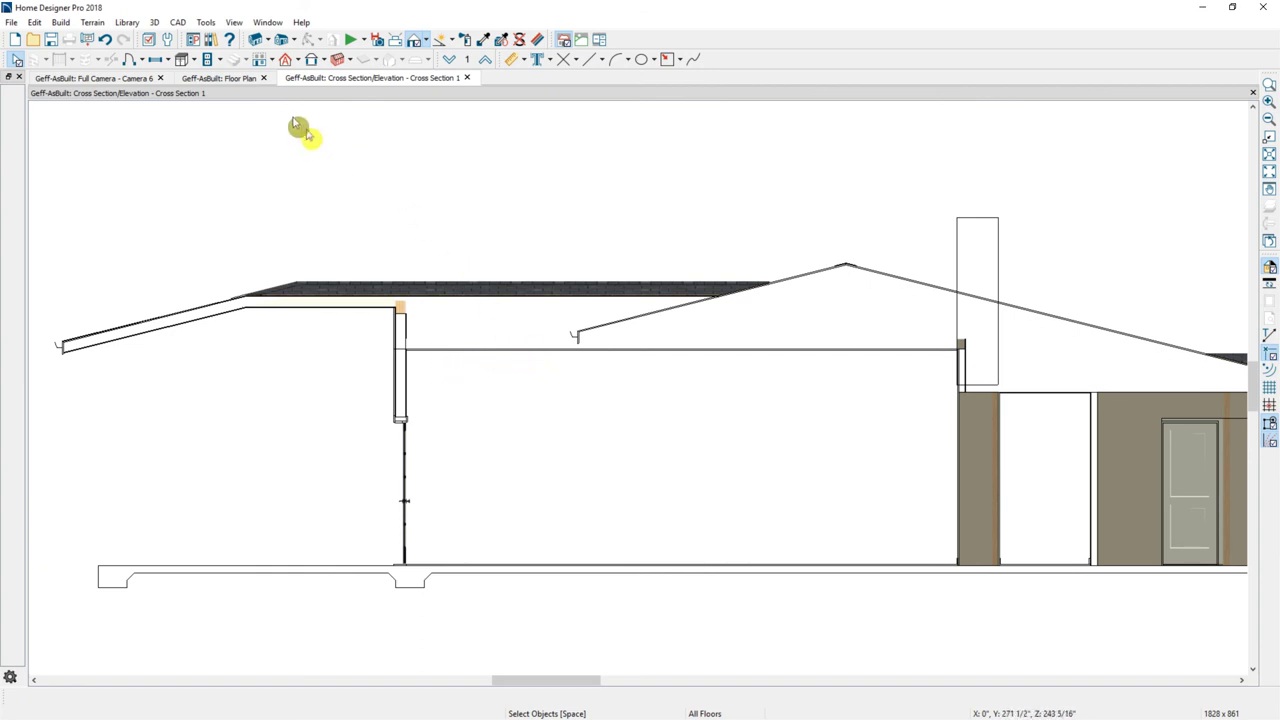
left_click(281, 39)
left_click_drag(755, 432, 690, 300)
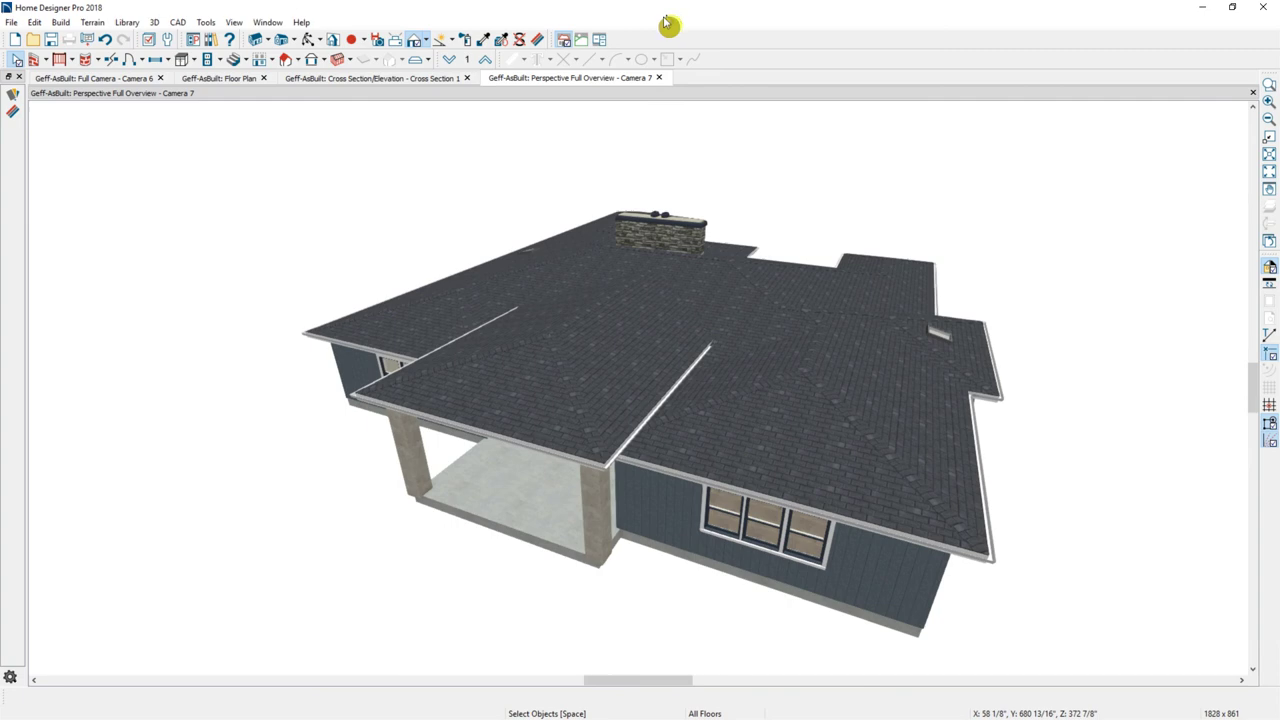
- Temporarily delete the shingle surfaces on the main roof and the shingles and sheathing on the porch roof to examine the construction beneath
left_click(518, 41)
left_click(720, 310)
left_click(724, 300)
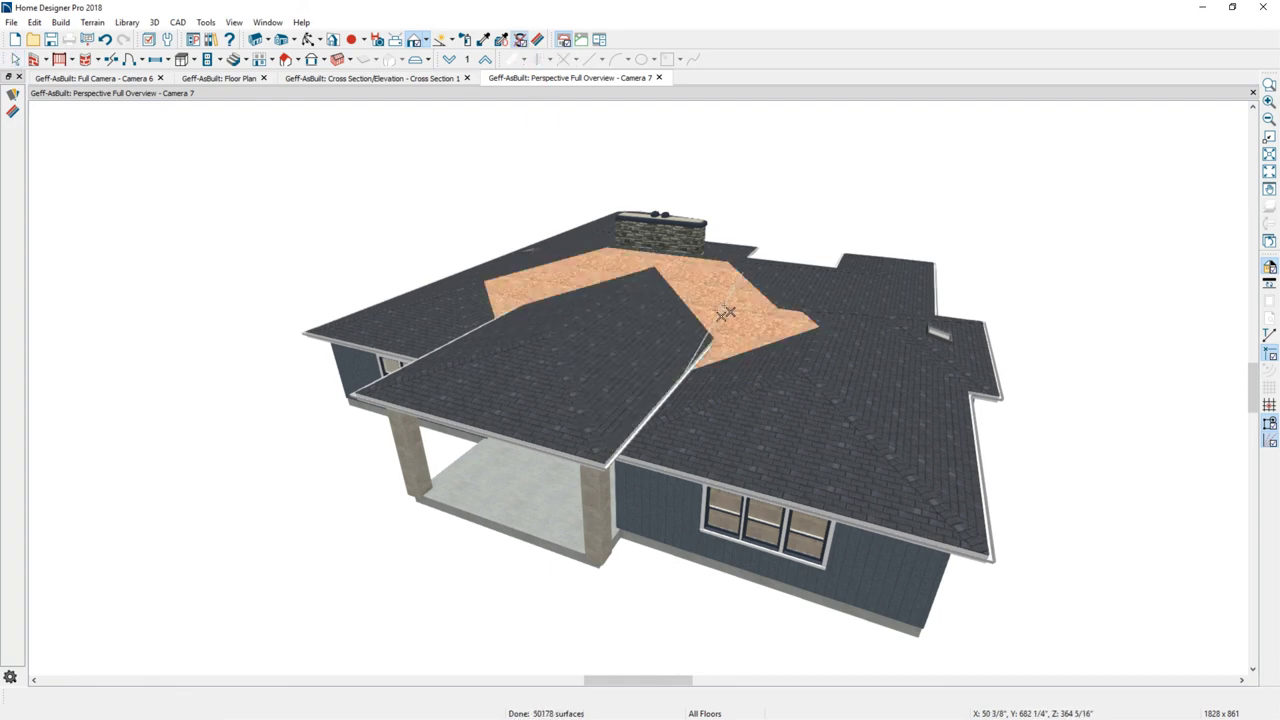
left_click(657, 354)
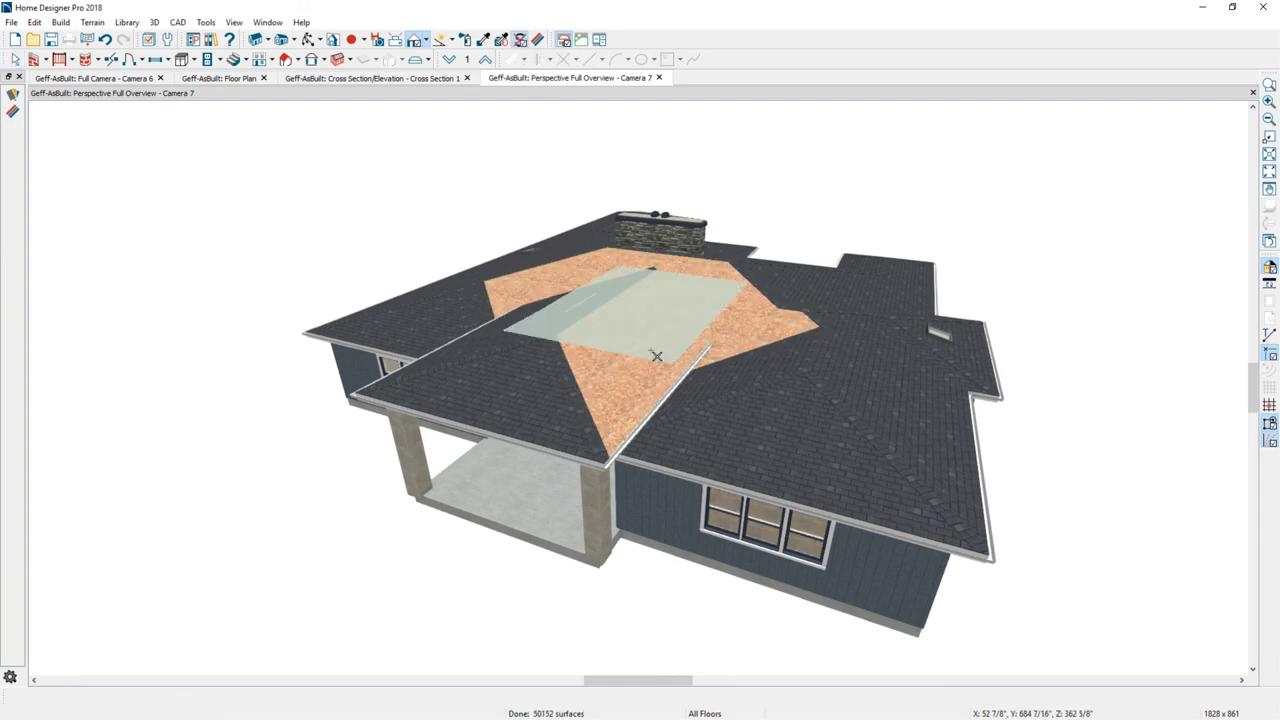
left_click(657, 355)
key("Escape")
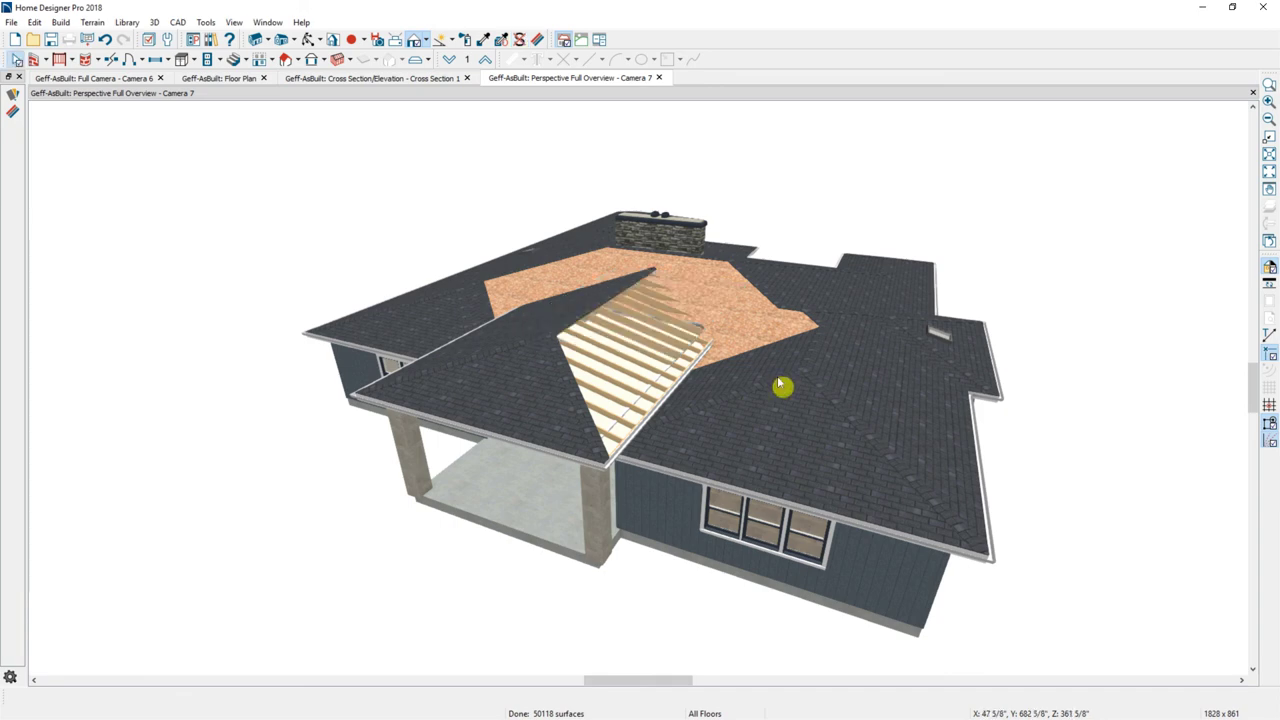
- Restore the hidden roof surfaces and examine the complete roof from above on the opposite side of the house
left_click(521, 39)
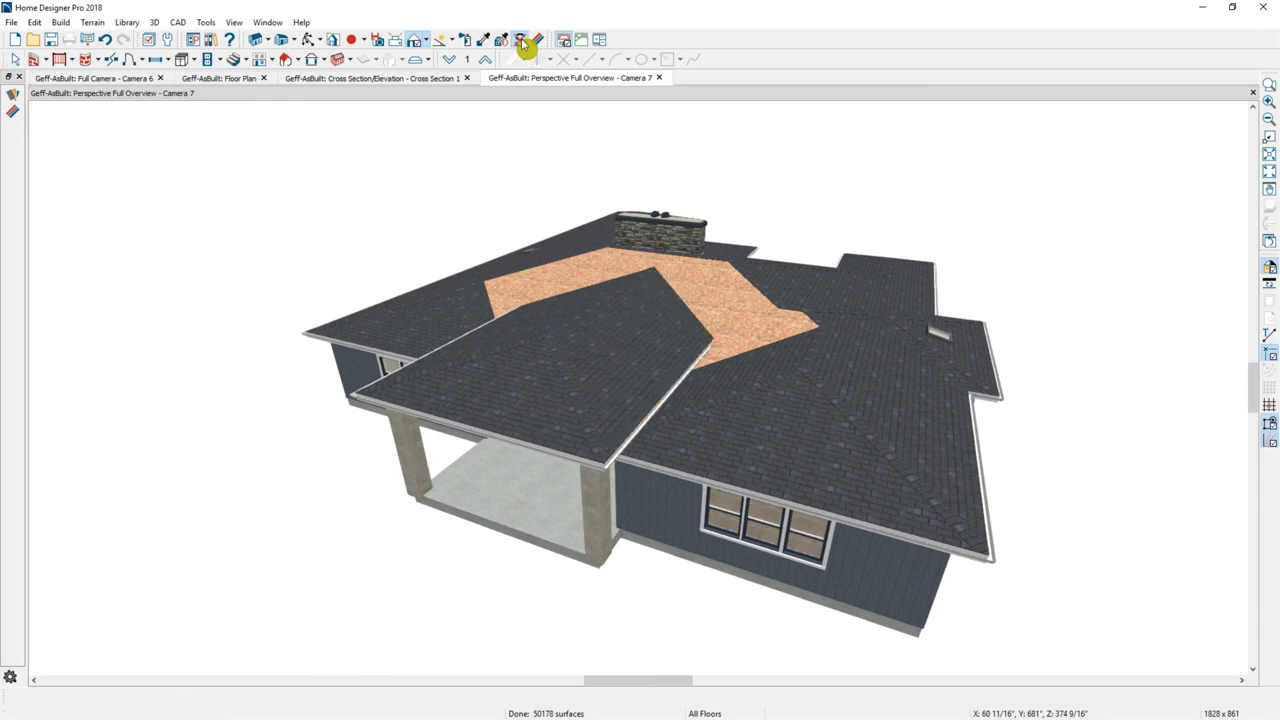
left_click(615, 450)
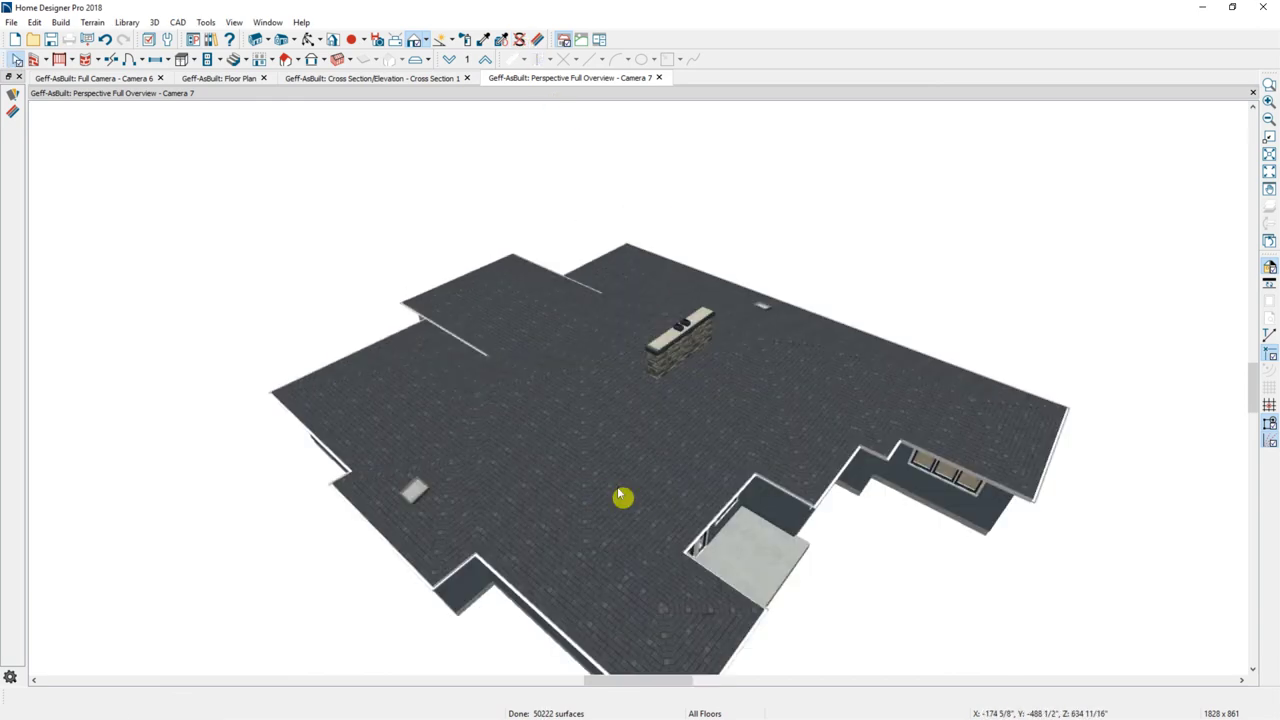
middle_click_drag(725, 546, 628, 488)
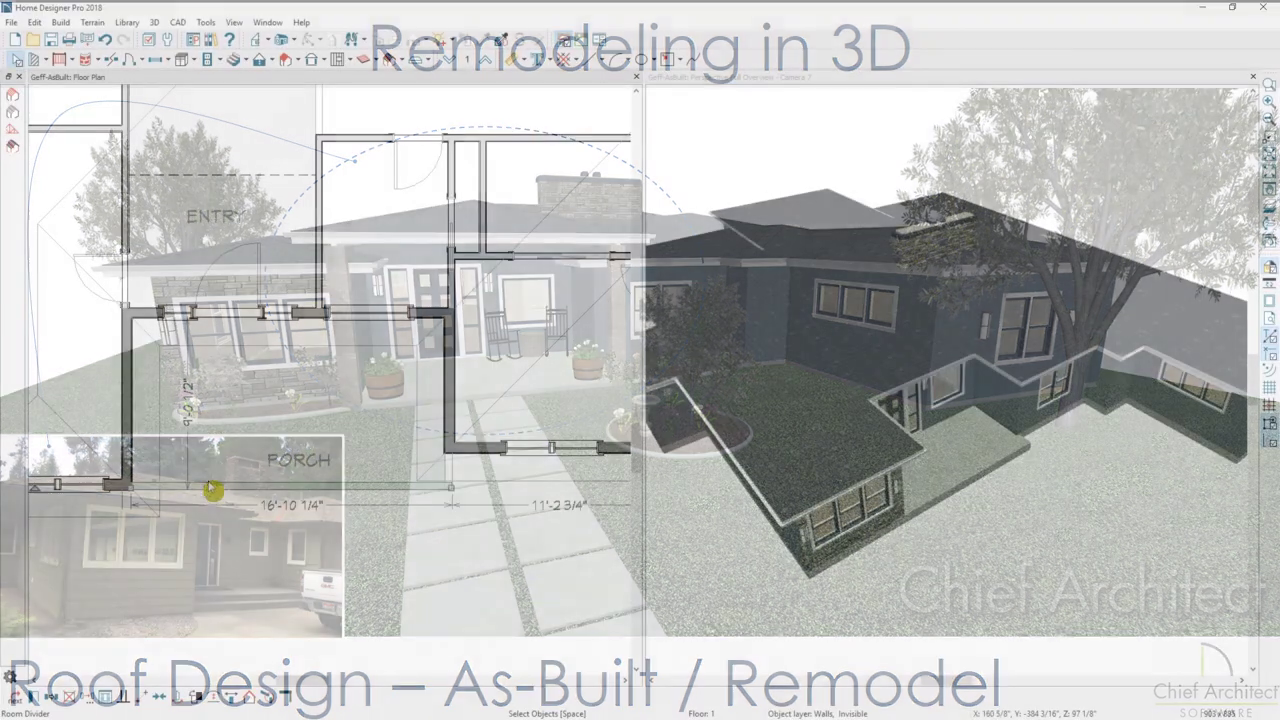
- Draw roof planes over the front and both sides of the porch and join them into a hip roof
left_click(290, 92)
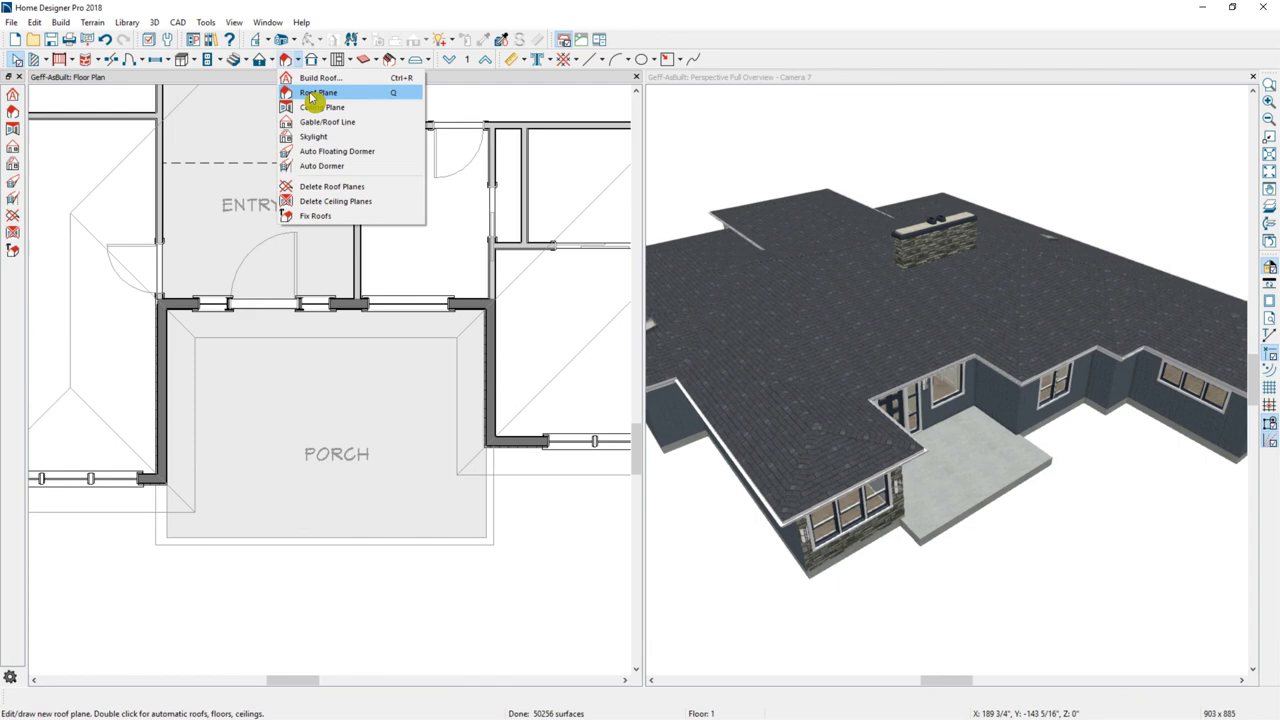
left_click_drag(271, 478, 497, 514)
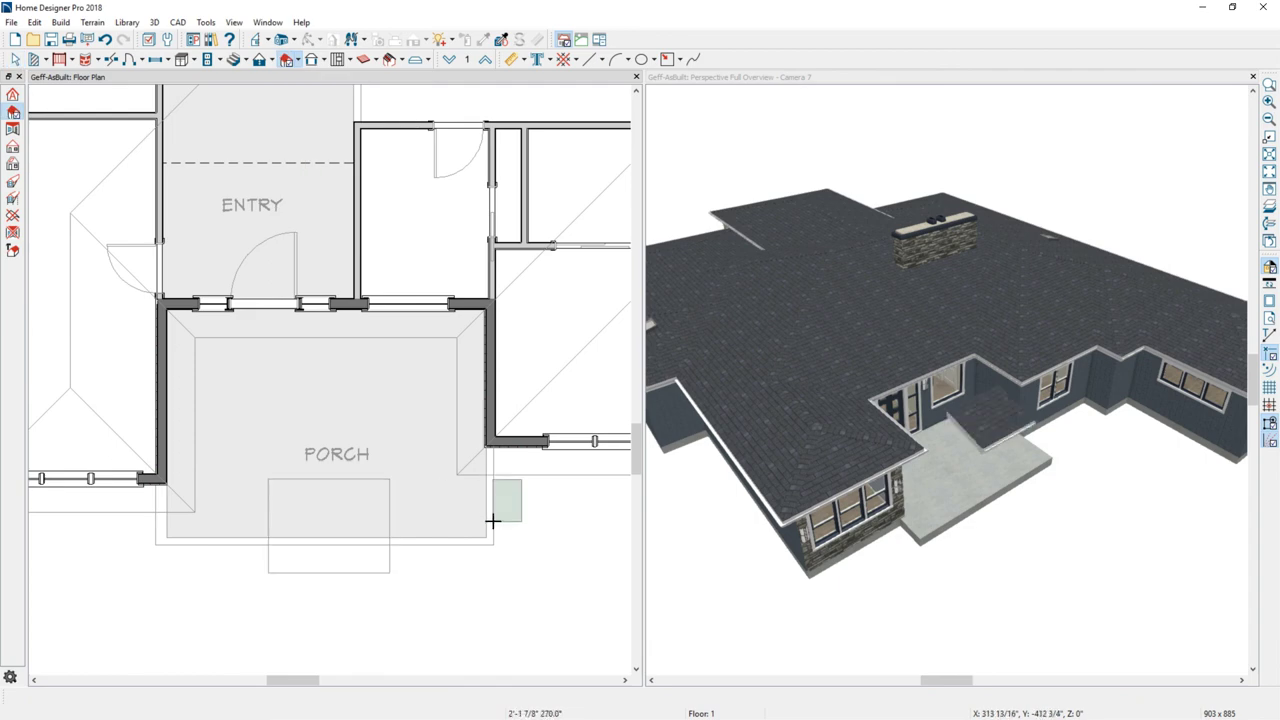
left_click(380, 586)
left_click(692, 533)
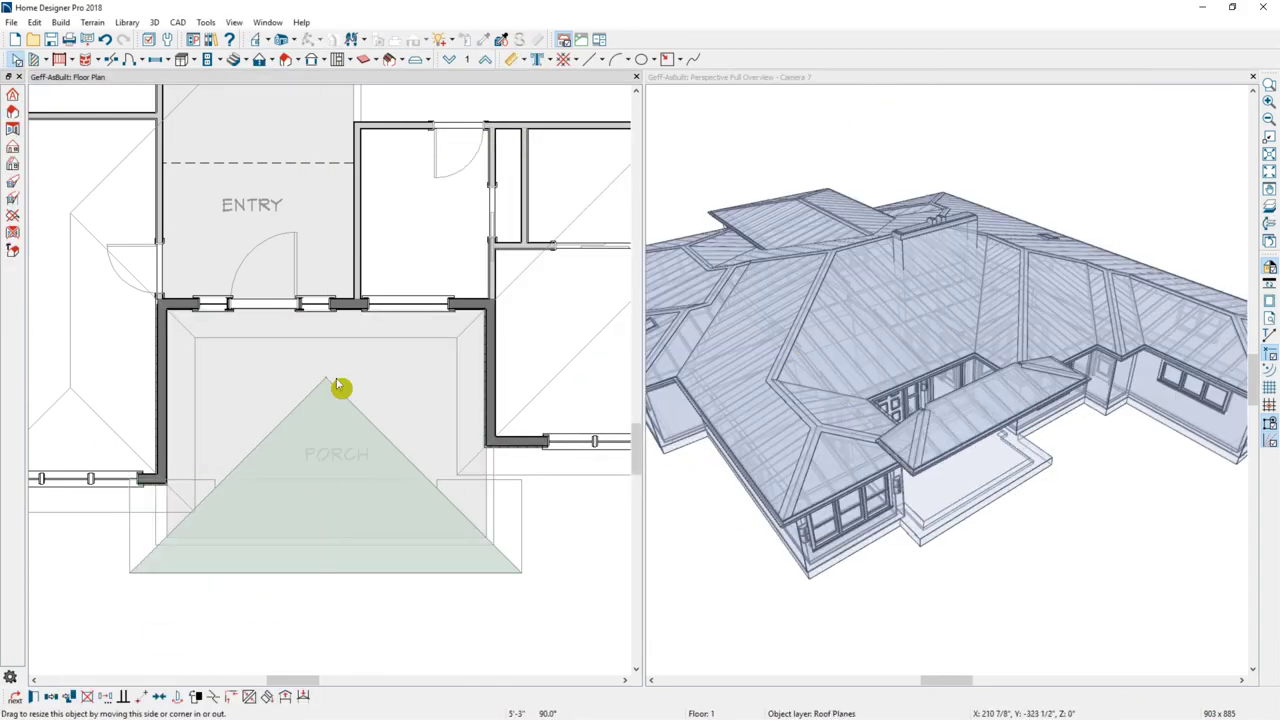
- Extend the porch's side roof planes back over the entry to the main roof and reshape the main roof plane's edge above the porch
scroll(420, 294, "down", 2)
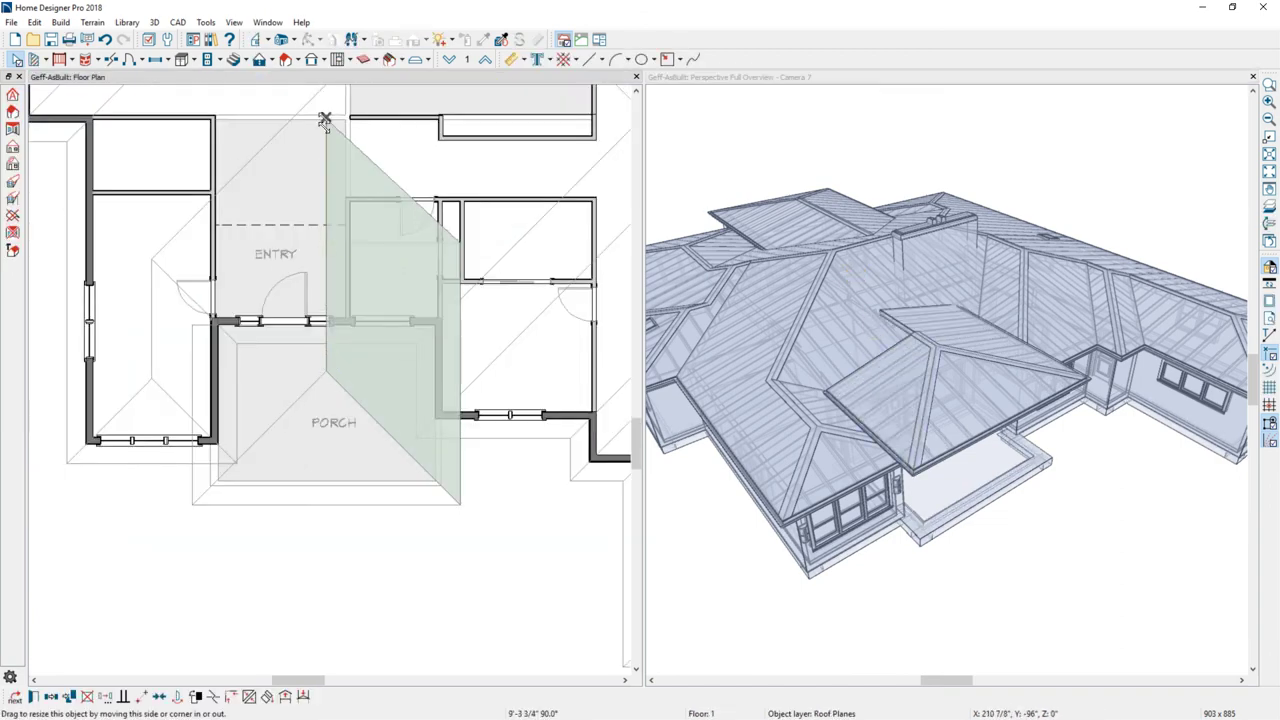
left_click(257, 325)
key("Escape")
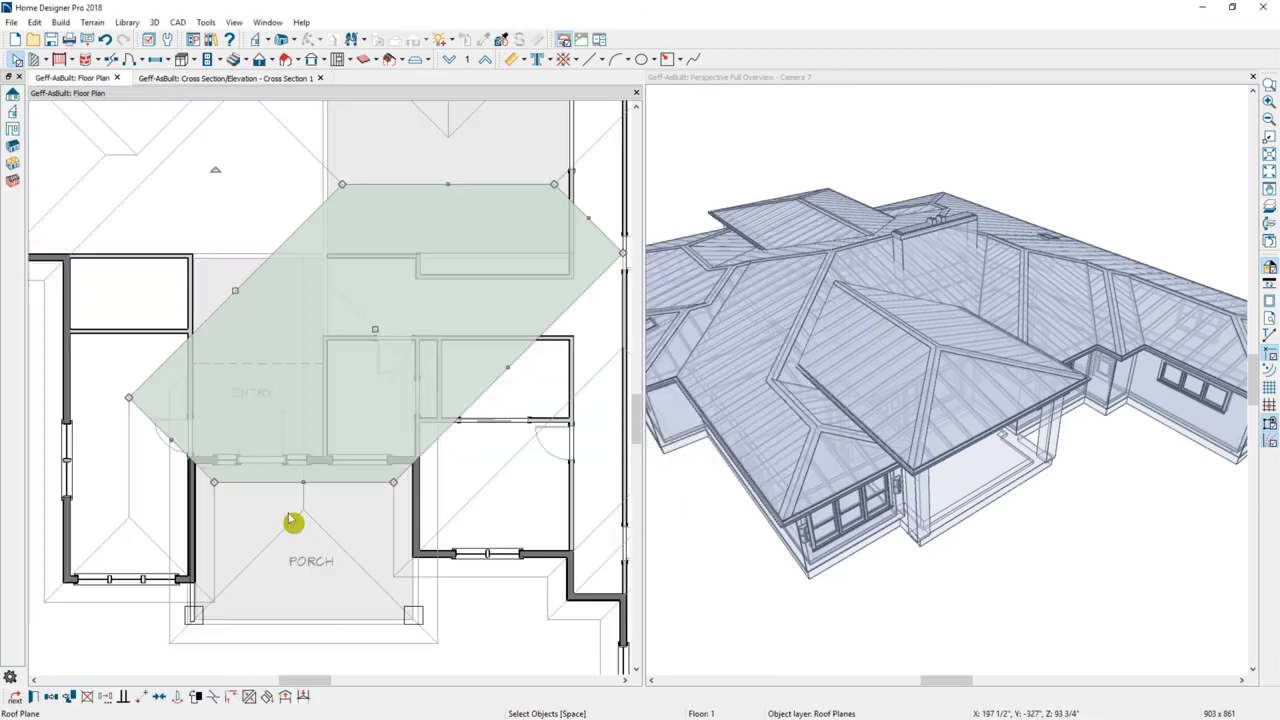
left_click_drag(346, 485, 397, 457)
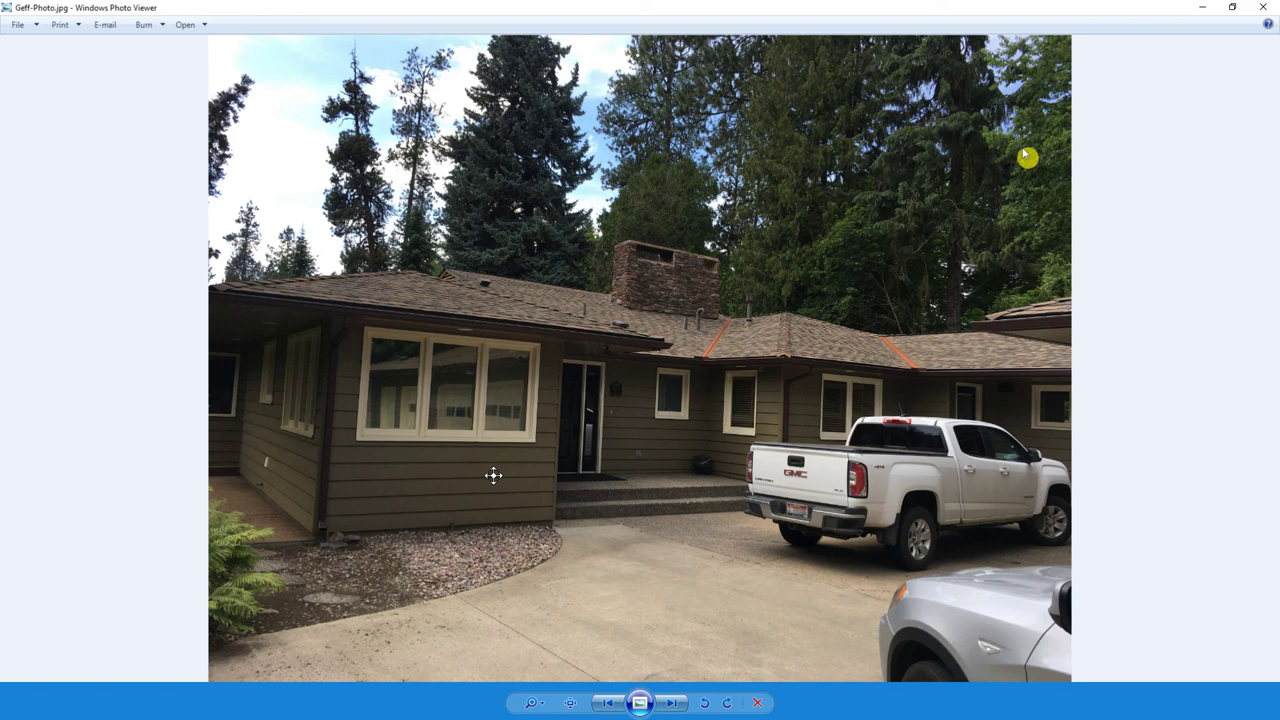
- Review the front and rear as-built and remodel renderings and the front landscape watercolor in Windows Photo Viewer
left_click(608, 703)
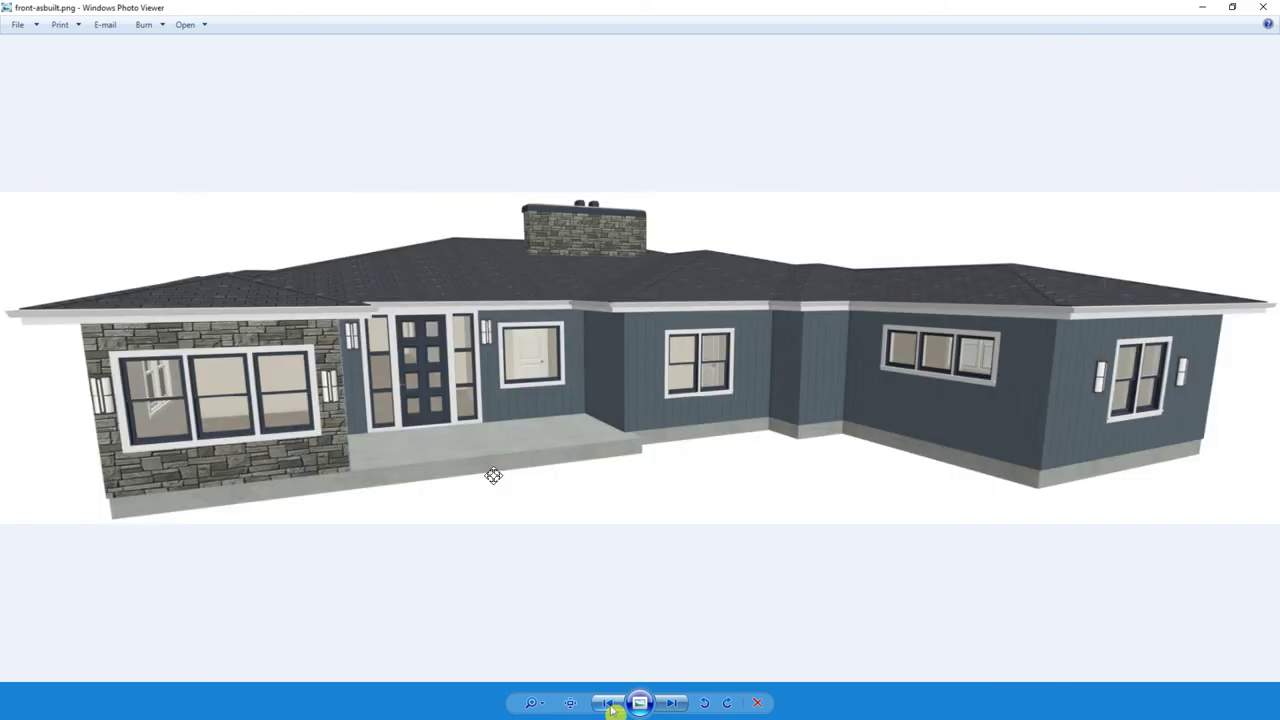
left_click(608, 703)
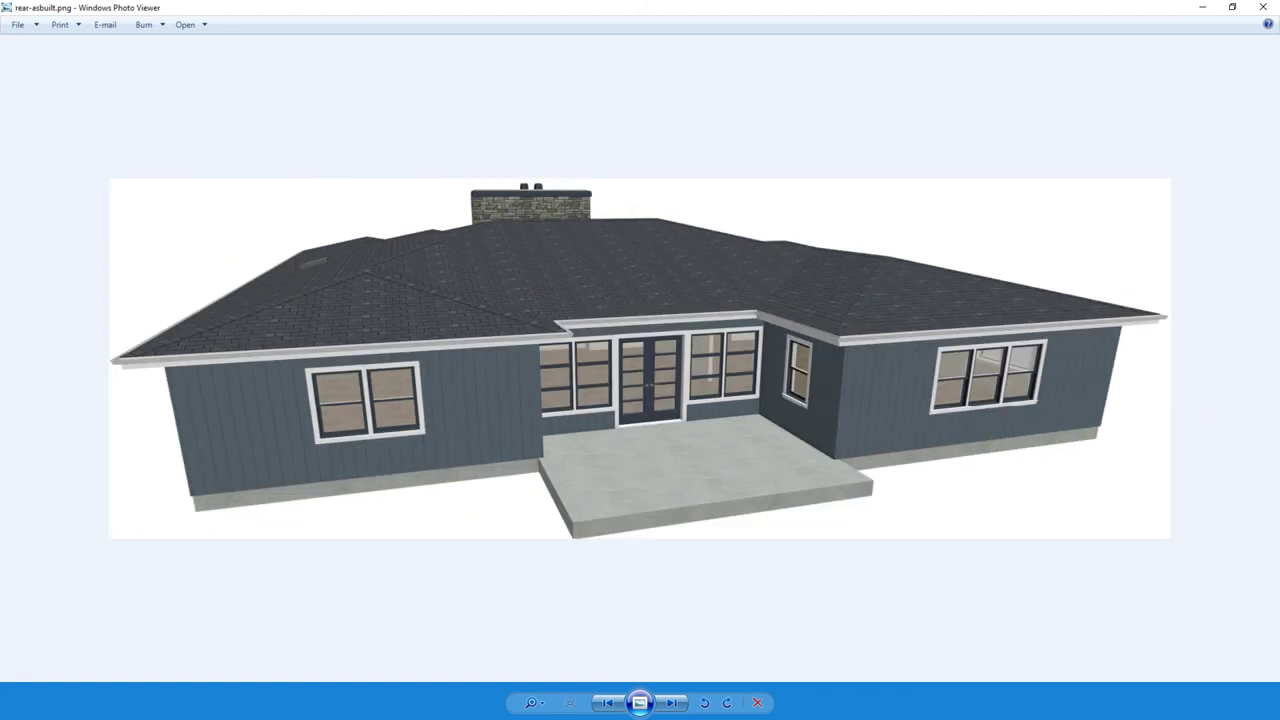
key("Left")
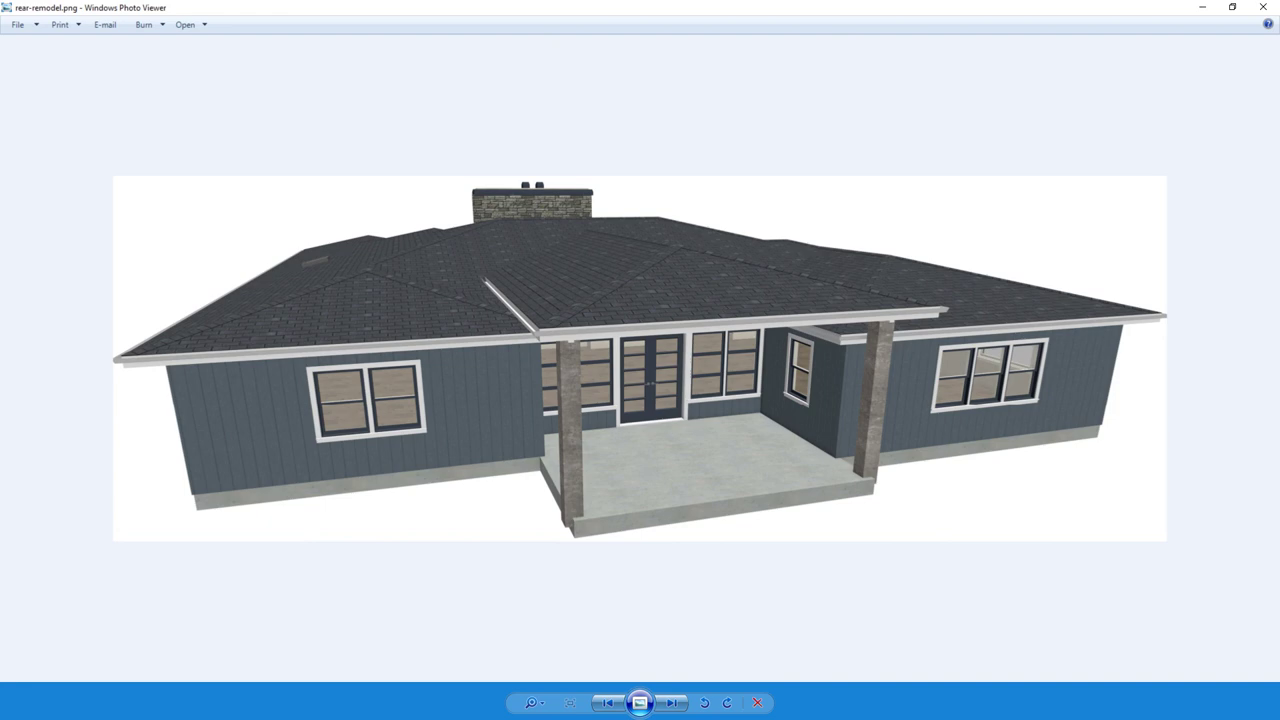
key("Left")
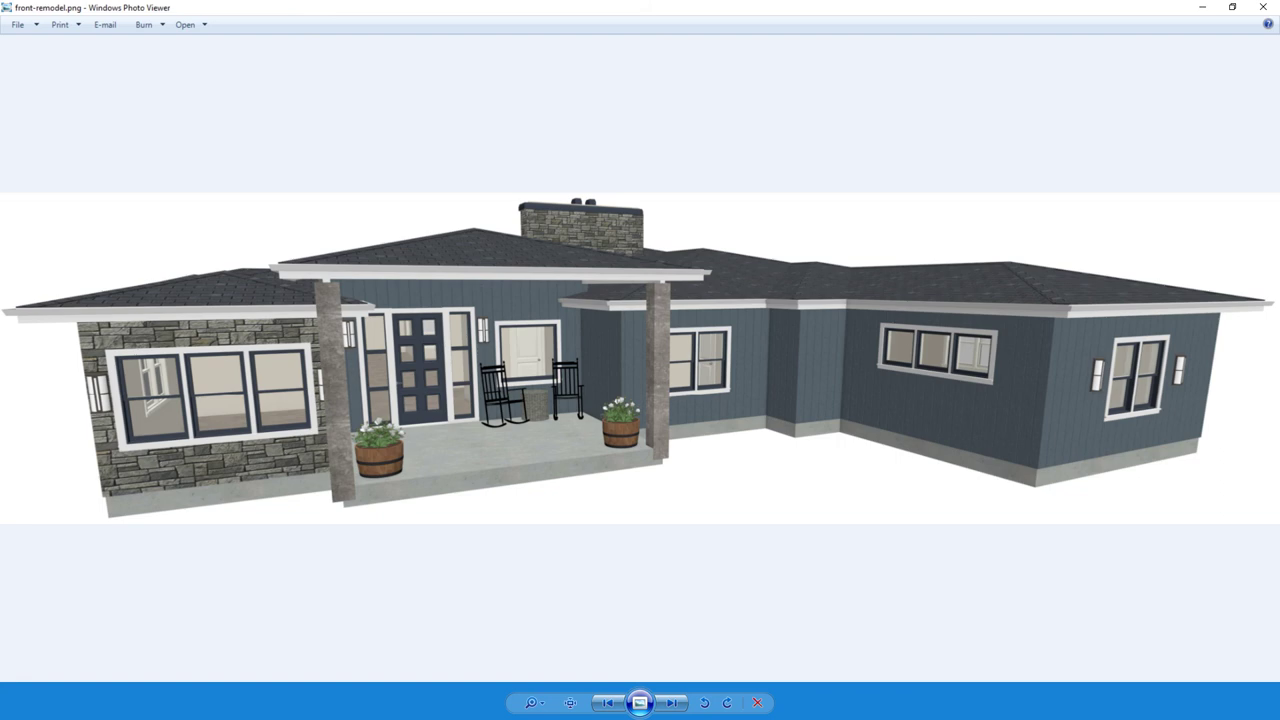
key("Left")
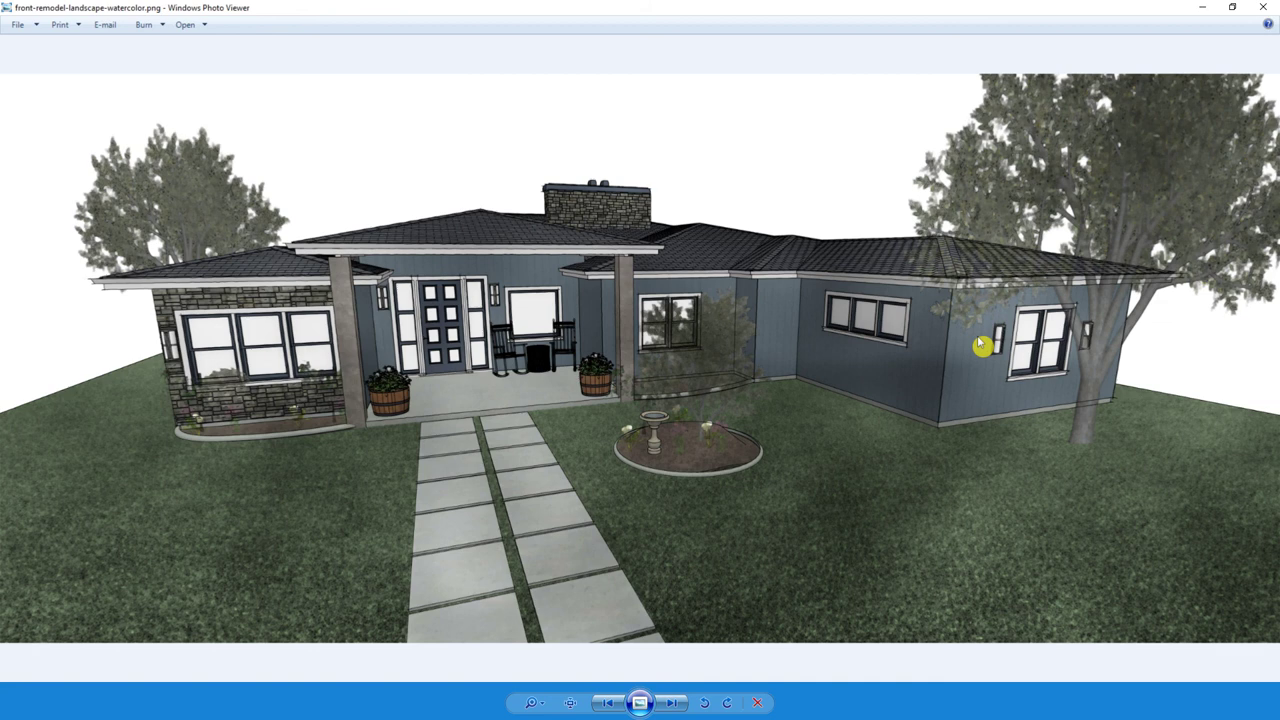
- Compare the front remodel rendering with the front as-built rendering, examining the porch roof
key("Left")
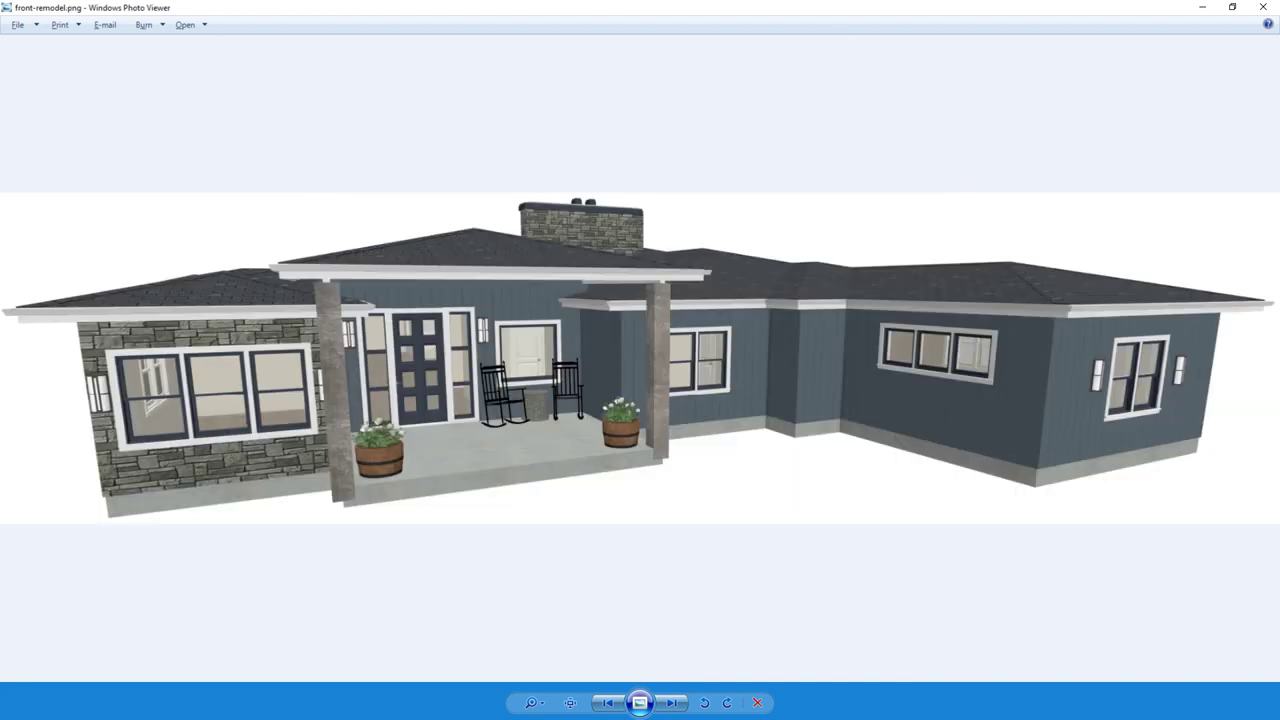
key("Left")
key("Right")
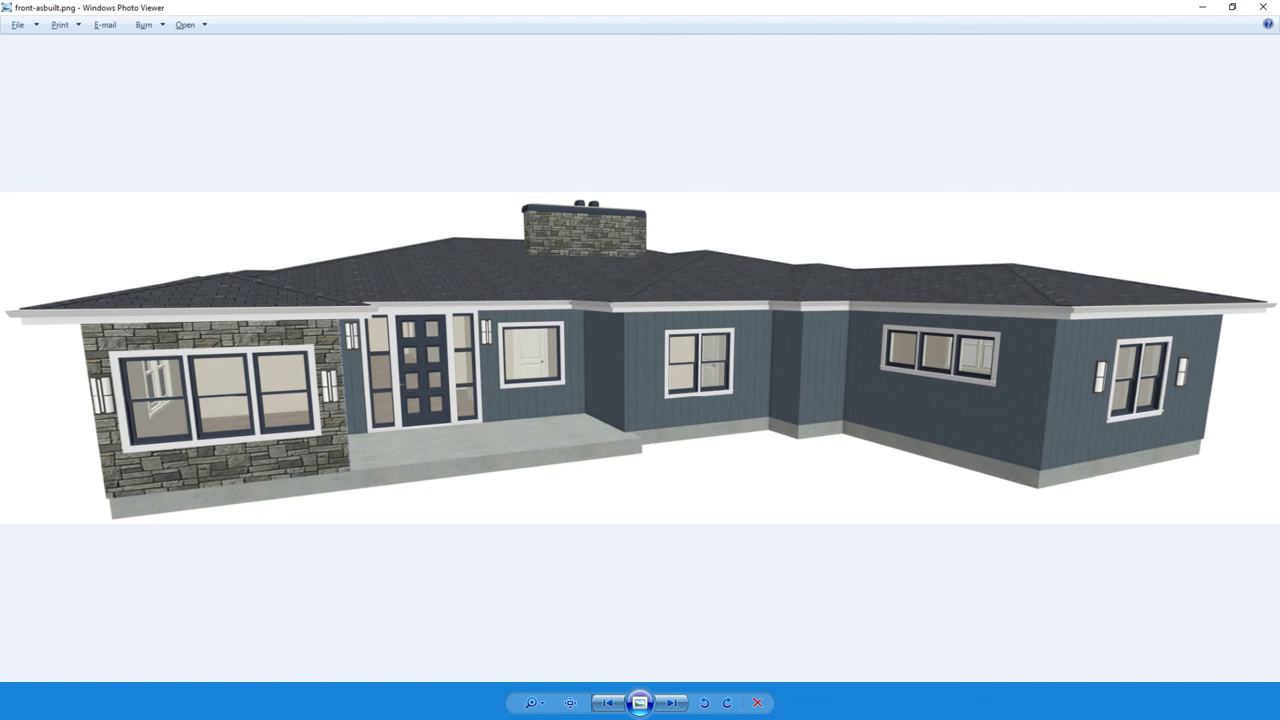
key("Left")
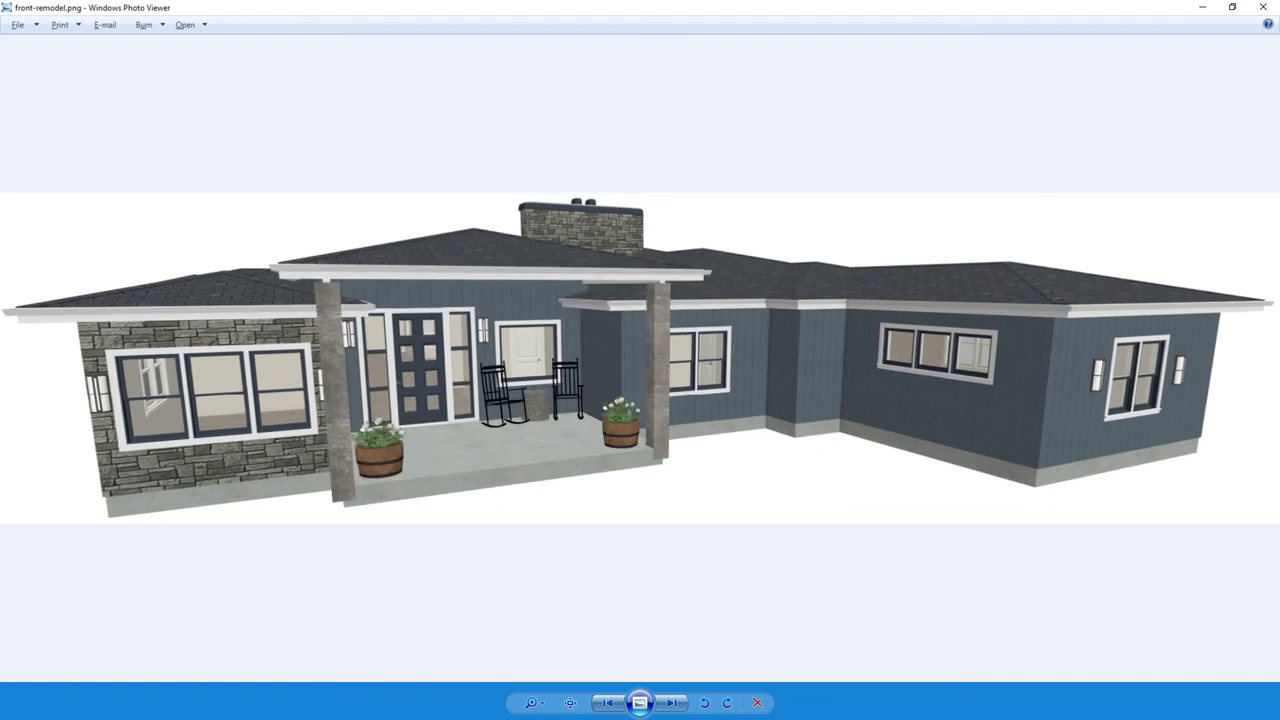